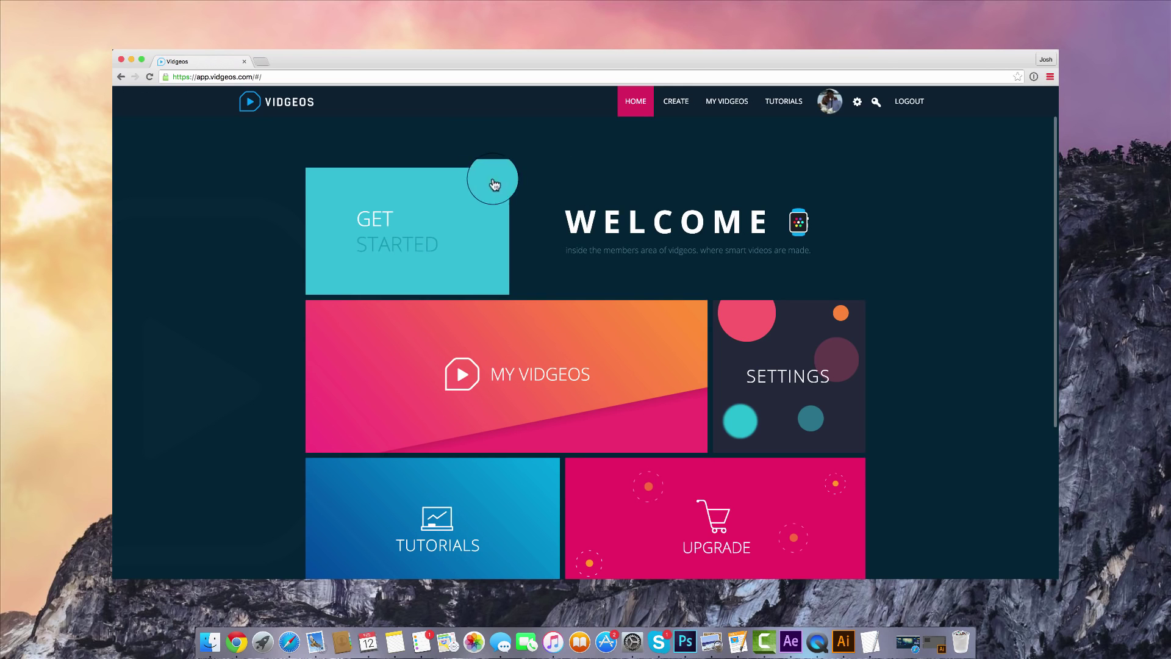
- Look over the section tiles on the members home page and open the Tutorials section
scroll(479, 180, down, 1)
scroll(470, 335, down, 2)
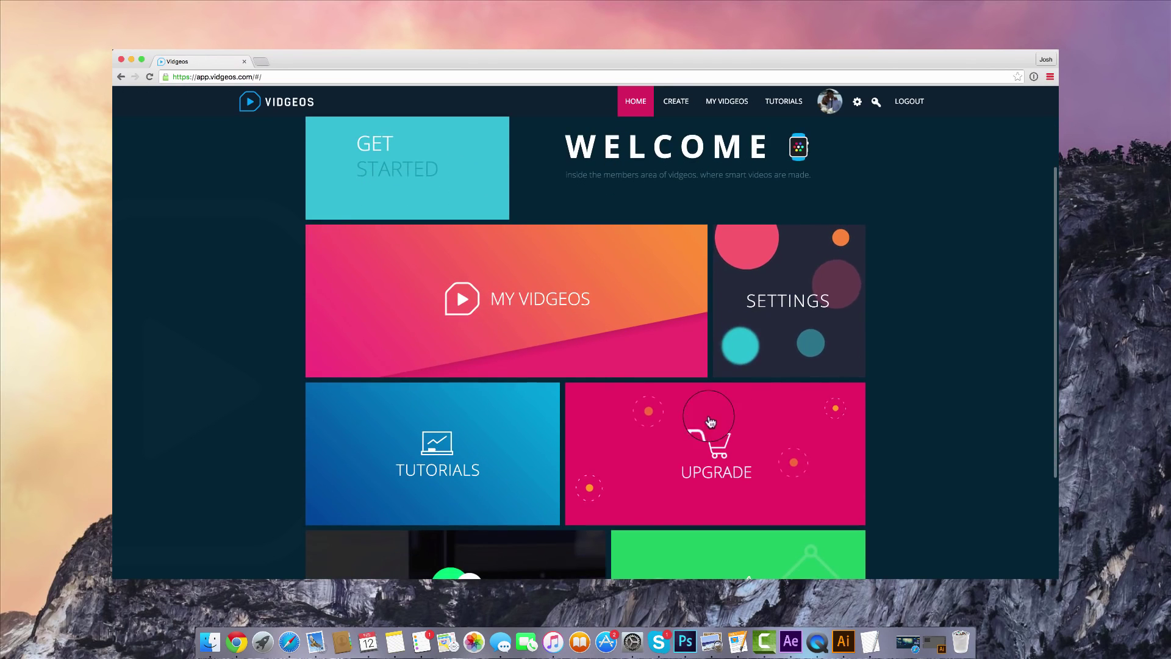
scroll(485, 365, down, 3)
scroll(480, 372, down, 1)
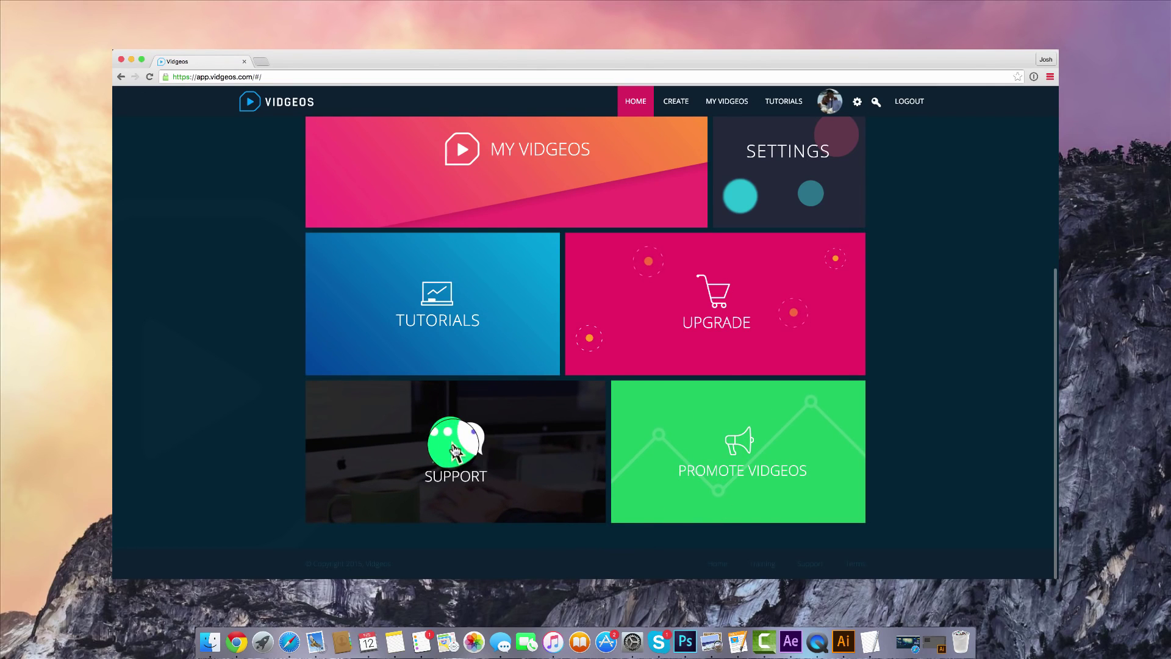
scroll(457, 445, up, 3)
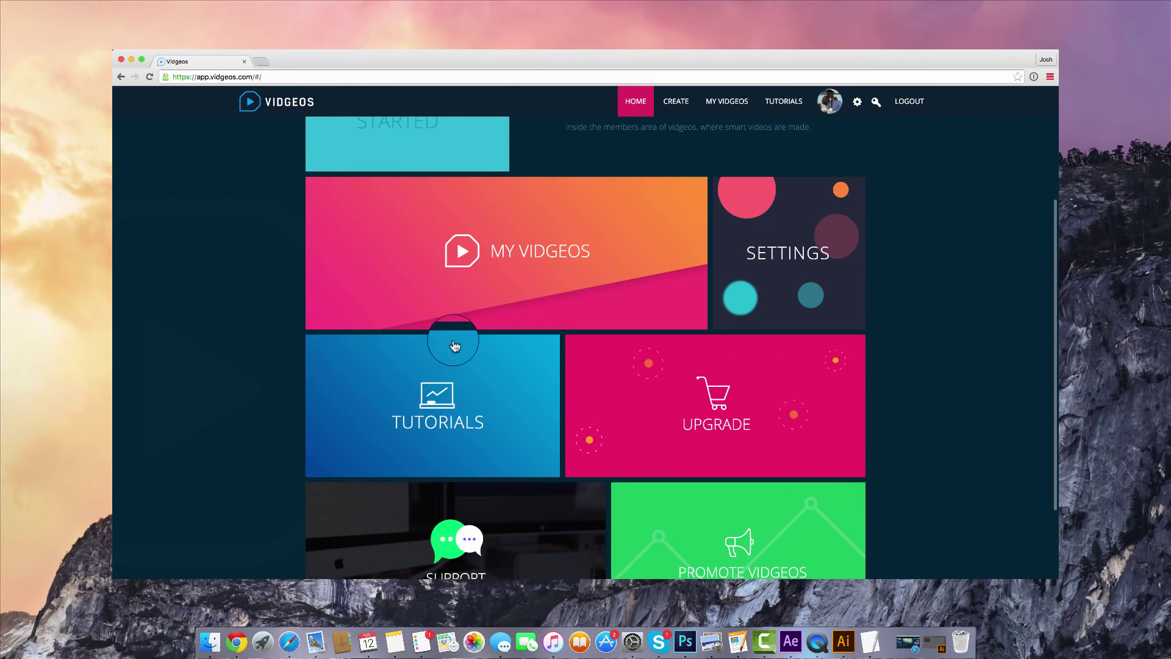
scroll(485, 419, up, 1)
click(416, 444)
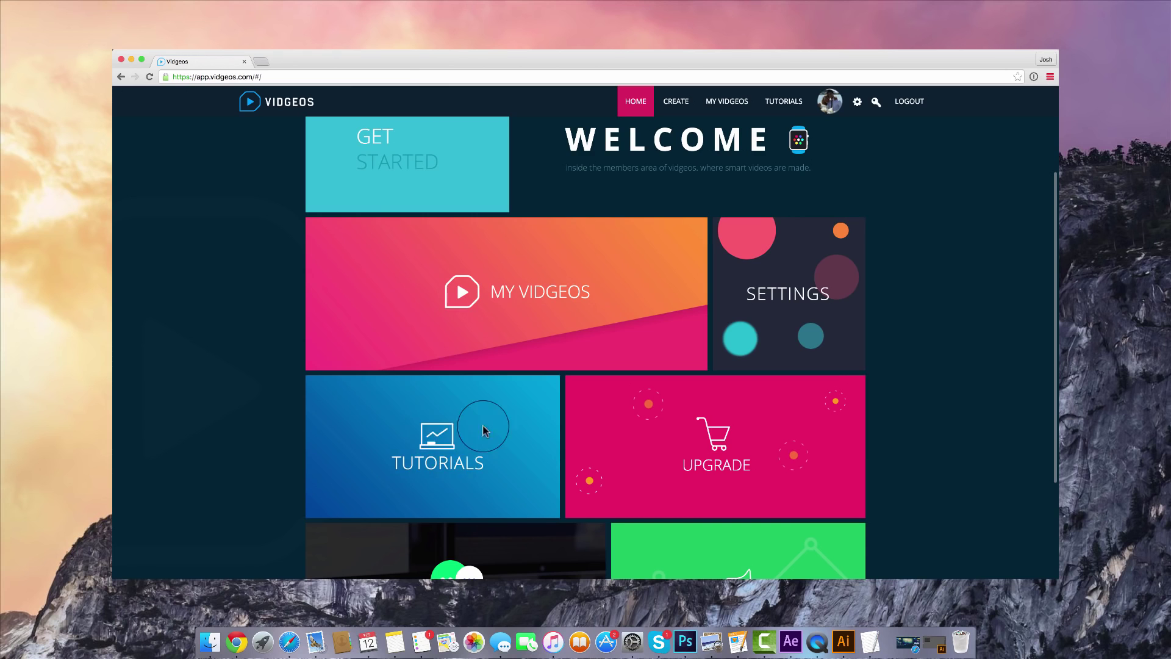
click(403, 208)
- Browse the tutorial tiles, opening the Enabling Translations training video and closing it again
scroll(432, 335, down, 3)
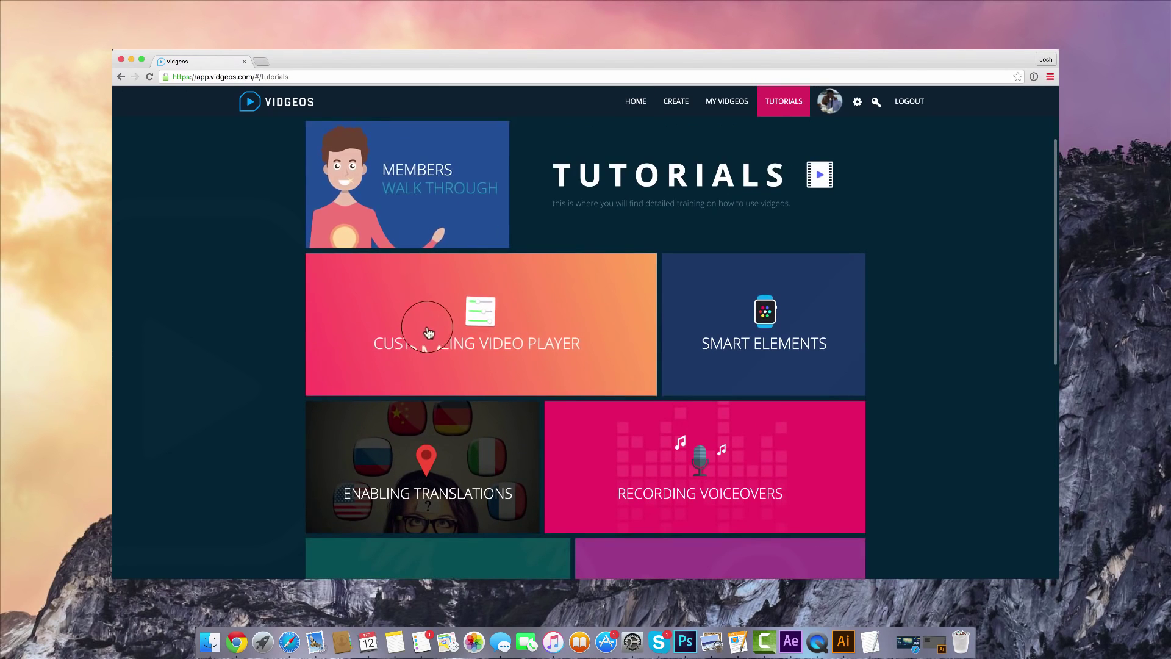
scroll(736, 349, down, 2)
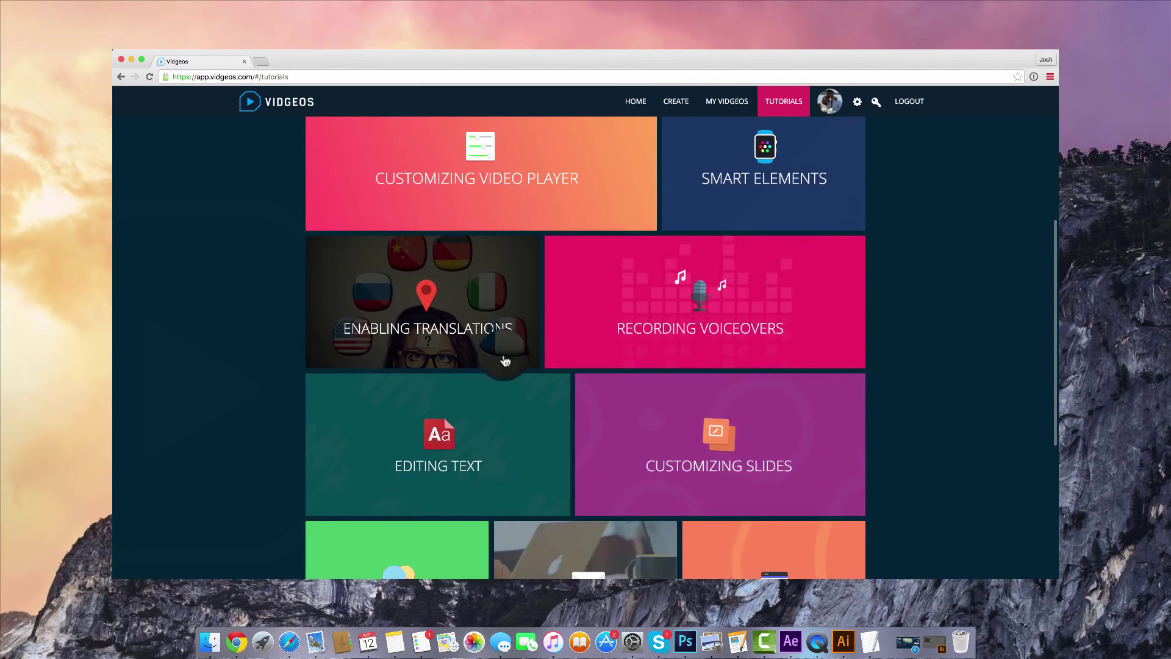
click(465, 340)
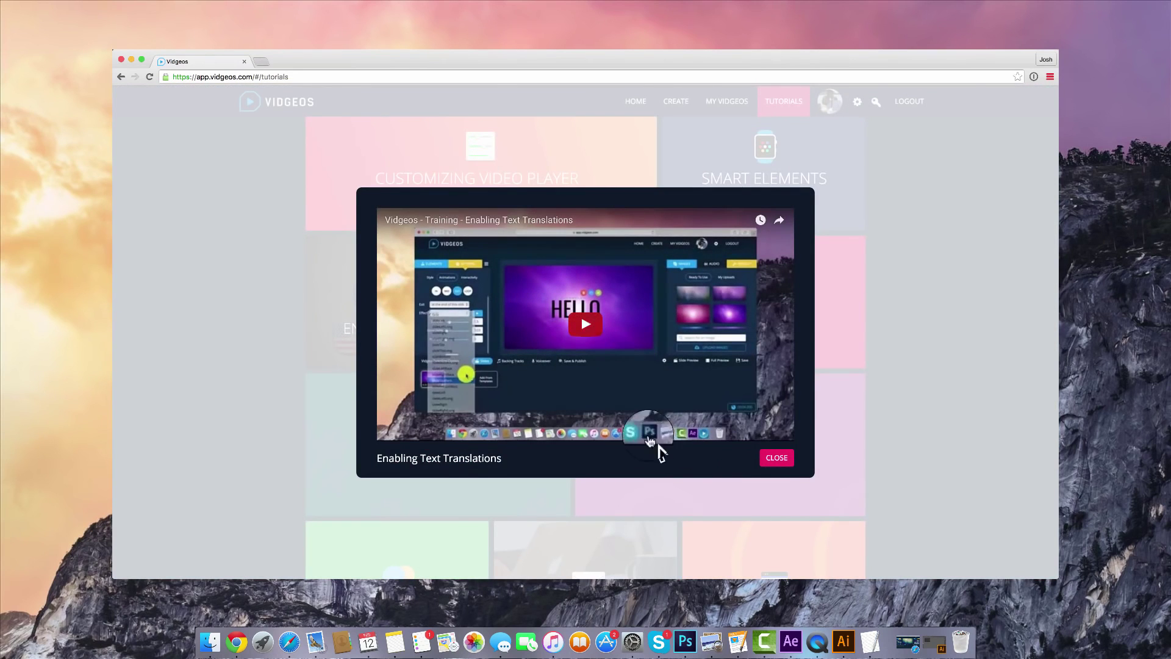
click(777, 458)
scroll(734, 335, down, 3)
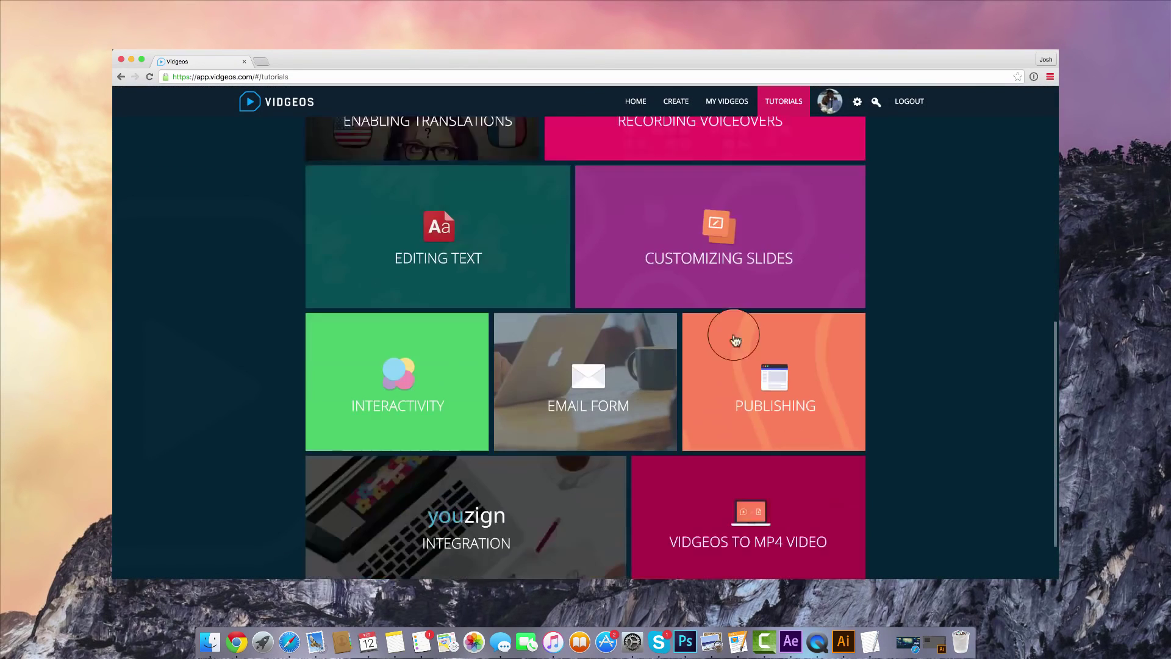
scroll(738, 305, up, 6)
- Open the account settings and view the first step of the Amazon S3 walk-through, then dismiss it
click(857, 113)
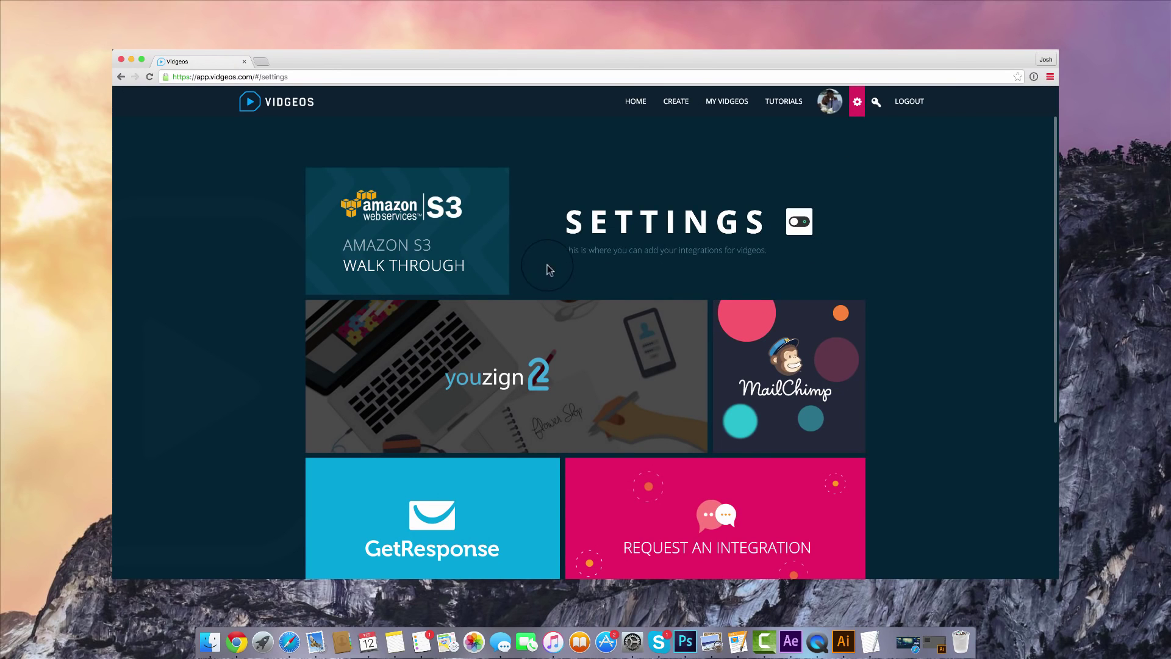
click(483, 251)
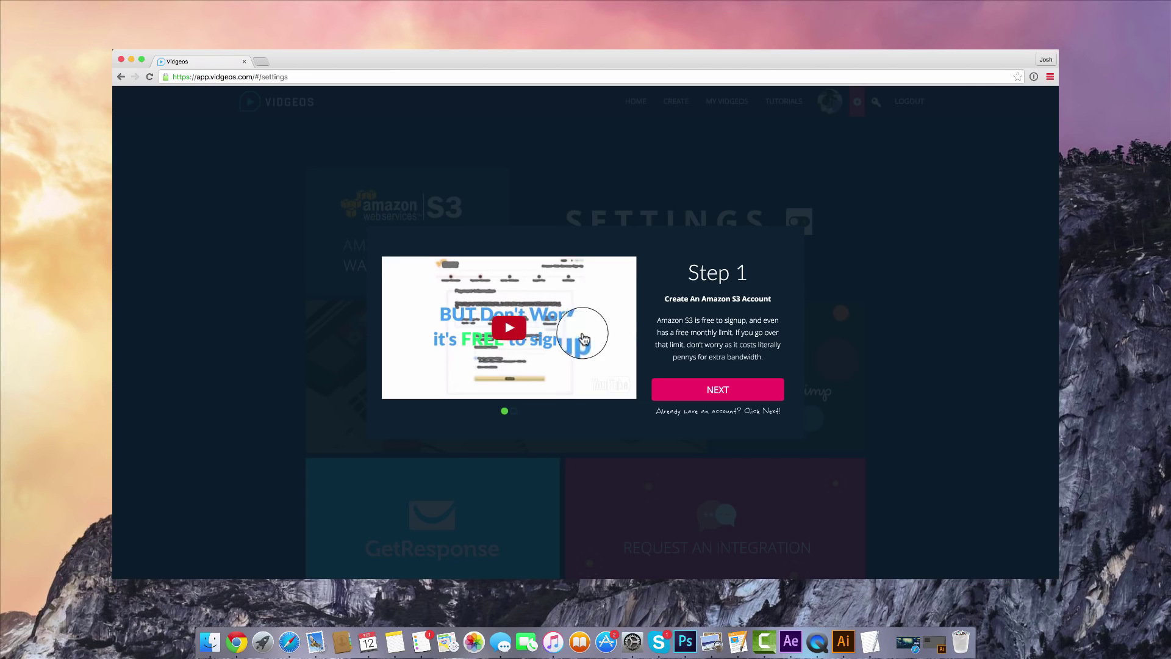
click(1000, 313)
- Review the available integrations, showing the connection forms for Youzign, MailChimp and GetResponse
scroll(870, 268, down, 2)
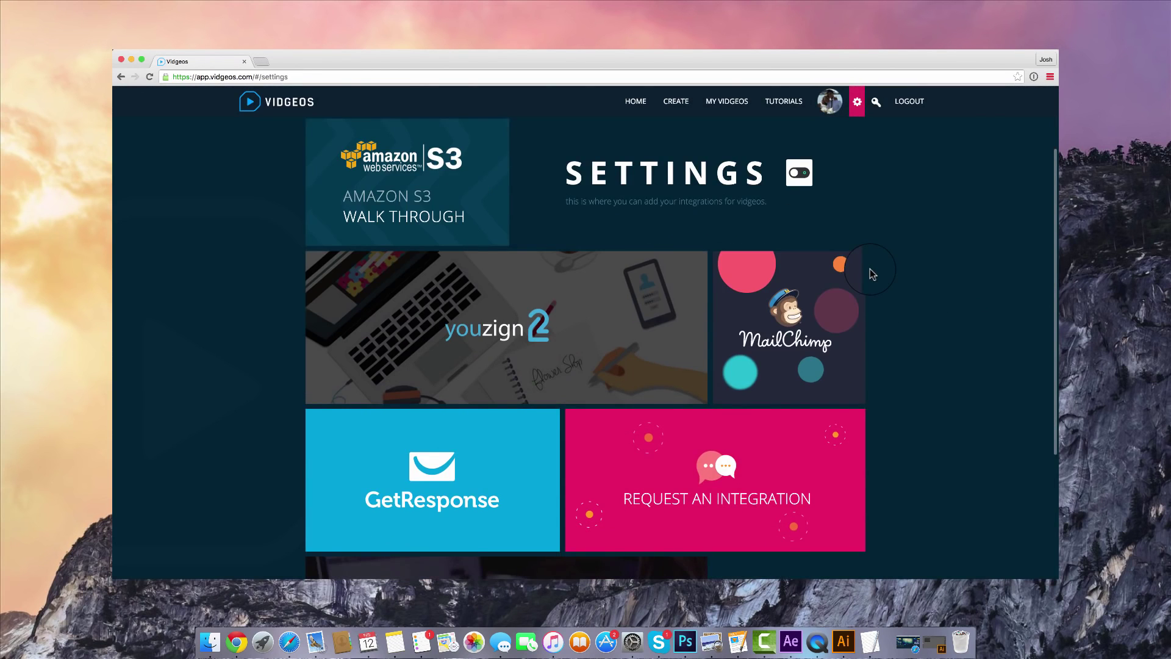
scroll(530, 298, down, 2)
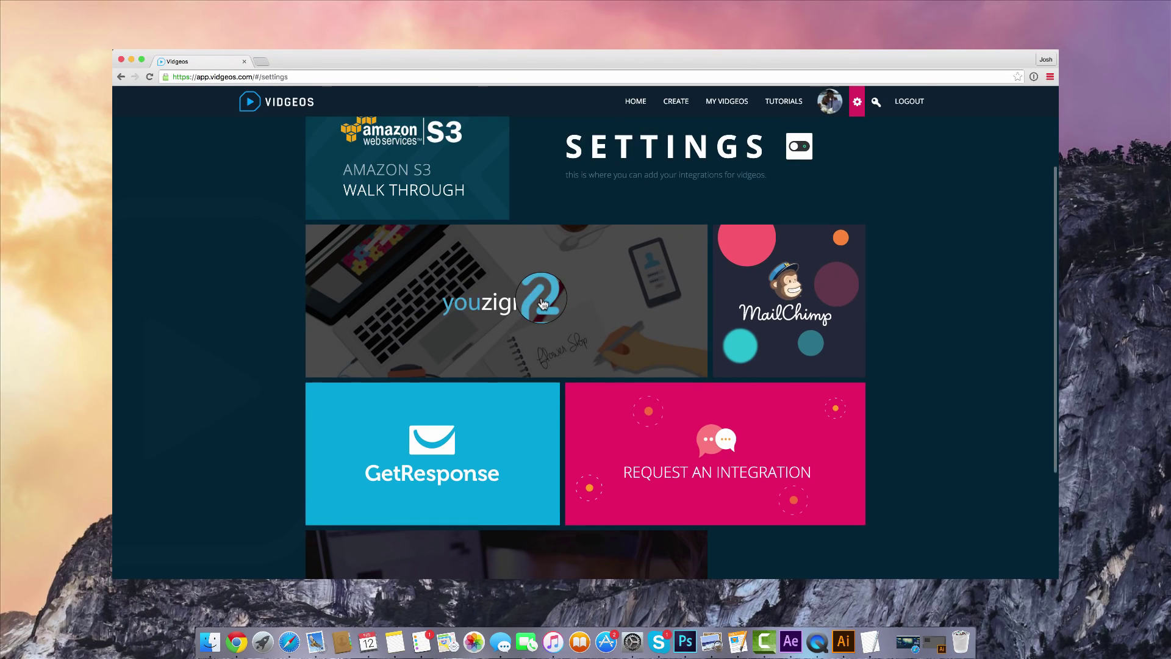
click(514, 271)
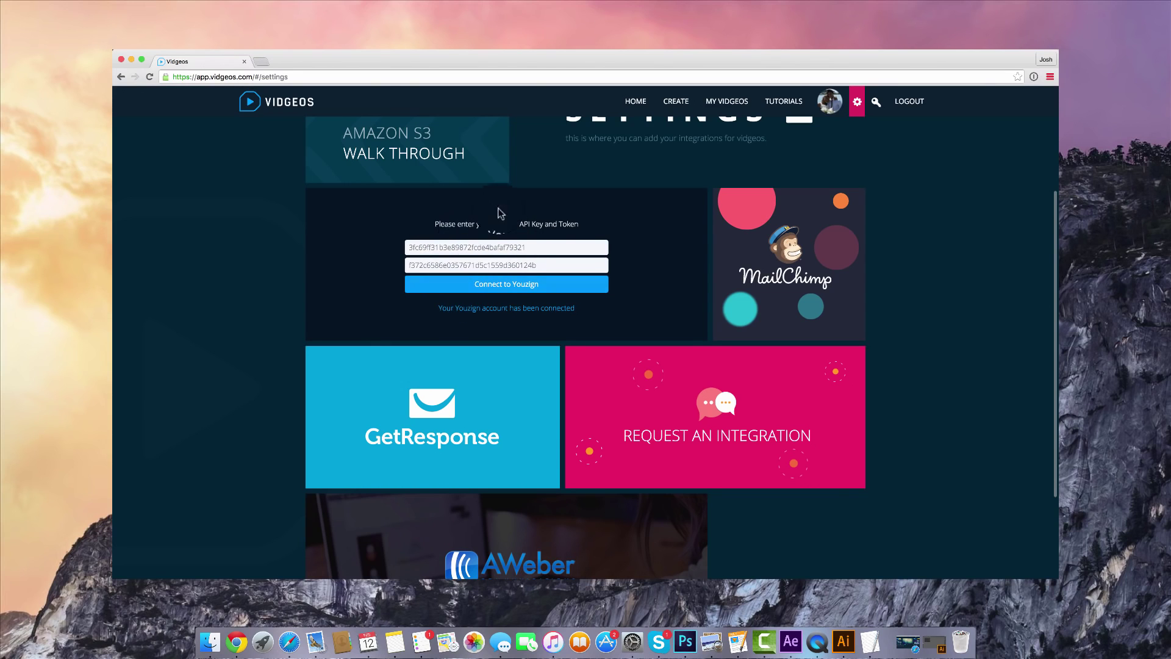
scroll(642, 247, down, 2)
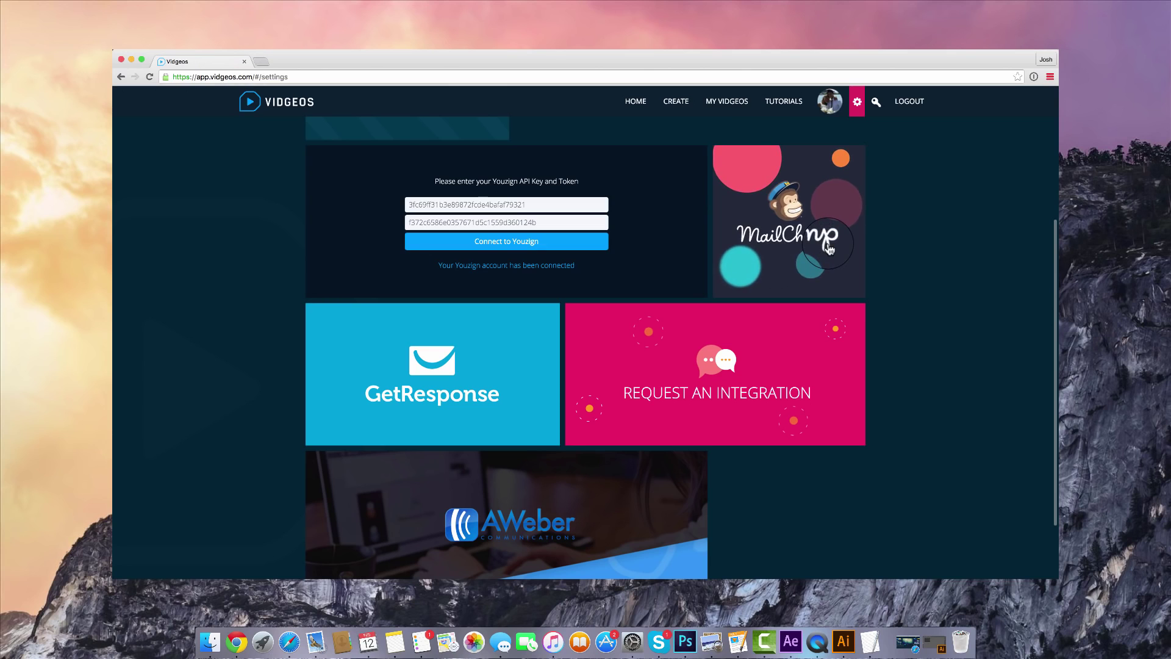
click(828, 247)
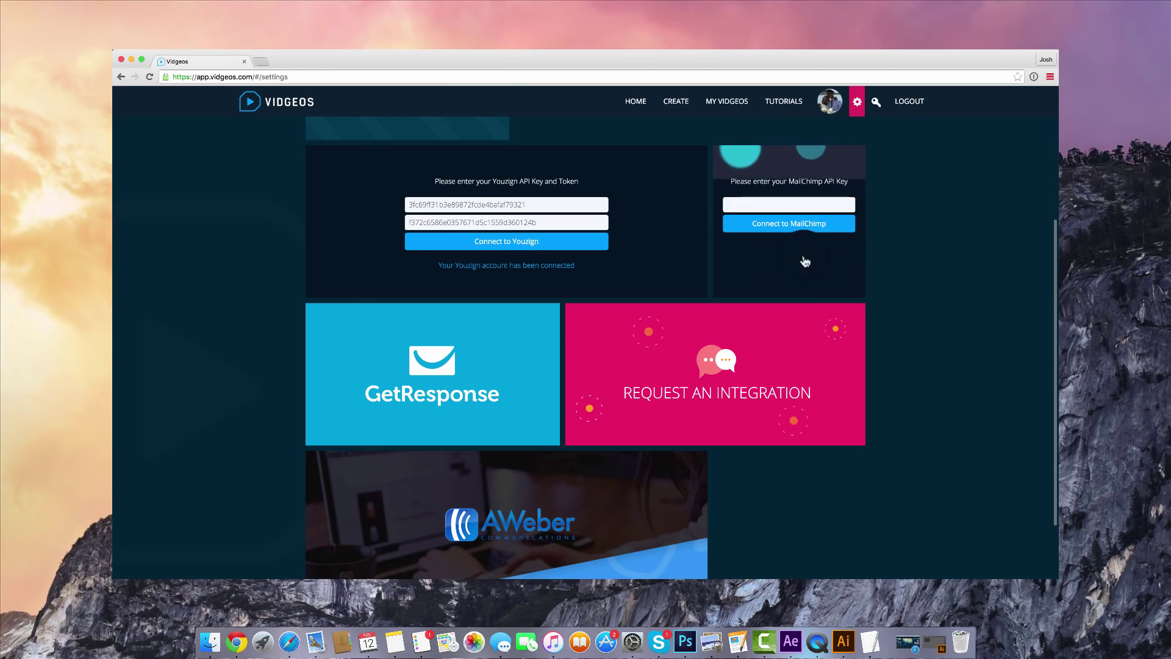
click(497, 338)
scroll(496, 339, down, 3)
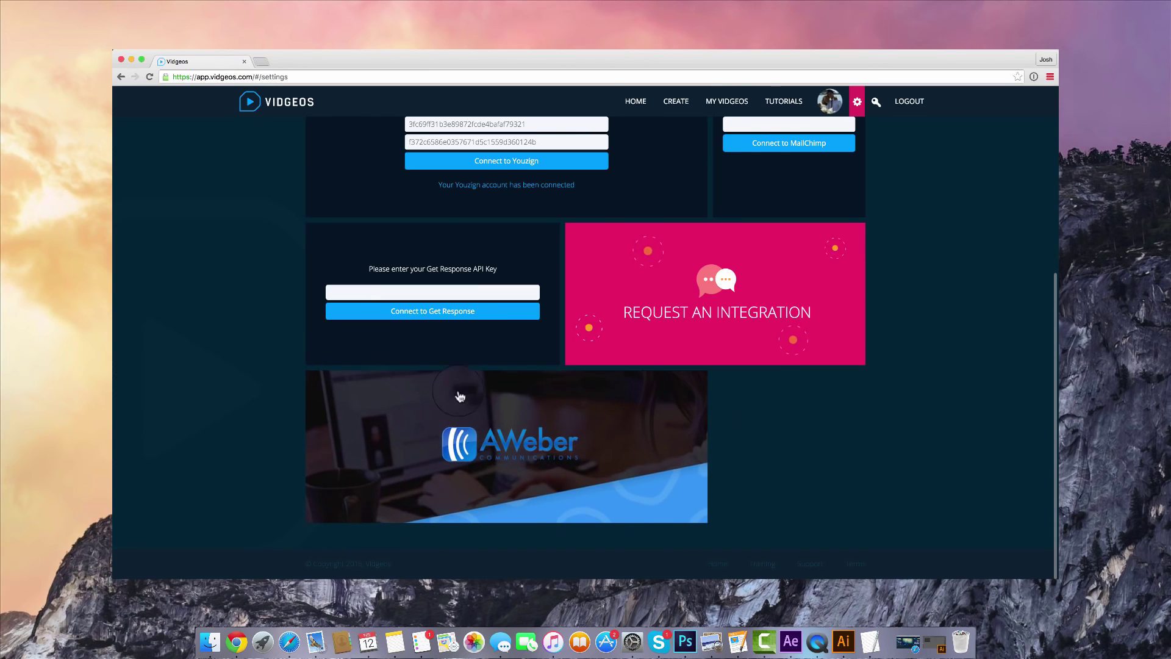
scroll(468, 366, up, 1)
scroll(469, 366, up, 8)
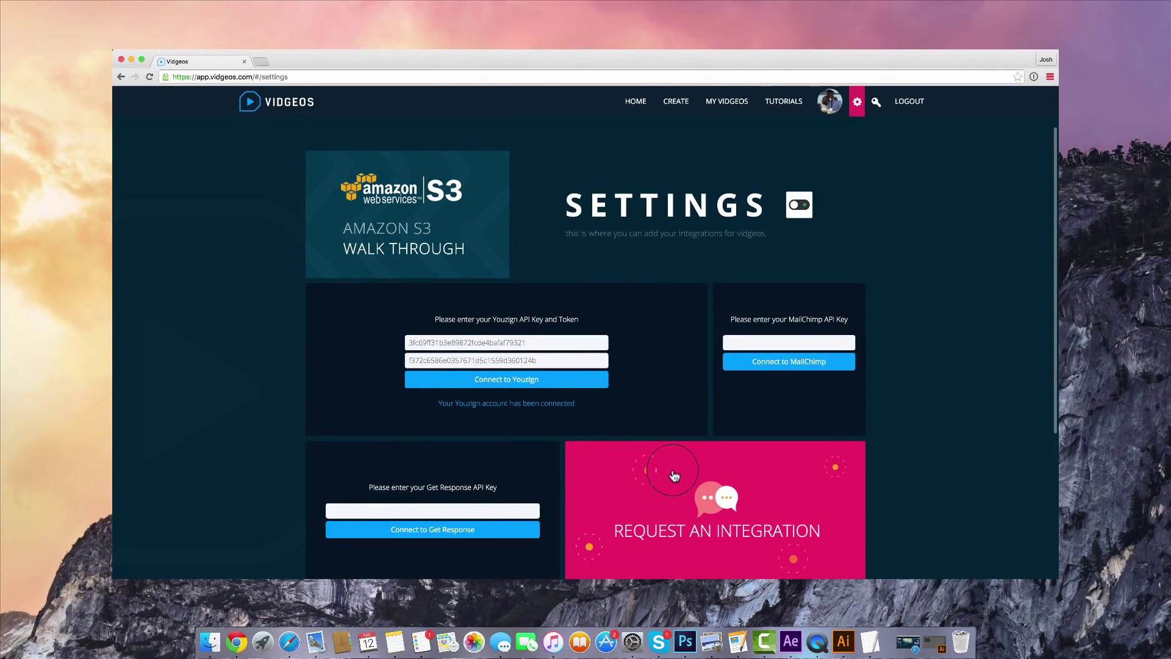
scroll(683, 444, up, 1)
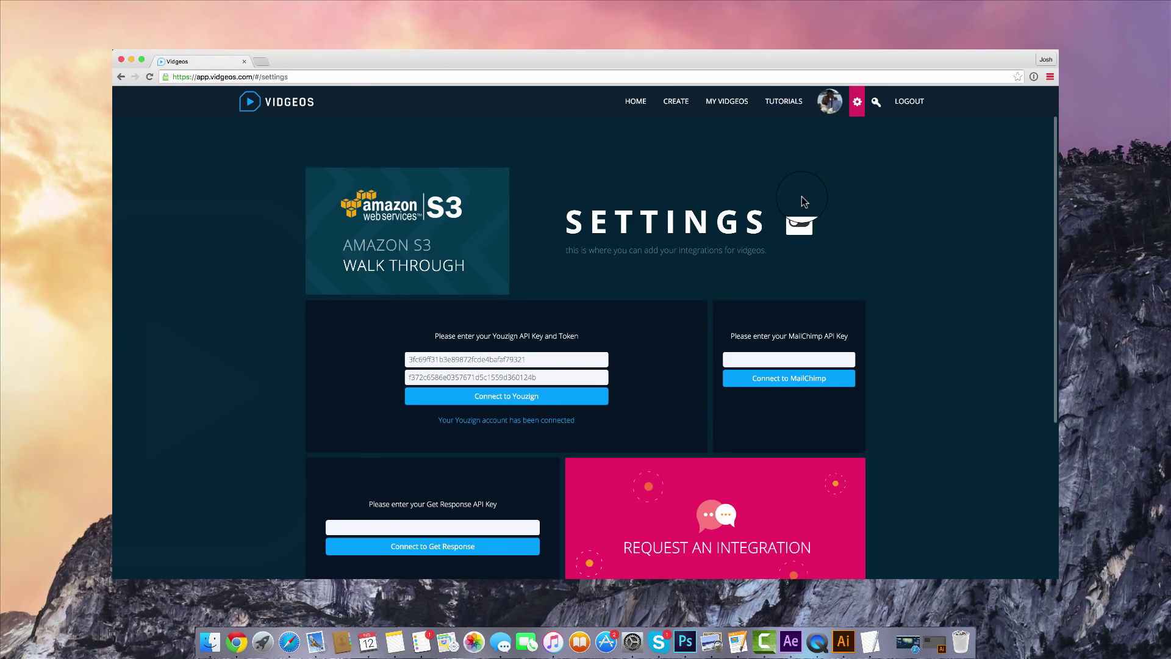
- Create a new Vidgeo named "Video"
click(676, 100)
click(551, 333)
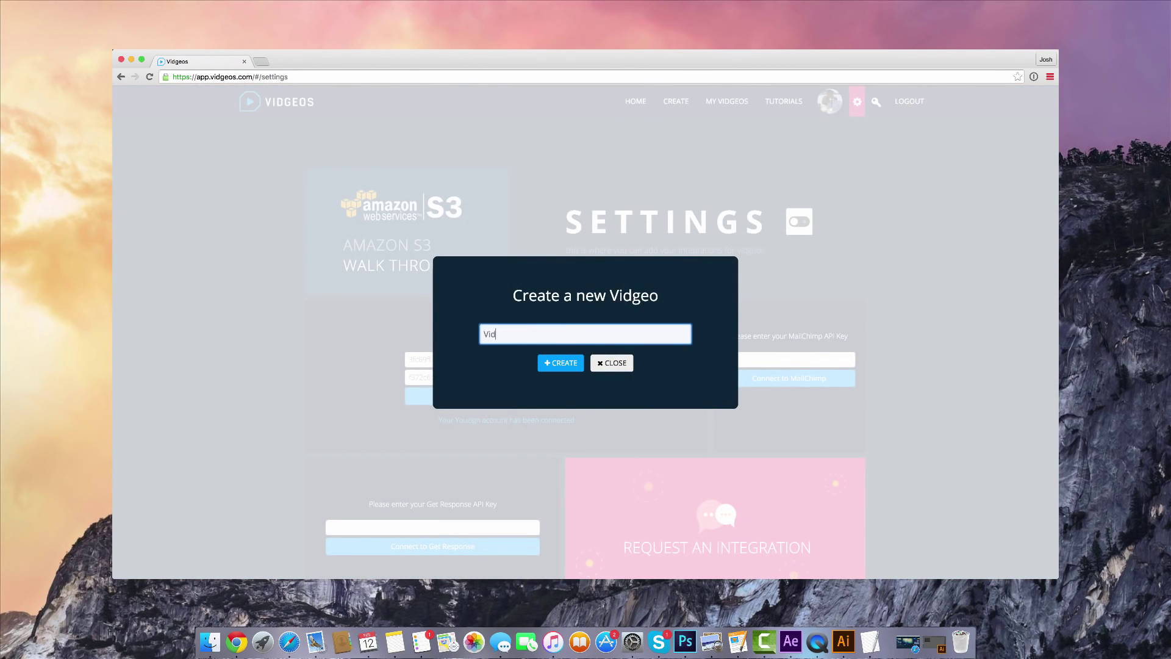
click(561, 364)
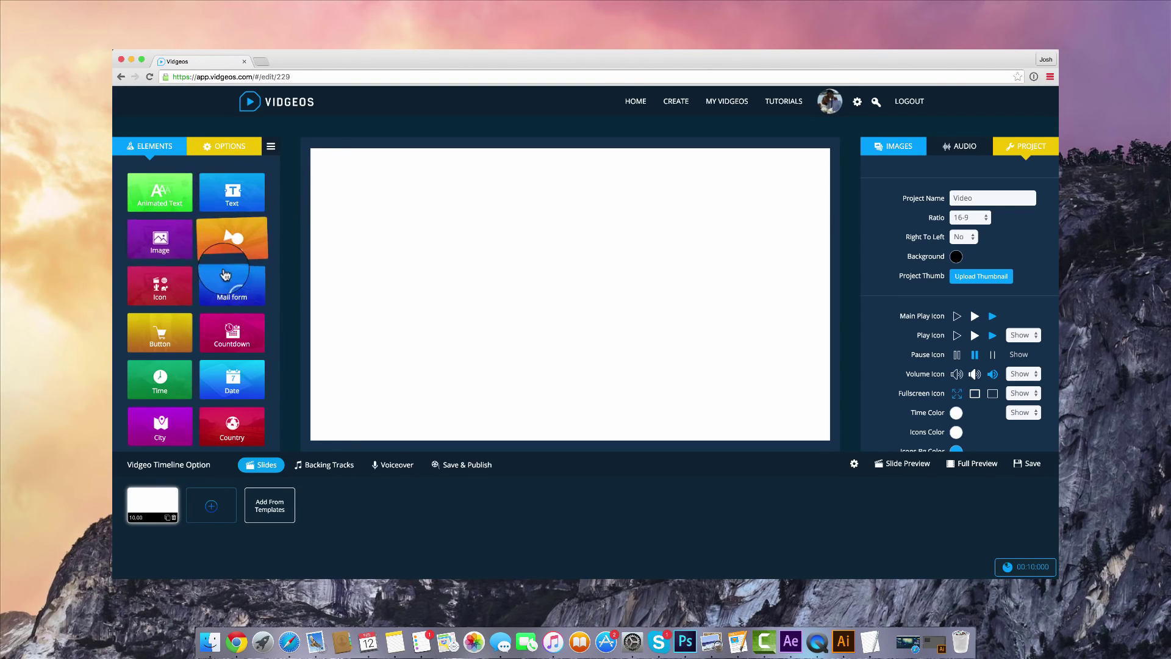
- Add all slides of the Hi-Tech Template to the project and delete the blank starting slide
scroll(222, 278, down, 1)
scroll(221, 279, up, 1)
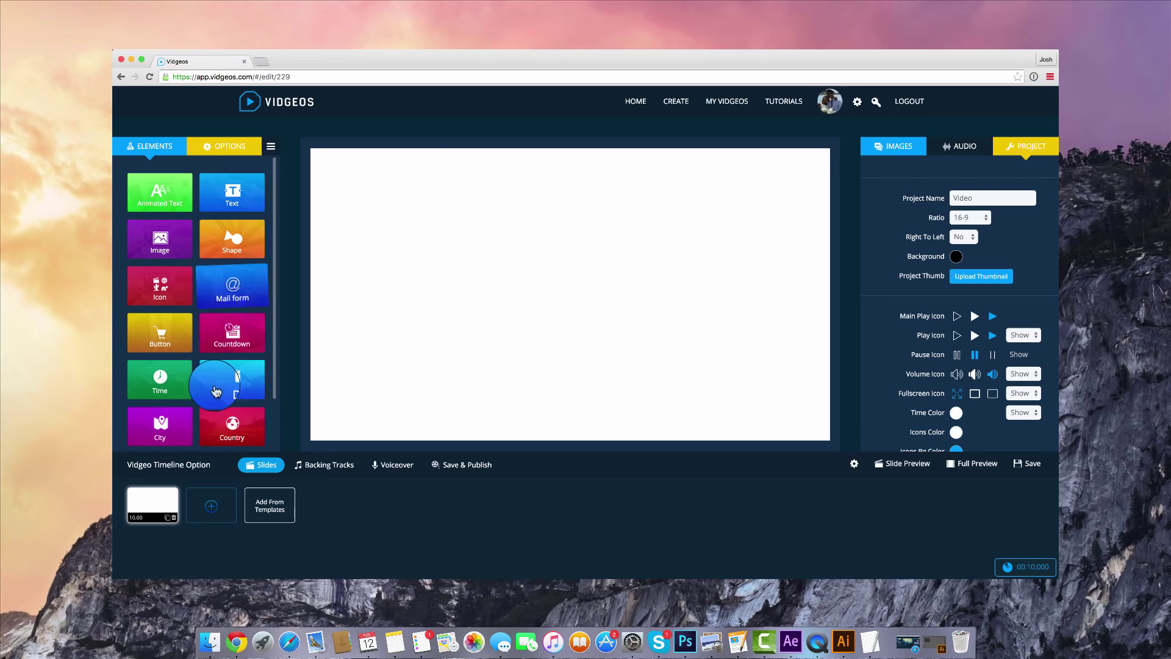
click(273, 510)
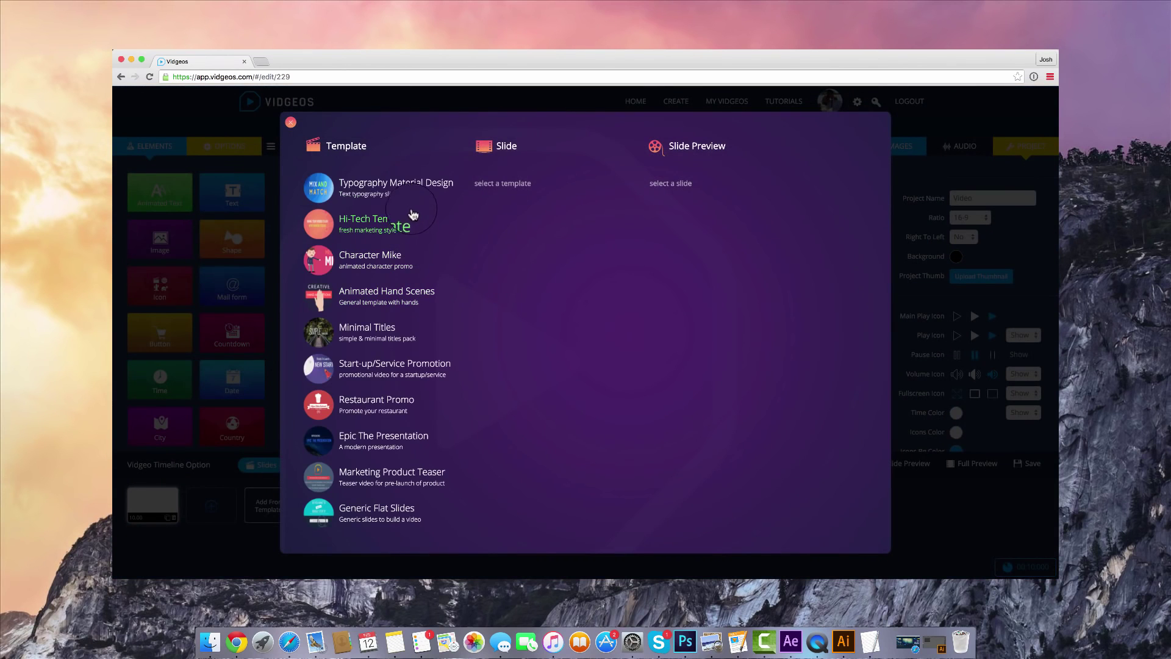
click(393, 228)
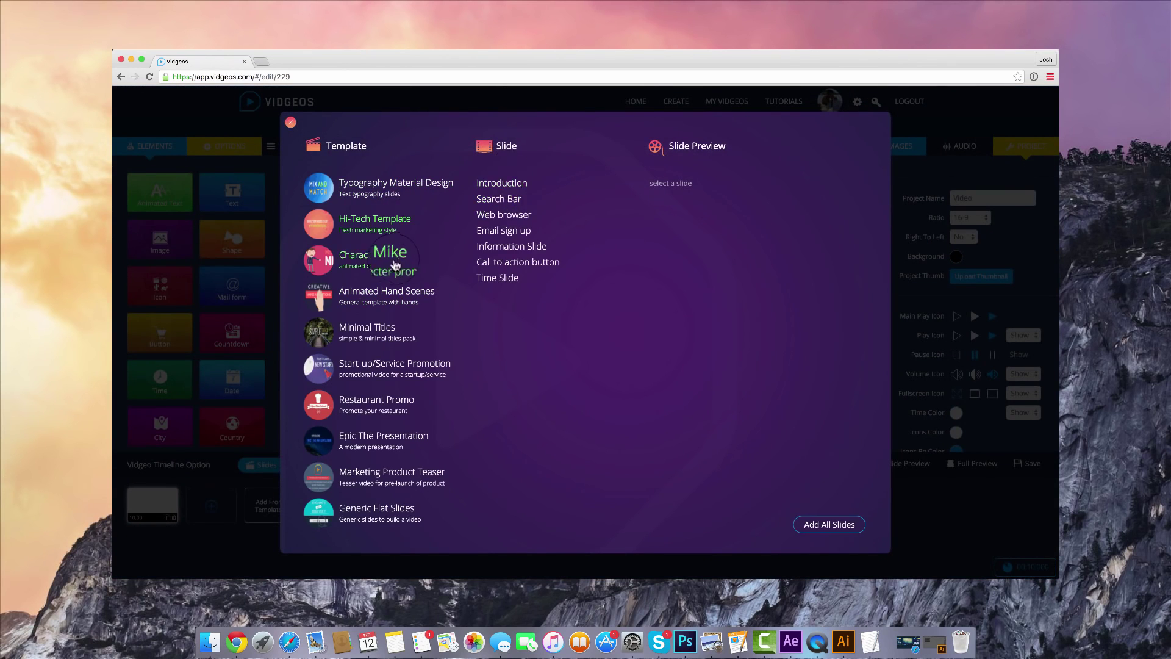
click(382, 292)
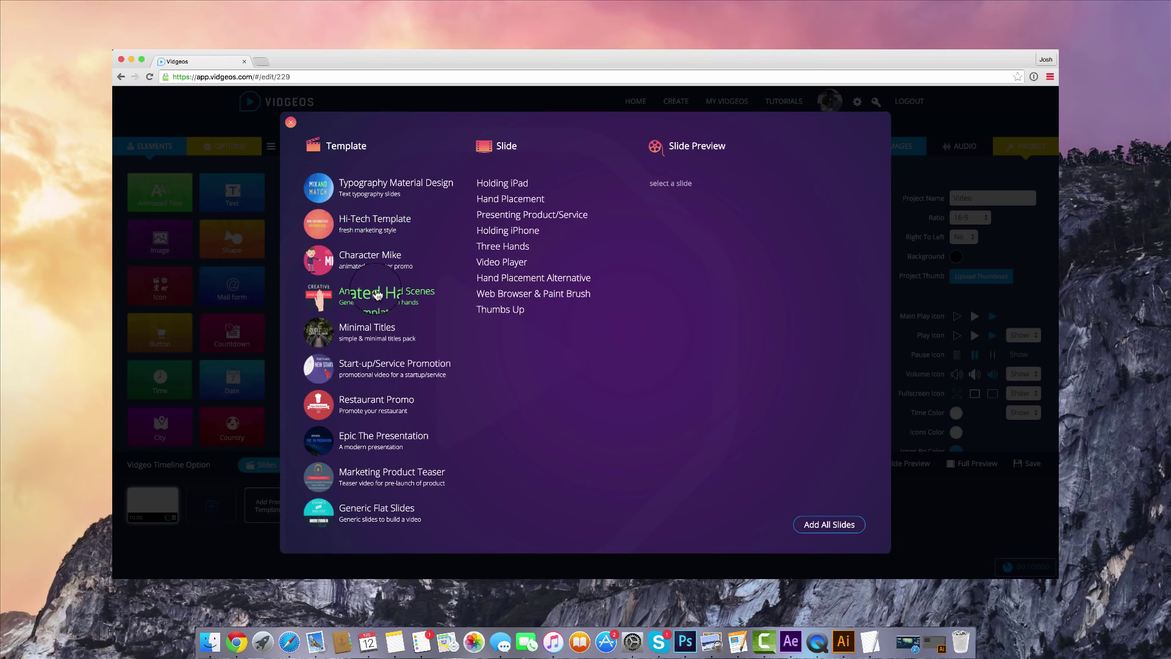
click(392, 223)
click(829, 525)
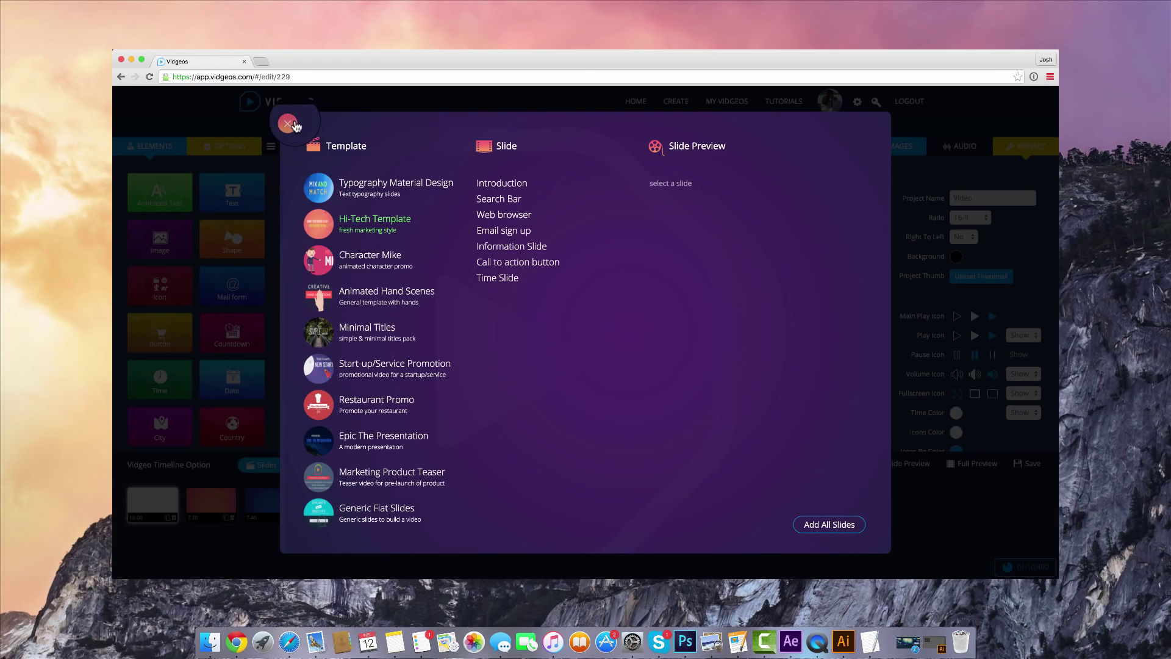
click(288, 124)
click(173, 517)
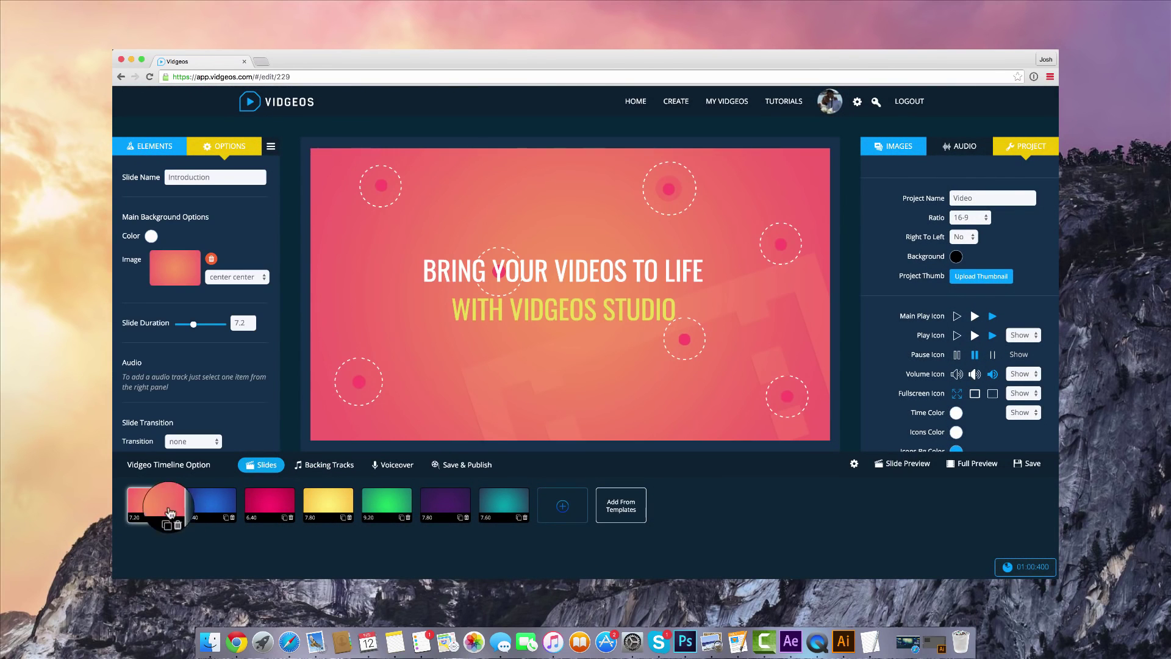
- Look through the second, third and fourth slides of the project
click(214, 505)
click(272, 505)
click(326, 502)
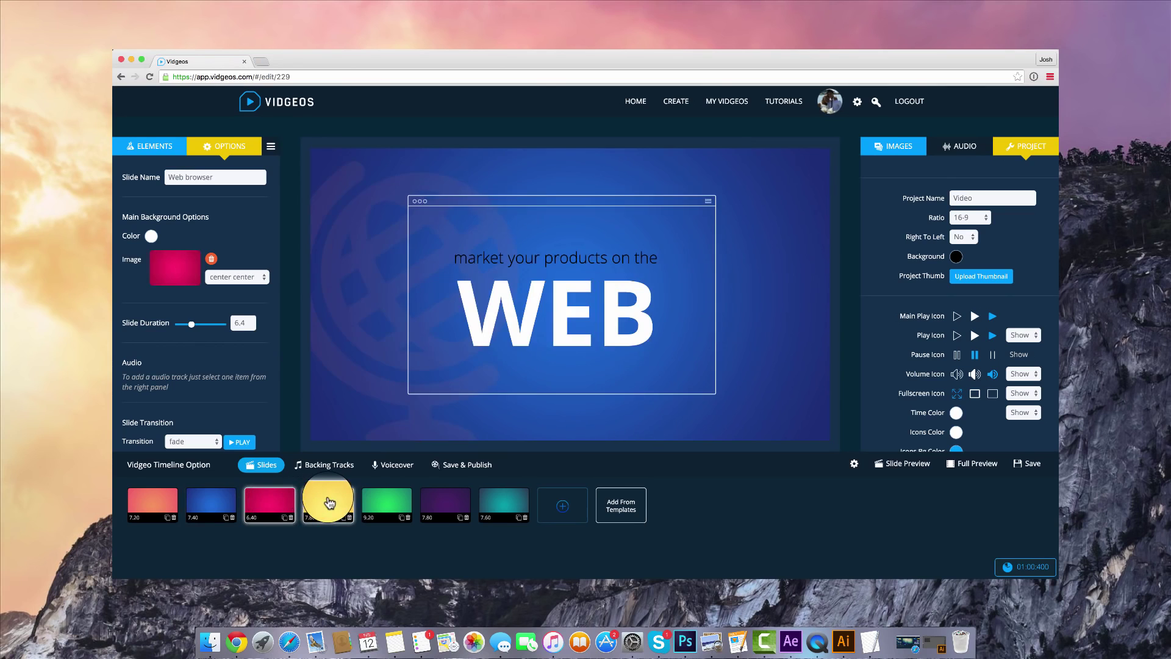
- Replace the white headline on the Introduction slide with "CUSTOMISE ALL OF THIS TEXT"
click(177, 503)
click(499, 270)
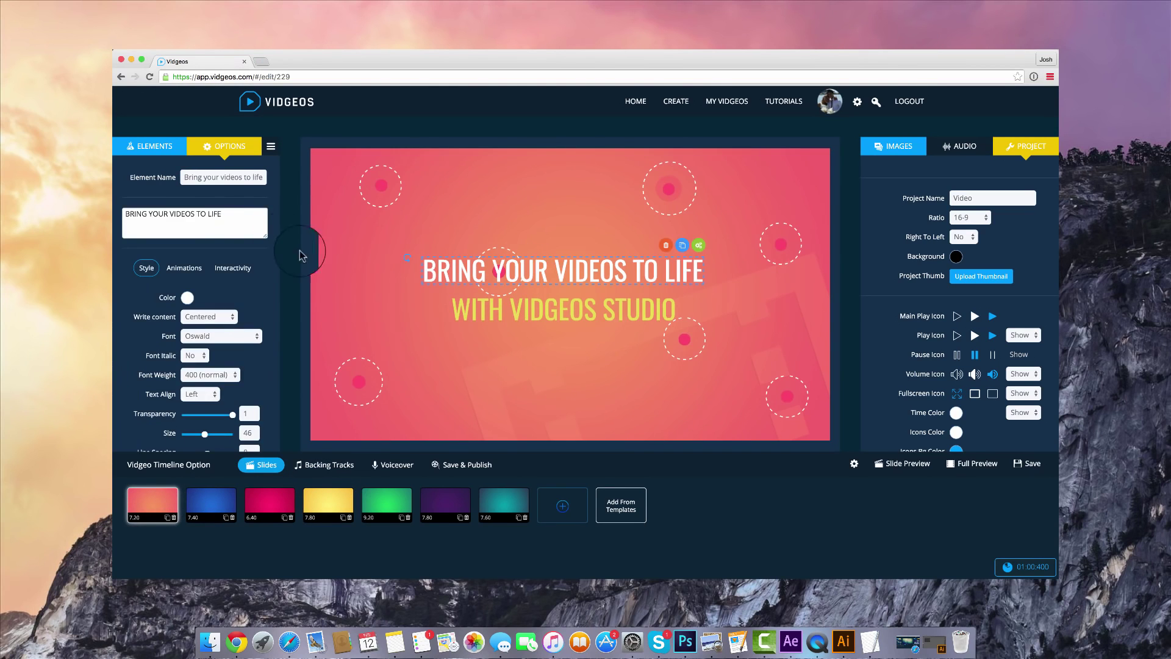
click(228, 221)
triple_click(229, 221)
text(CUSTOMISE ALL OF THIS TEXT)
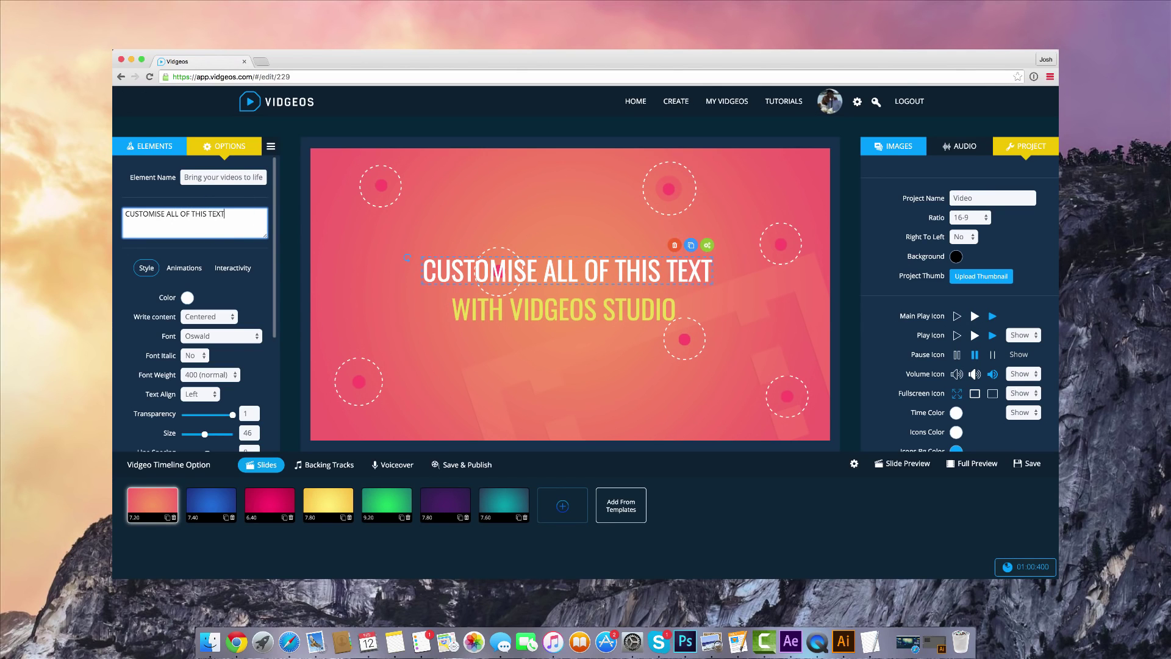
- Set the headline's text size to 45 and view the available fonts, keeping Oswald
scroll(196, 371, down, 1)
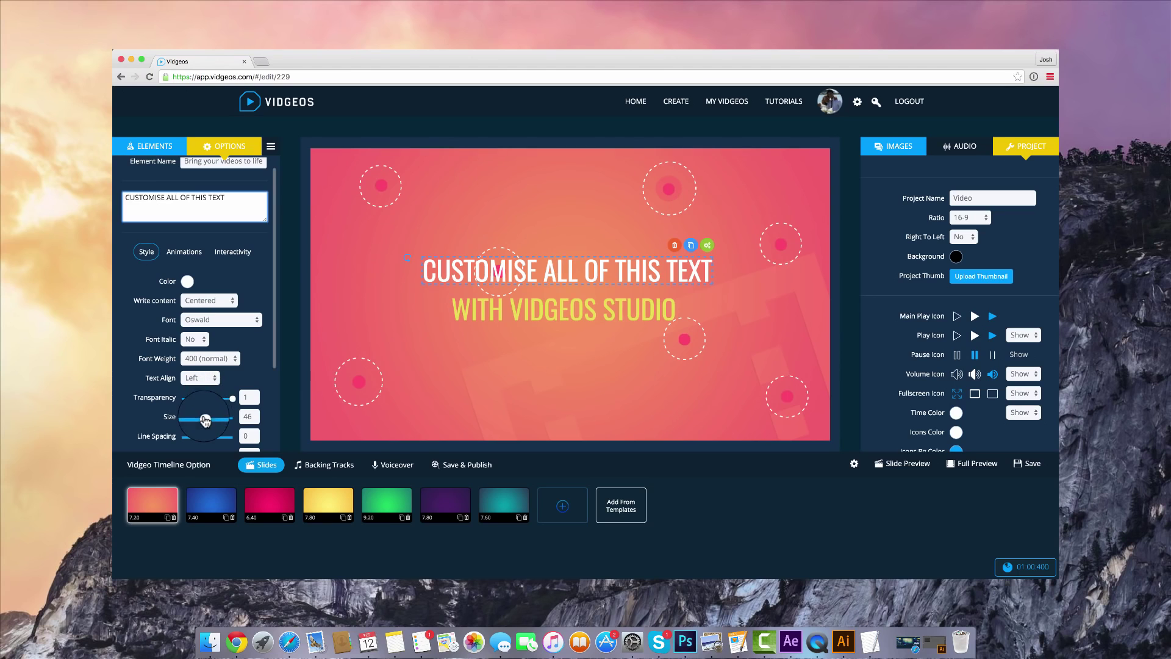
drag(205, 419, 204, 417)
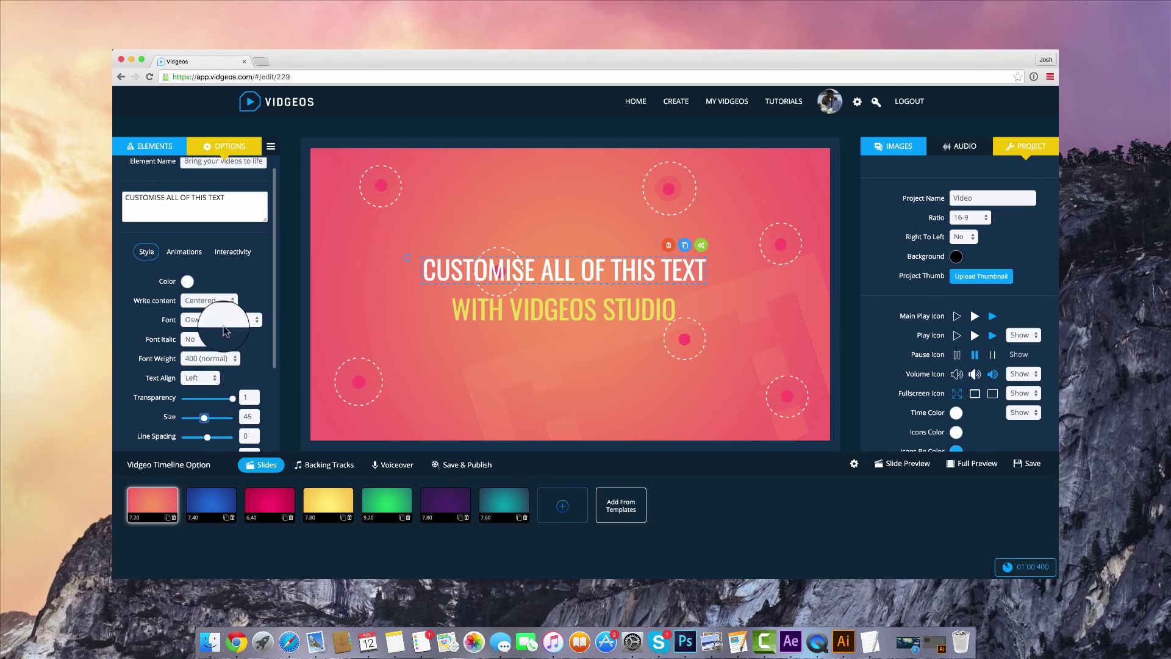
click(226, 331)
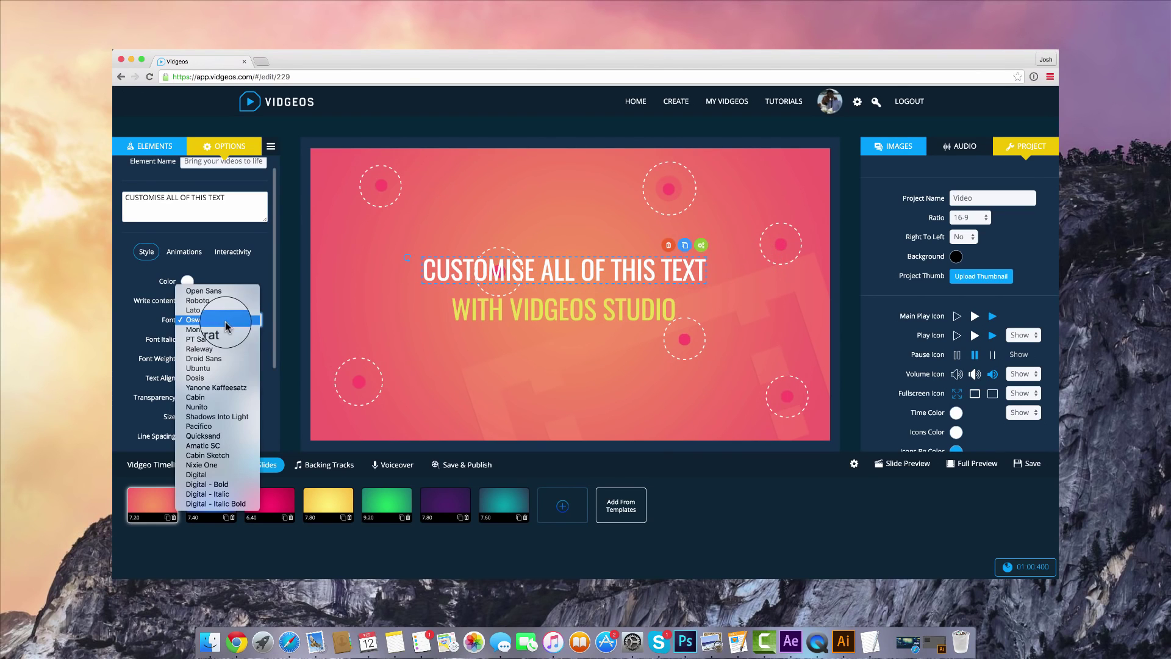
click(268, 282)
- Try the springRight entrance effect on the Introduction slide's headline and switch the effect back to pinBottom
click(191, 255)
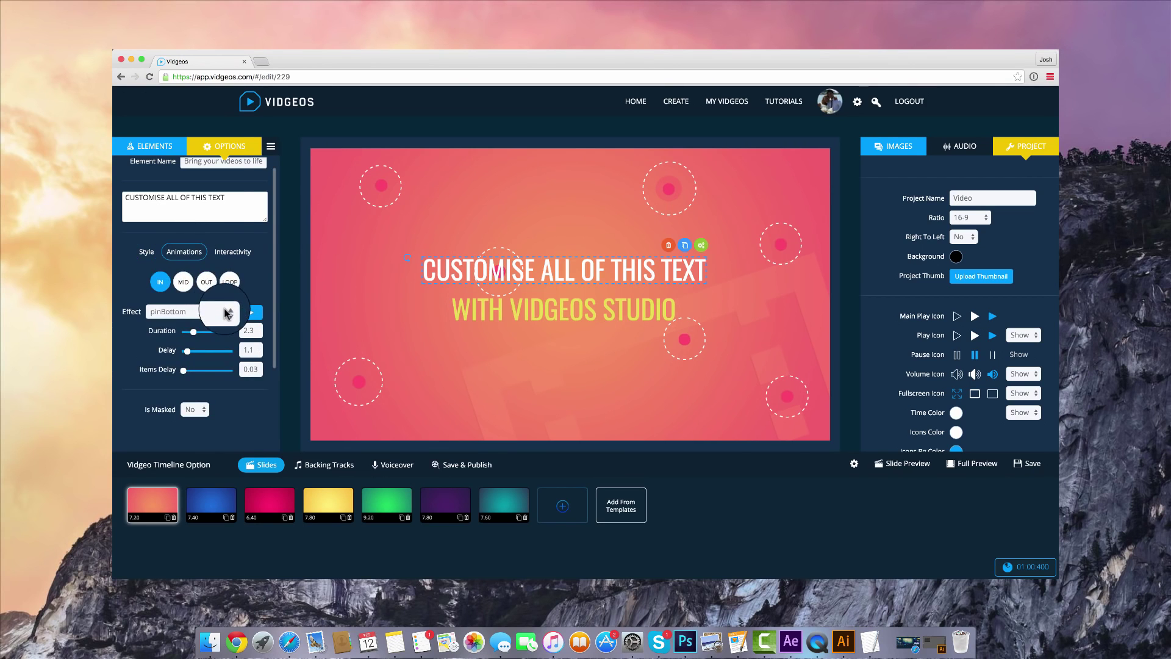
click(223, 311)
click(214, 346)
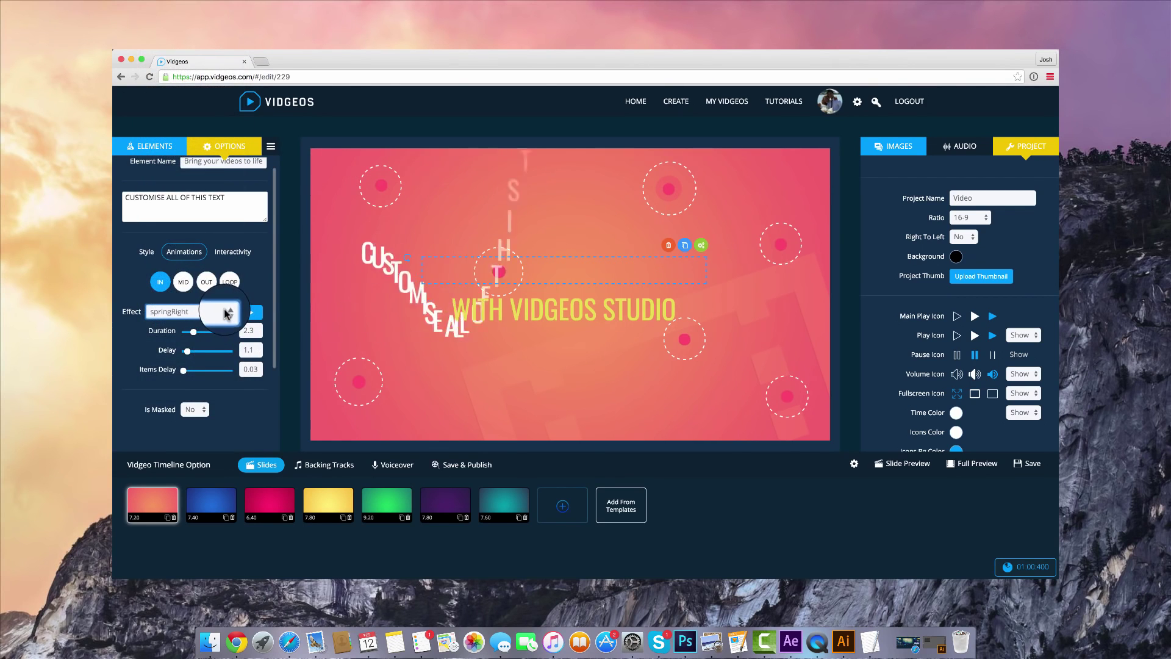
click(225, 313)
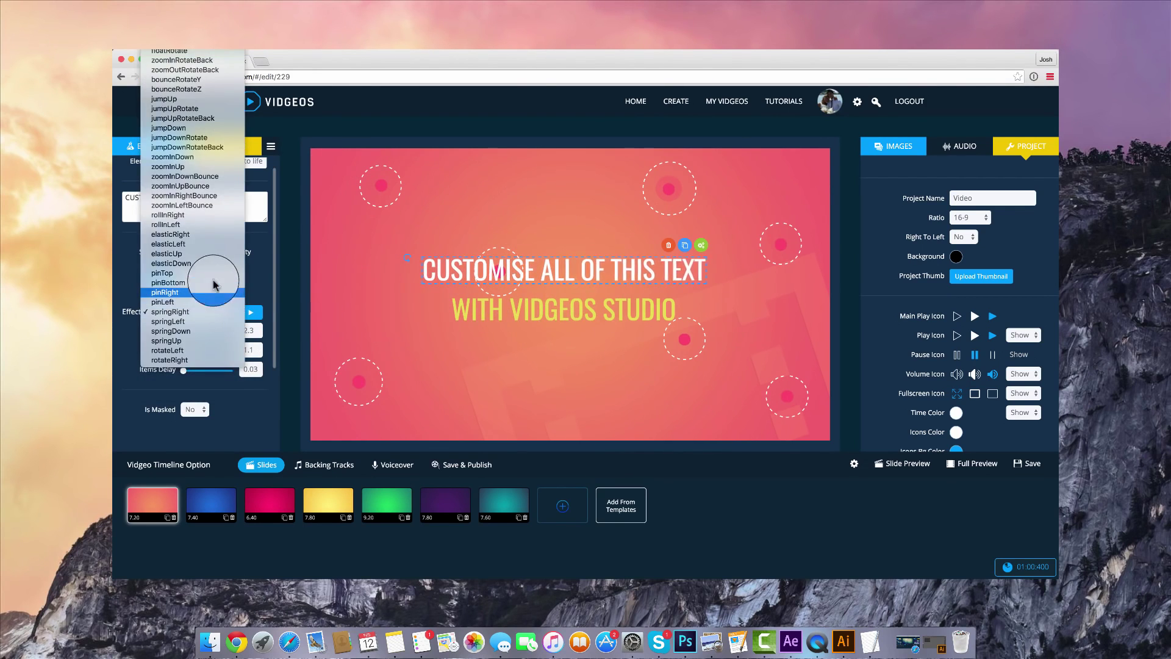
click(229, 280)
click(247, 316)
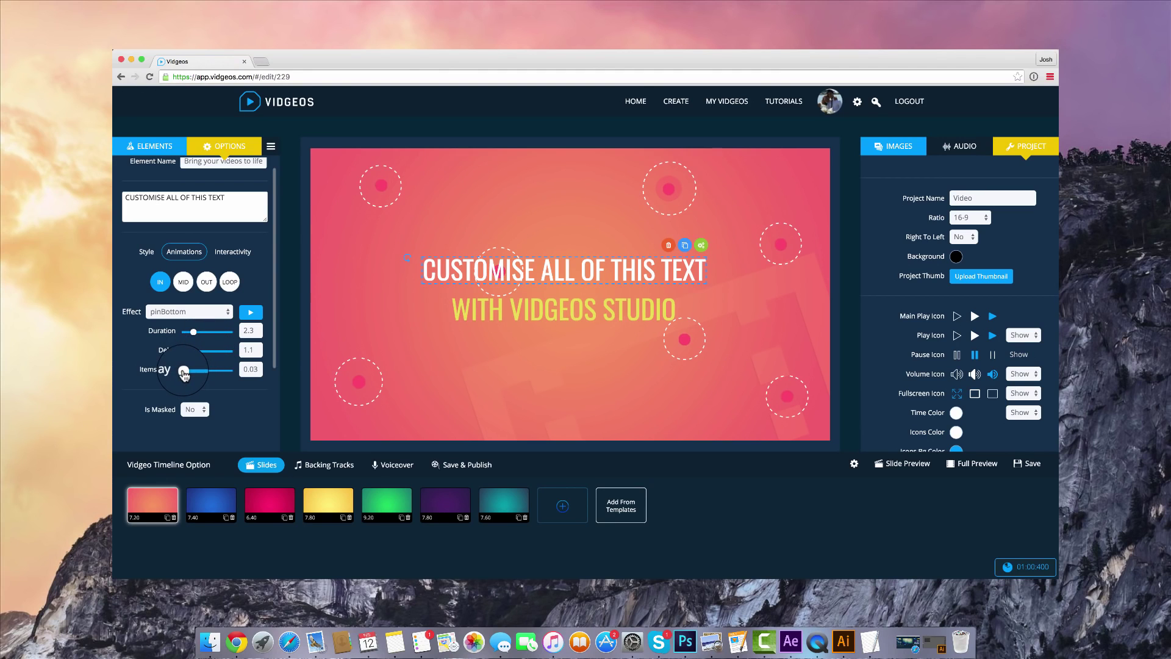
- Set the headline animation's items delay to 0.04 and mask the headline with a padding of 10
drag(187, 374, 196, 373)
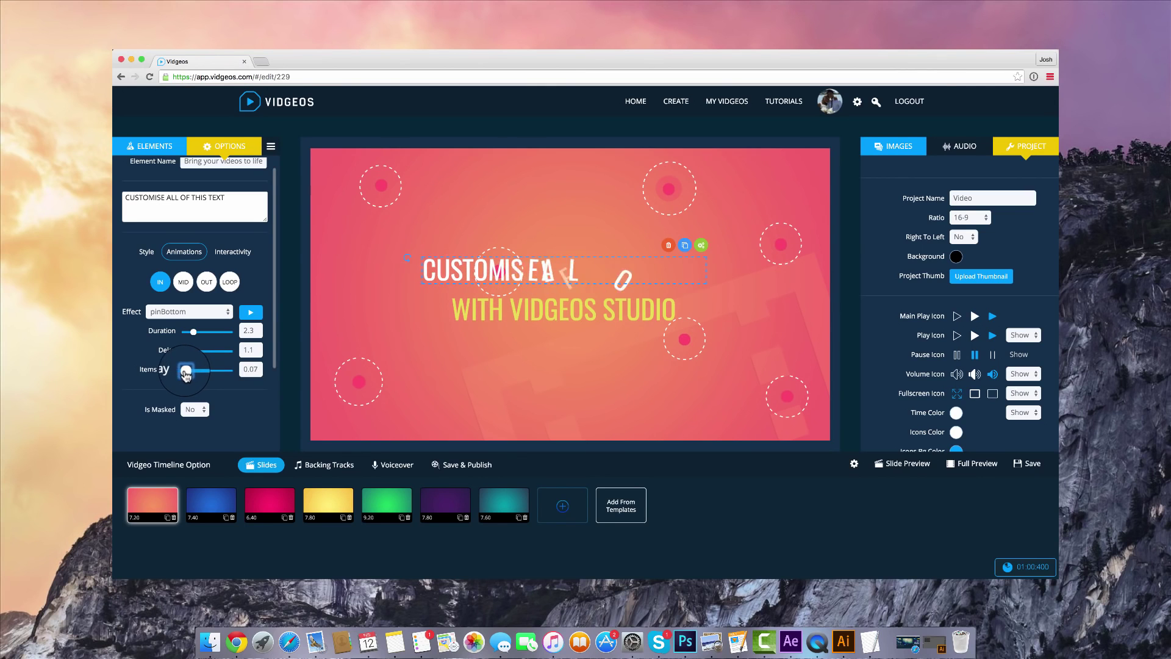
drag(185, 375, 185, 375)
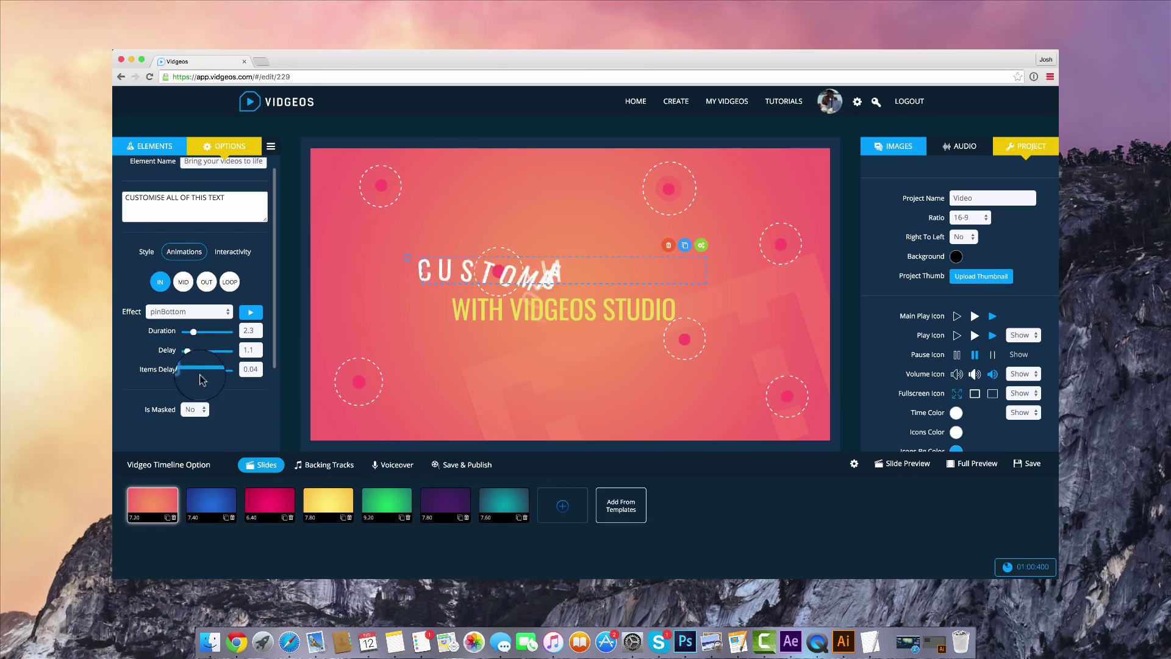
click(198, 414)
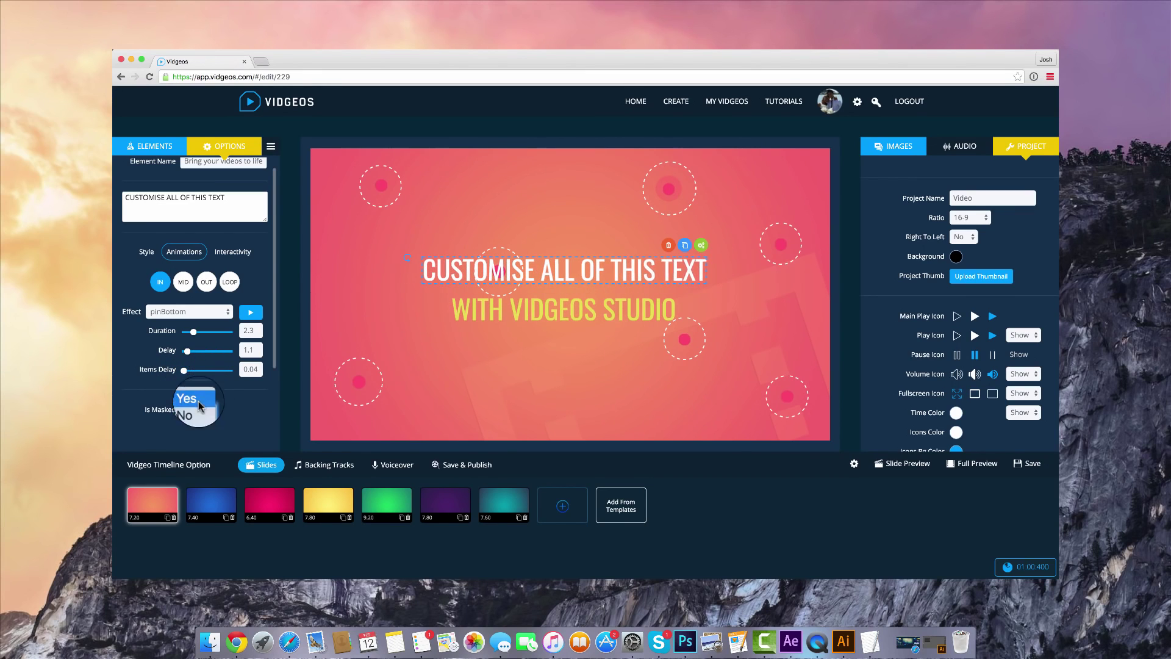
click(199, 401)
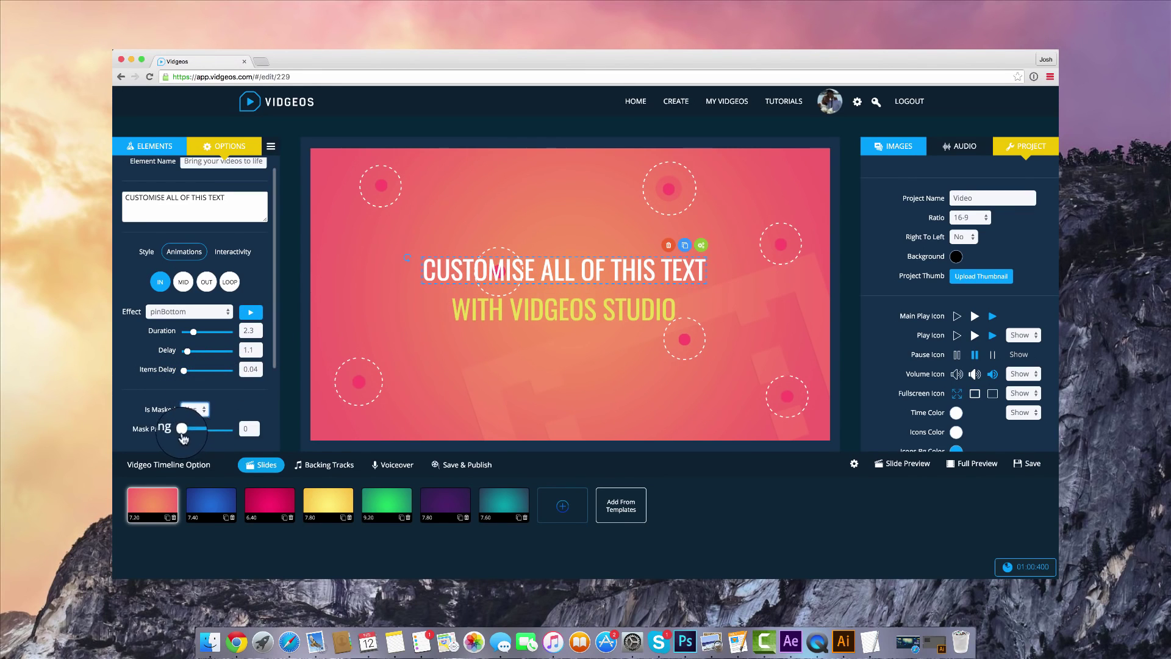
drag(182, 428, 194, 429)
click(251, 313)
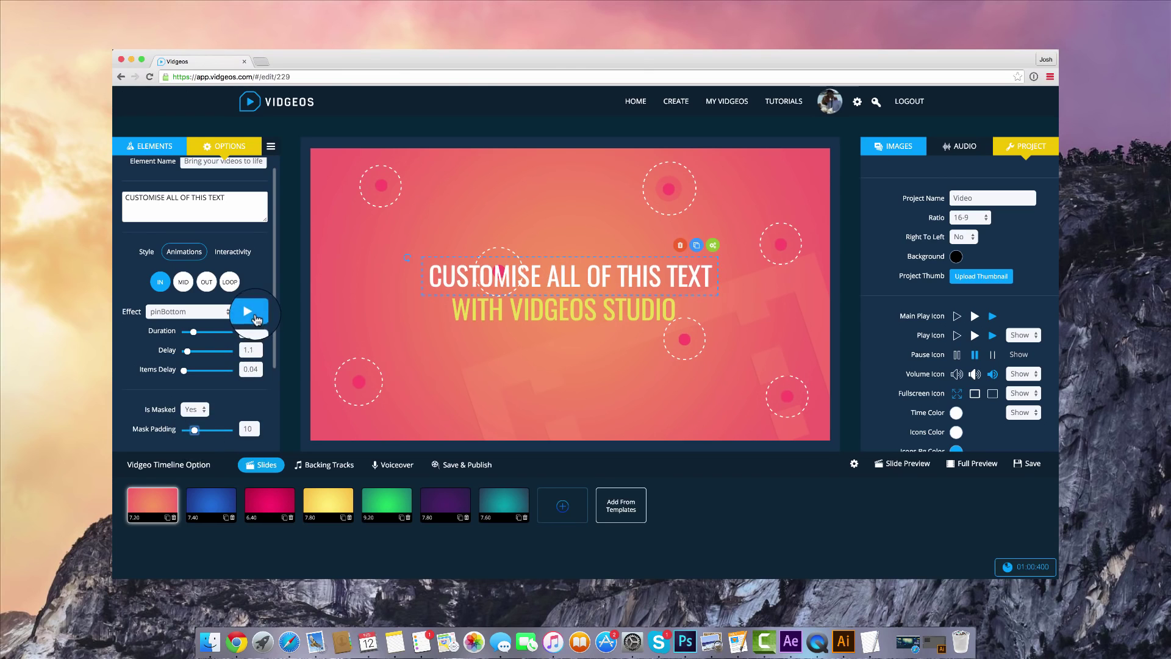
- Change the headline's entrance effect to diveSwing and review its masking choices
click(205, 308)
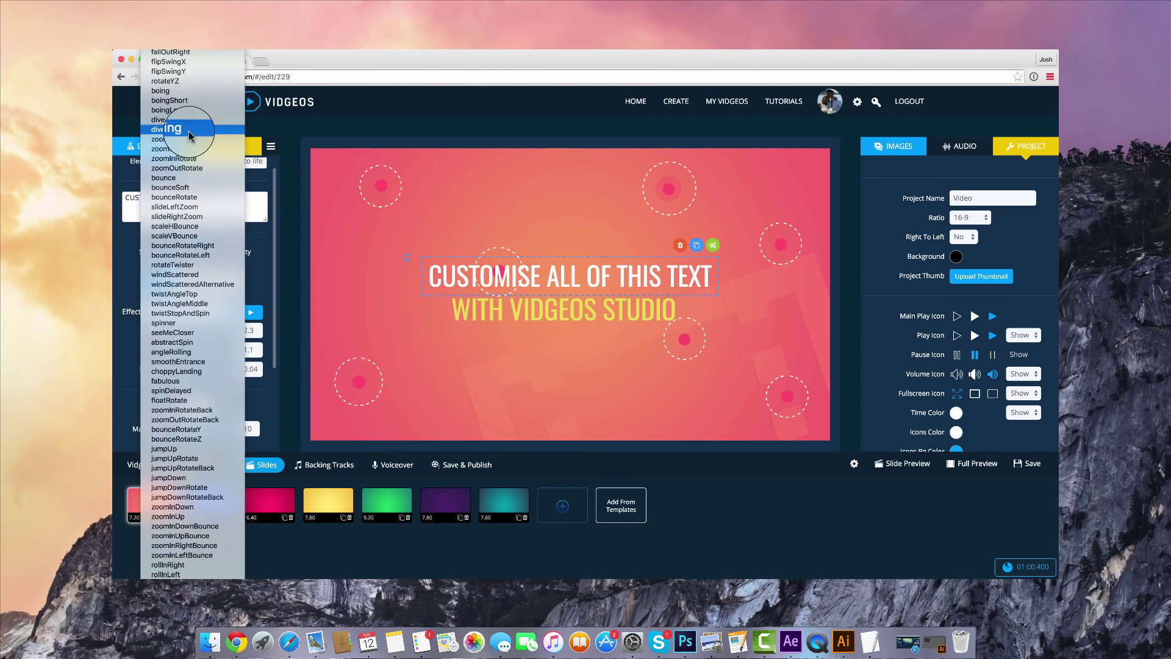
click(189, 130)
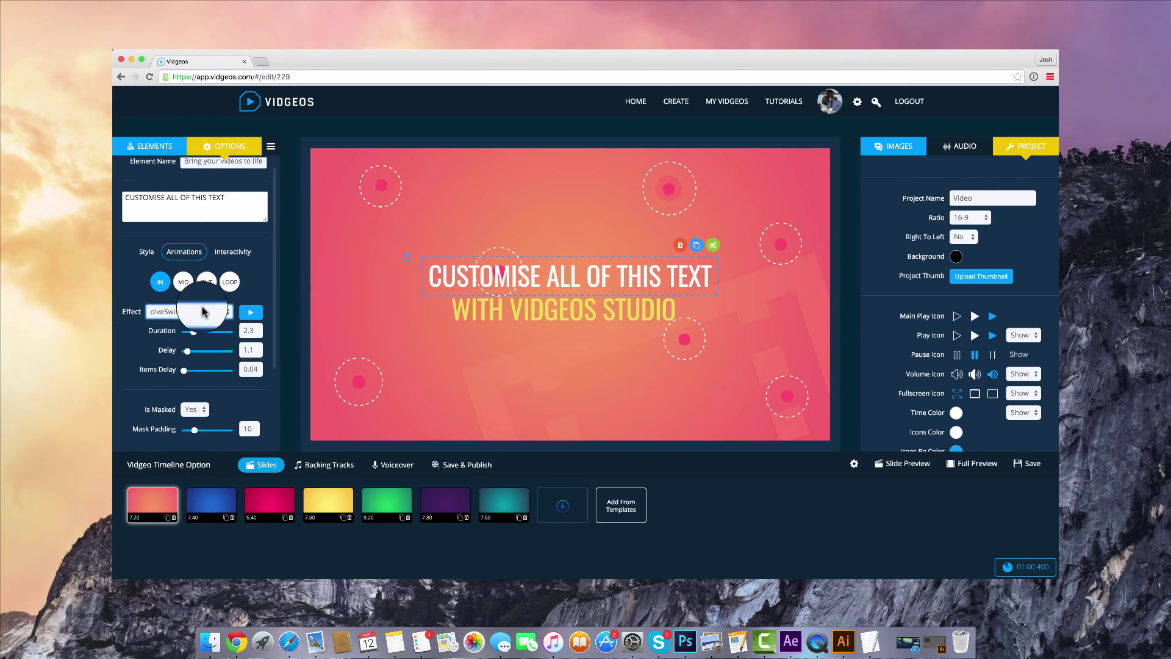
click(199, 404)
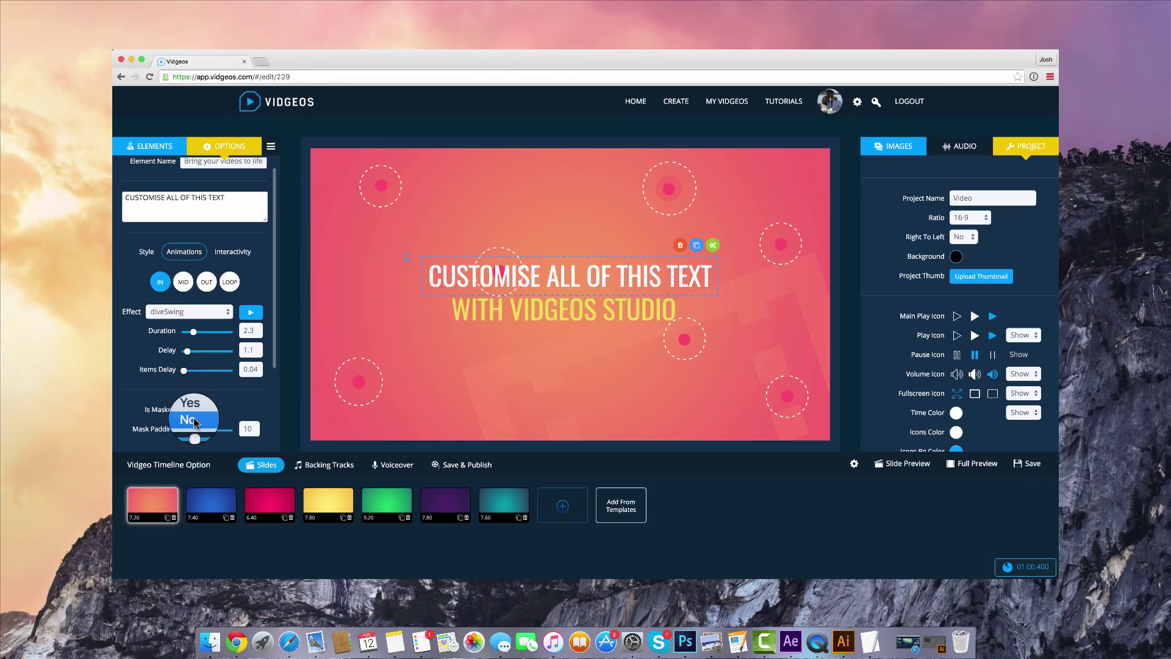
click(199, 400)
- Delete every template slide from the project, including the Introduction slide
click(275, 503)
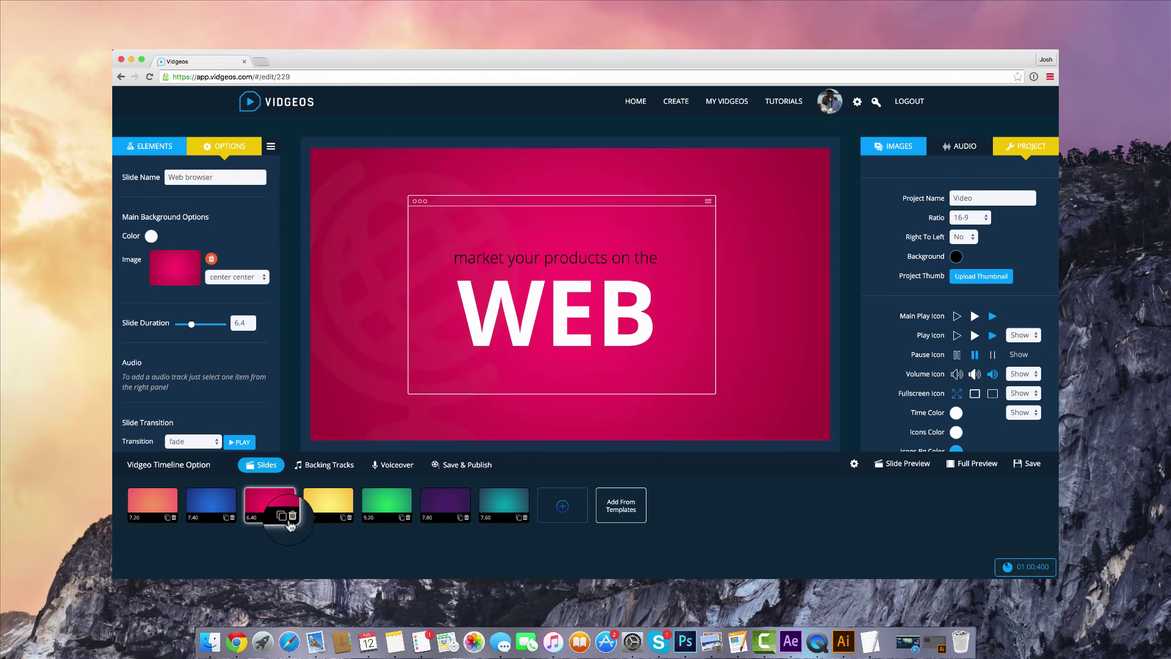
click(291, 518)
click(291, 517)
click(291, 517)
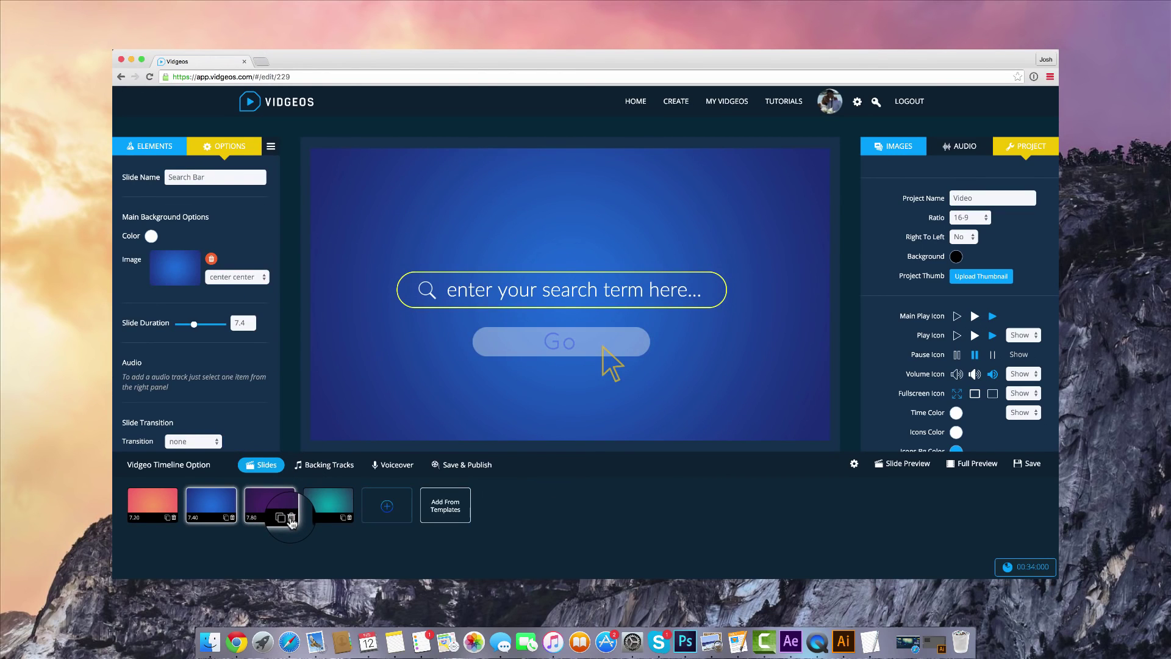
click(292, 517)
click(291, 517)
click(232, 517)
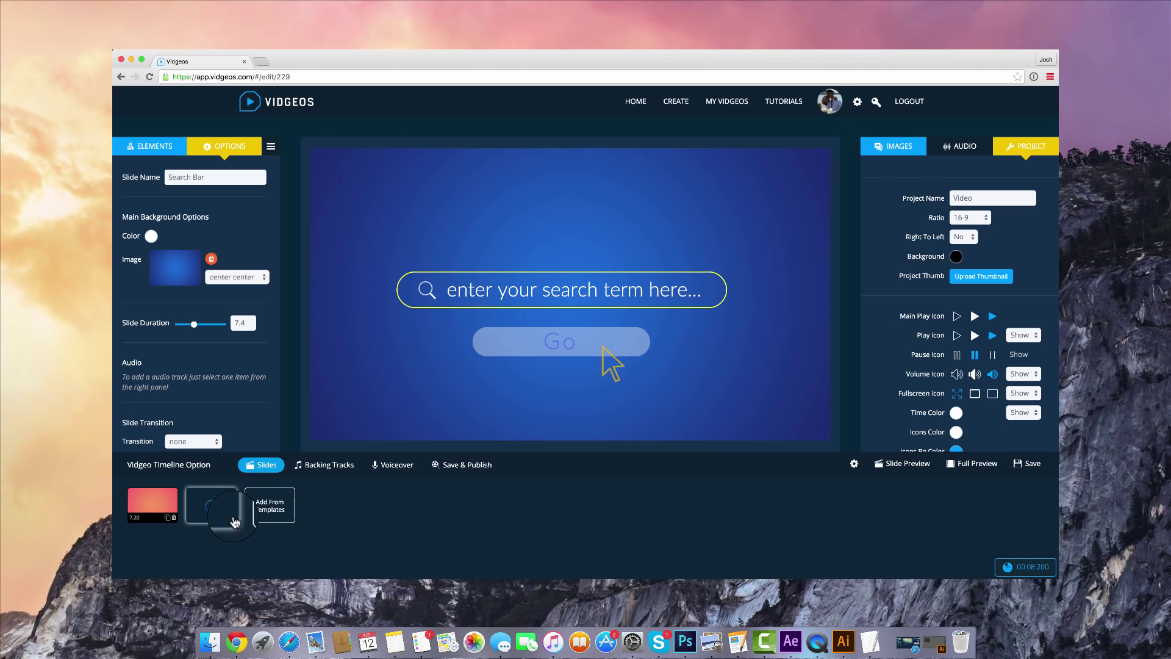
click(173, 518)
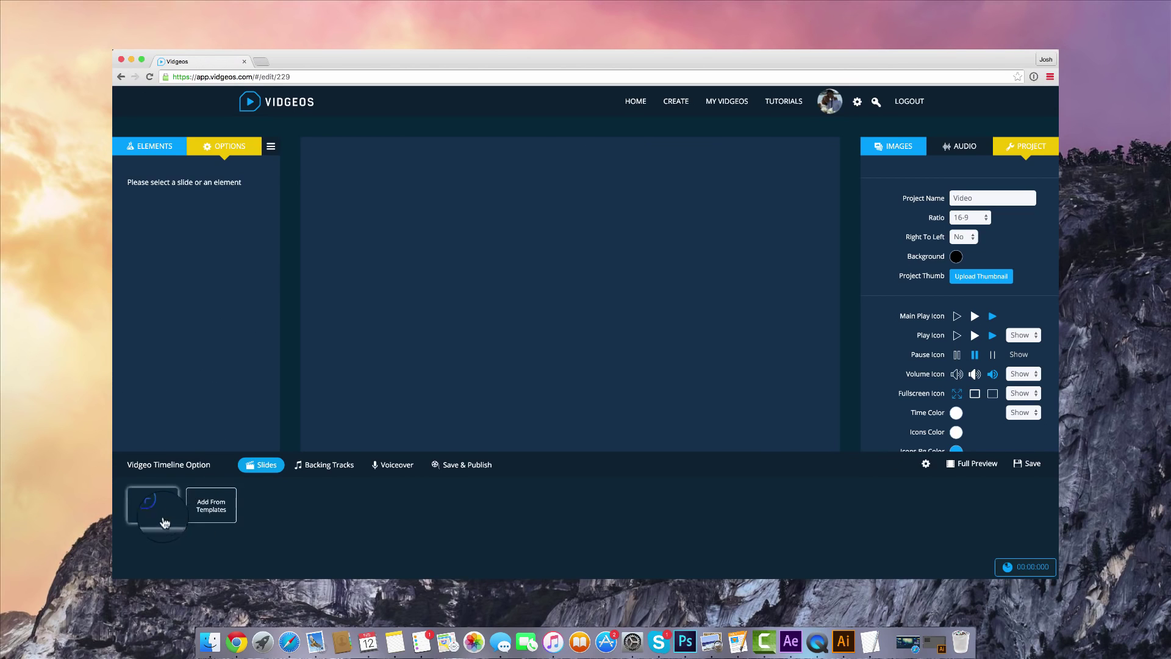
- Add a blank slide and give it the blue background colour #319ad8
click(144, 506)
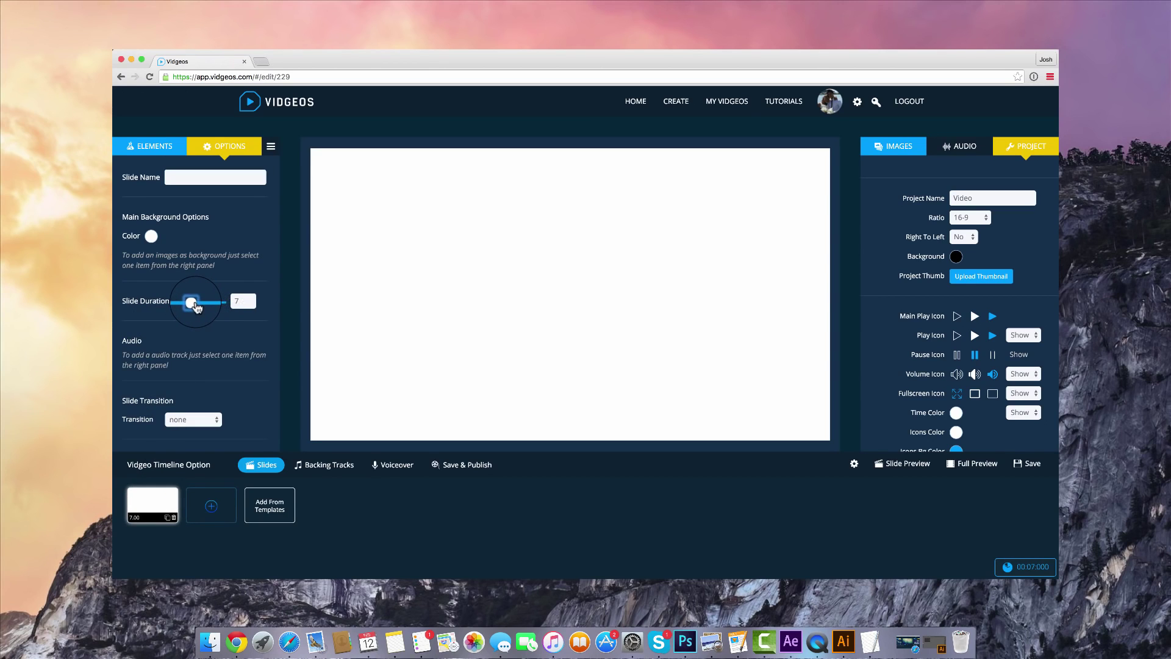
click(152, 236)
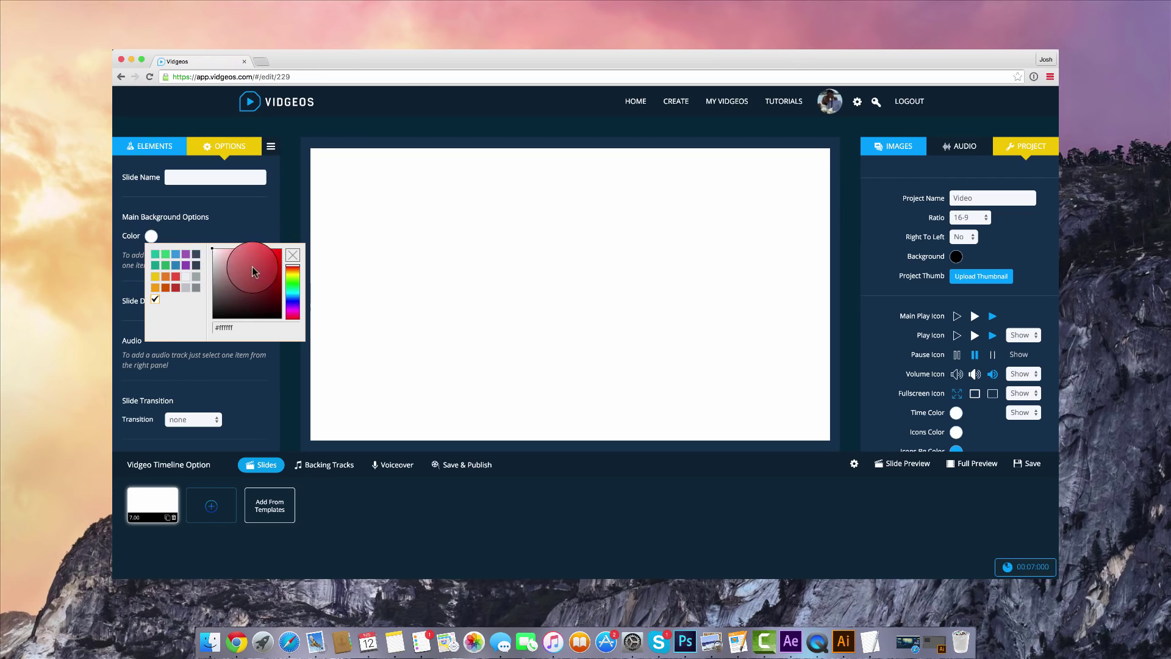
drag(249, 269, 293, 283)
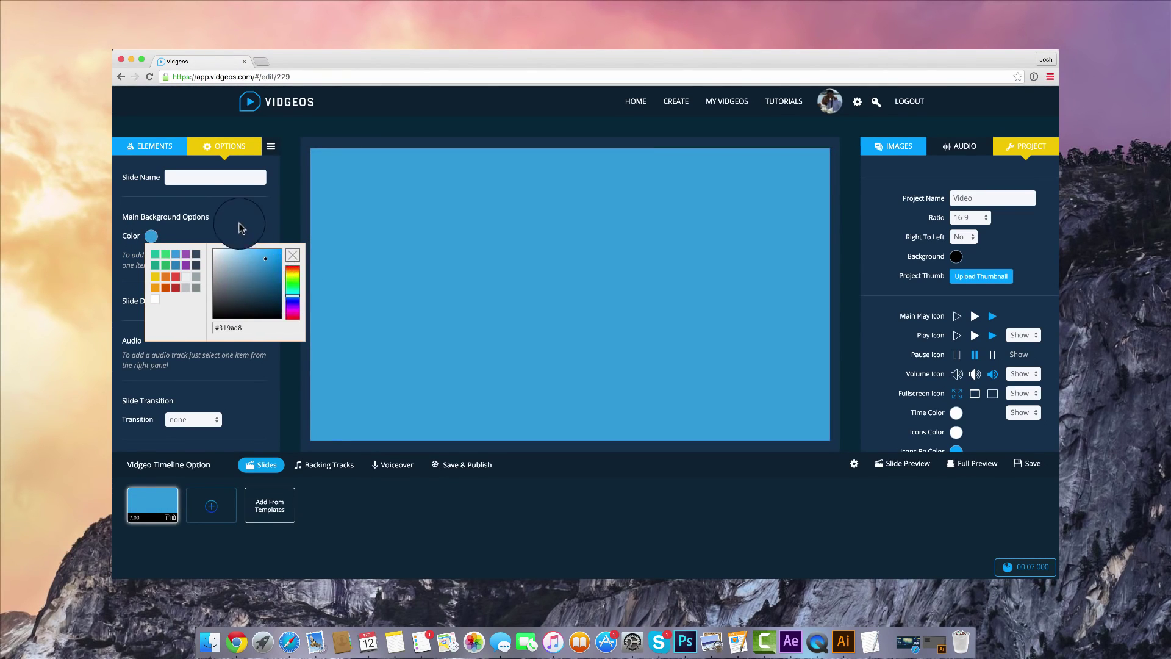
click(226, 208)
- Give the blue slide the fallOutTop transition with a duration of 1.7 and preview it
scroll(225, 244, down, 3)
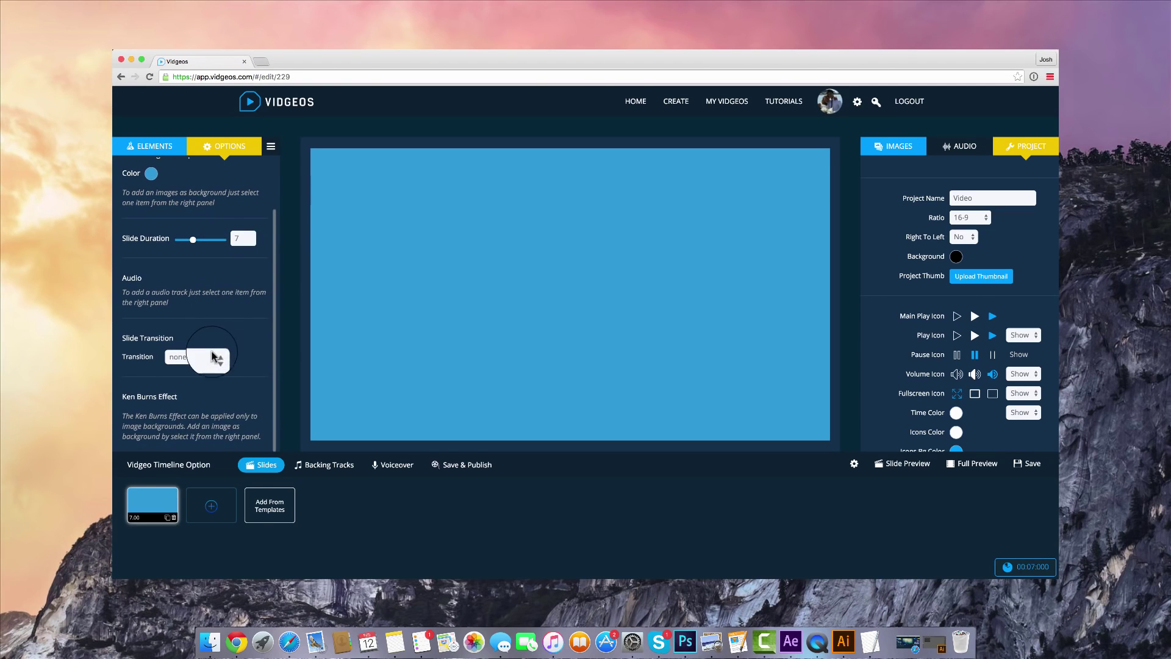
click(214, 357)
click(214, 415)
click(216, 358)
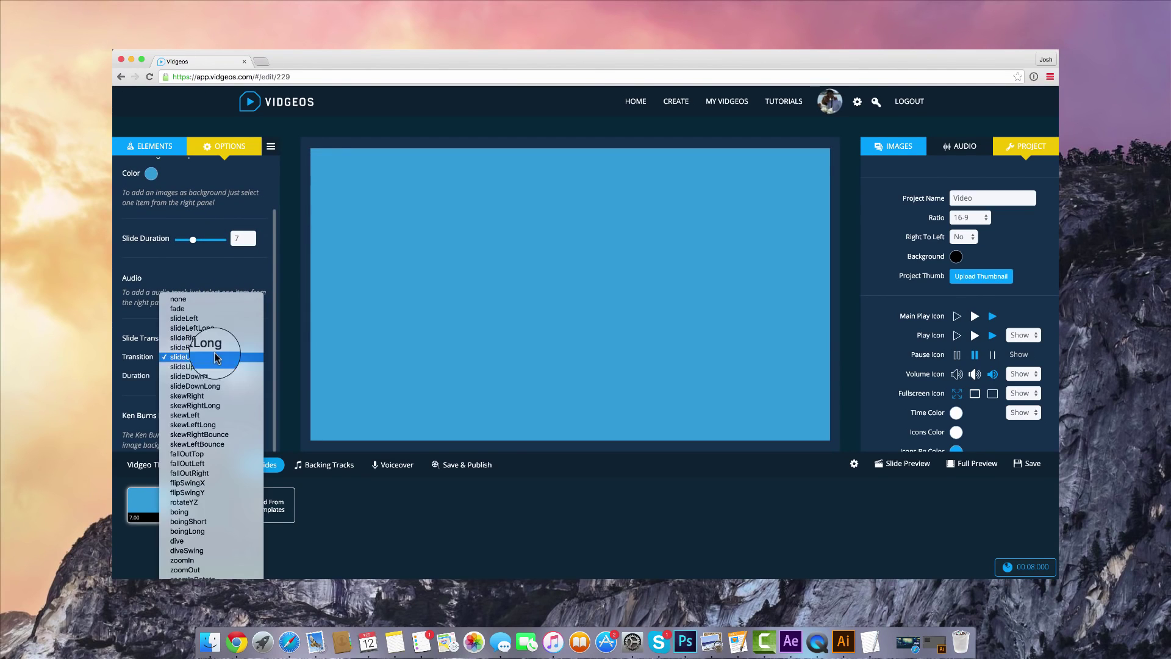
click(189, 454)
click(240, 359)
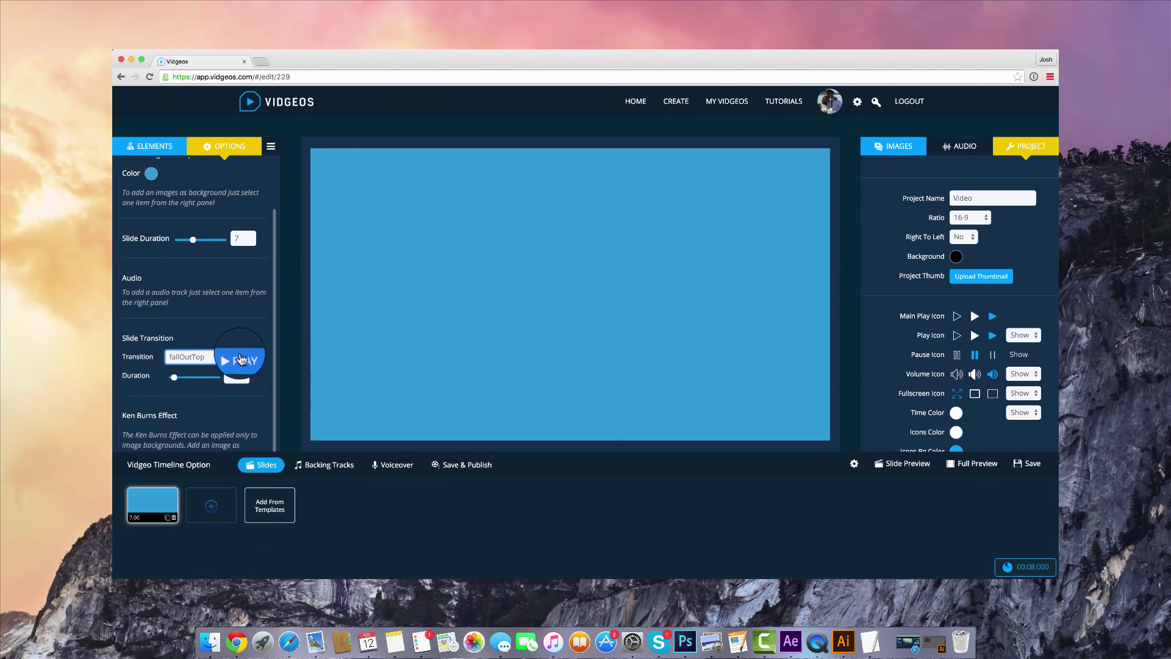
click(176, 378)
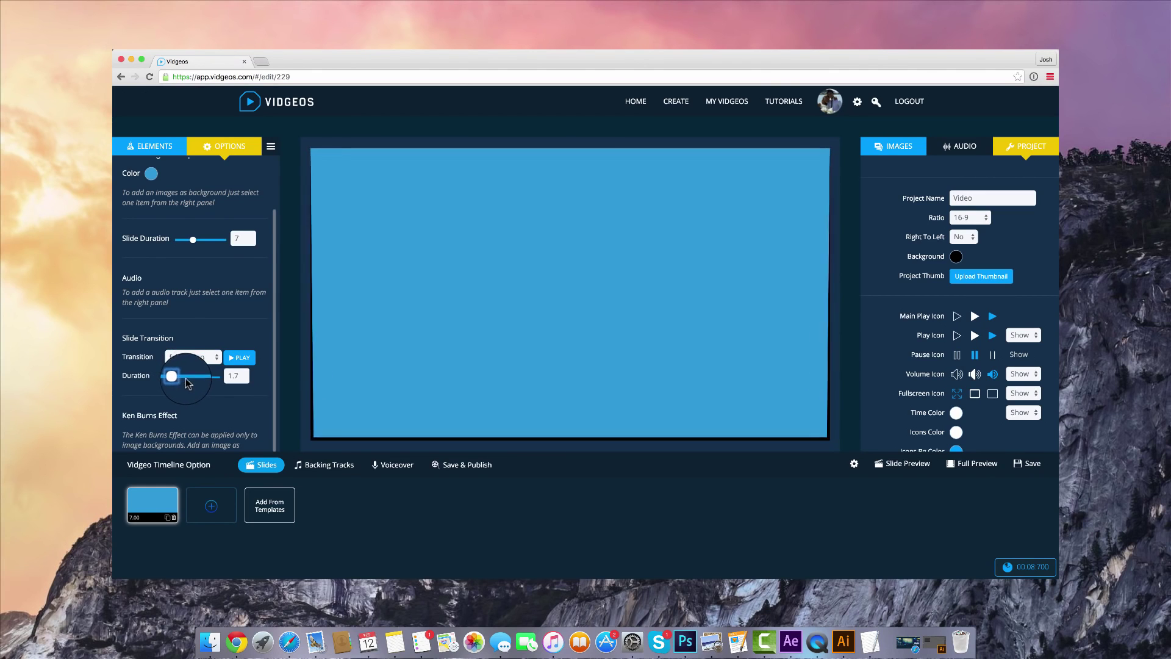
click(192, 357)
click(178, 202)
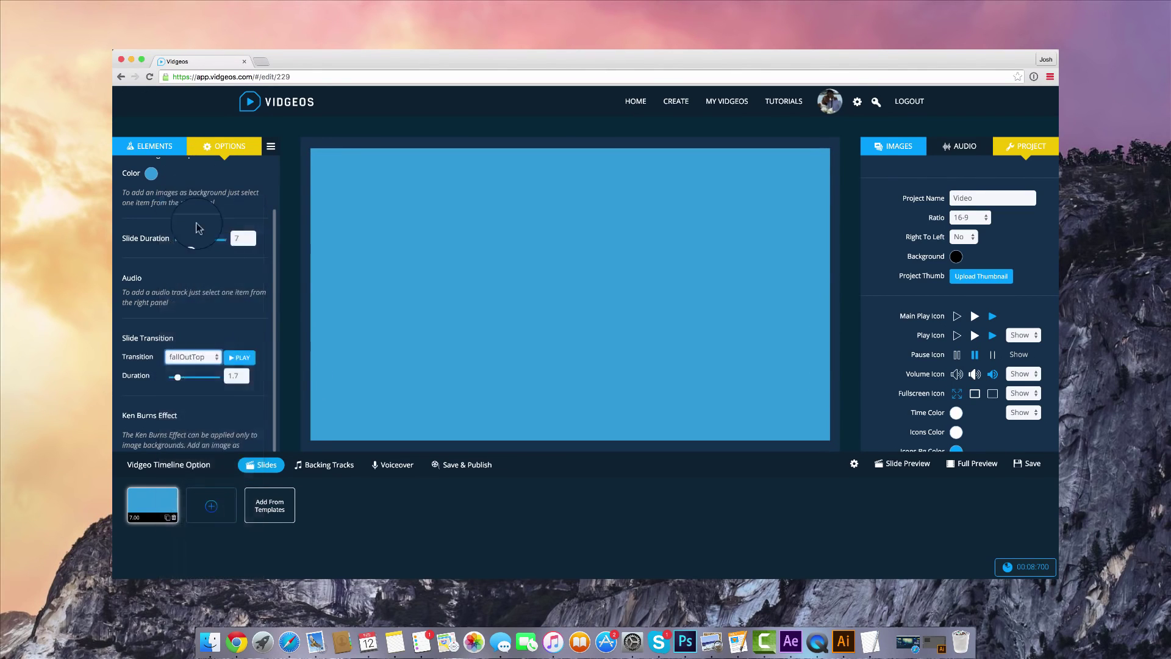
- Add an animated text element to the blue slide and replace its content with "HELLO"
click(176, 162)
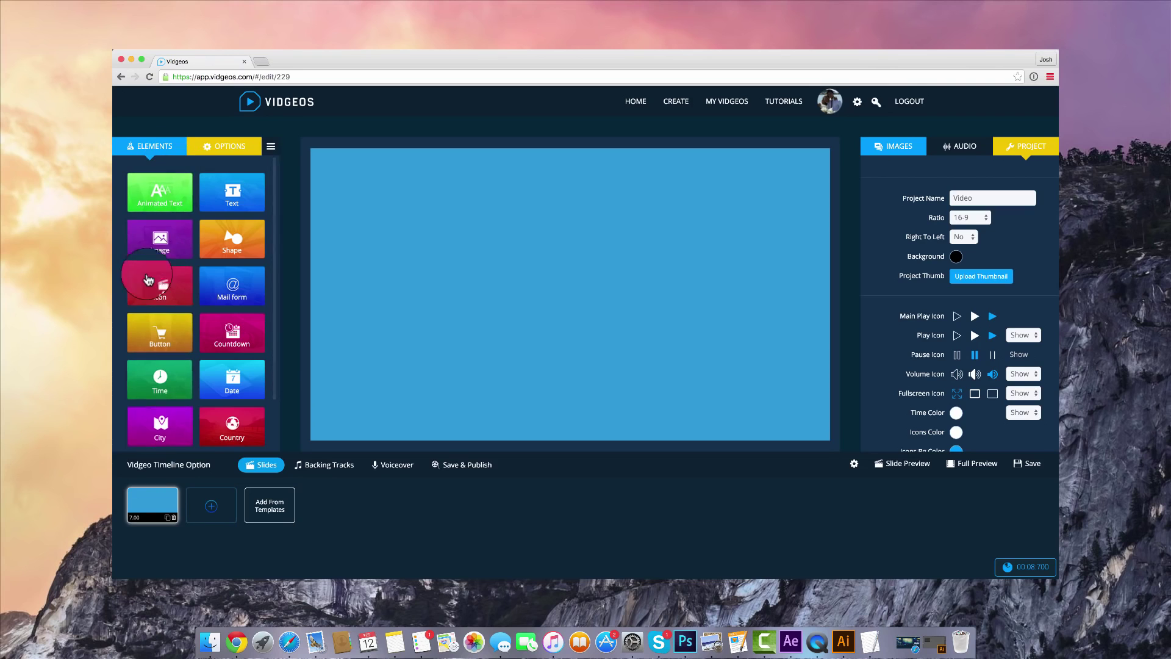
click(163, 198)
click(499, 225)
drag(193, 215, 125, 214)
text(HELLO)
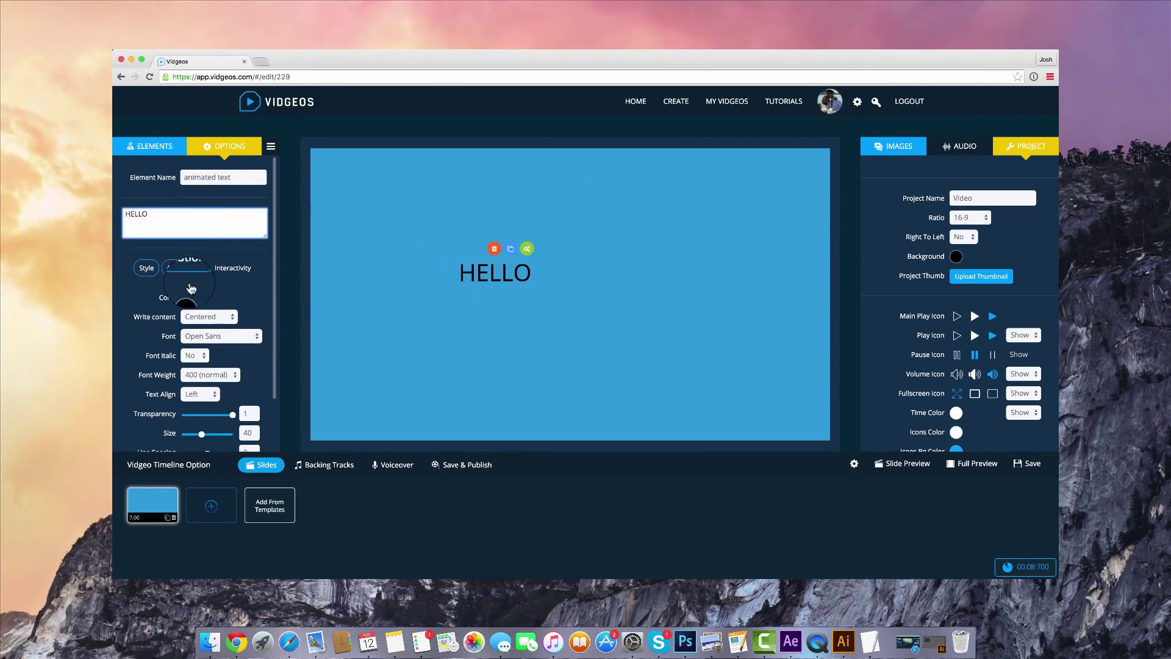
- Set the HELLO text's font to Oswald and its size to 83
click(198, 336)
click(225, 378)
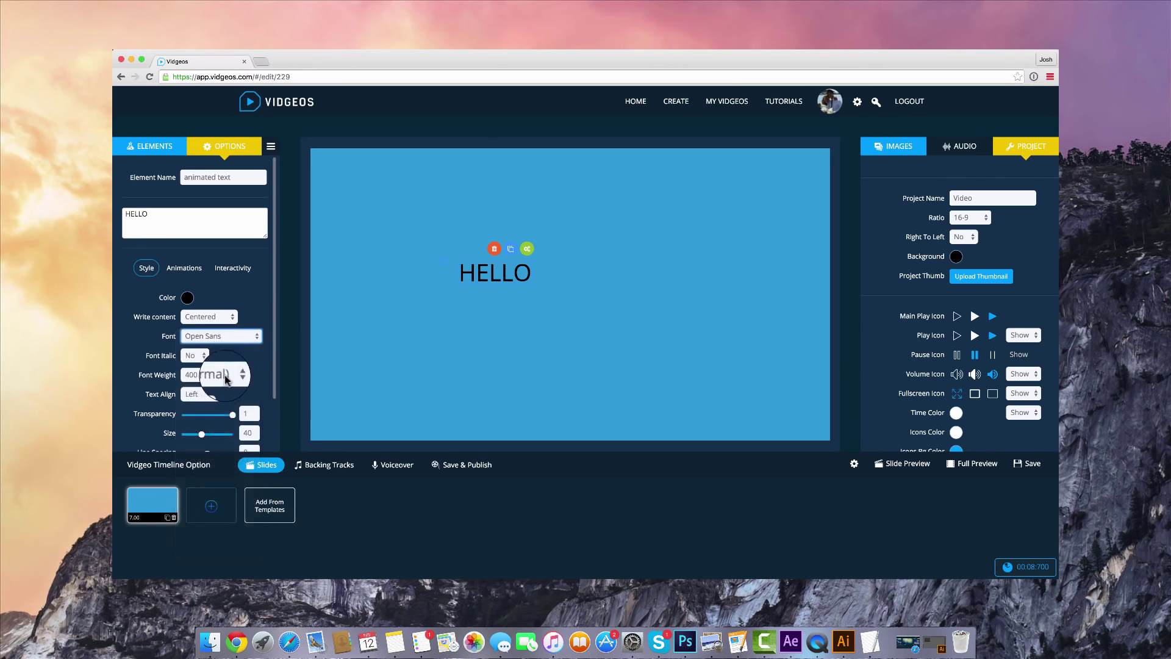
drag(201, 433, 204, 433)
drag(217, 444, 223, 434)
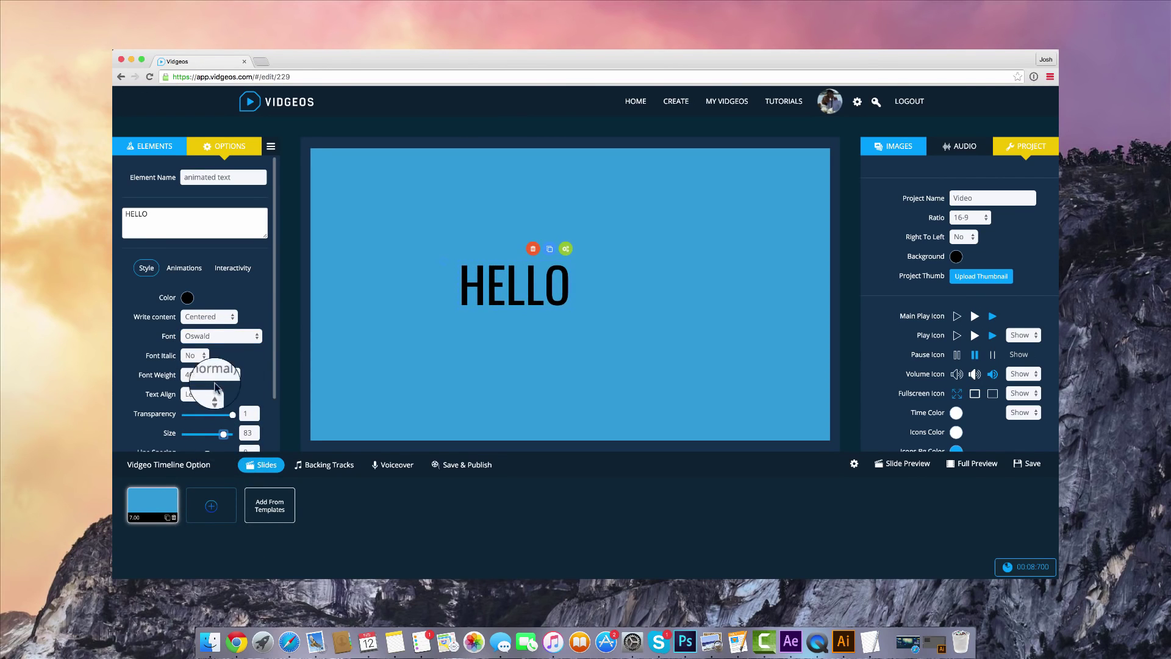
- Restyle the HELLO text in white with font weight 100 and move it to the middle of the slide
click(400, 317)
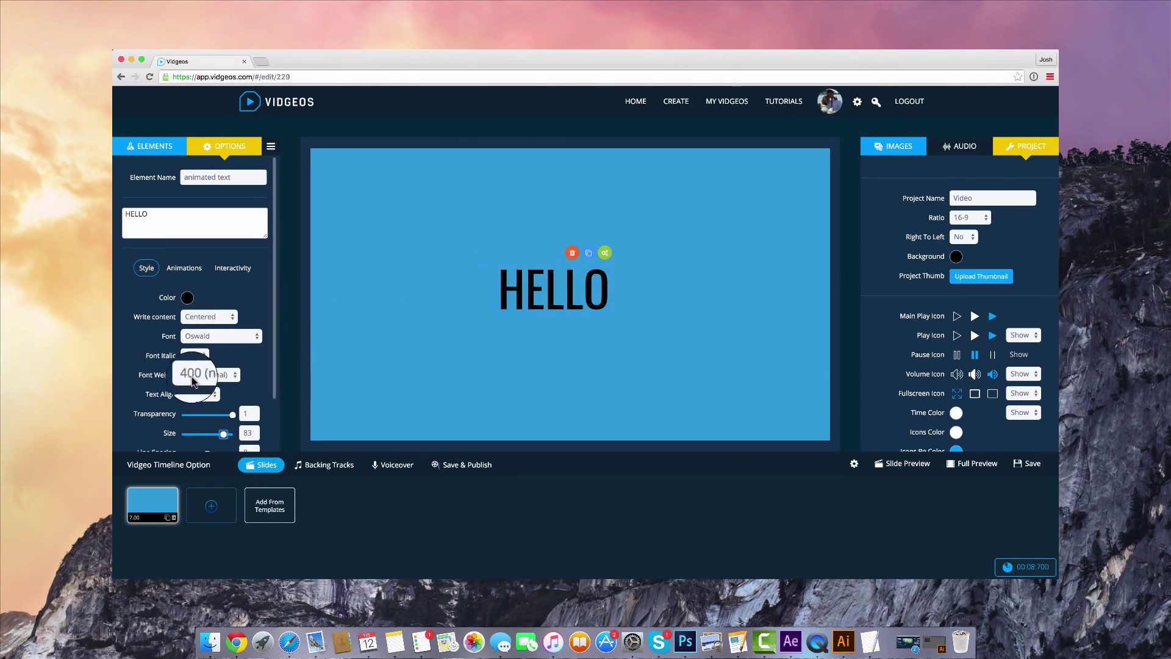
click(187, 297)
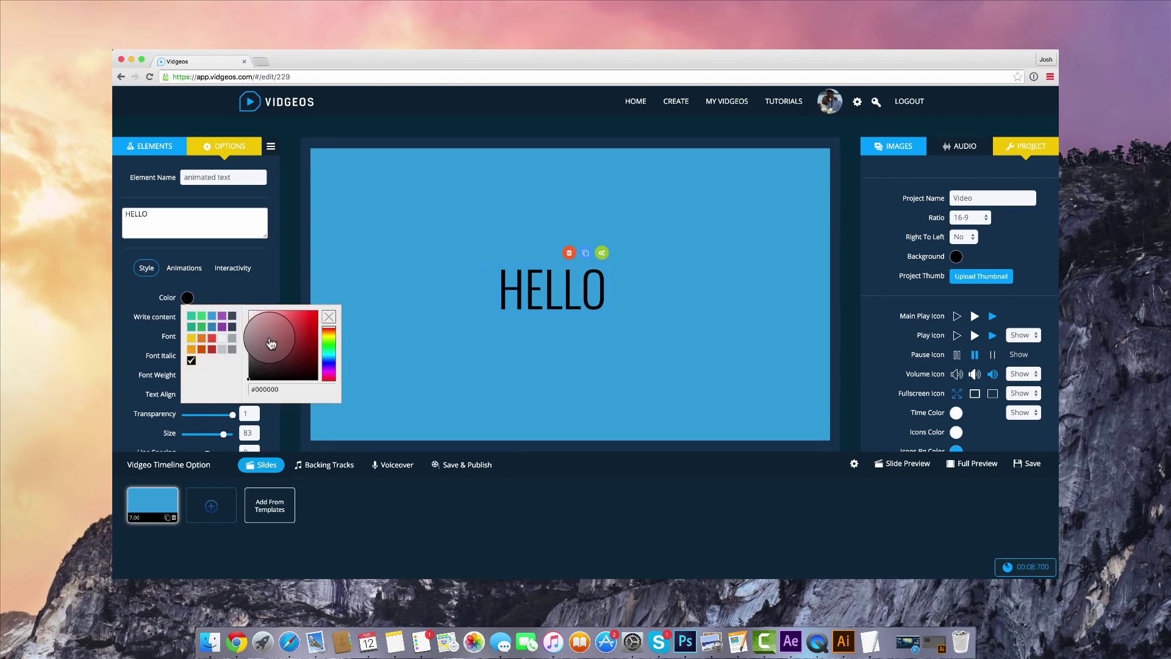
click(357, 312)
click(604, 292)
- Animate the HELLO text in with the slideUpLong effect and out with the slideTopLong effect
click(191, 292)
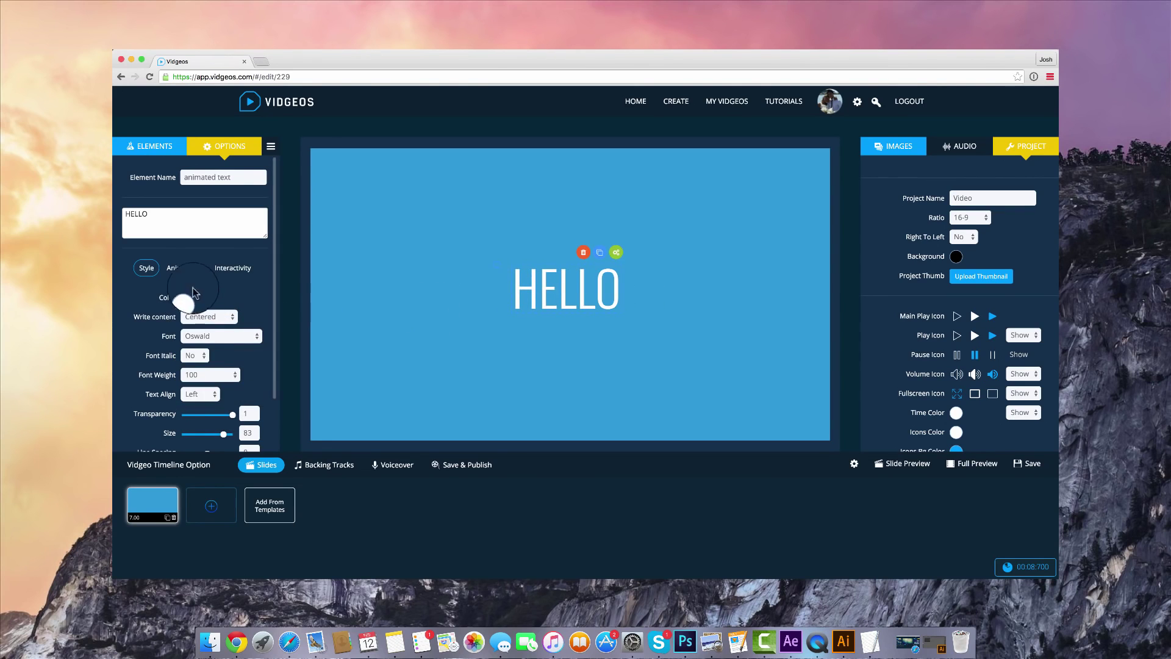
click(220, 329)
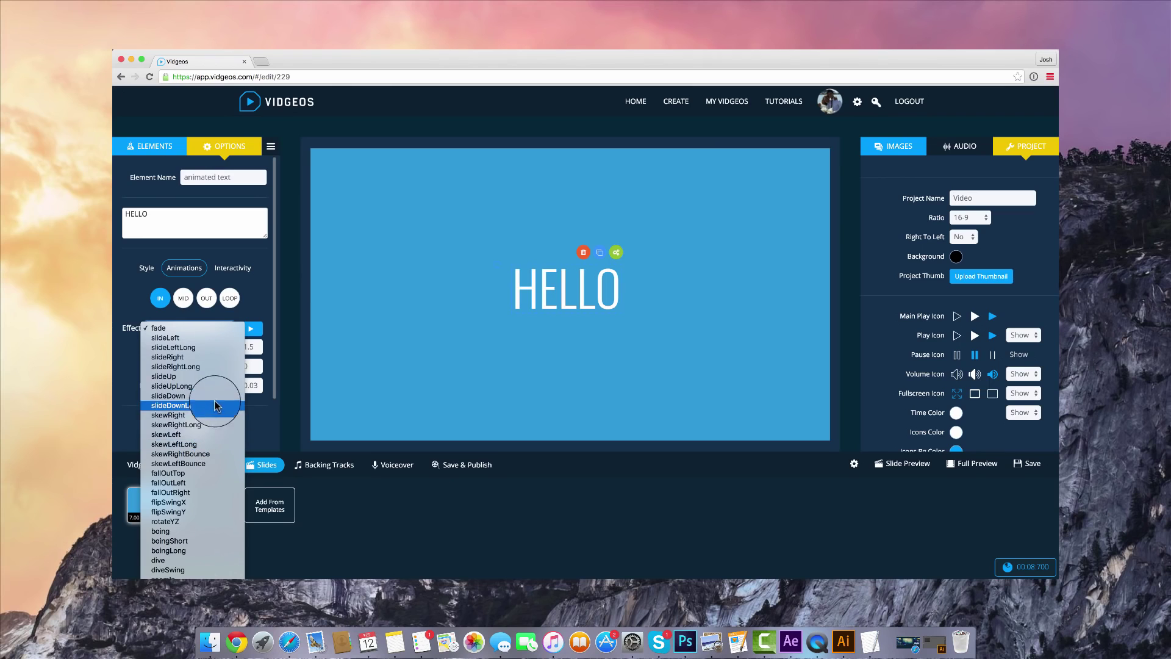
click(210, 386)
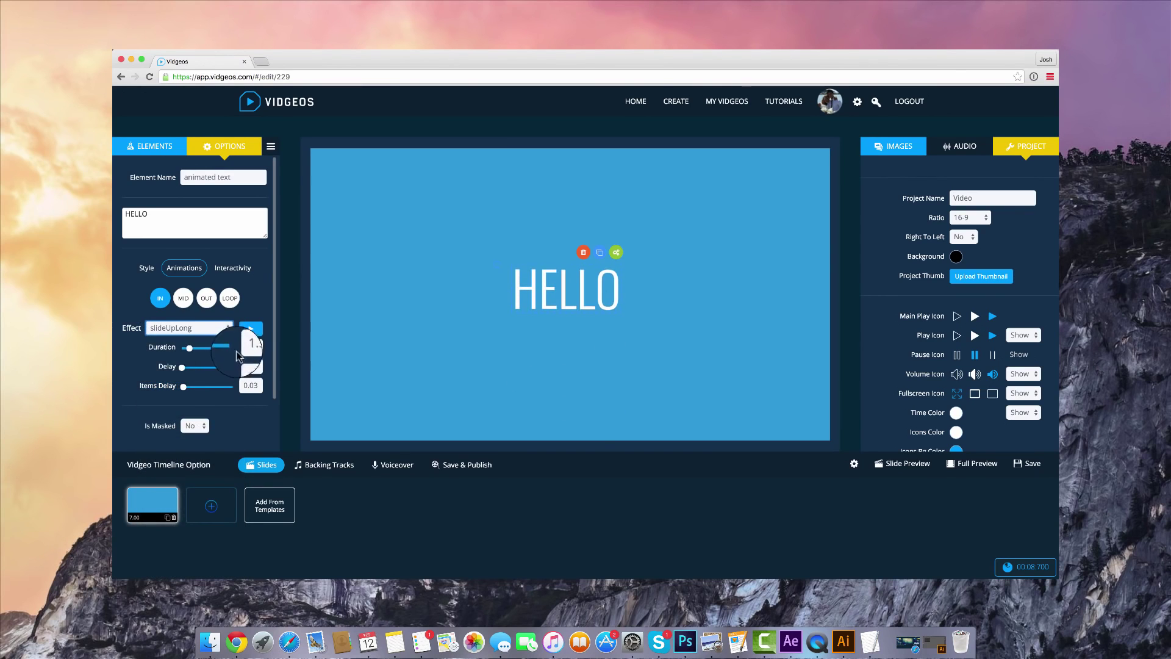
click(206, 298)
click(183, 347)
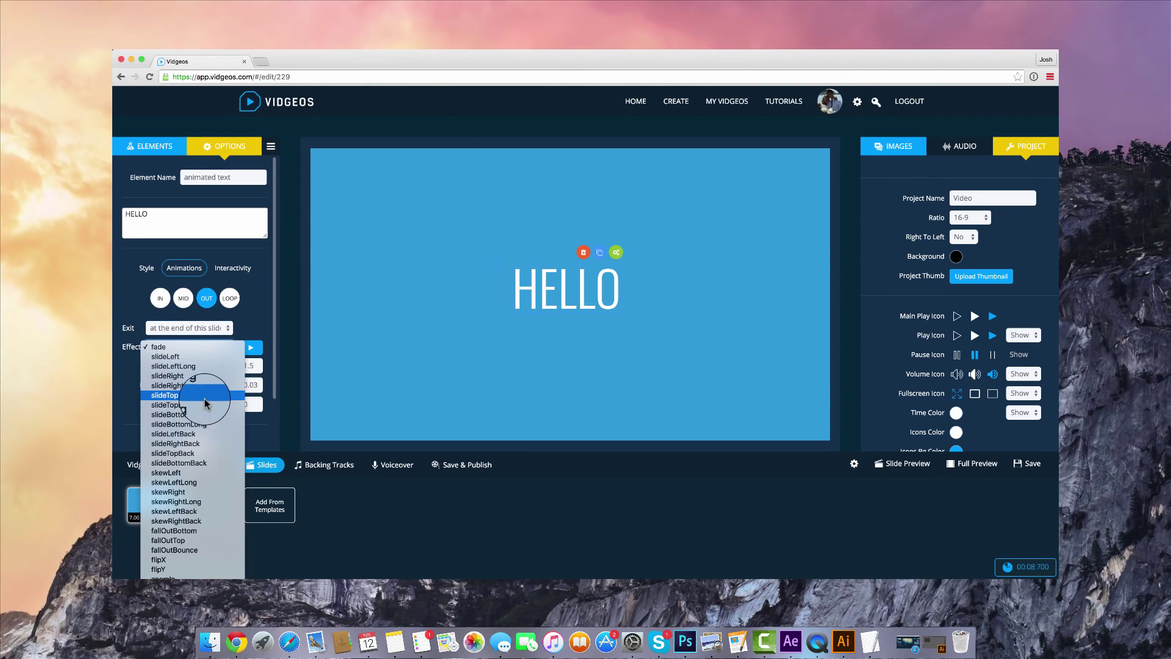
click(203, 405)
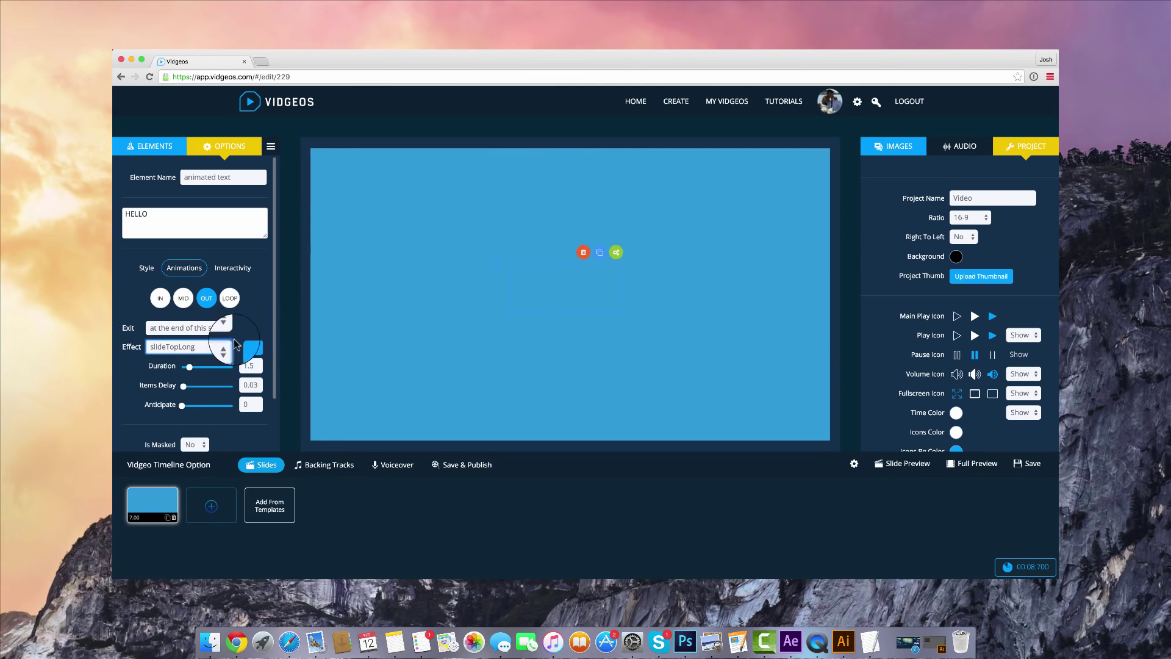
- Try looping effects, including flash, on the HELLO text and set its loop effect back to none
click(230, 300)
click(205, 335)
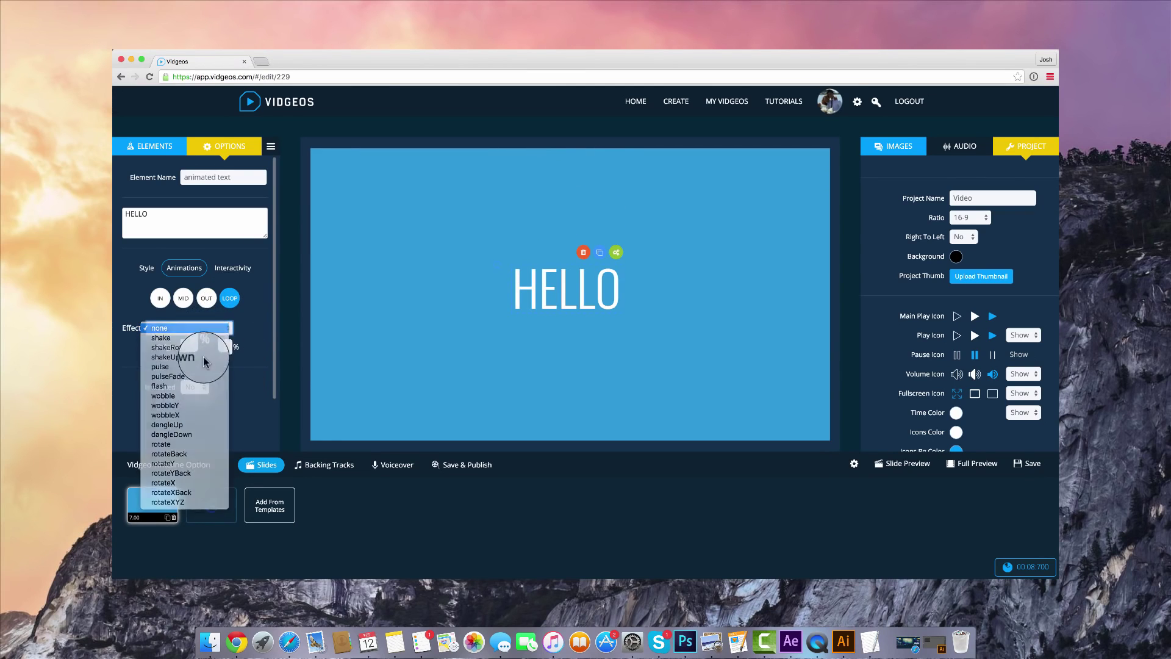
click(215, 338)
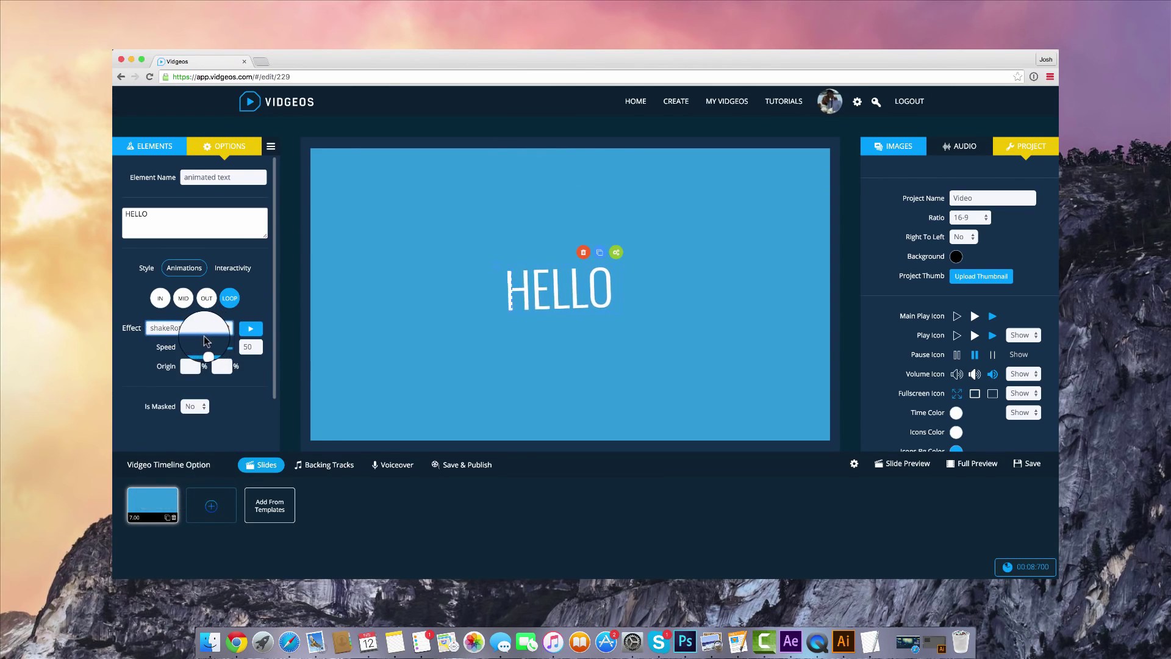
click(210, 331)
click(198, 368)
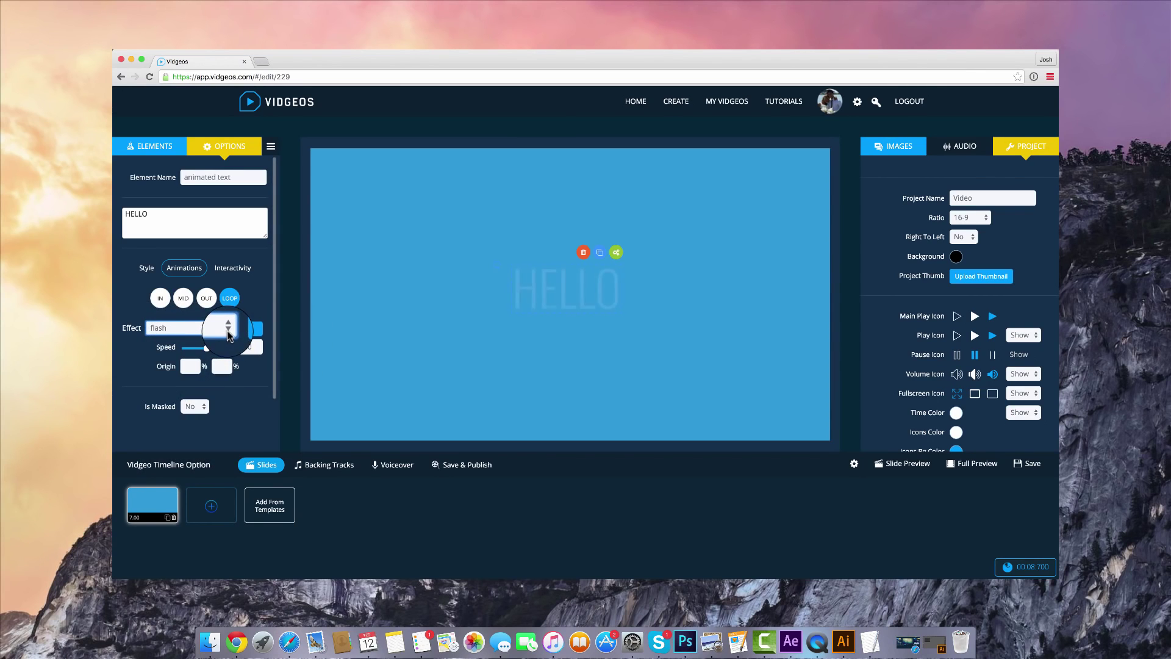
click(228, 335)
click(228, 335)
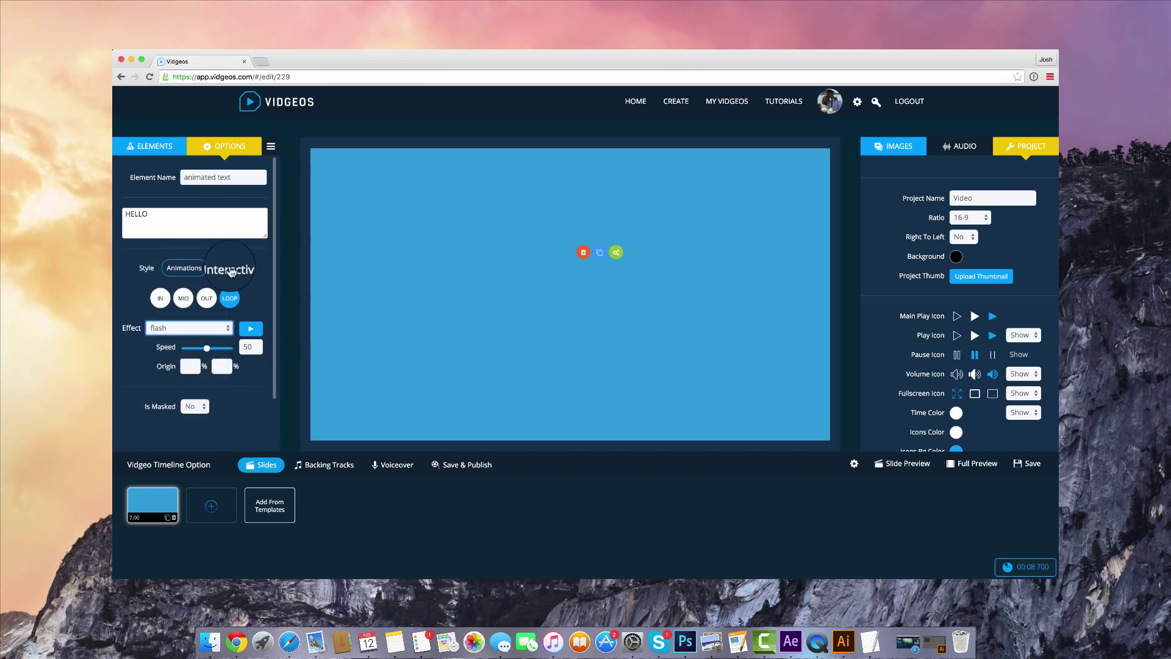
click(229, 298)
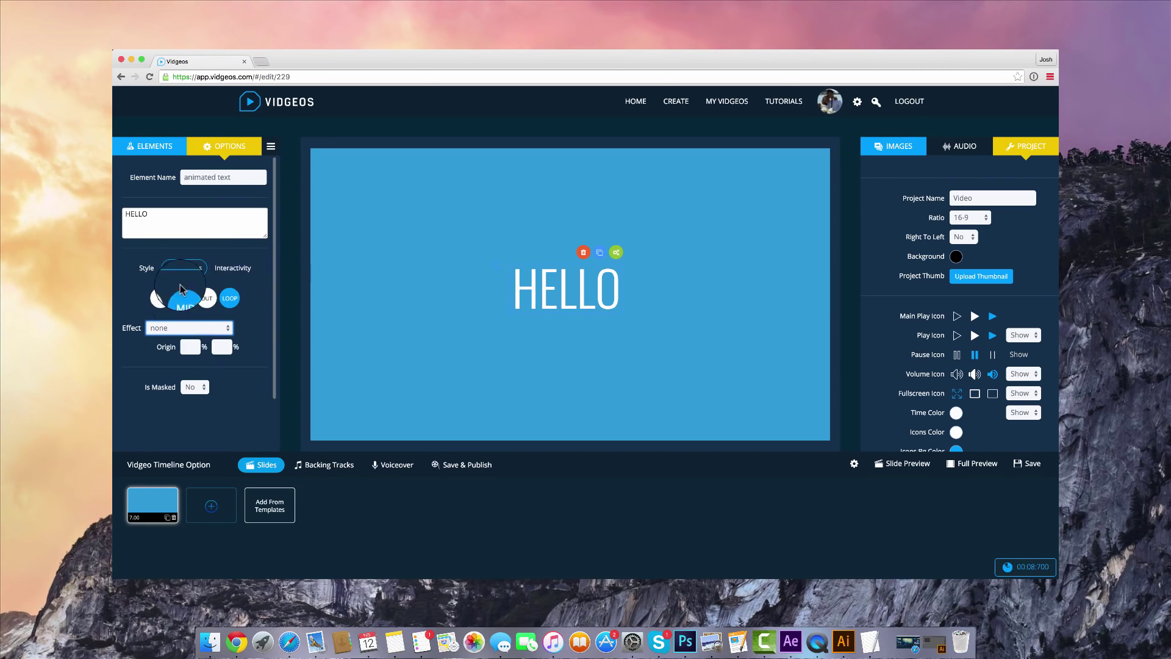
click(235, 269)
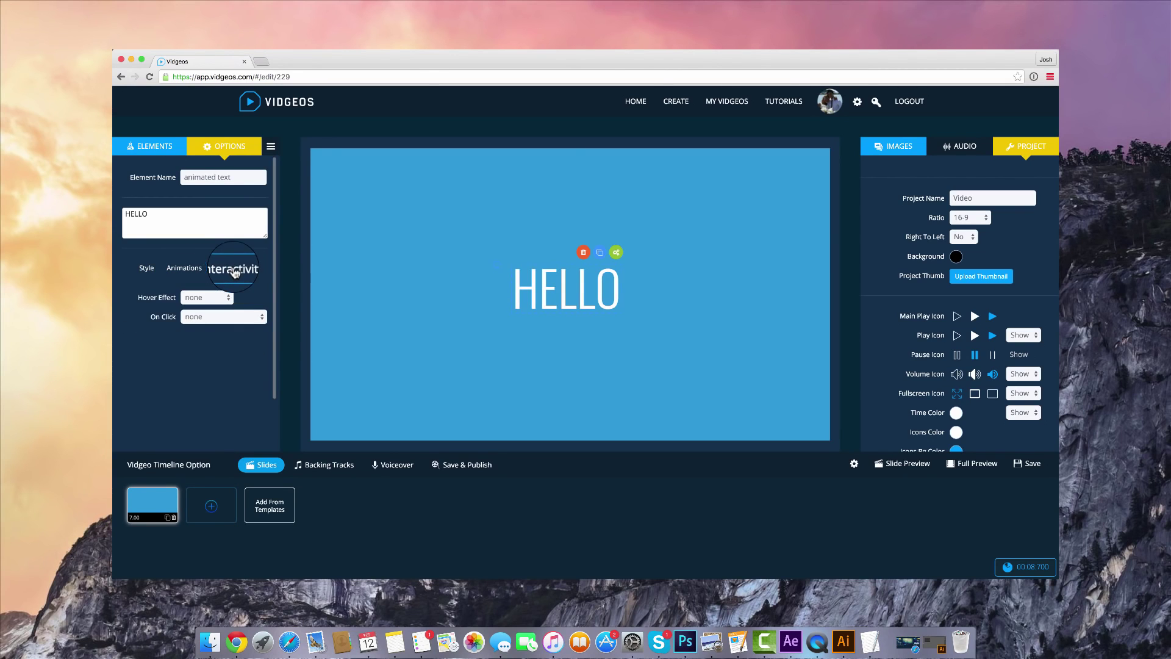
click(222, 317)
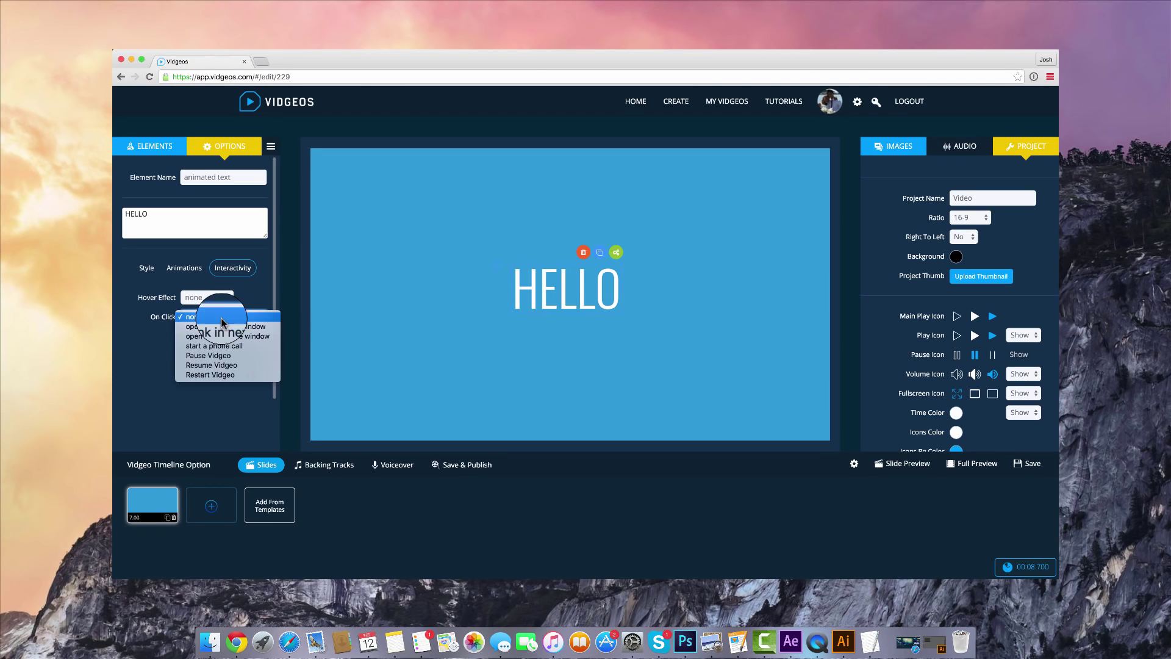
click(226, 328)
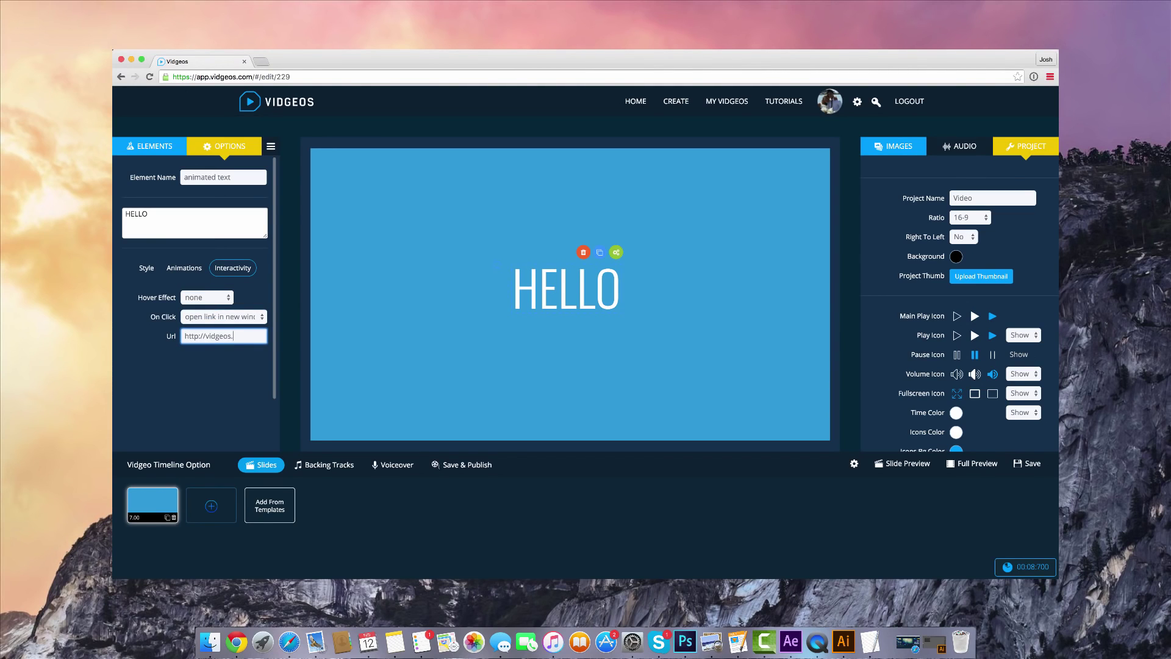
click(208, 297)
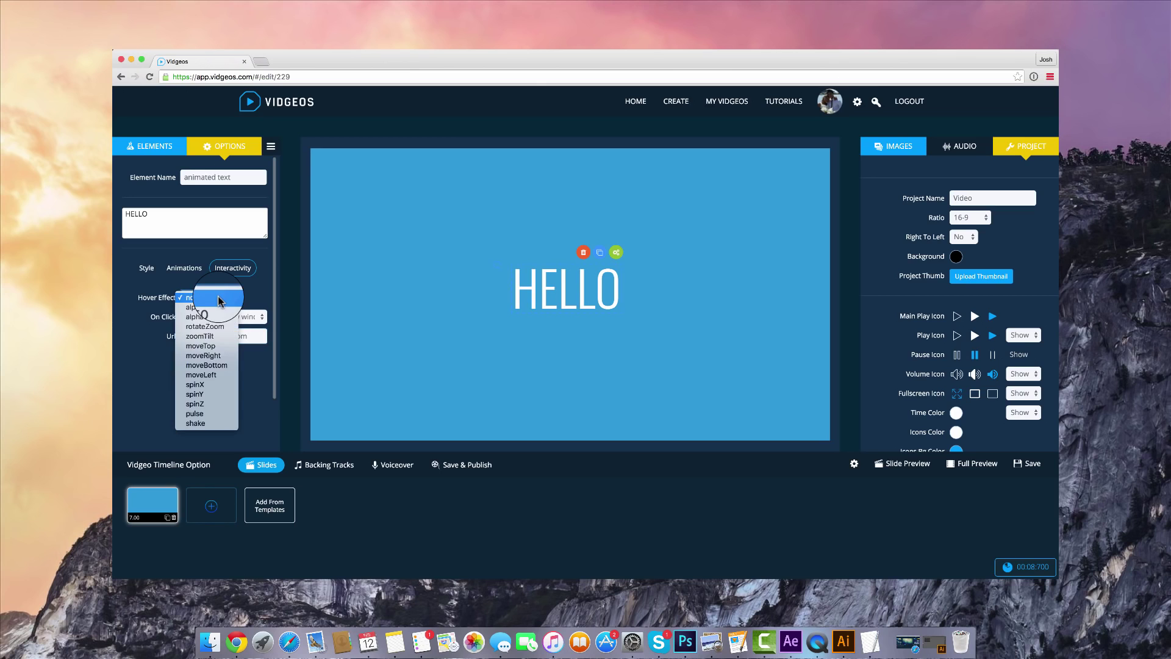
click(218, 330)
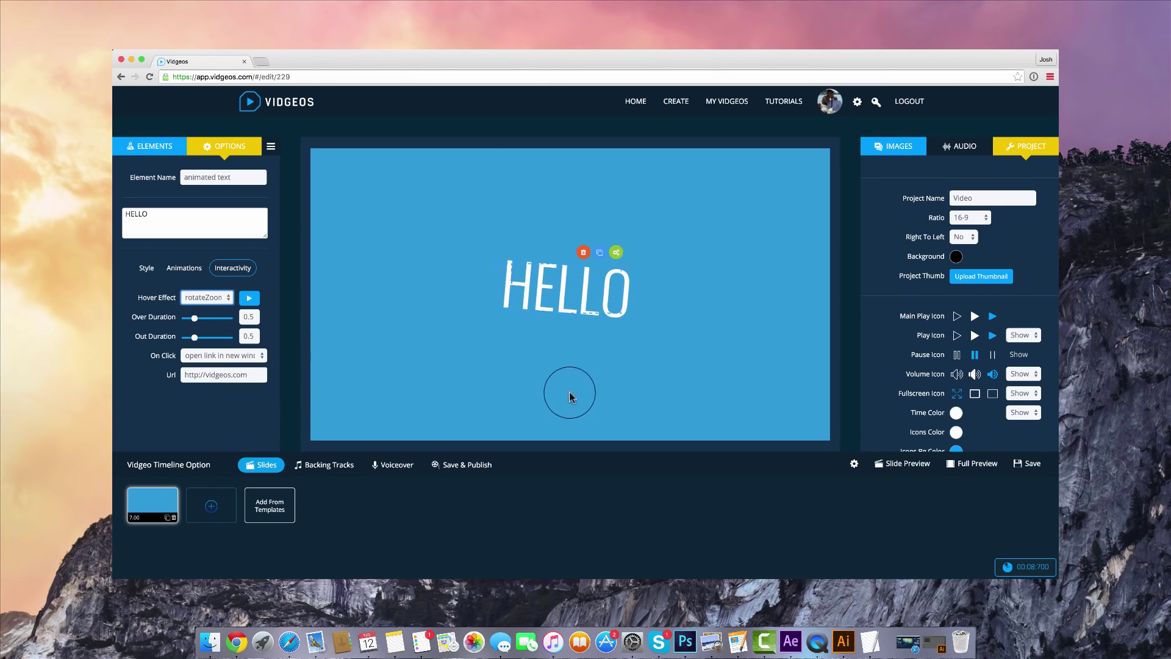
- Preview the slide, test the HELLO text's link, and return to the editor
click(922, 470)
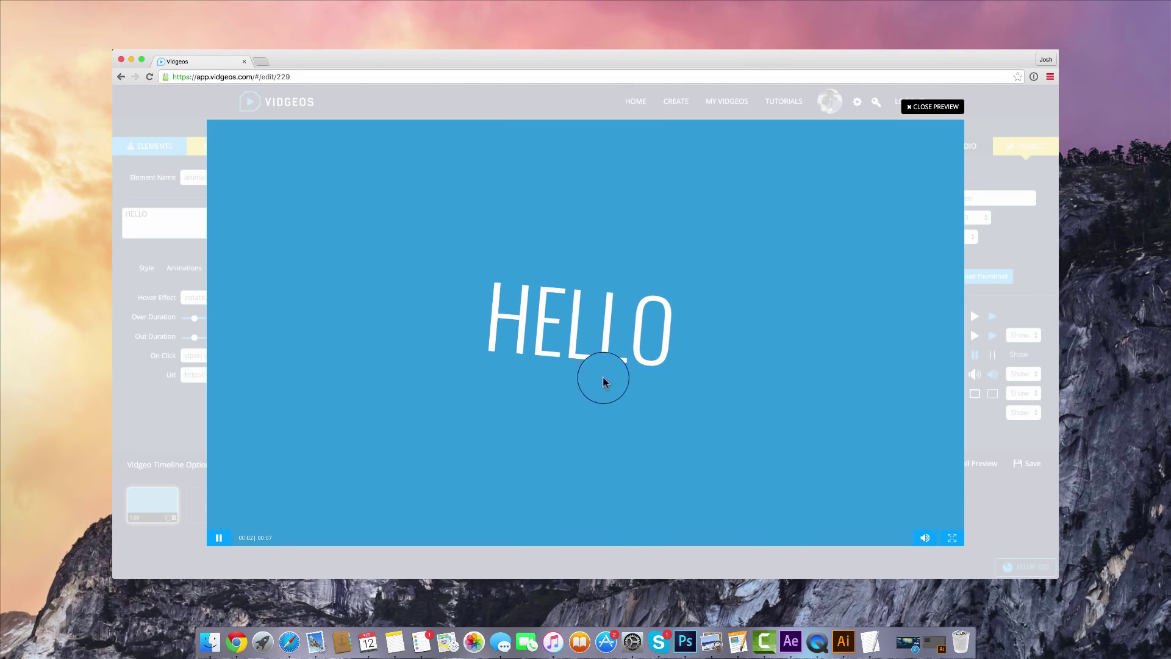
click(606, 334)
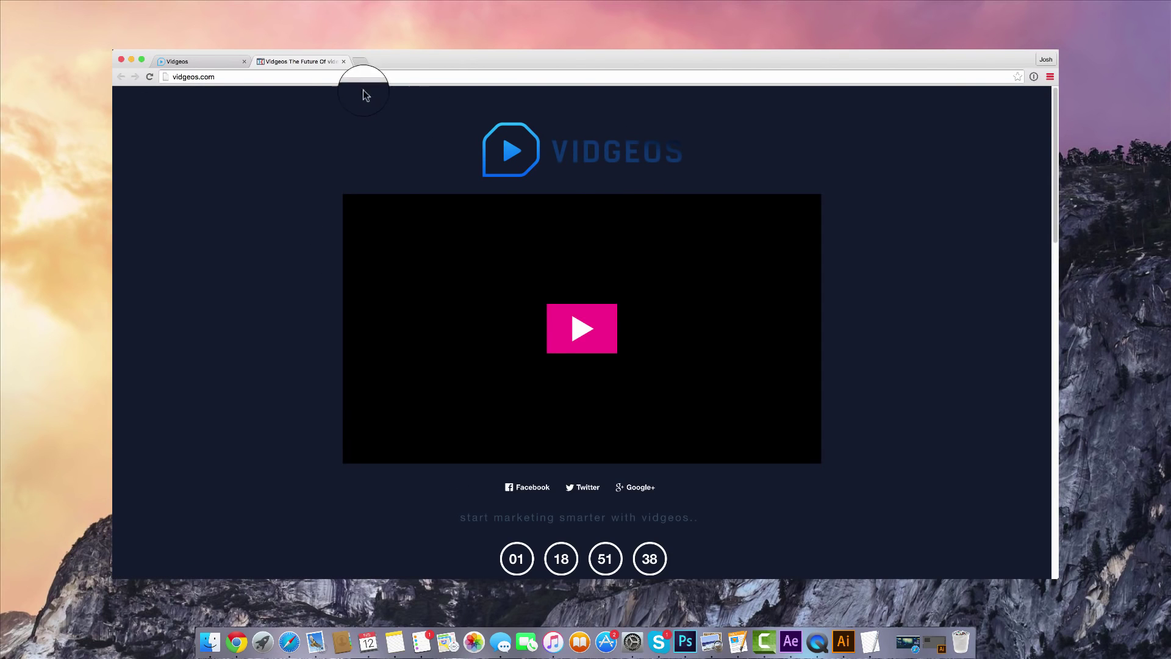
click(343, 62)
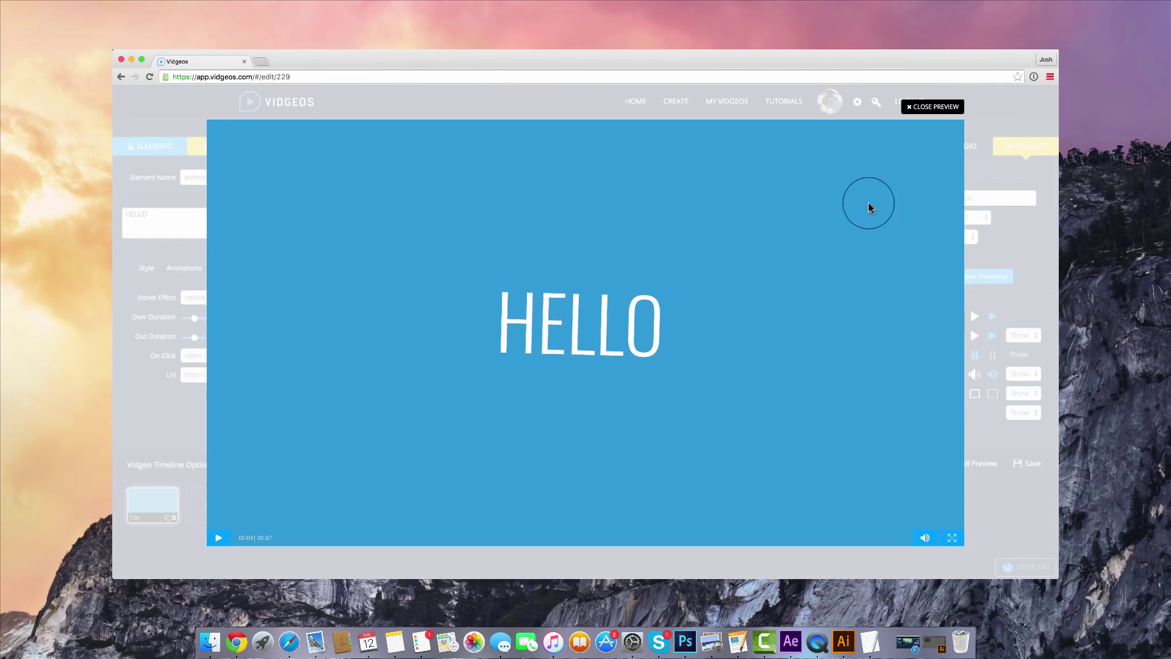
click(945, 108)
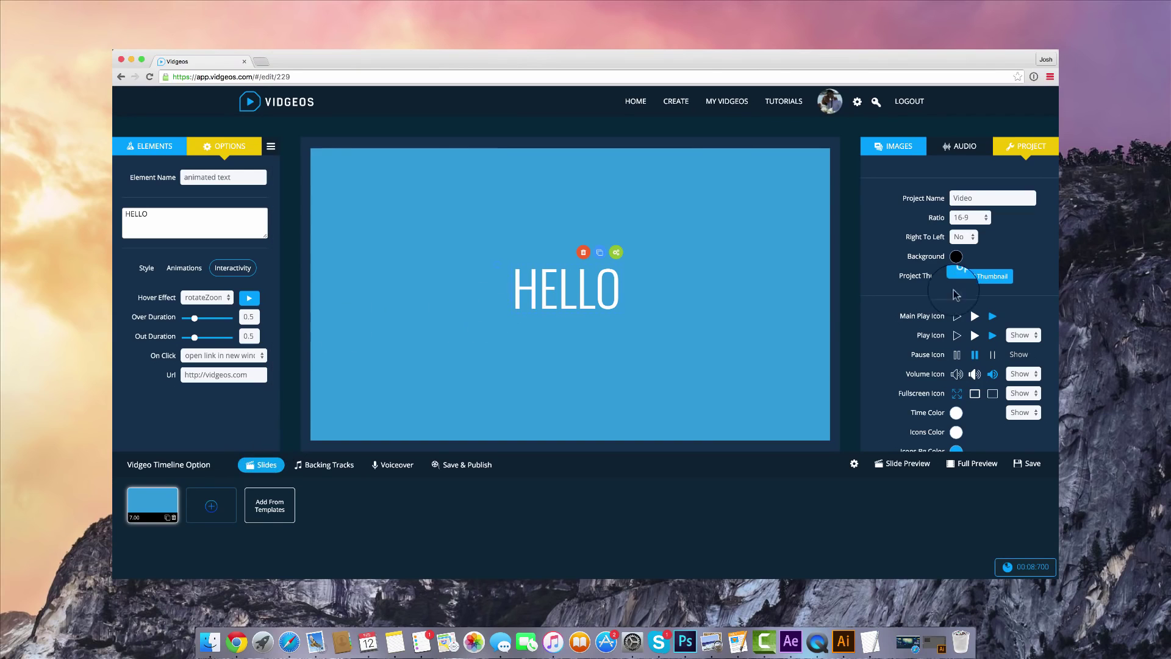
- Try several ready-to-use images as the slide background and settle on the blue polygon image
click(915, 150)
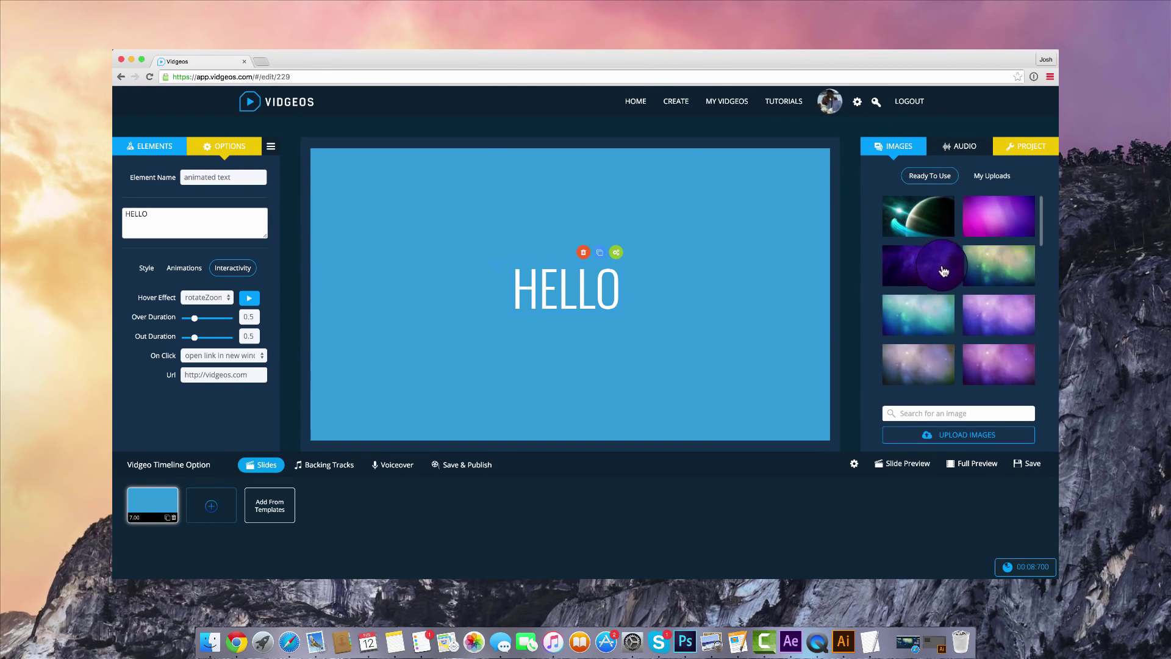
click(926, 300)
click(926, 285)
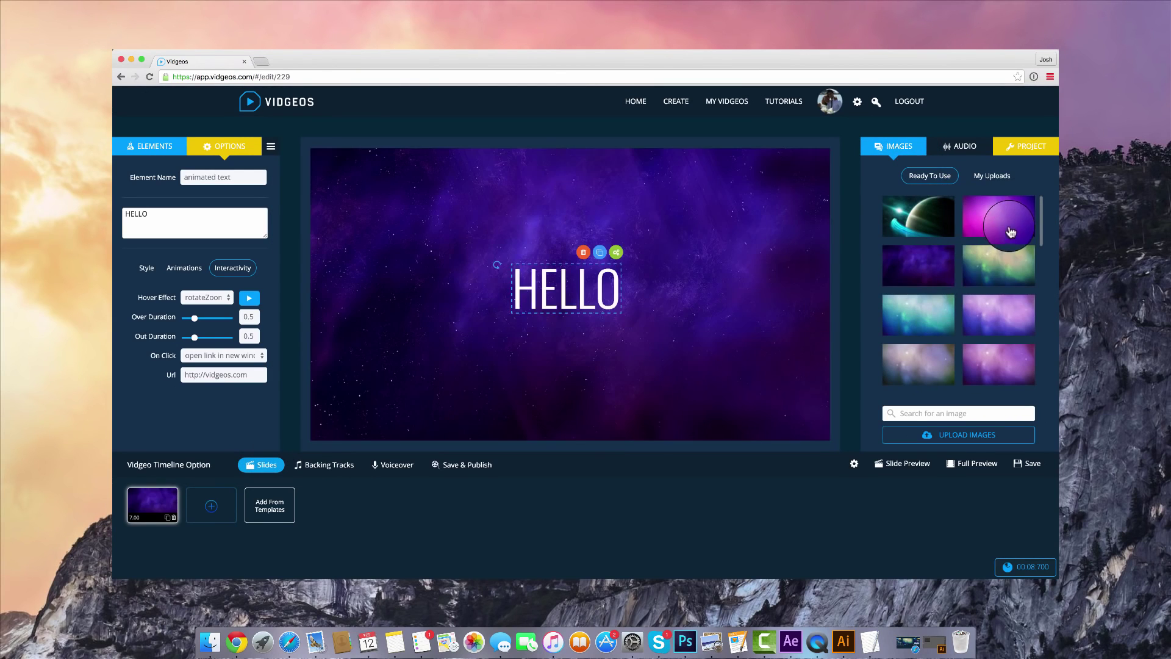
click(995, 232)
scroll(988, 274, down, 5)
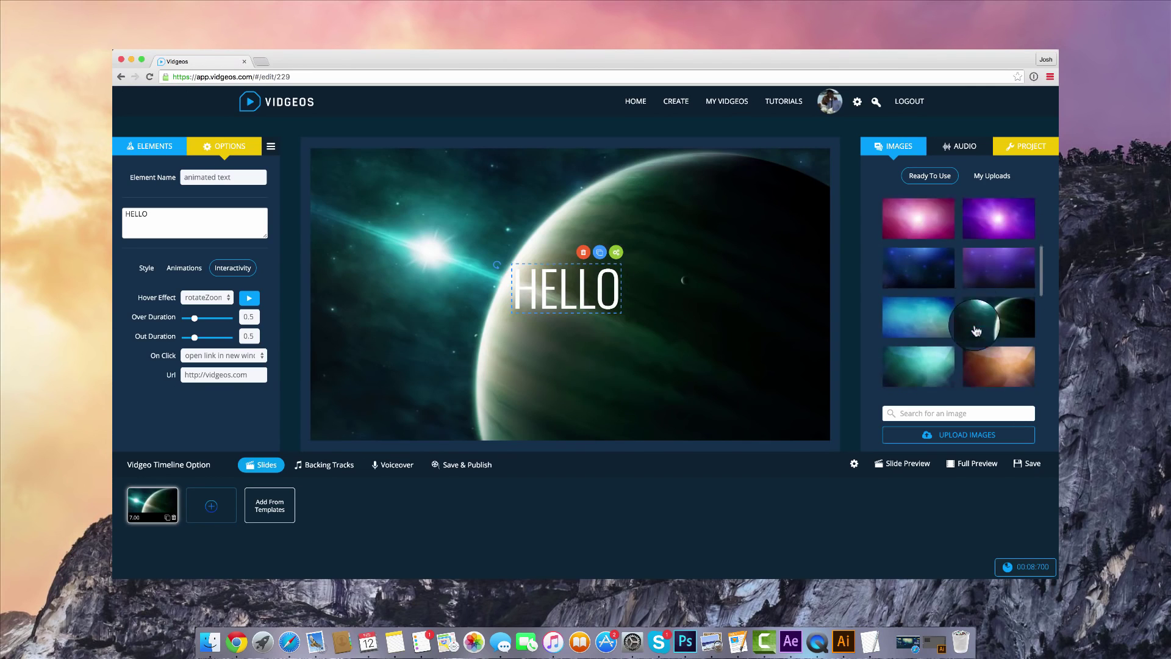
scroll(976, 330, down, 3)
click(930, 351)
click(925, 315)
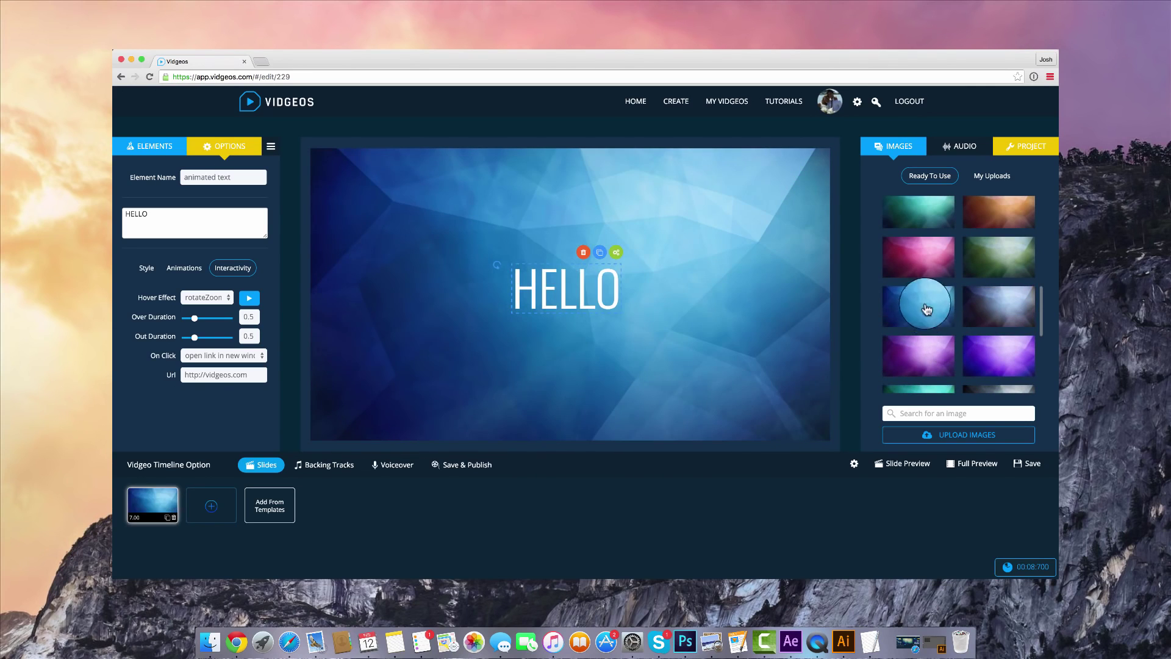
scroll(920, 277, up, 3)
click(332, 273)
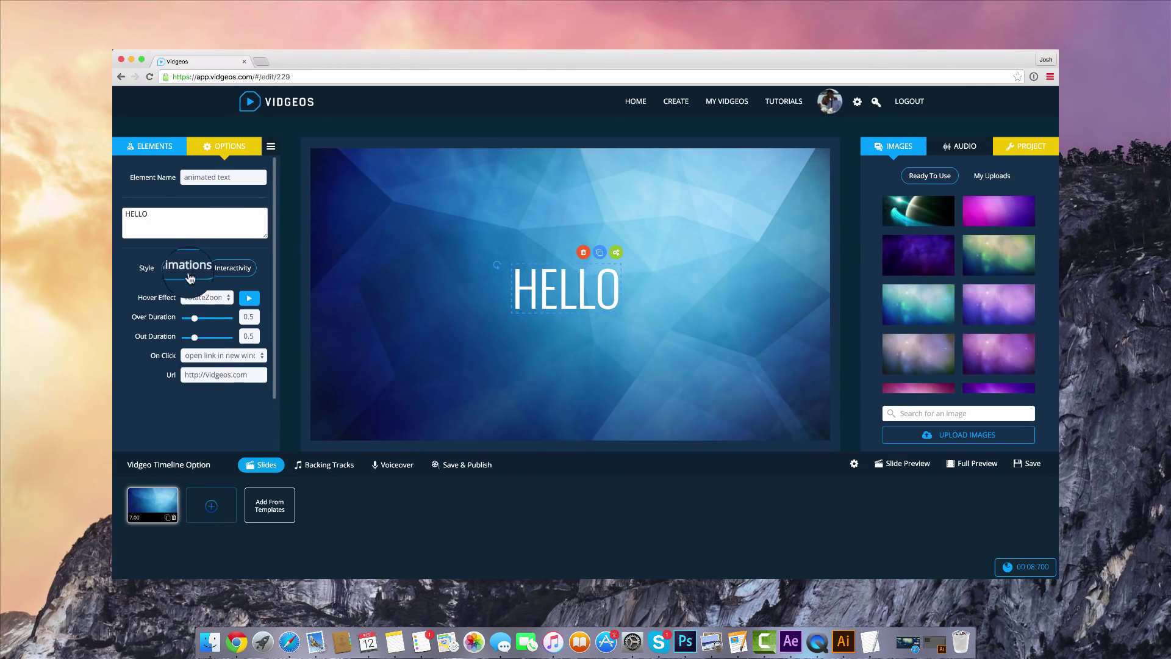
- Enable the Ken Burns effect on the slide's background and set Zoom To to 154%
click(150, 505)
scroll(188, 400, down, 2)
click(182, 432)
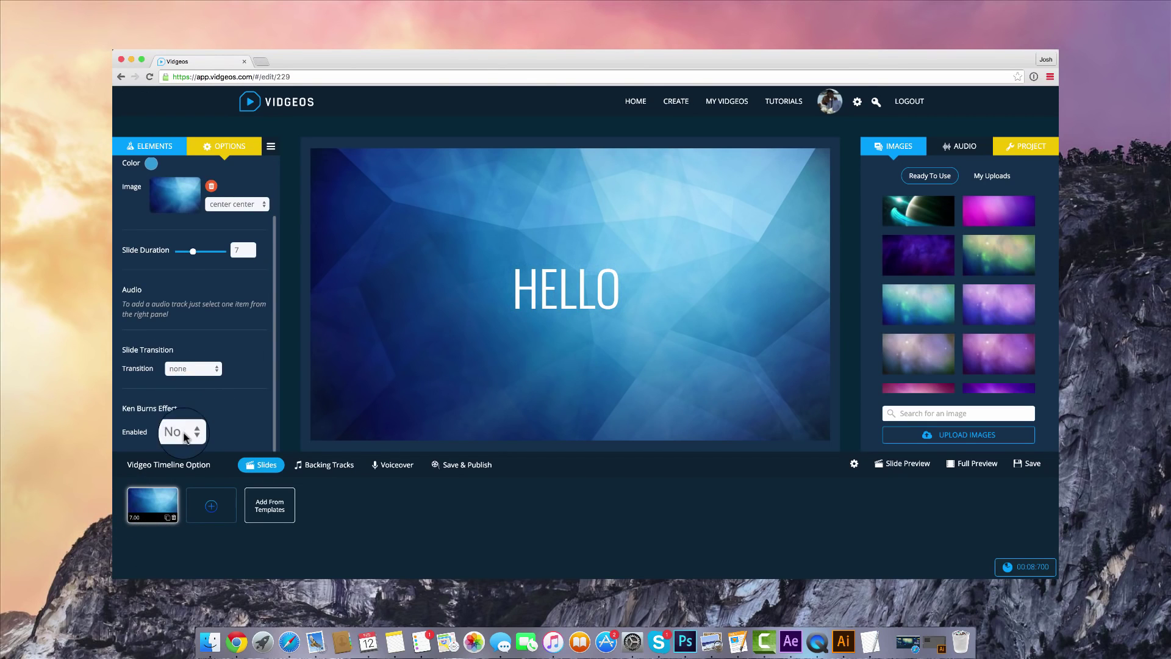
click(183, 421)
scroll(201, 415, down, 2)
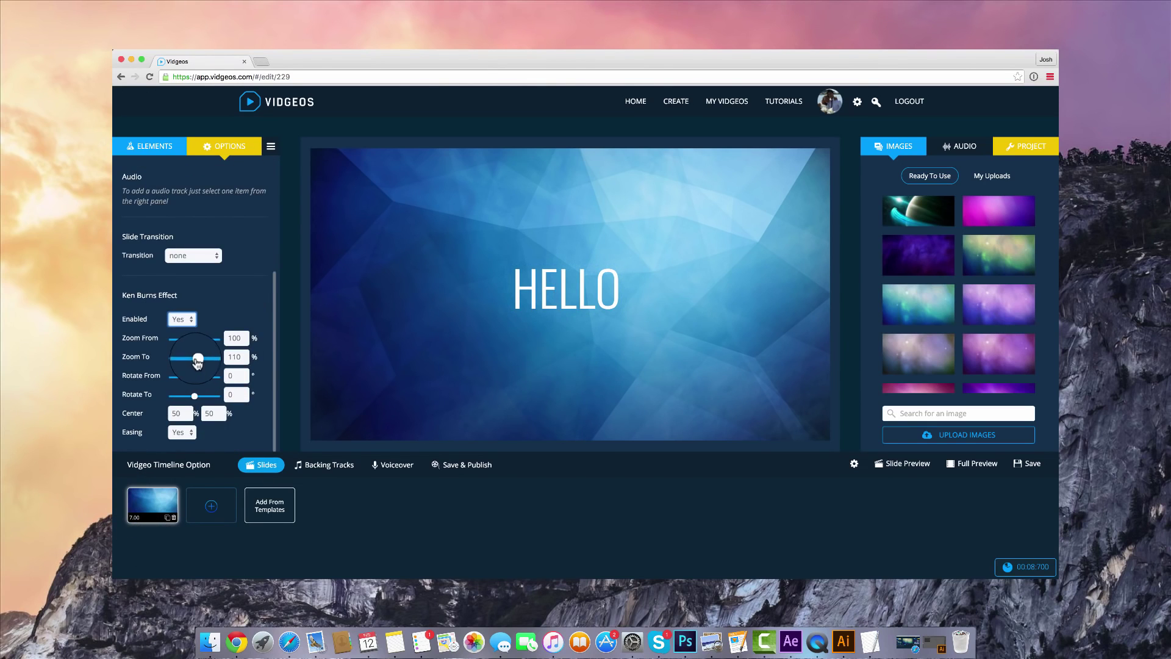
drag(208, 361, 208, 360)
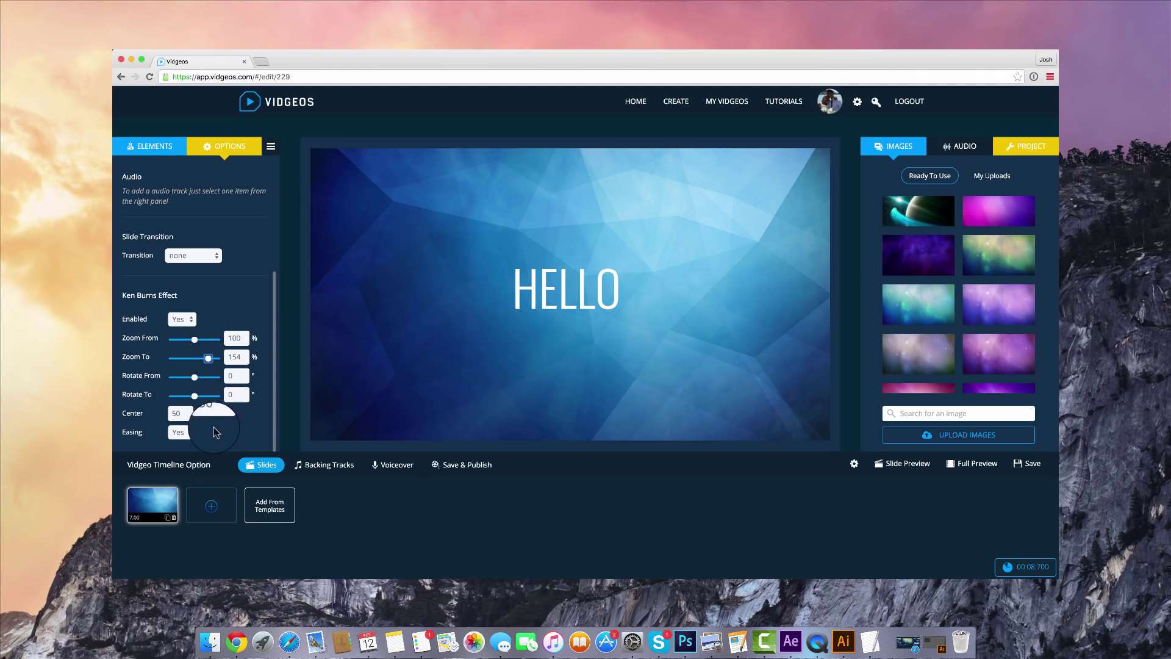
- Find an icon with the search "chat", add the overlapping speech bubbles with the filled rear bubble, and place it above and right of HELLO
scroll(195, 305, up, 5)
click(152, 146)
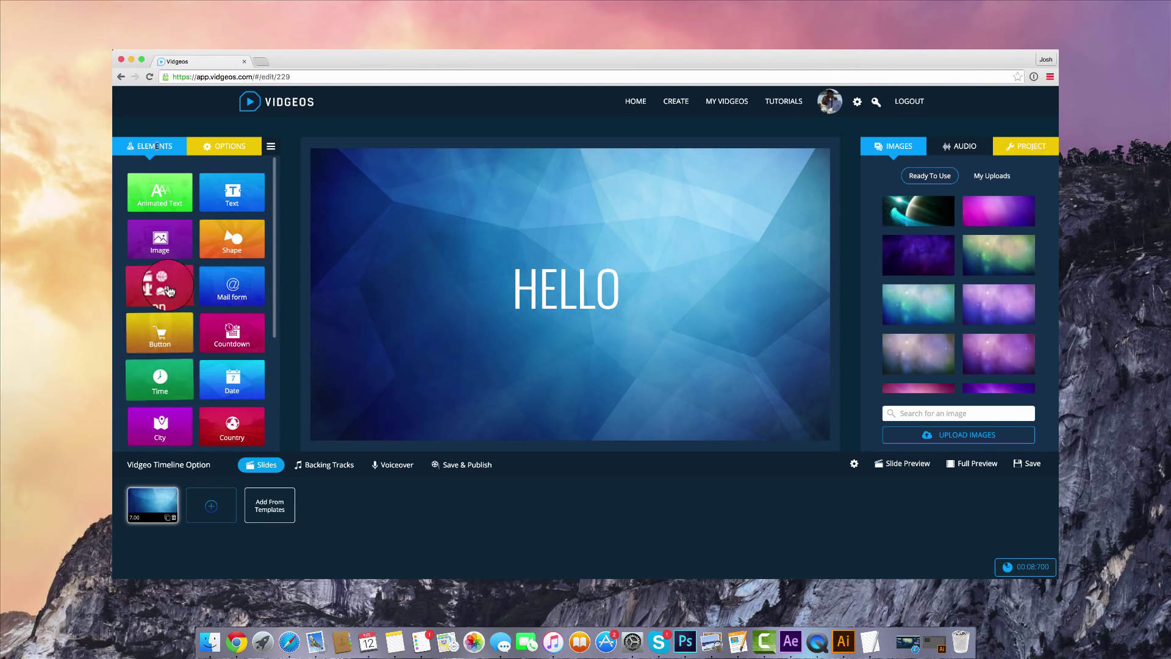
click(170, 290)
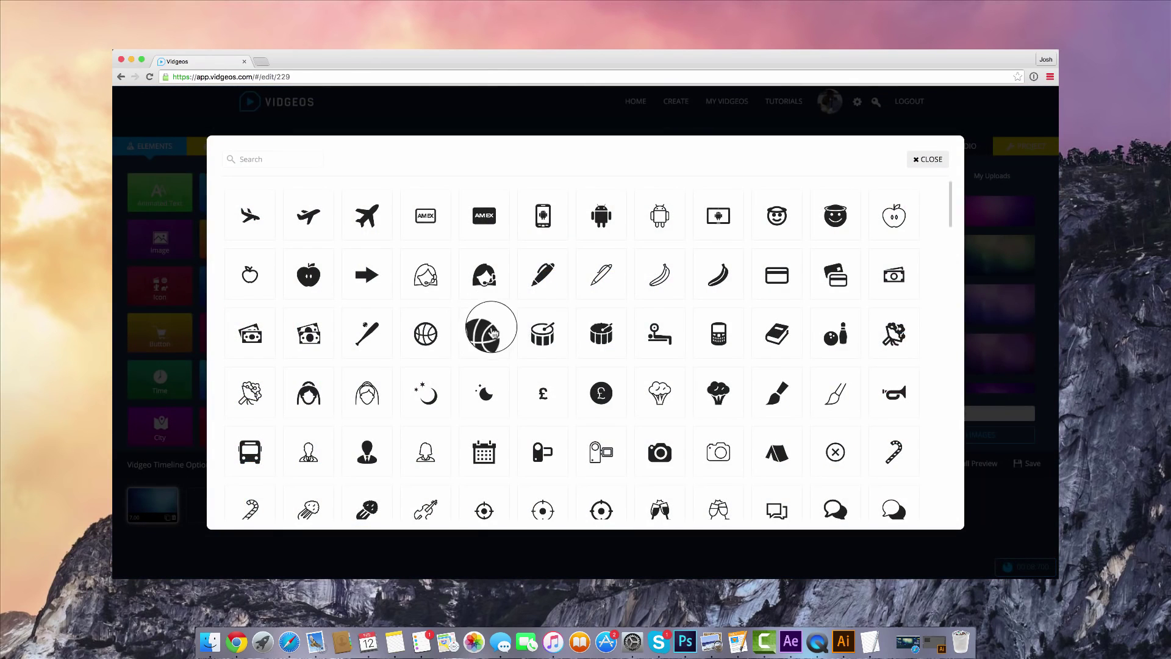
scroll(675, 304, down, 8)
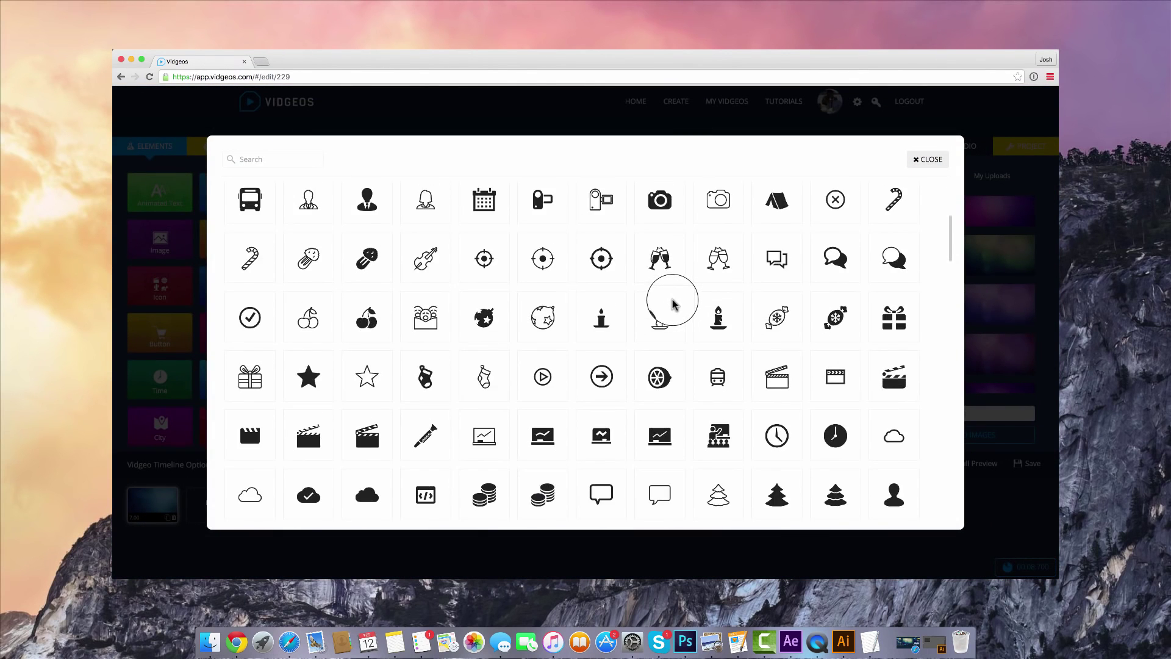
scroll(671, 305, up, 1)
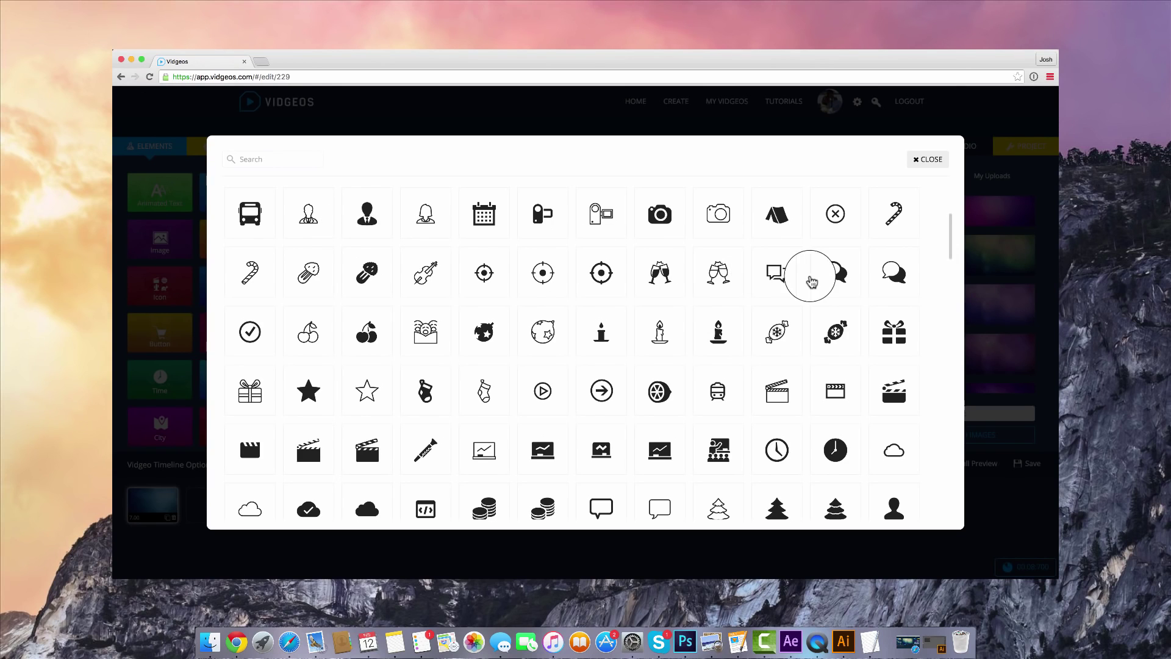
text(chat)
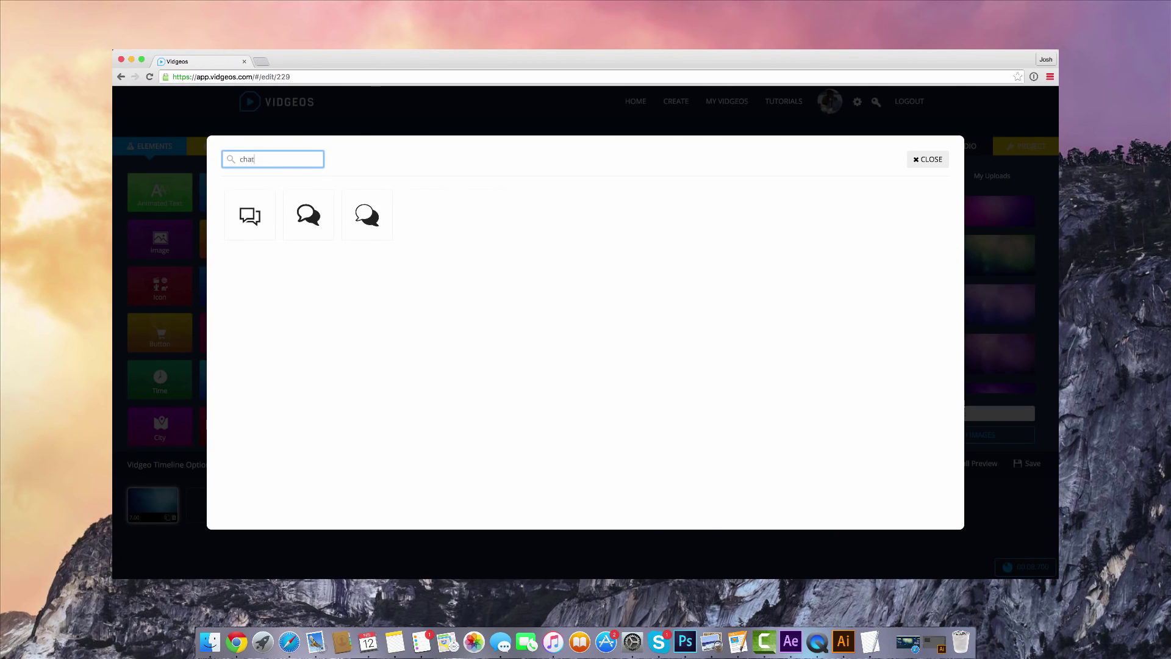
click(317, 223)
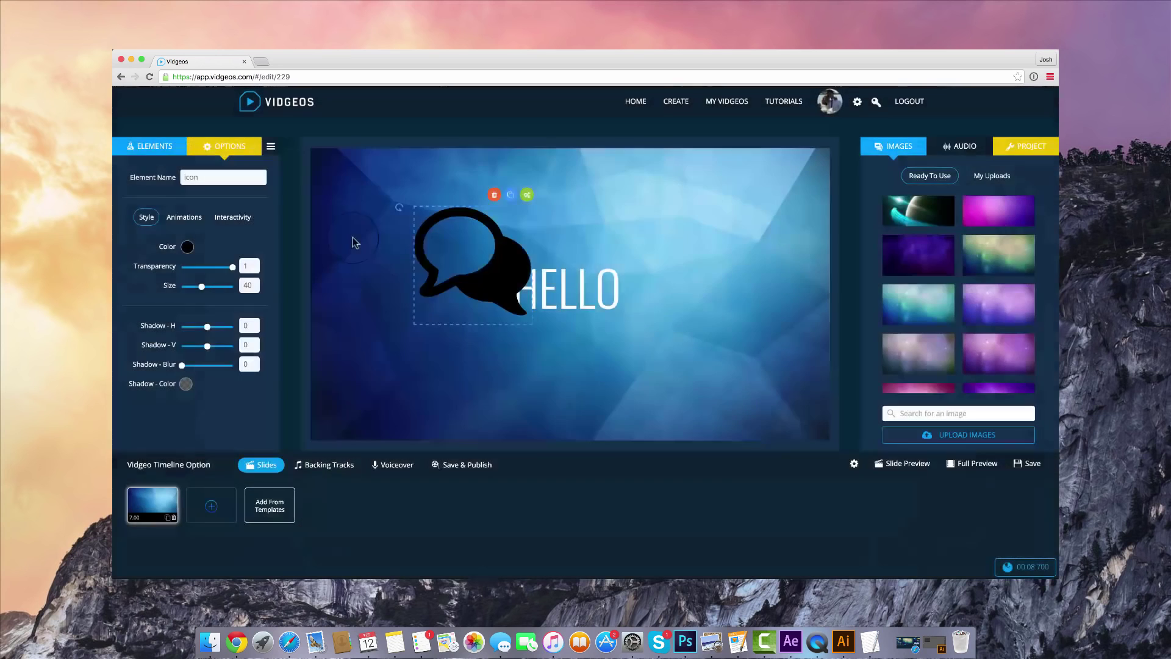
drag(512, 256, 747, 236)
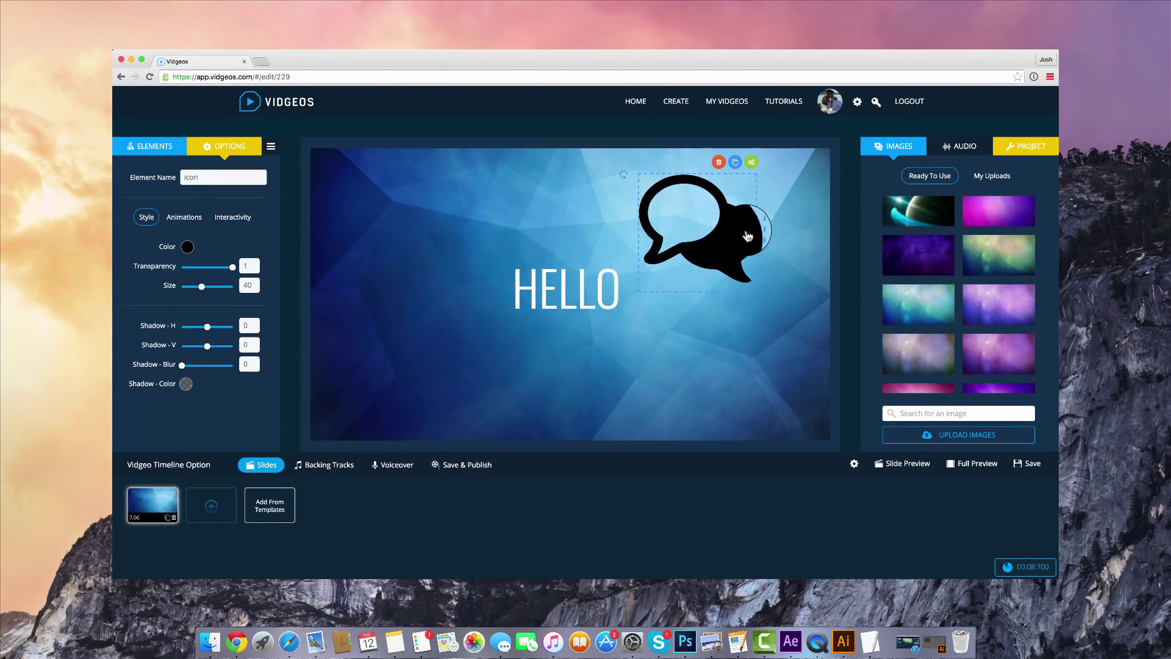
- Recolour the chat icon white and set its transparency to 0.8
click(187, 247)
drag(253, 268, 216, 275)
click(726, 245)
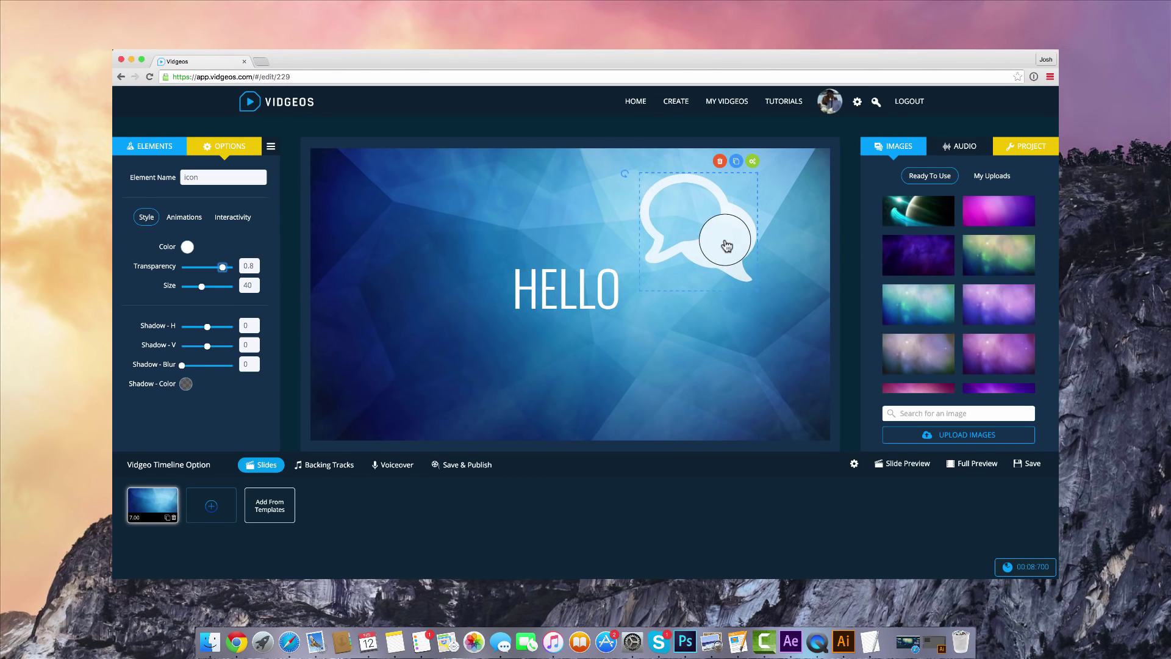
- Animate the chat icon in with the slideLeftLong effect and out with the slideRightLong effect
click(183, 217)
click(186, 277)
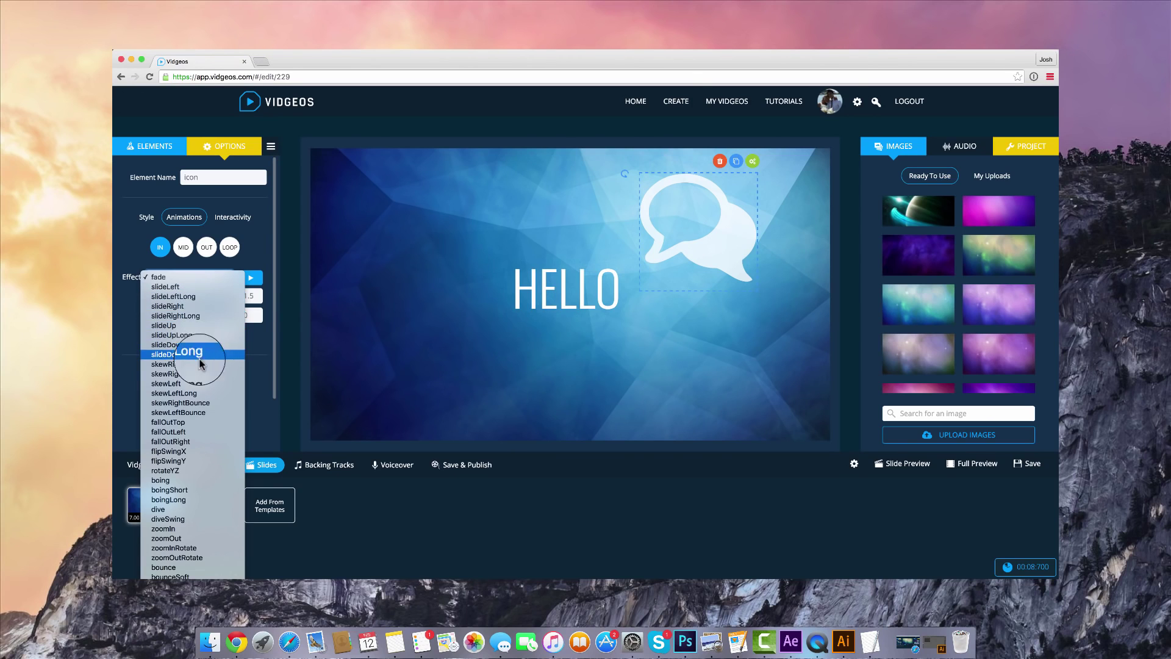
click(183, 295)
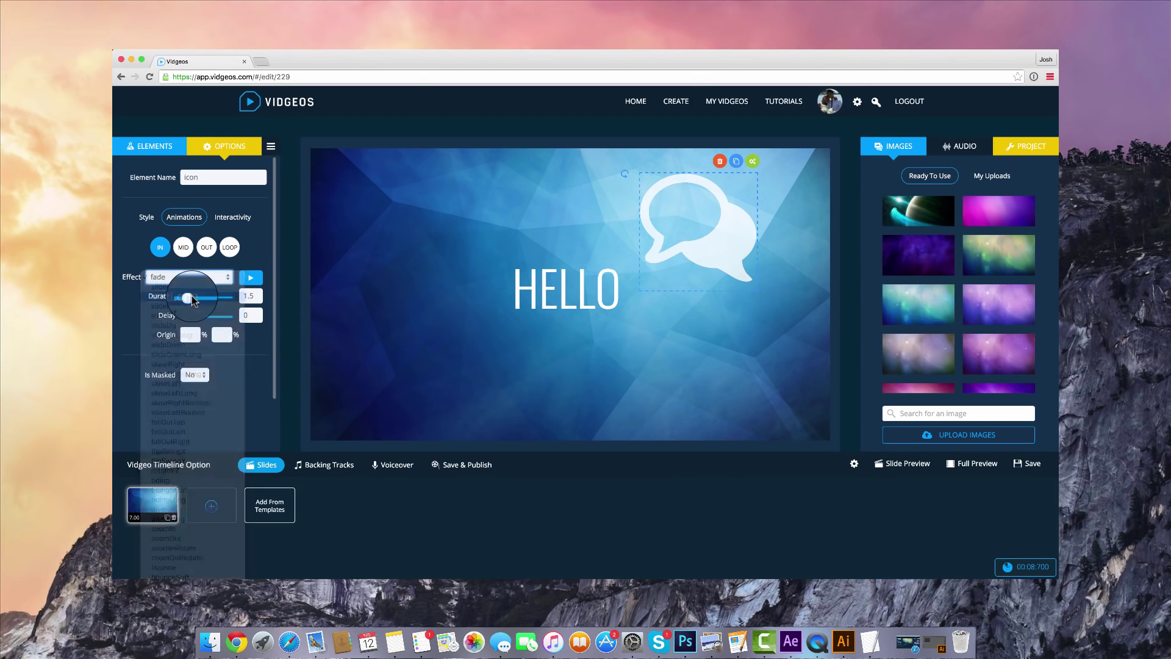
click(206, 247)
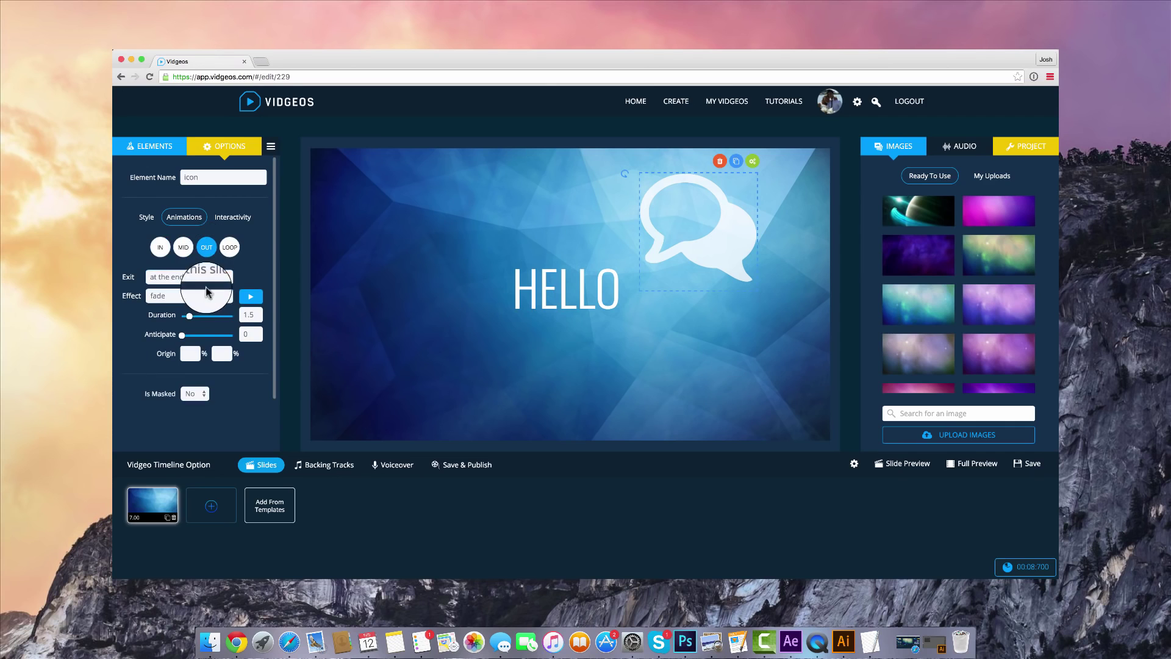
click(208, 297)
click(175, 334)
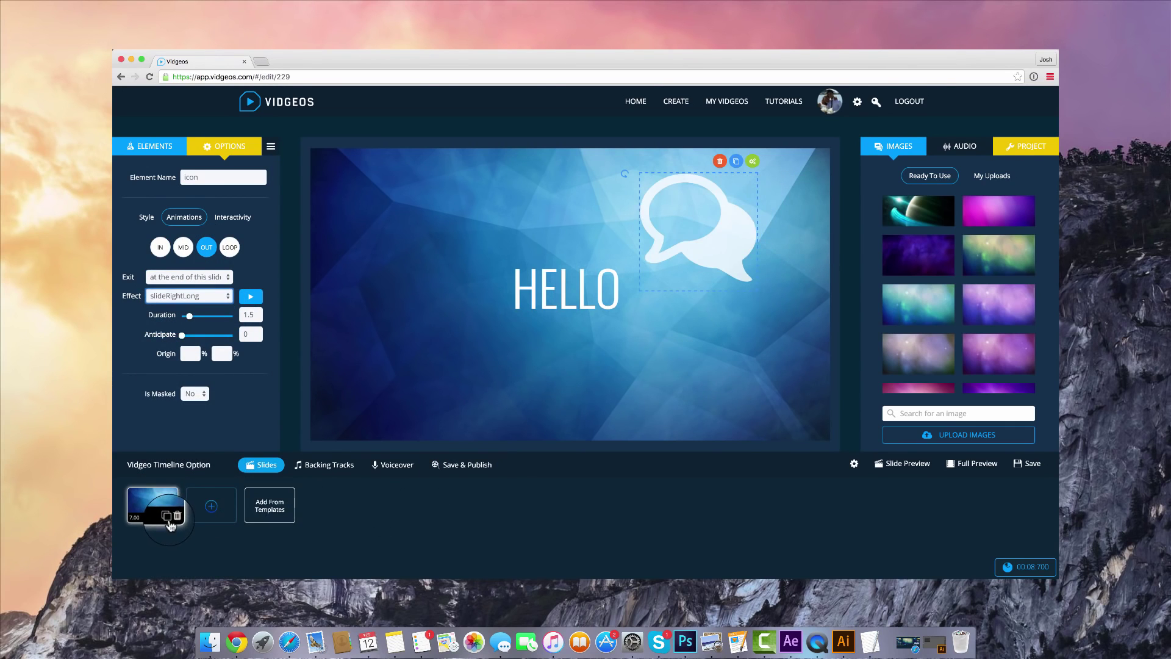
- Duplicate the finished HELLO slide in the timeline
click(167, 518)
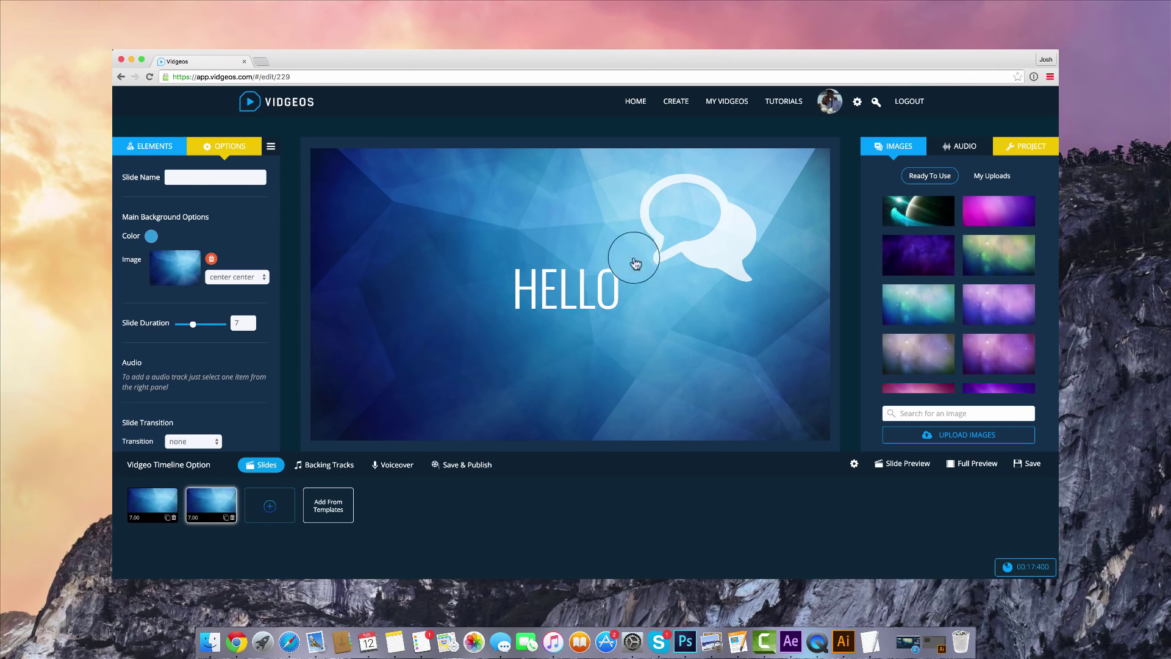
- Delete the chat icon from the duplicated slide and change its HELLO text to "CREATING VIDEOS IS FUN"
click(701, 216)
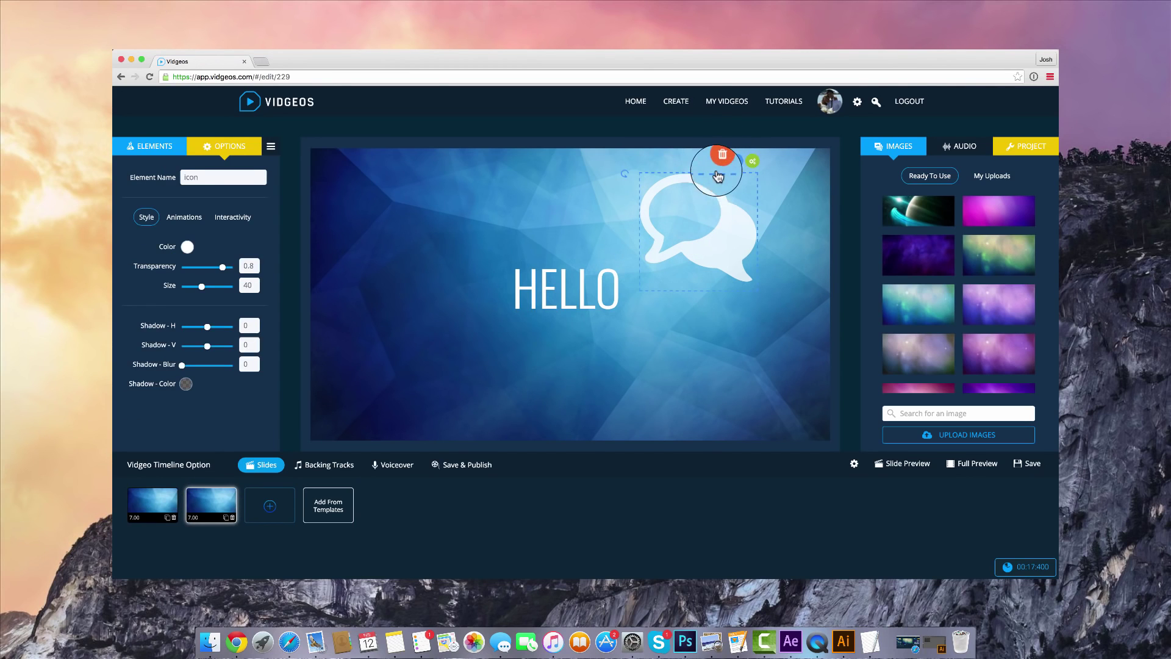
click(716, 167)
click(591, 285)
click(166, 211)
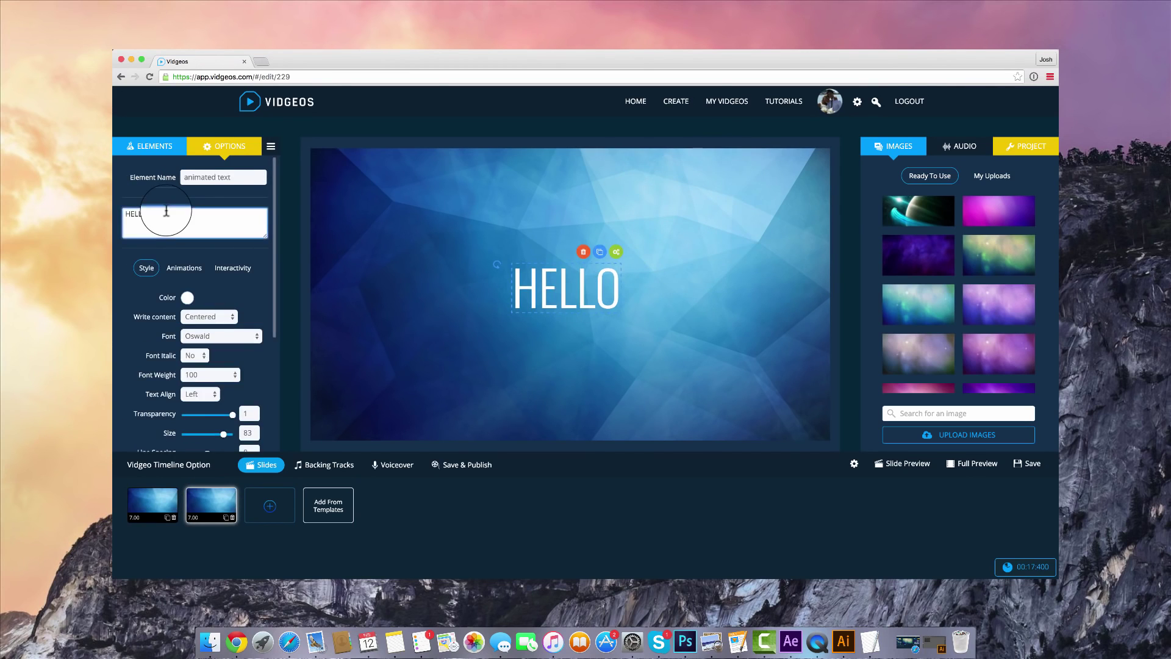
text(V)
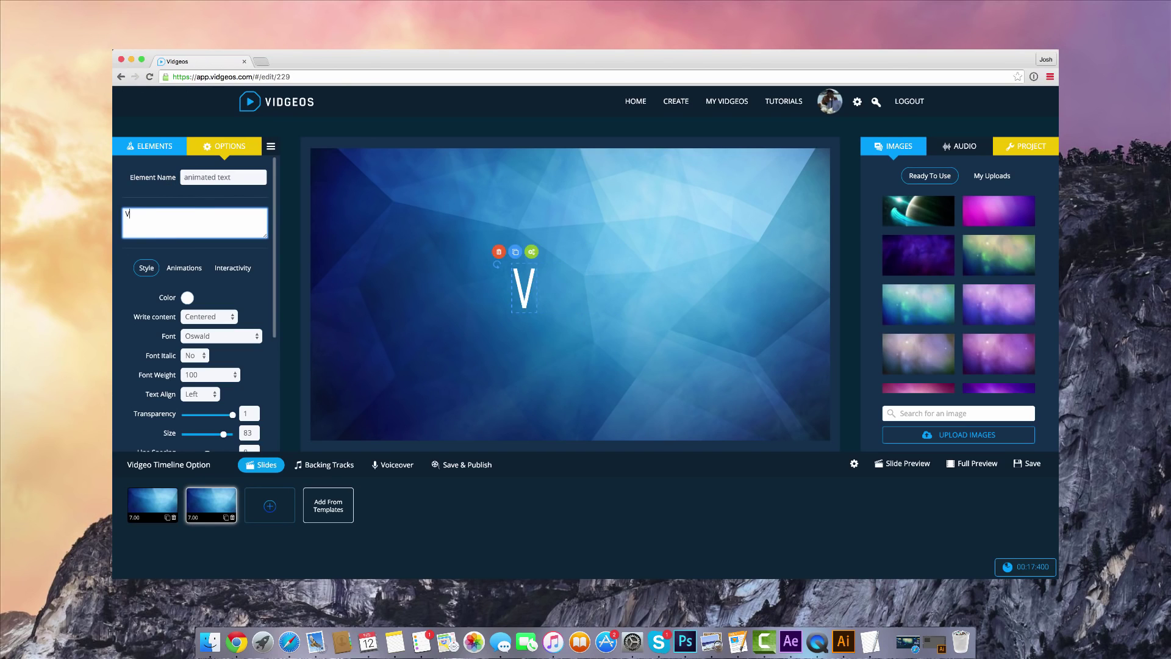
text(reat)
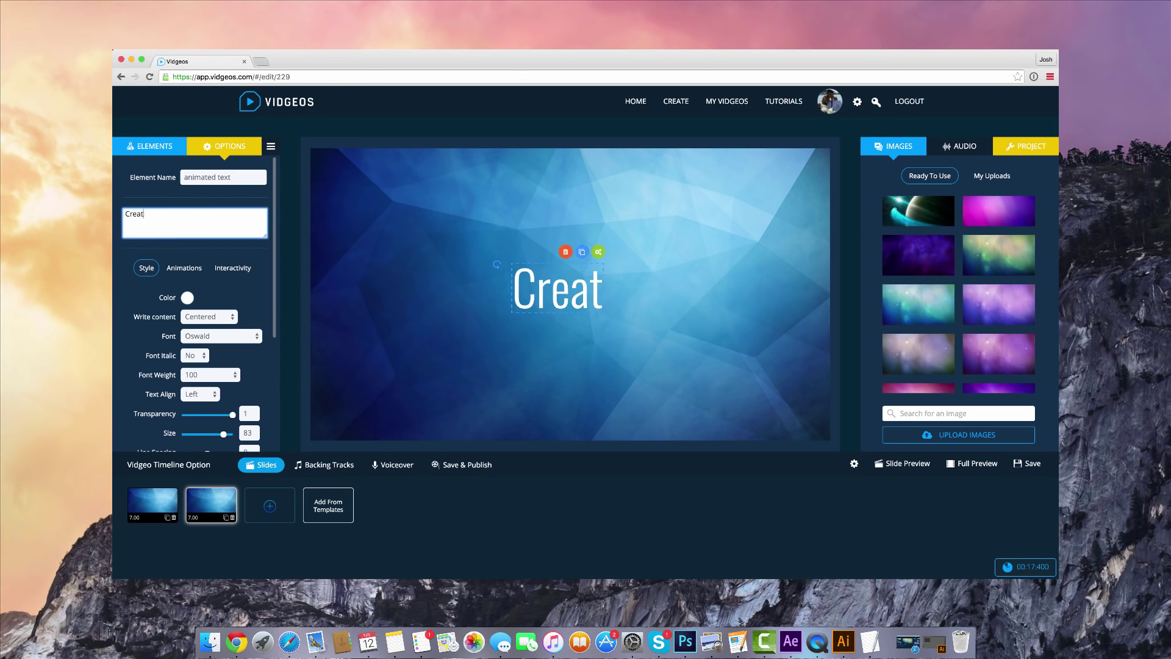
text(REATING VIDEOS IS FUN)
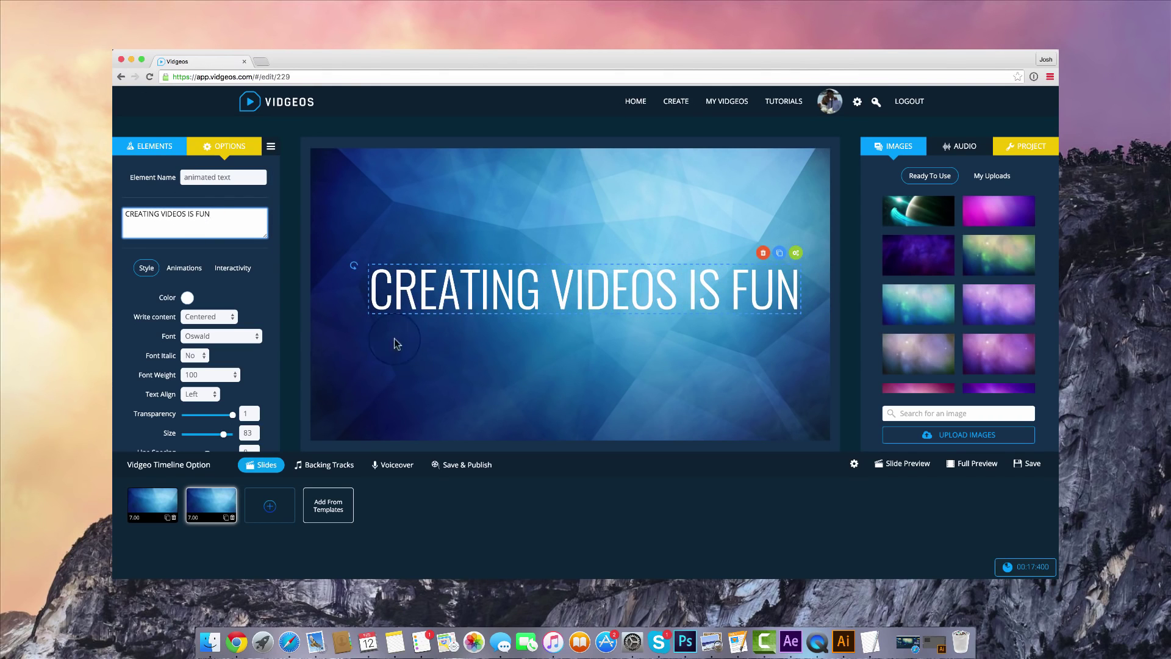
- Reduce the CREATING VIDEOS IS FUN text to size 58 and centre it on the slide
click(224, 435)
drag(225, 434, 210, 435)
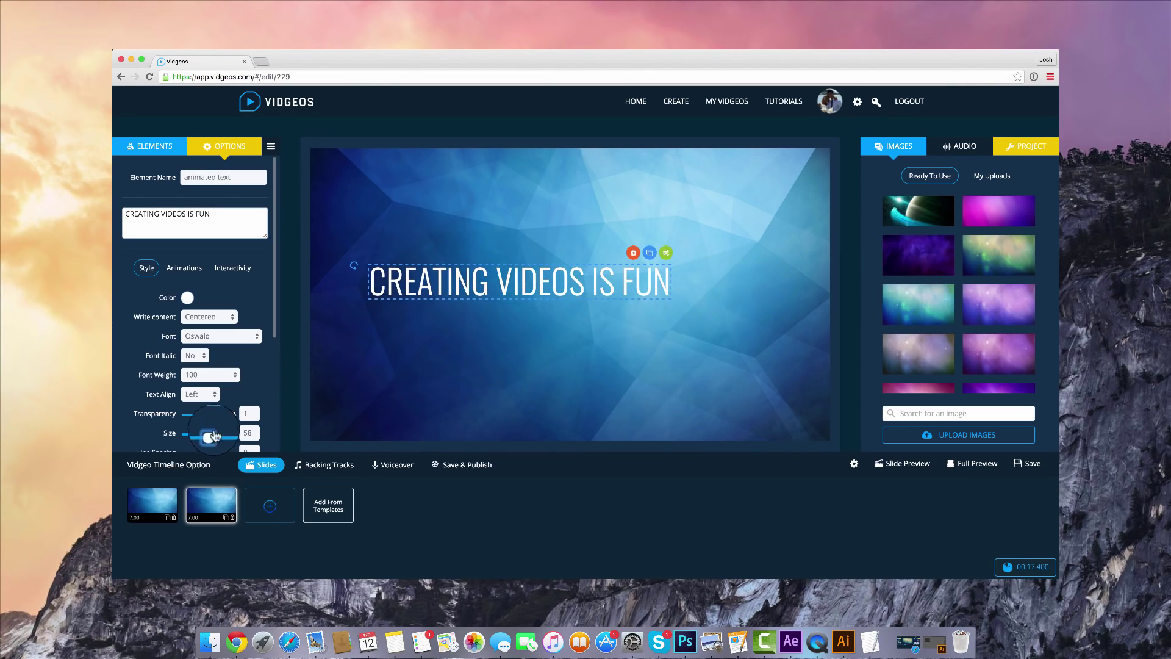
drag(445, 277, 524, 287)
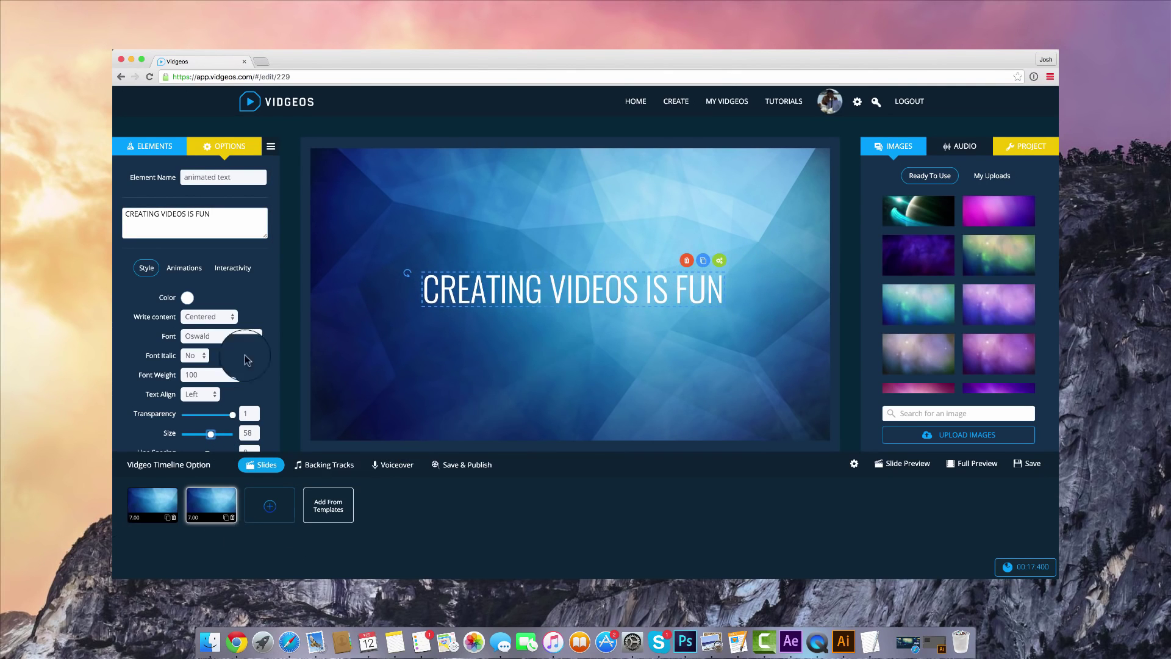
- Animate the CREATING VIDEOS IS FUN text in with the angleRolling effect and out with the zoomOutRotate effect
click(198, 275)
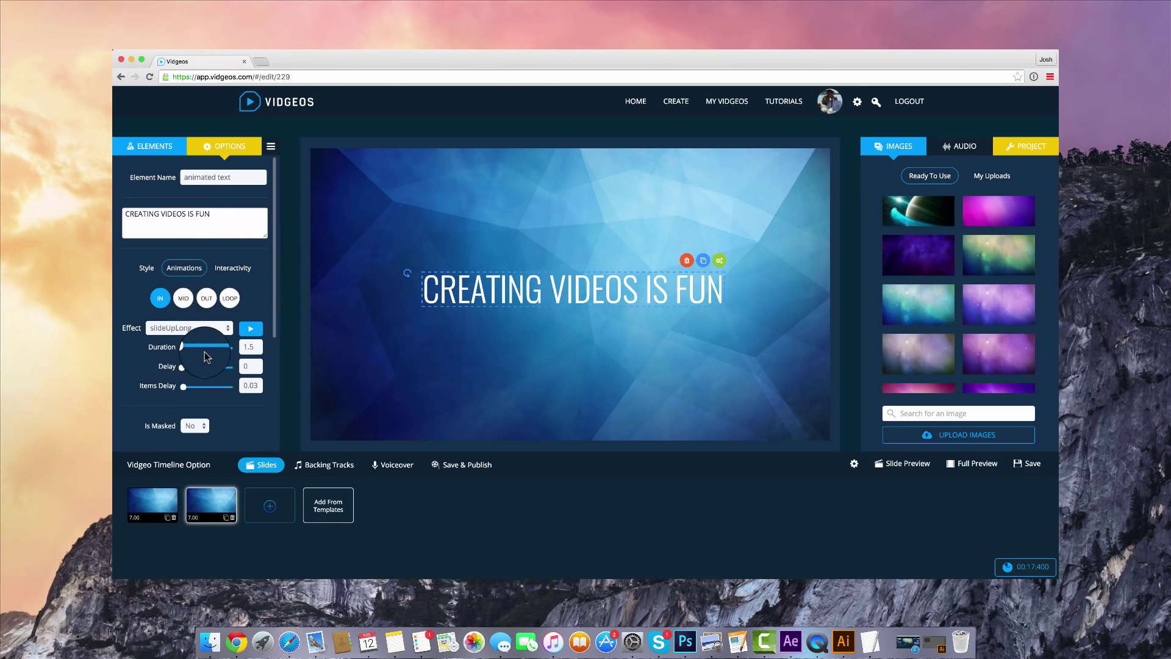
click(192, 328)
click(217, 445)
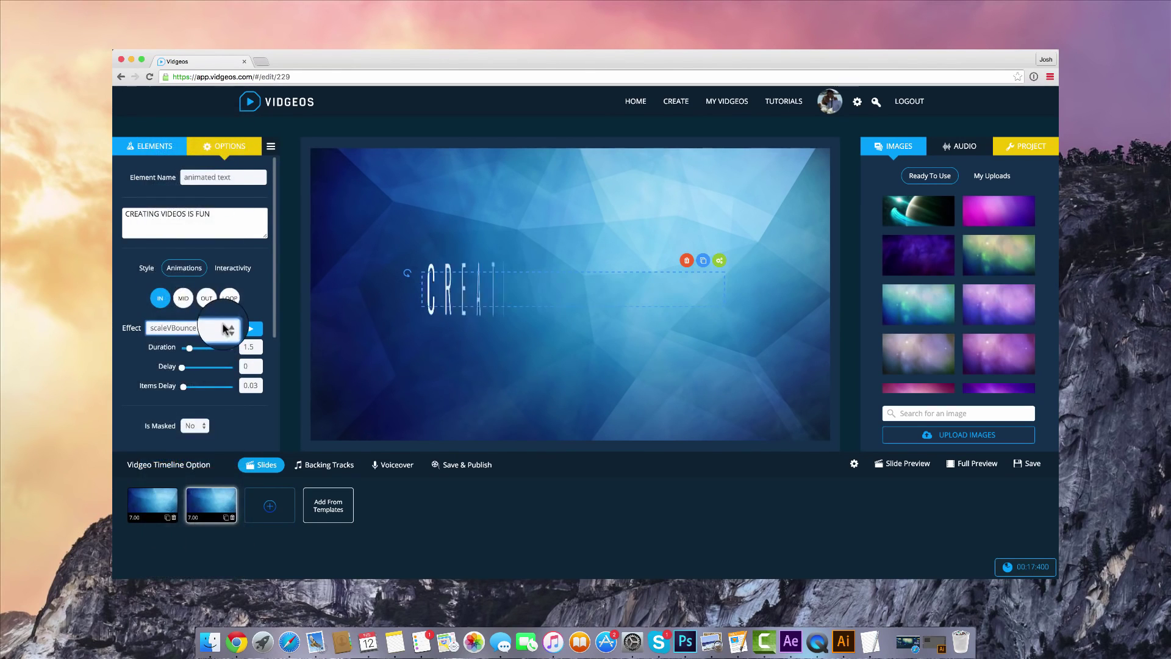
click(189, 329)
click(221, 446)
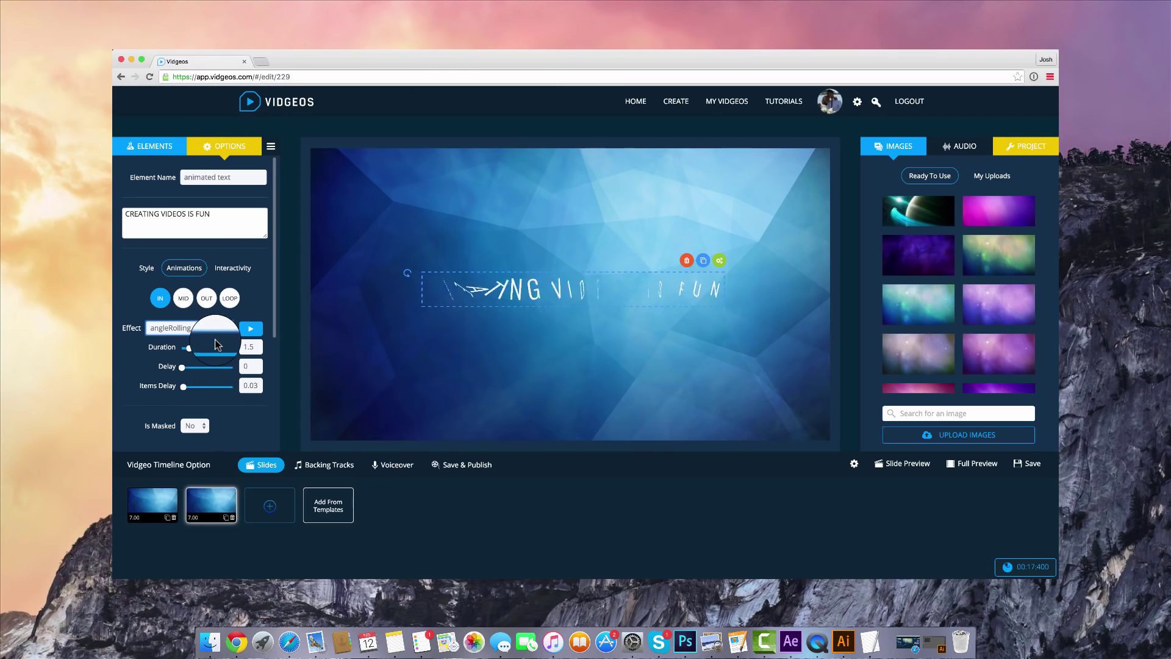
click(207, 299)
click(189, 347)
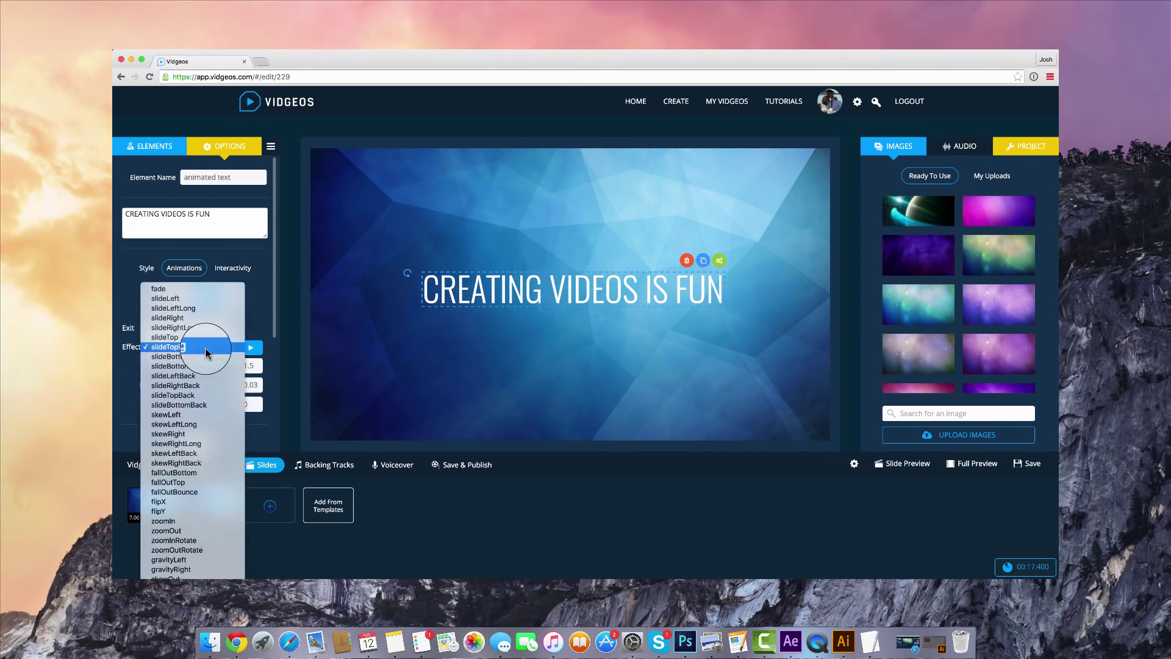
click(205, 520)
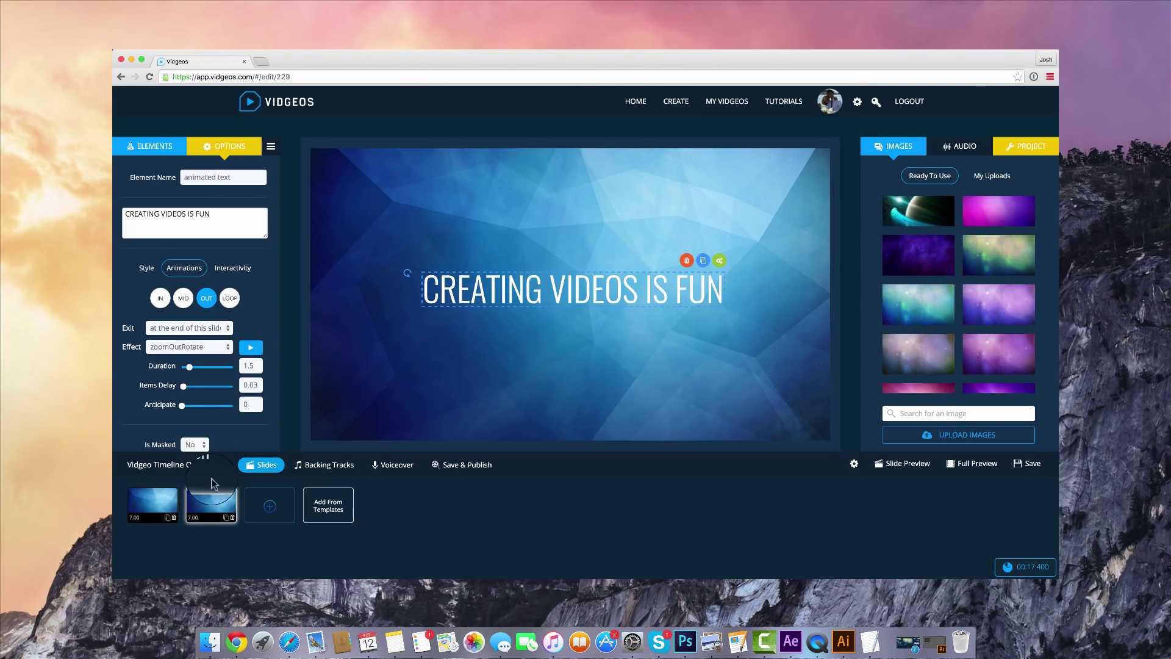
- Open the first slide and delete its chat icon, leaving only the HELLO text
click(174, 146)
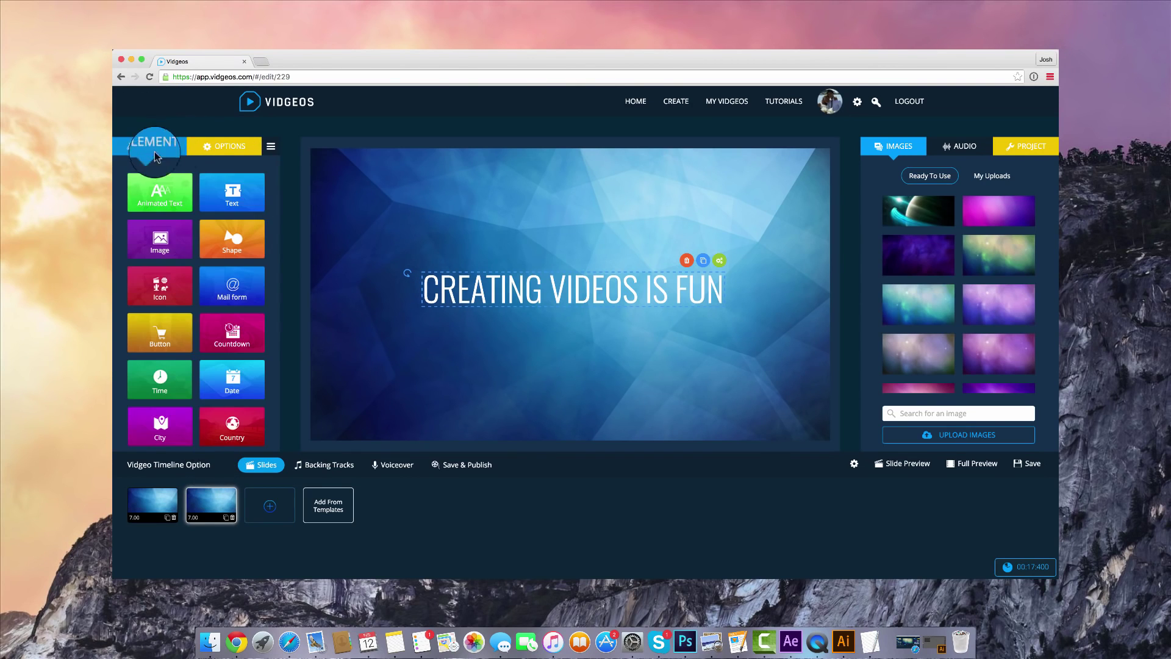
click(152, 503)
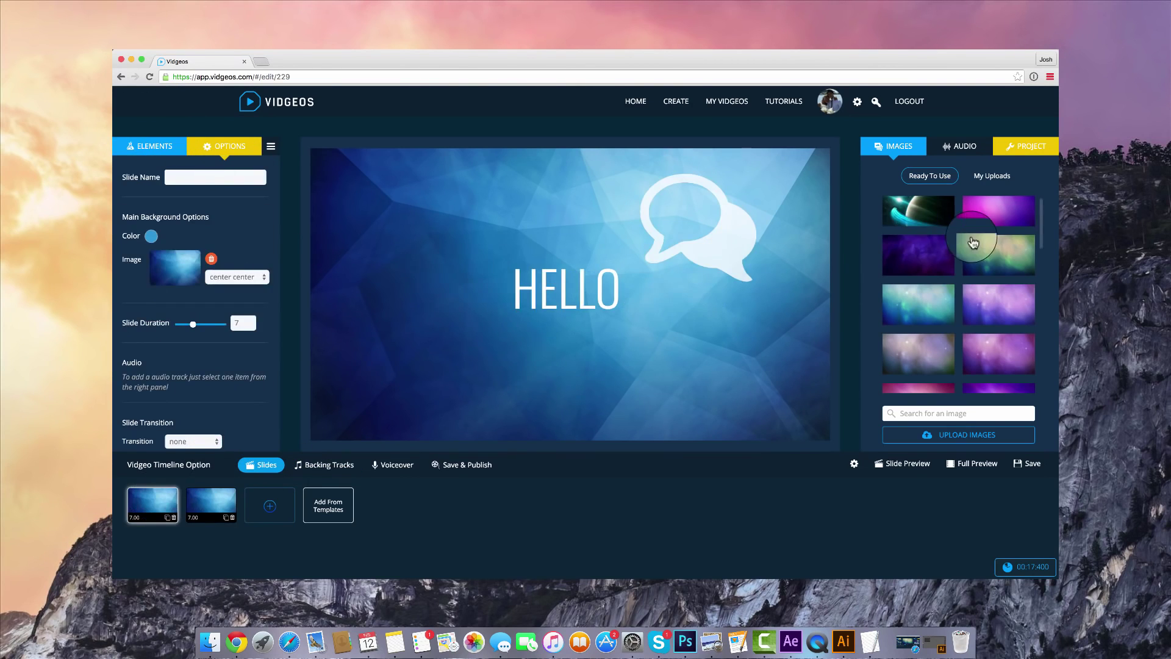
click(745, 272)
click(720, 163)
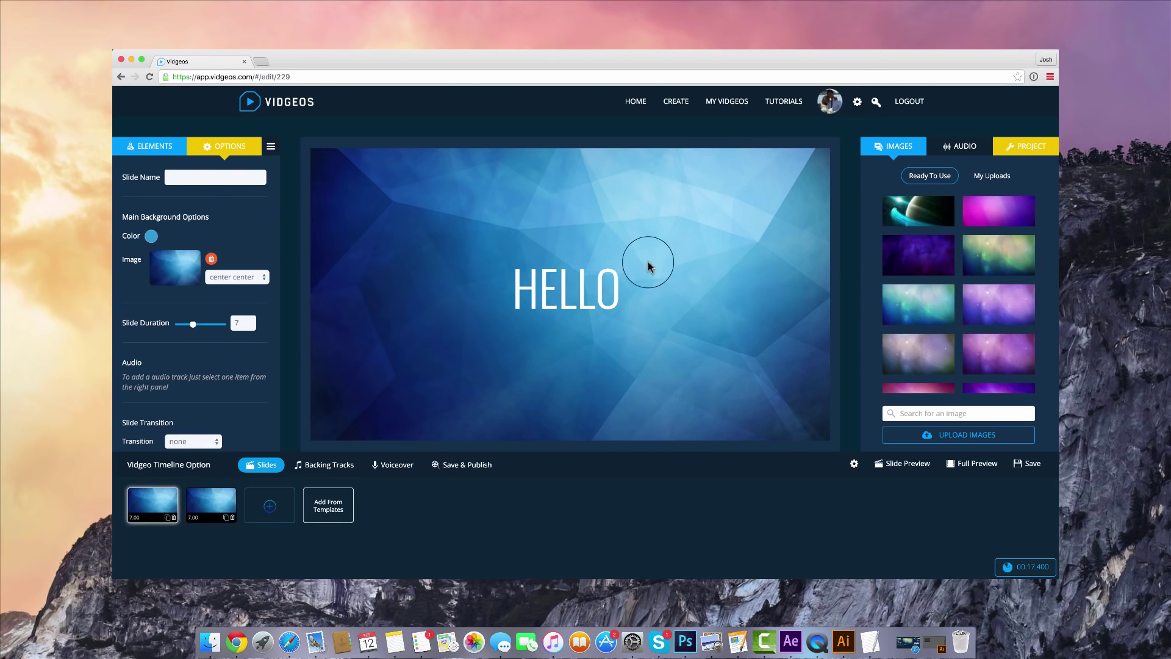
- Set Translations to Button in the project settings, with English as the base language
click(1023, 151)
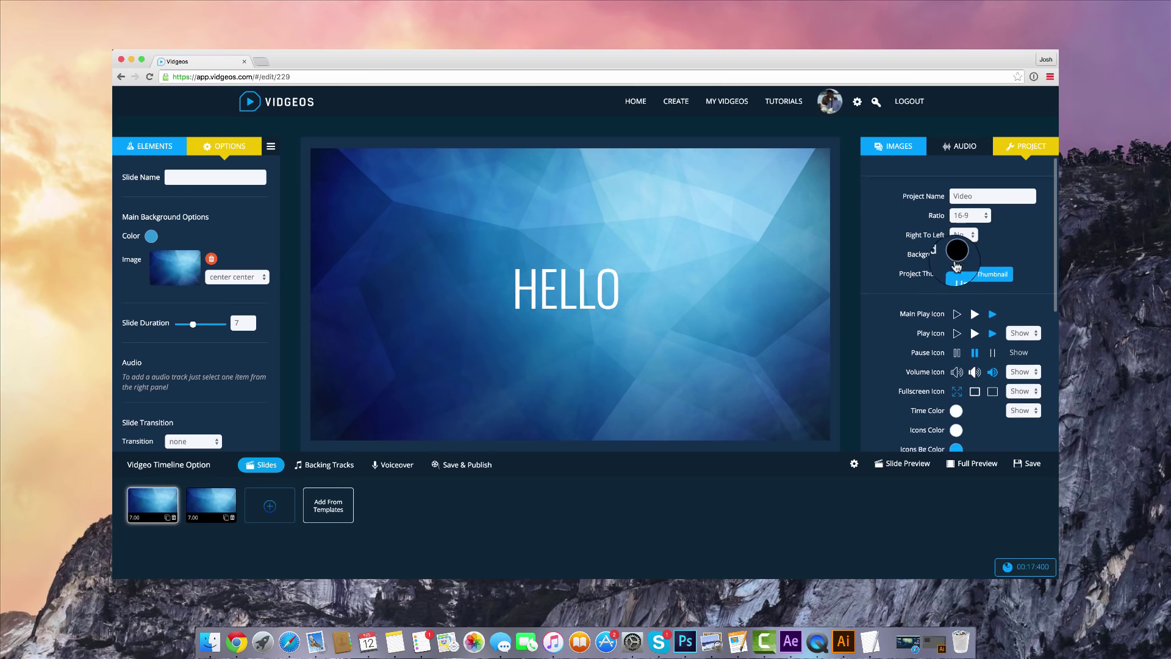
scroll(956, 264, down, 3)
click(956, 264)
scroll(956, 264, down, 2)
click(955, 297)
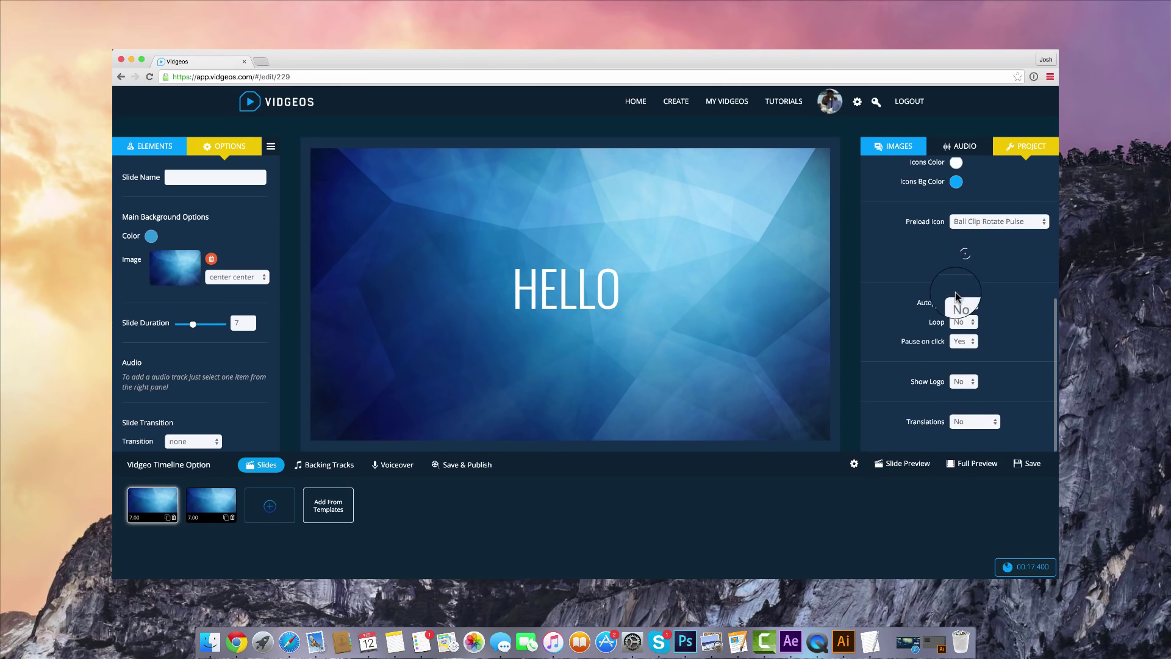
click(983, 428)
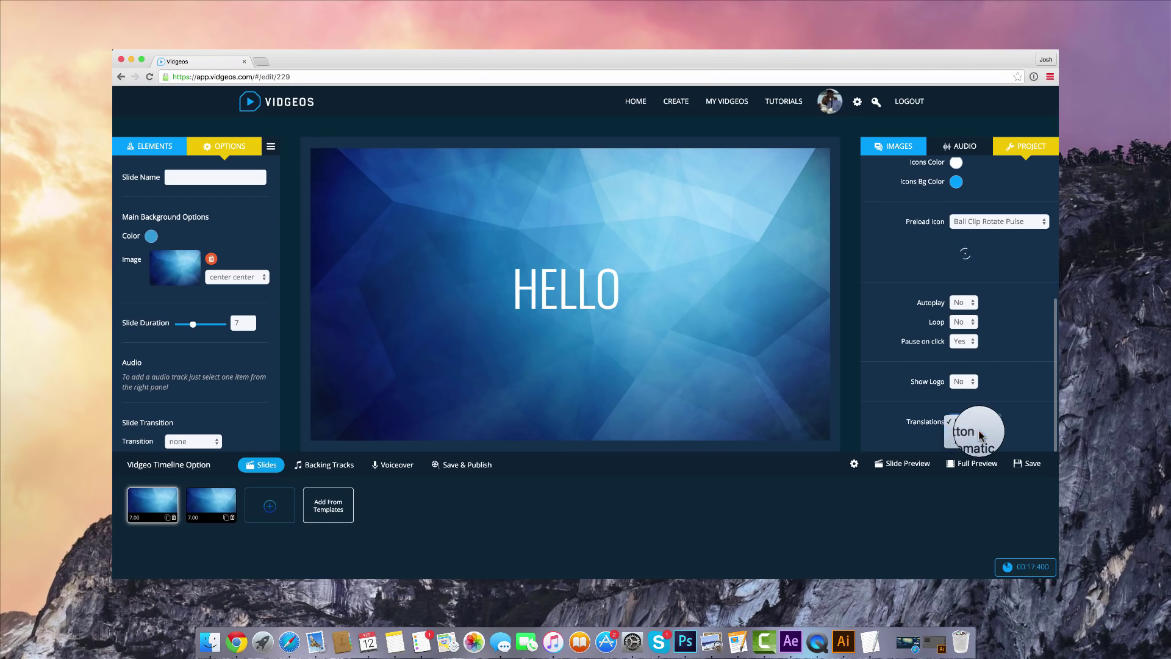
click(978, 435)
scroll(1000, 418, down, 1)
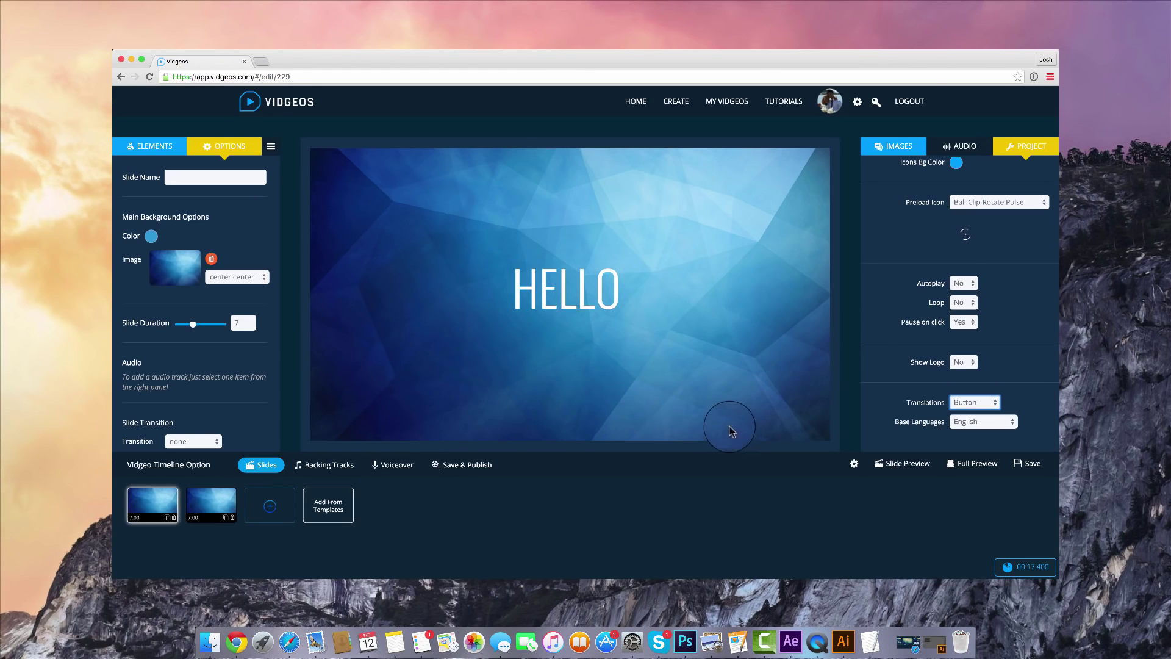
- Open the preview settings and set the preview language to Spanish
click(546, 296)
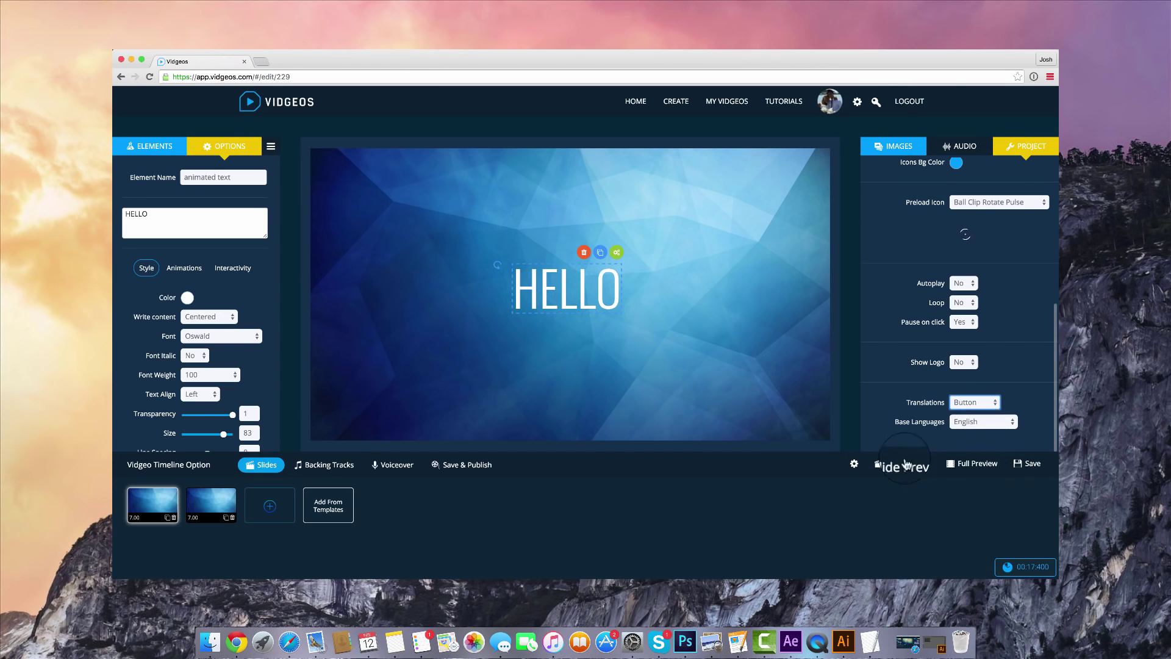
click(906, 464)
click(1006, 516)
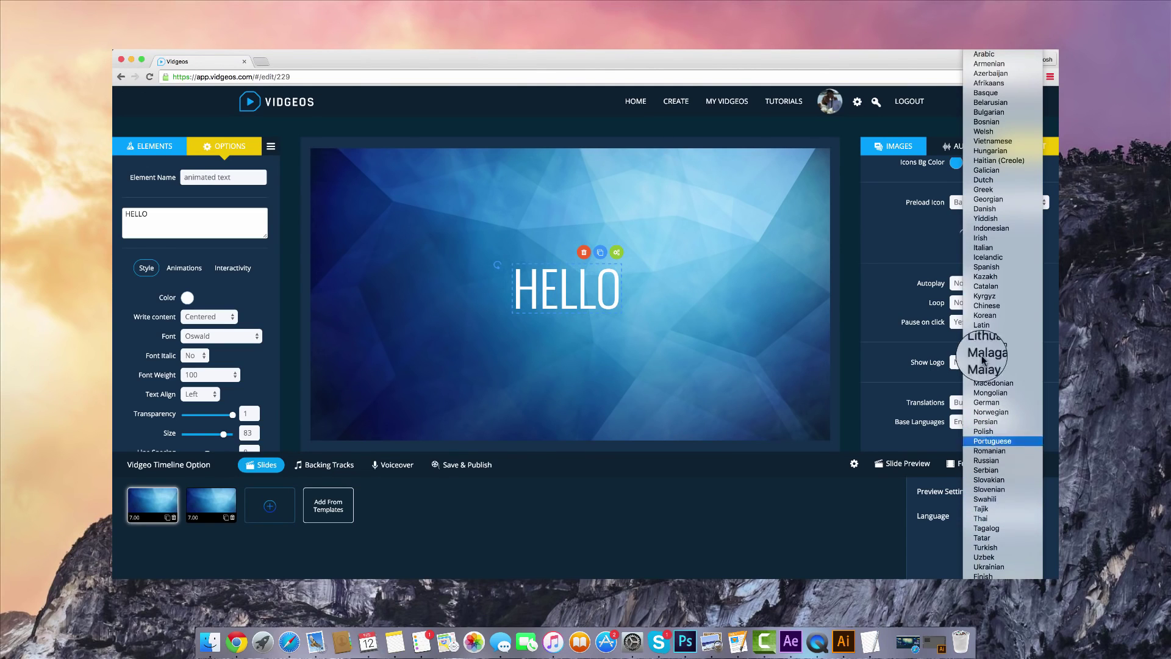
click(1003, 266)
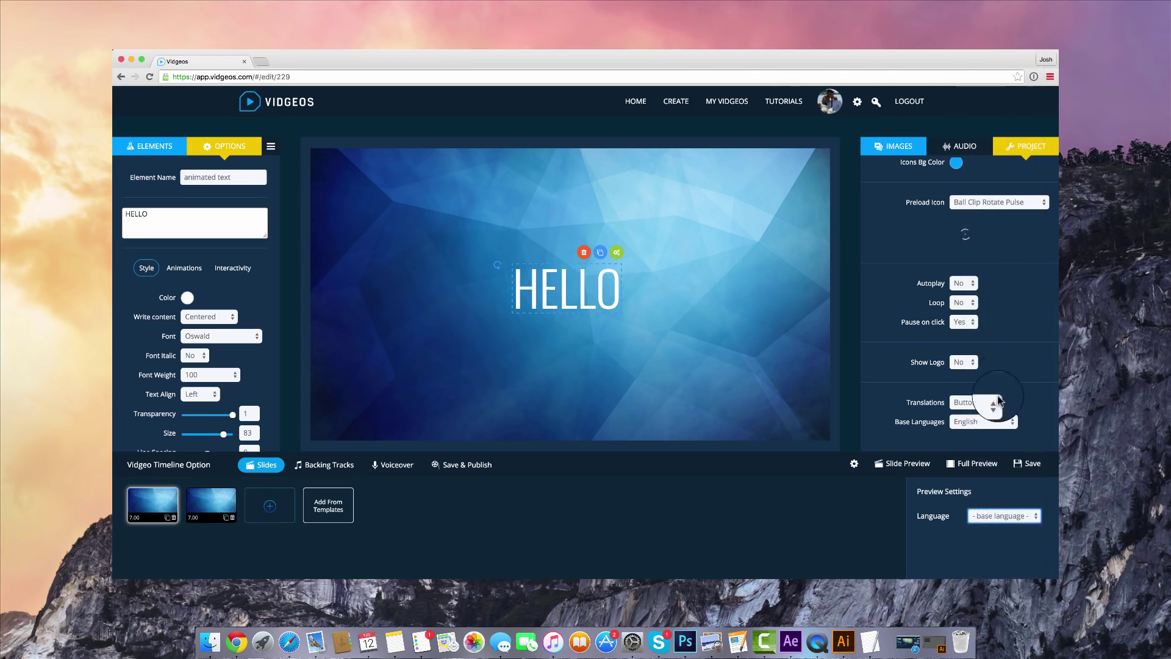
- Play the full preview, accept the offer to translate the video, and close the preview after watching both slides
click(982, 468)
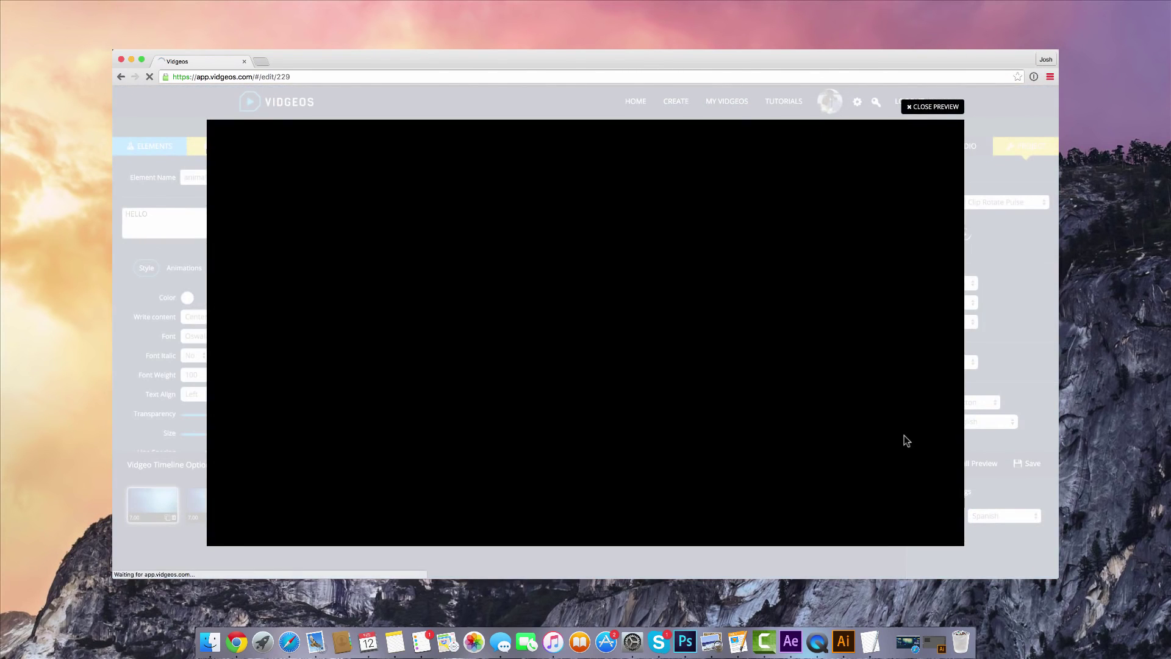
click(658, 350)
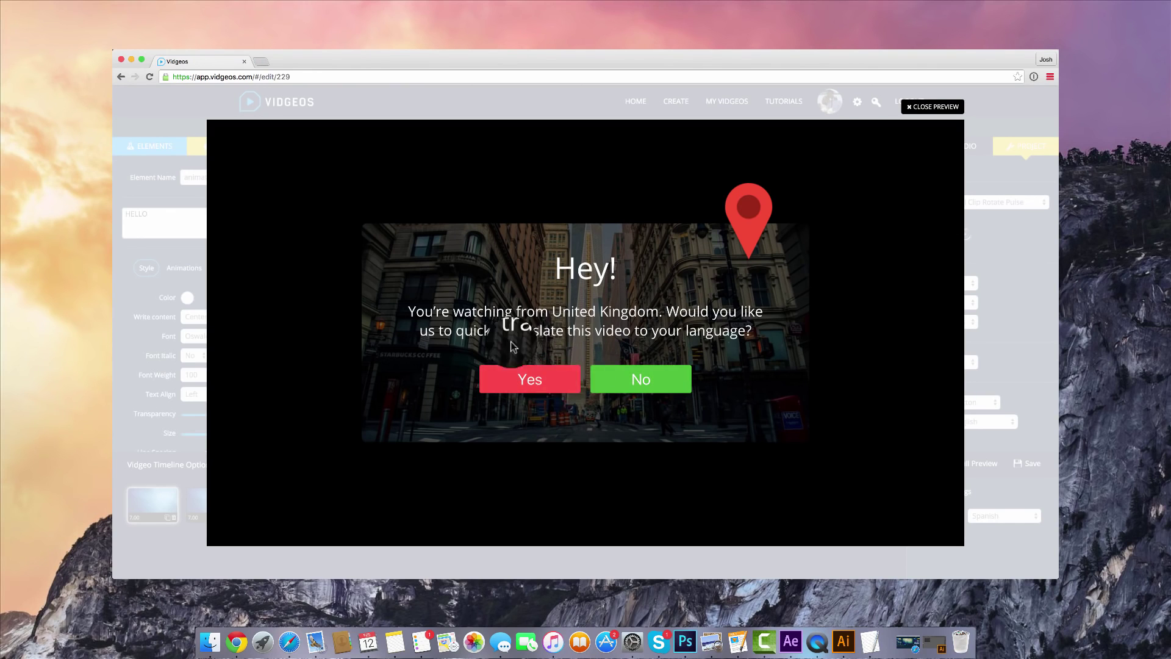
click(530, 382)
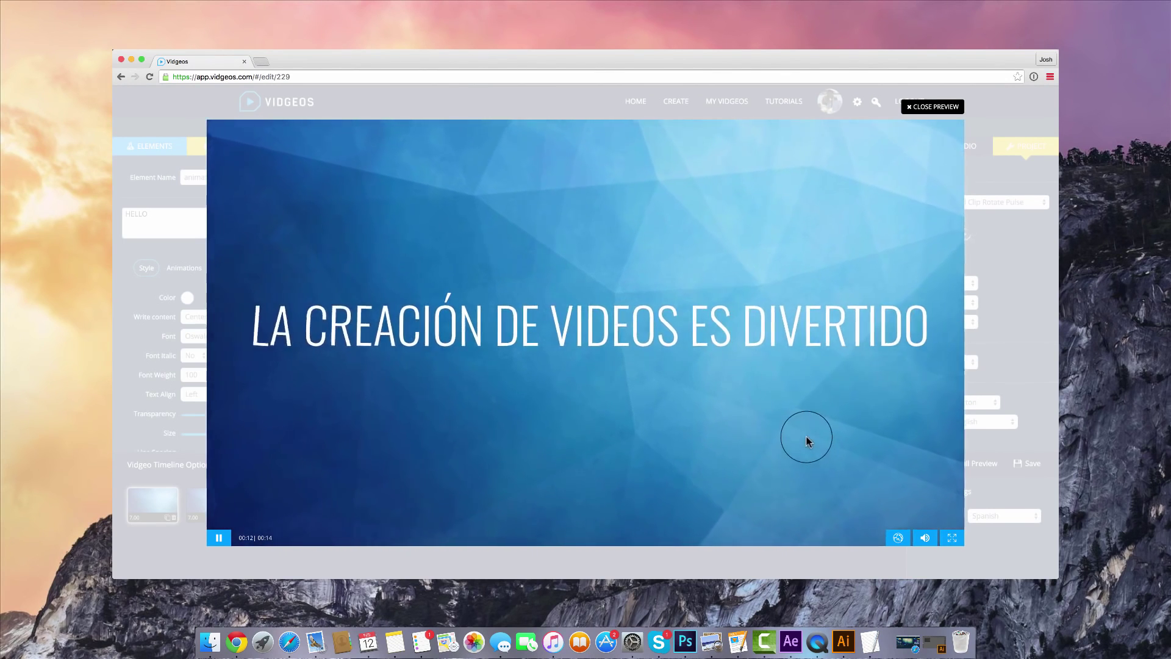
click(932, 107)
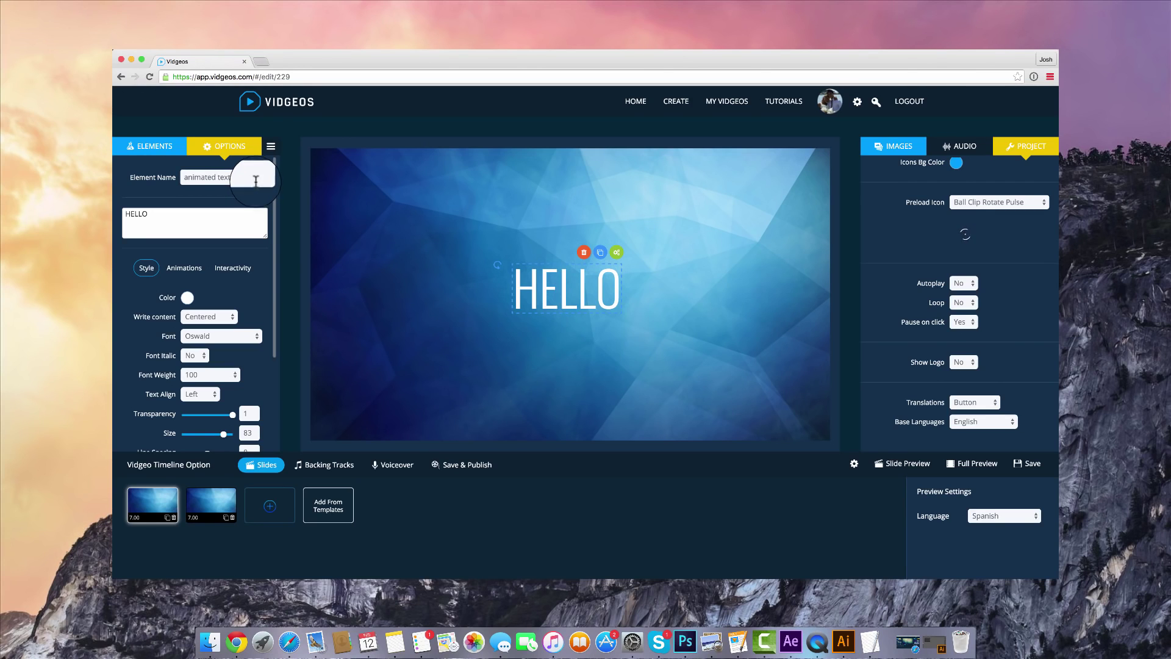
- Duplicate the CREATING VIDEOS IS FUN slide in the timeline and open the copy for editing
click(152, 145)
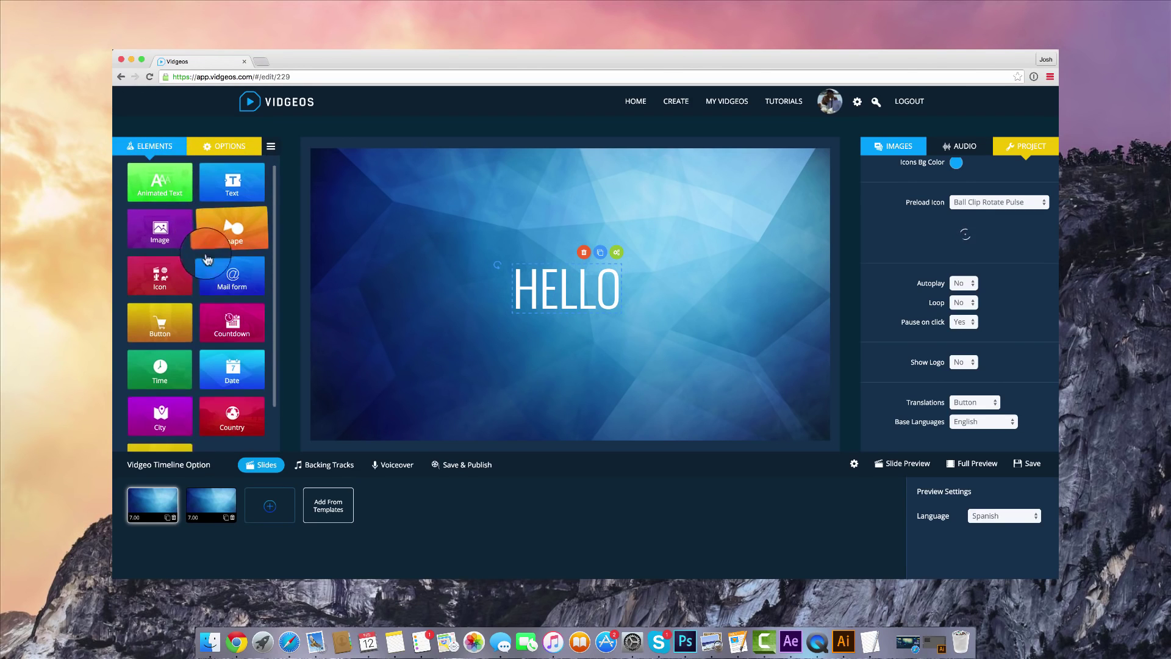
click(225, 516)
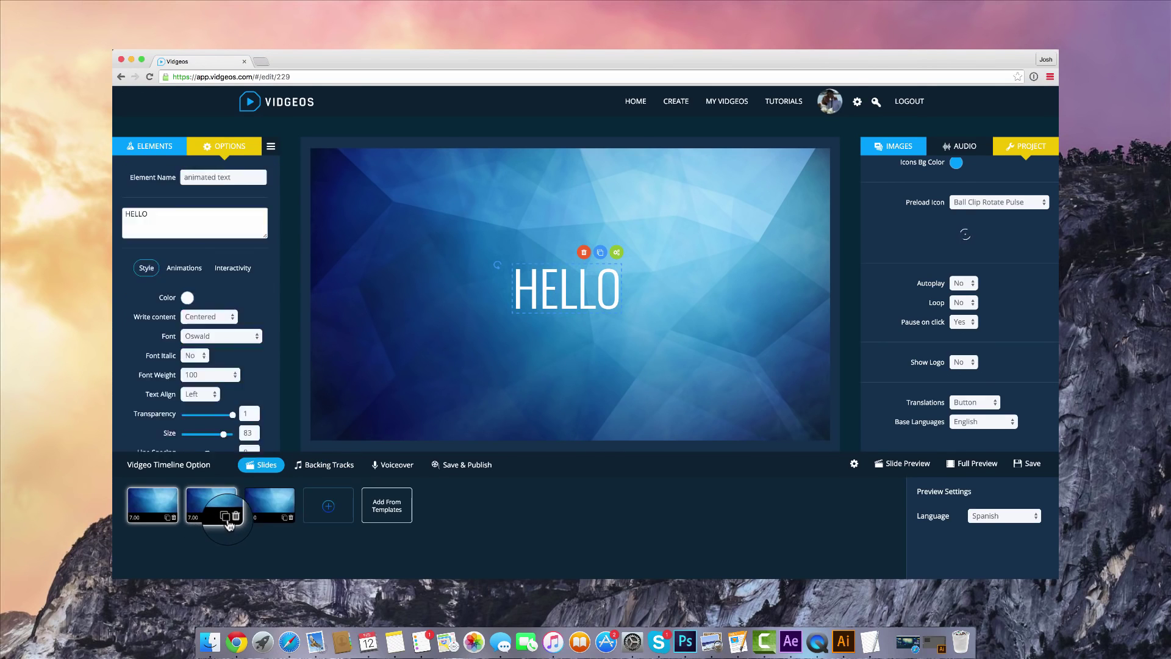
click(497, 288)
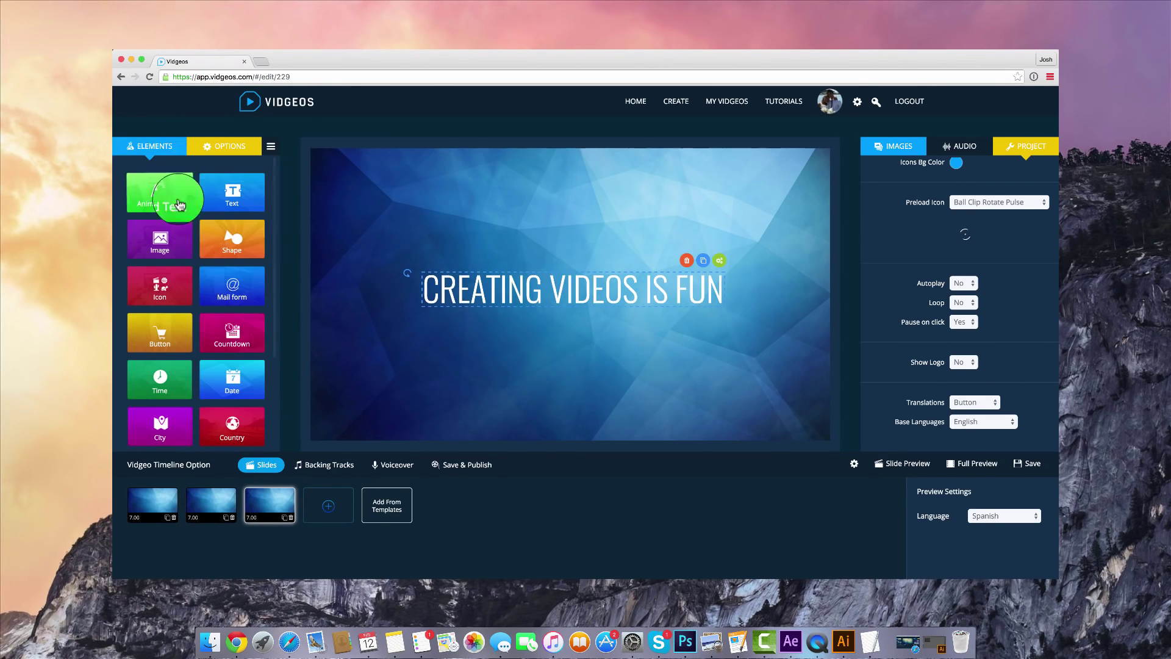
- Add a yellow rectangle shape above the text and animate it in with the slideDown effect
click(222, 240)
click(202, 227)
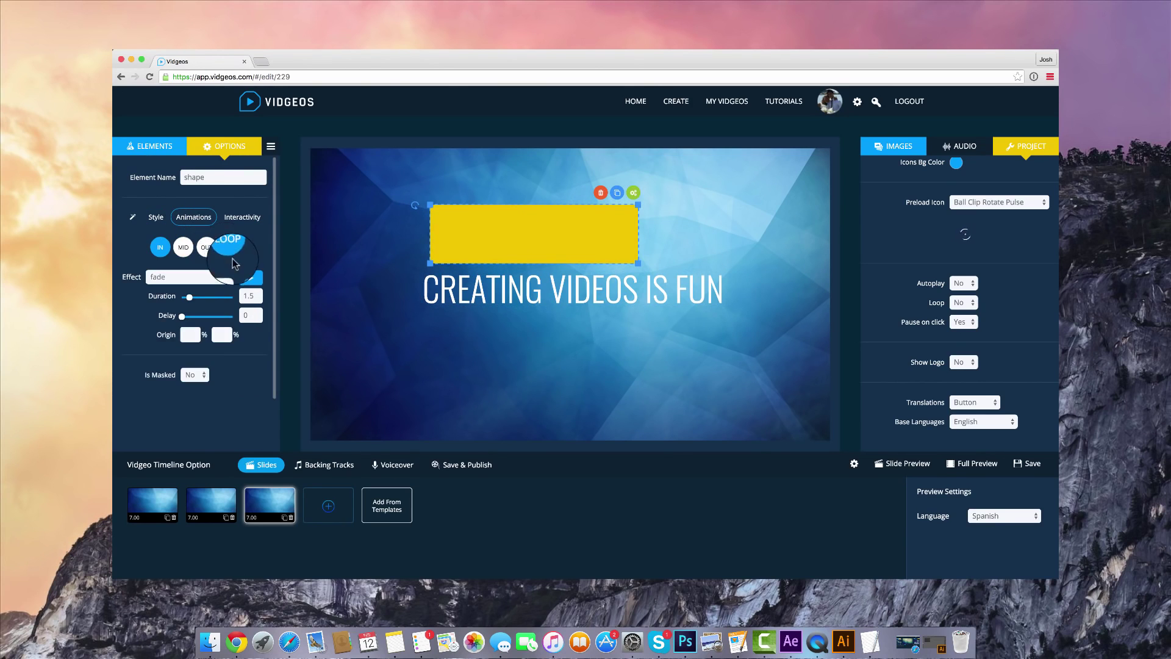
click(227, 277)
click(225, 340)
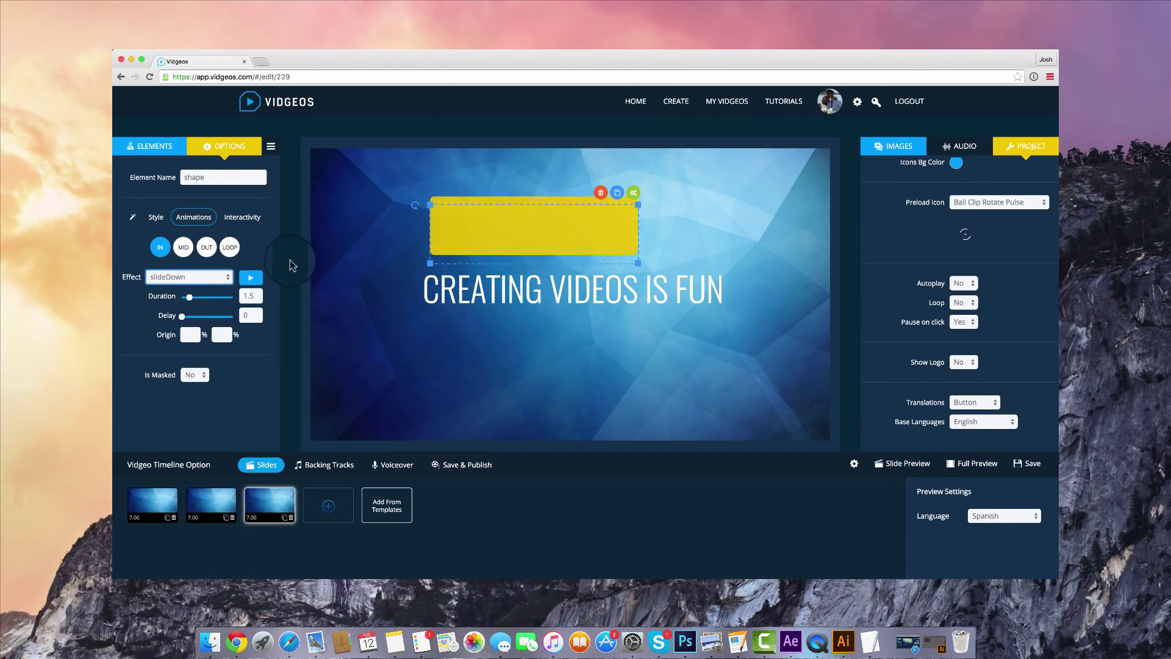
click(208, 248)
- Try the blue rounded square and yellow circle presets on the shape, shrink it, and delete it from the slide
click(133, 218)
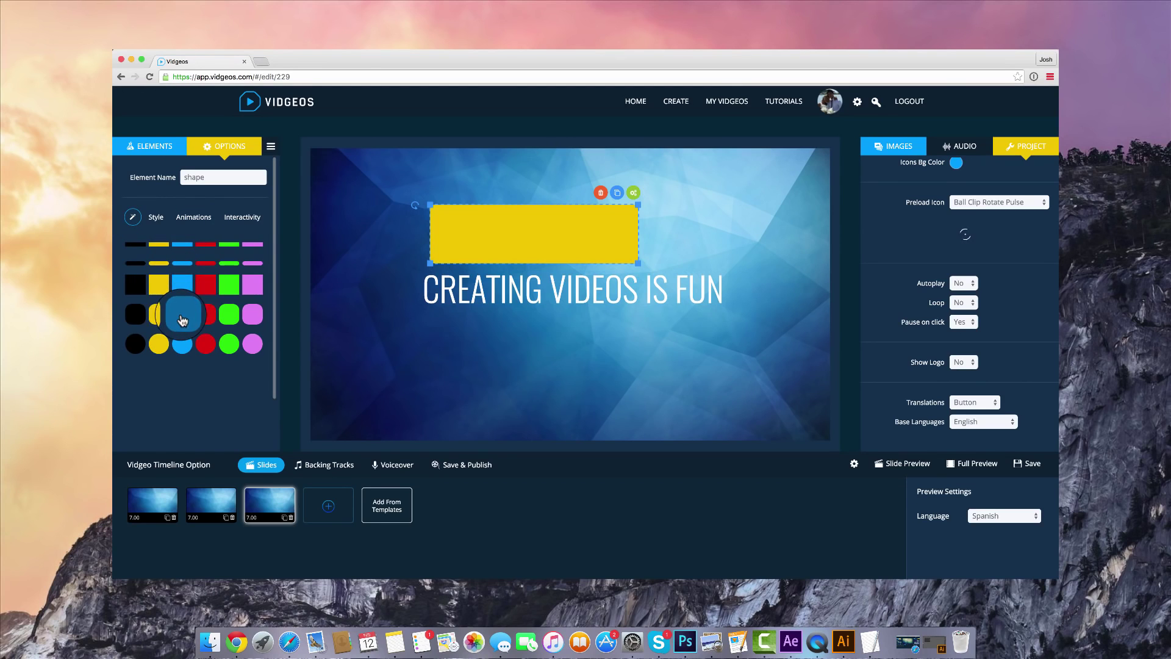
click(182, 320)
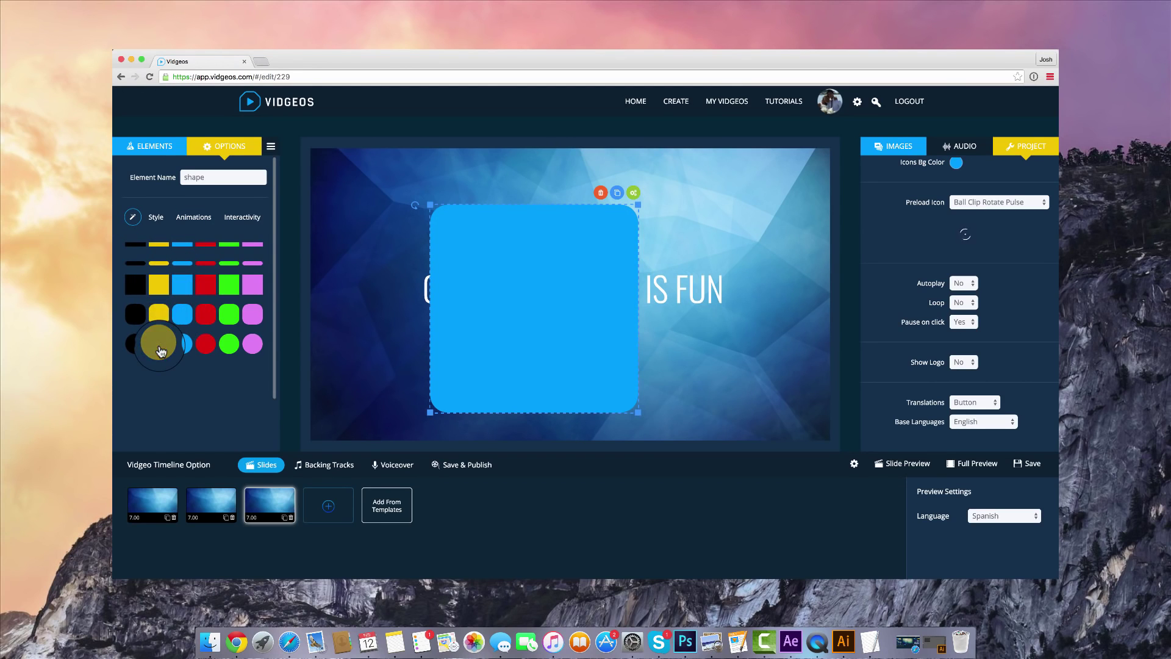
click(159, 344)
drag(639, 414, 546, 319)
click(508, 194)
- Add a mail form to the third slide and place it directly below the CREATING VIDEOS IS FUN text
click(150, 146)
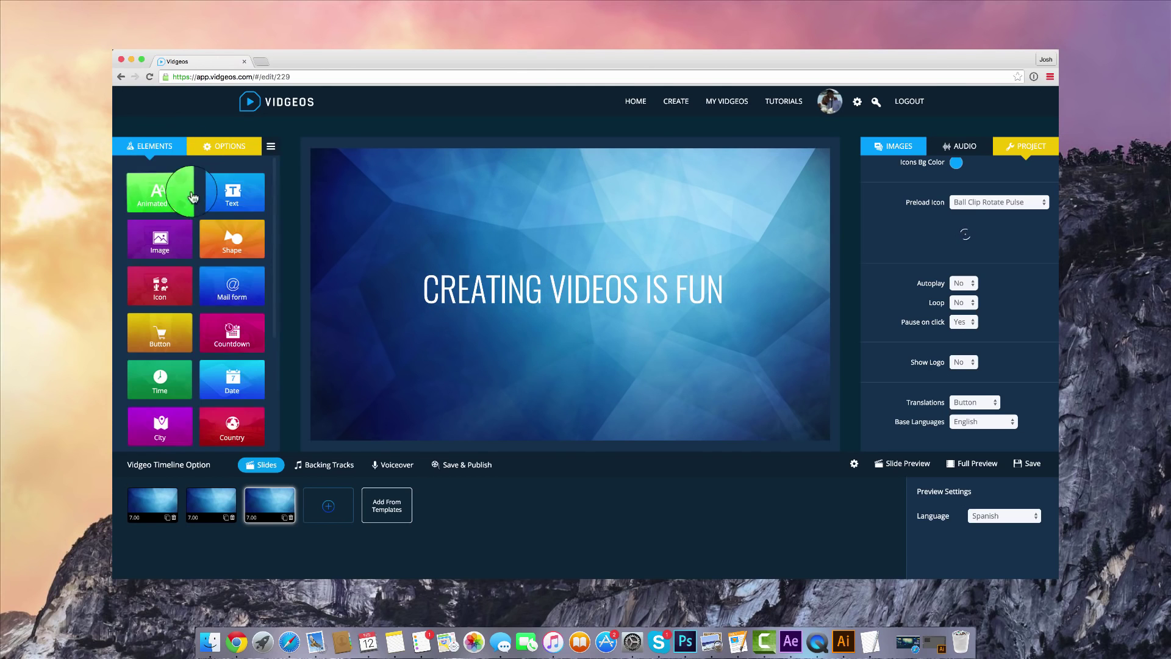
click(231, 297)
drag(657, 261, 666, 368)
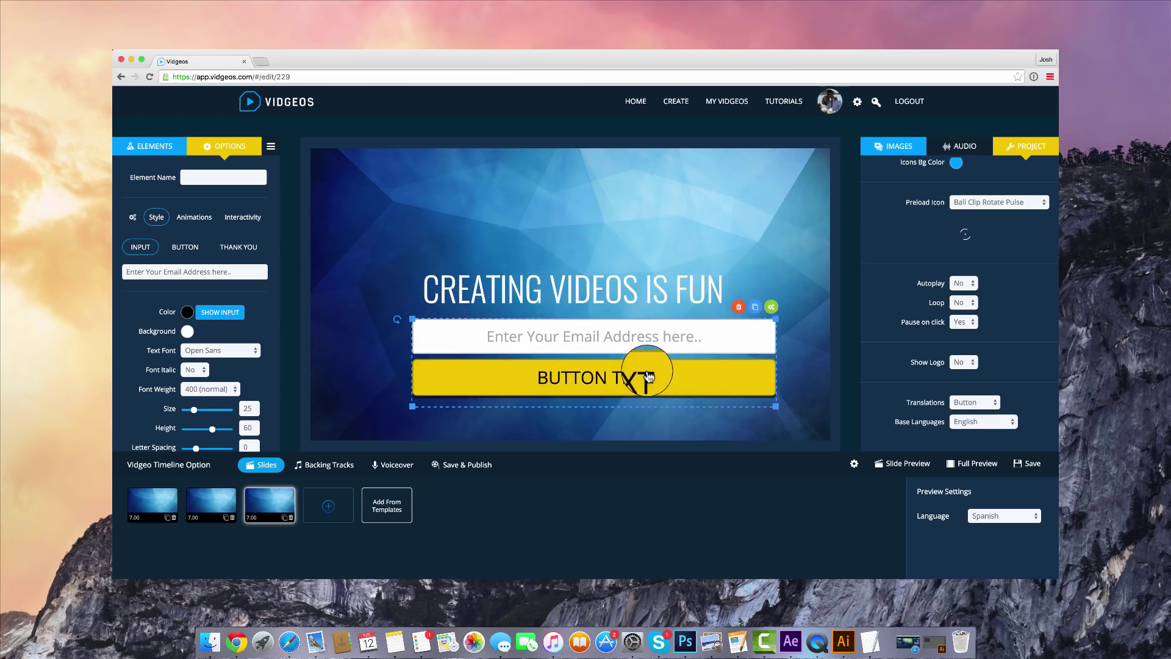
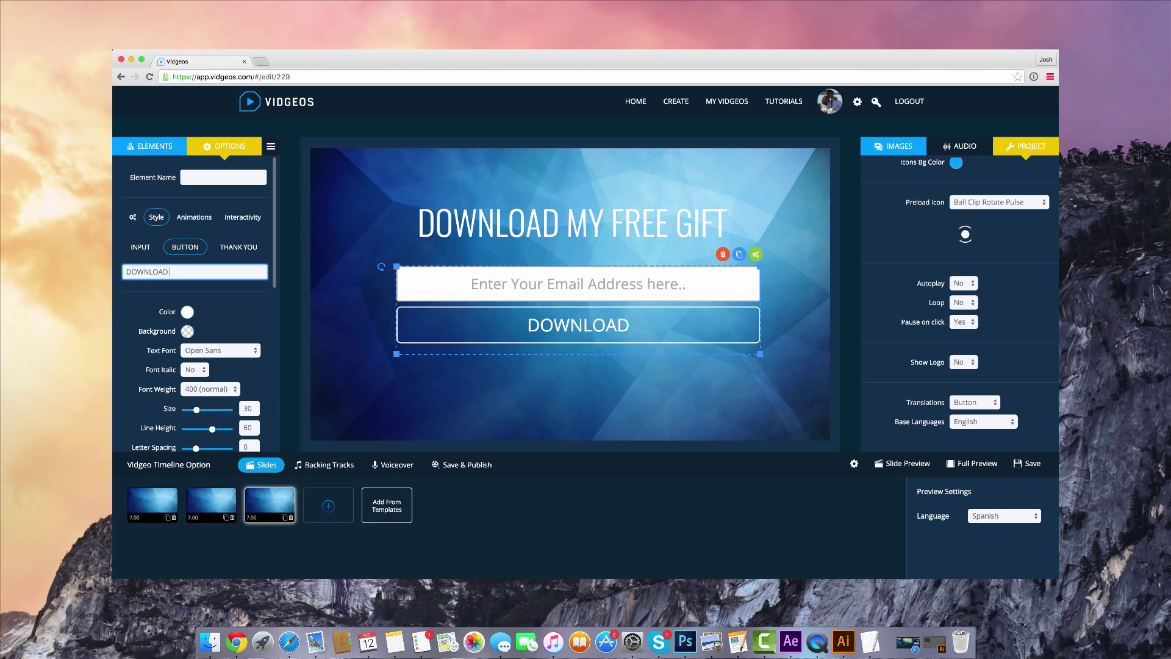
- Complete the mail form's button text as DOWNLOAD FREE GIFT NOW! and style it in Quicksand at size 26
text(GIFT NOW!)
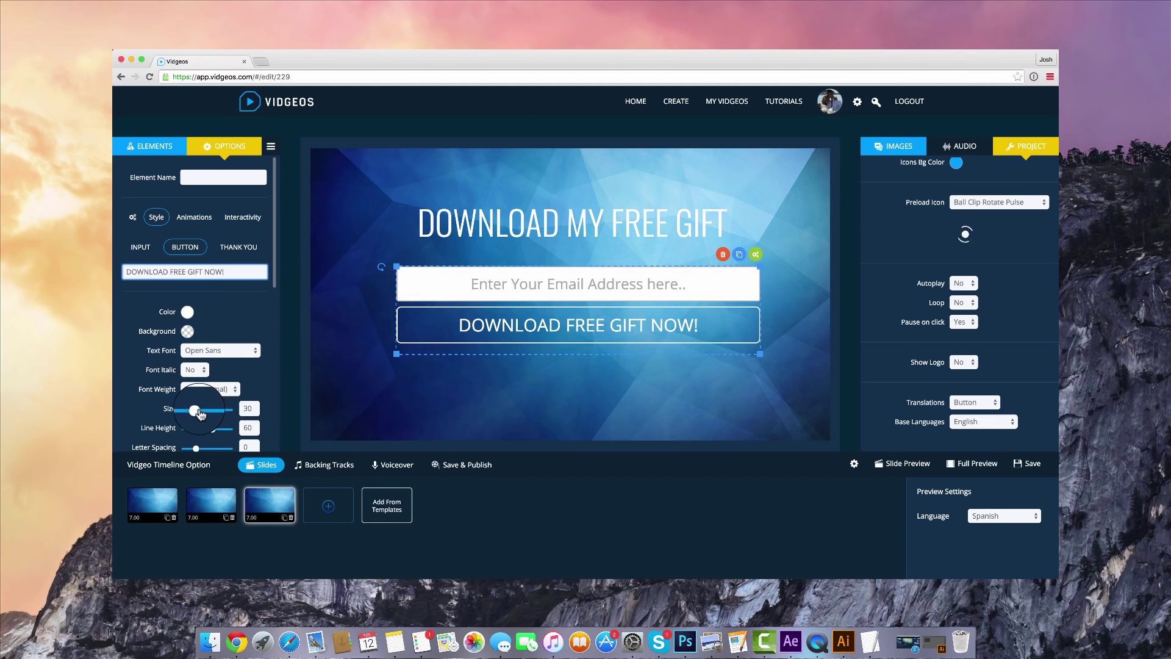
drag(194, 410, 189, 410)
click(219, 350)
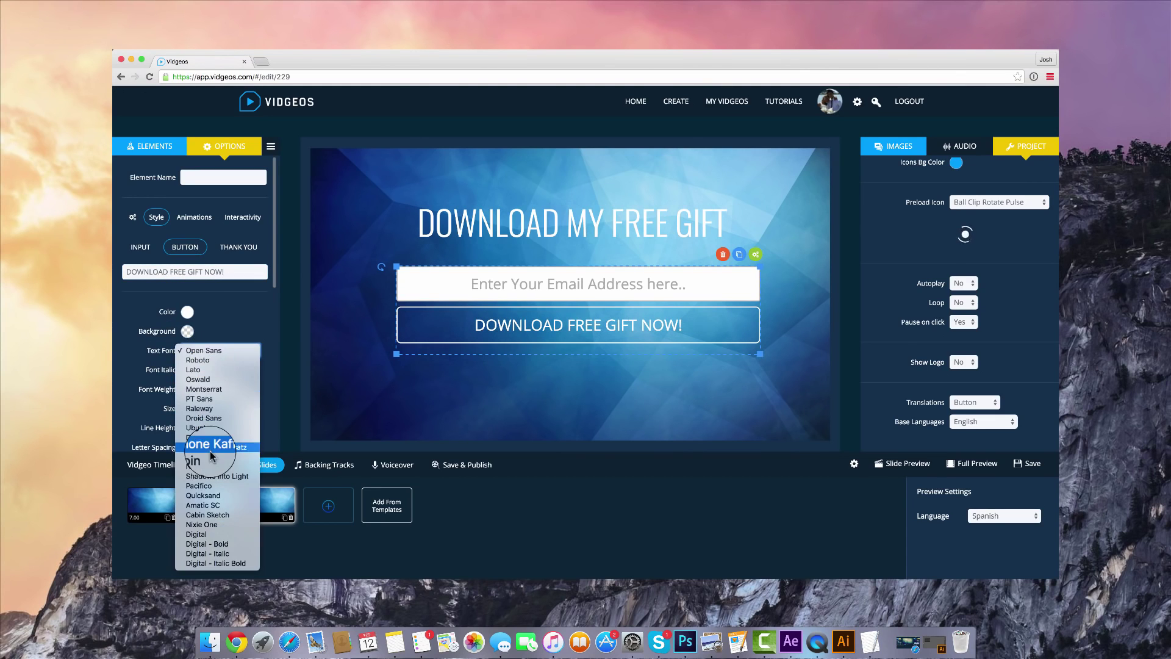
click(210, 447)
click(220, 350)
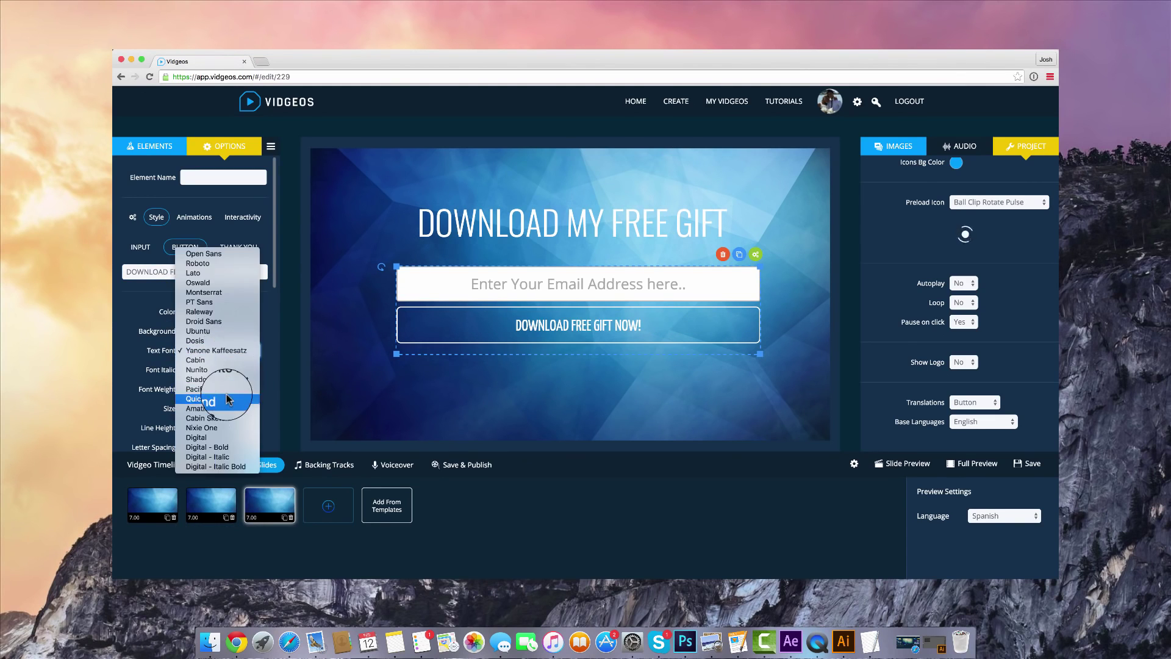
click(227, 399)
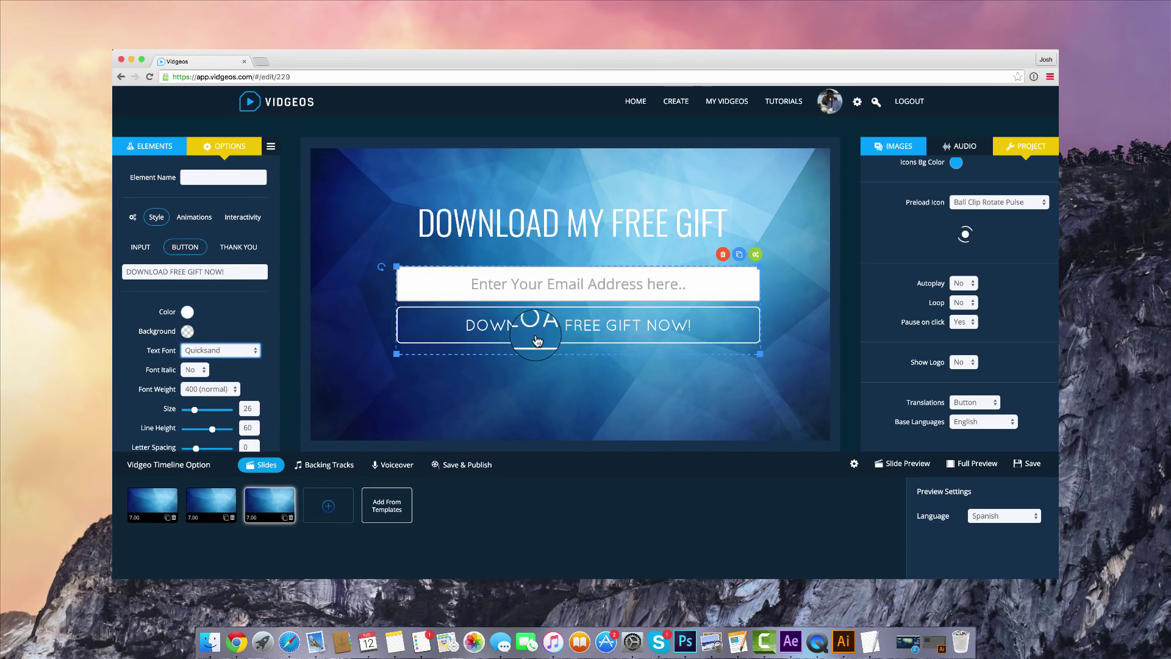
- Make the mail form's thank-you message white and reword it to "Thank You! Your free gift will be delivered inside your email inbox"
click(225, 252)
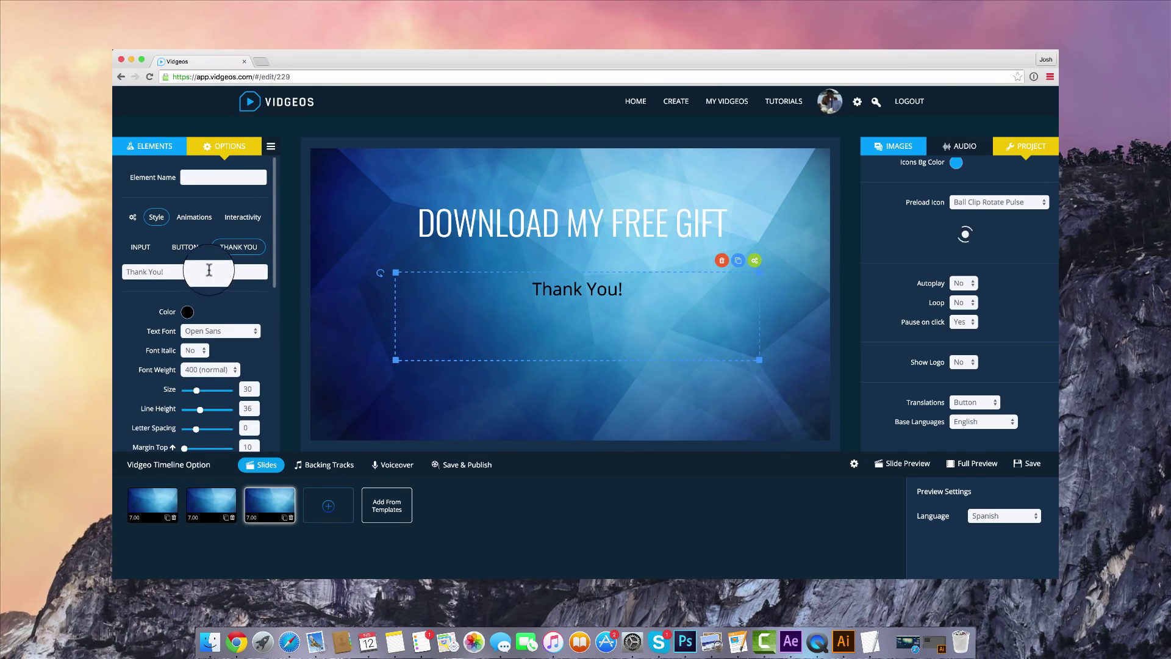
click(188, 314)
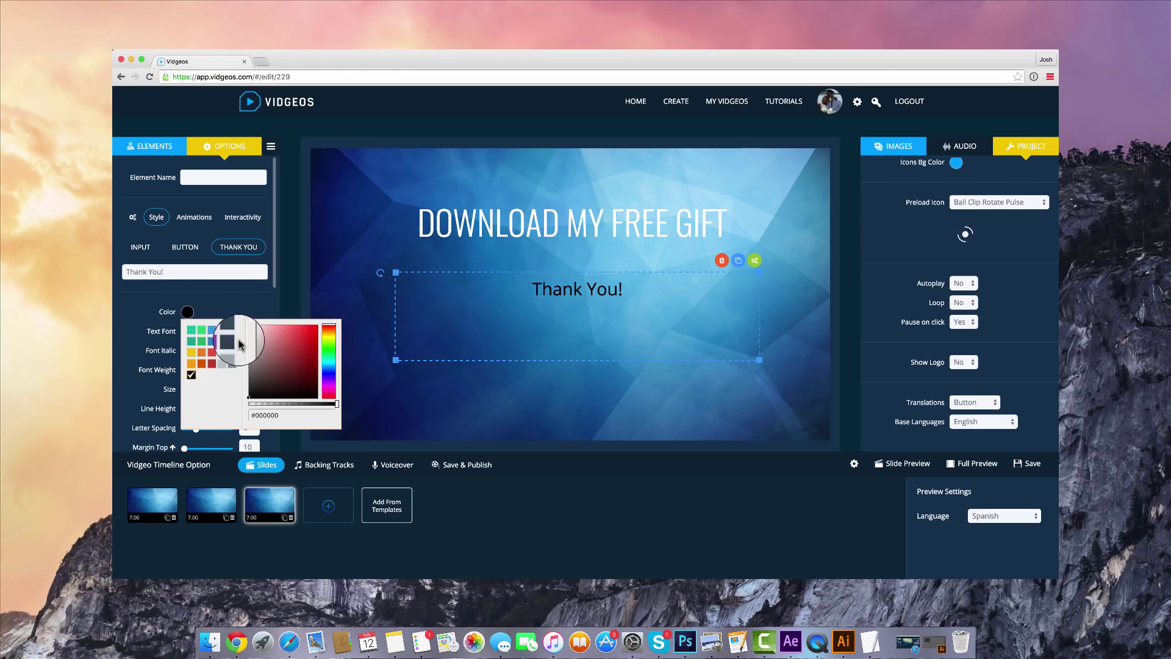
click(212, 288)
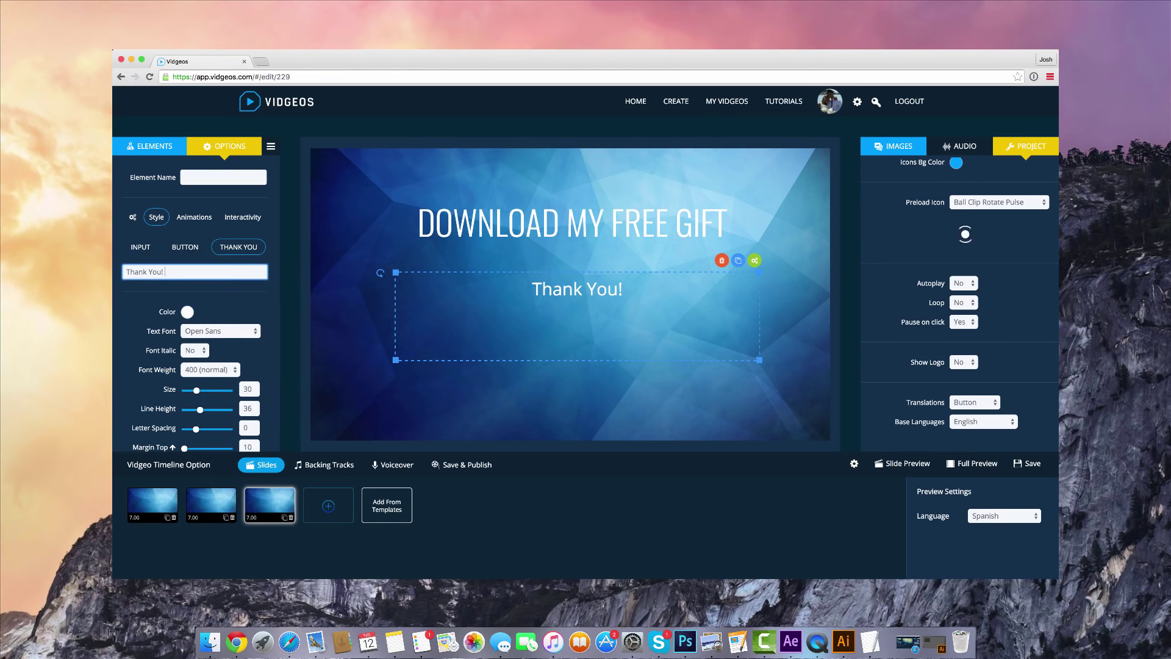
text(gift will be i)
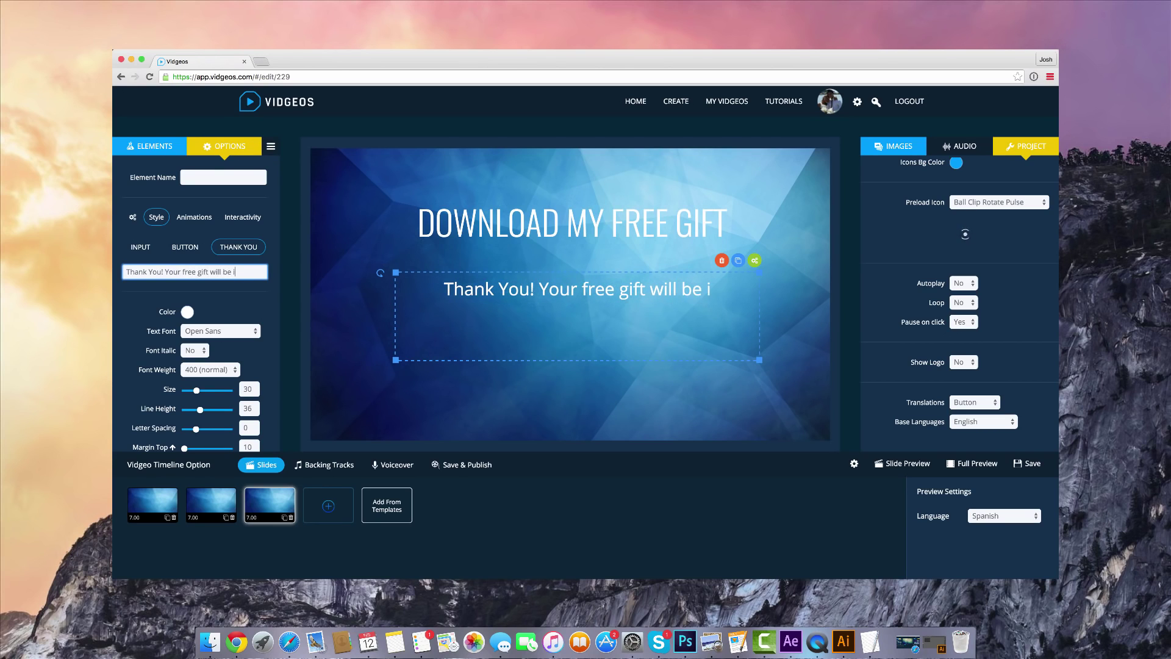
key(BackSpace)
text(delivered inside)
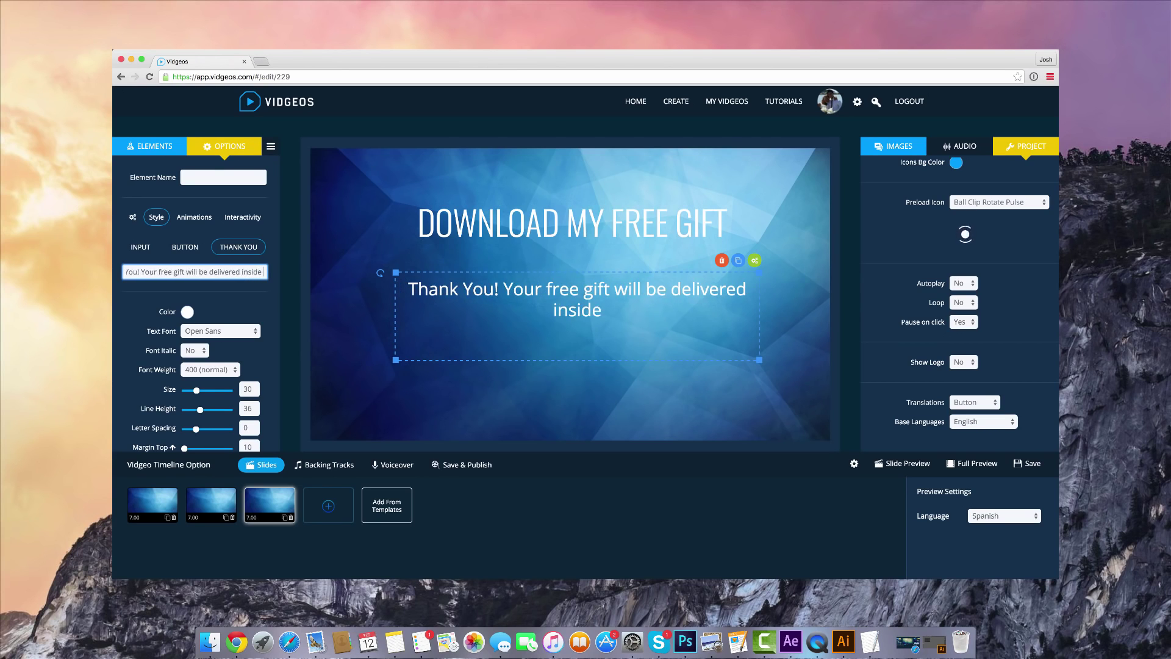
text( your email inc)
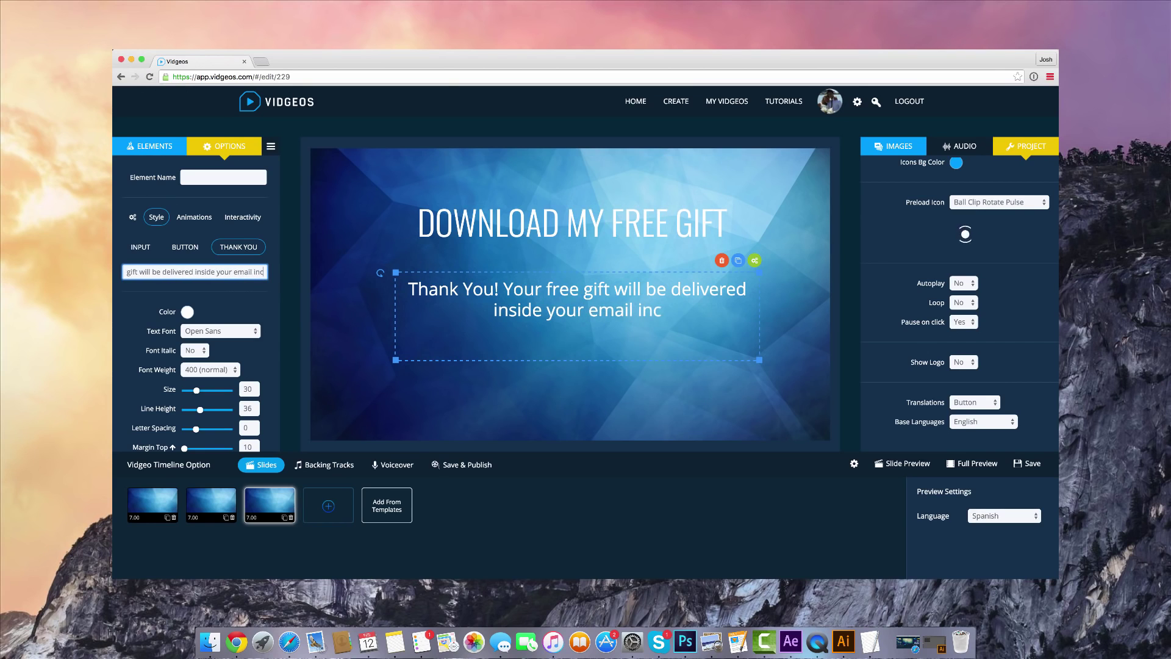
key(BackSpace)
text(box)
scroll(195, 274, down, 2)
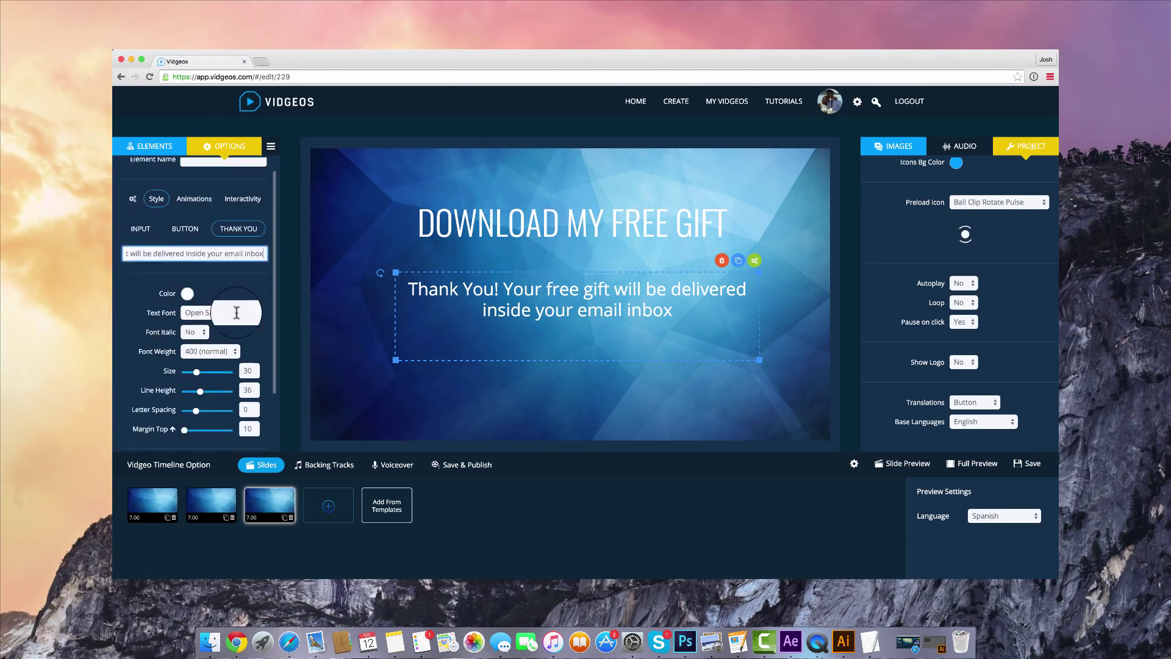
- Examine the mail form's general settings, including the overlay and the choices for When Appears and When Joined
scroll(139, 236, up, 2)
click(139, 237)
click(217, 327)
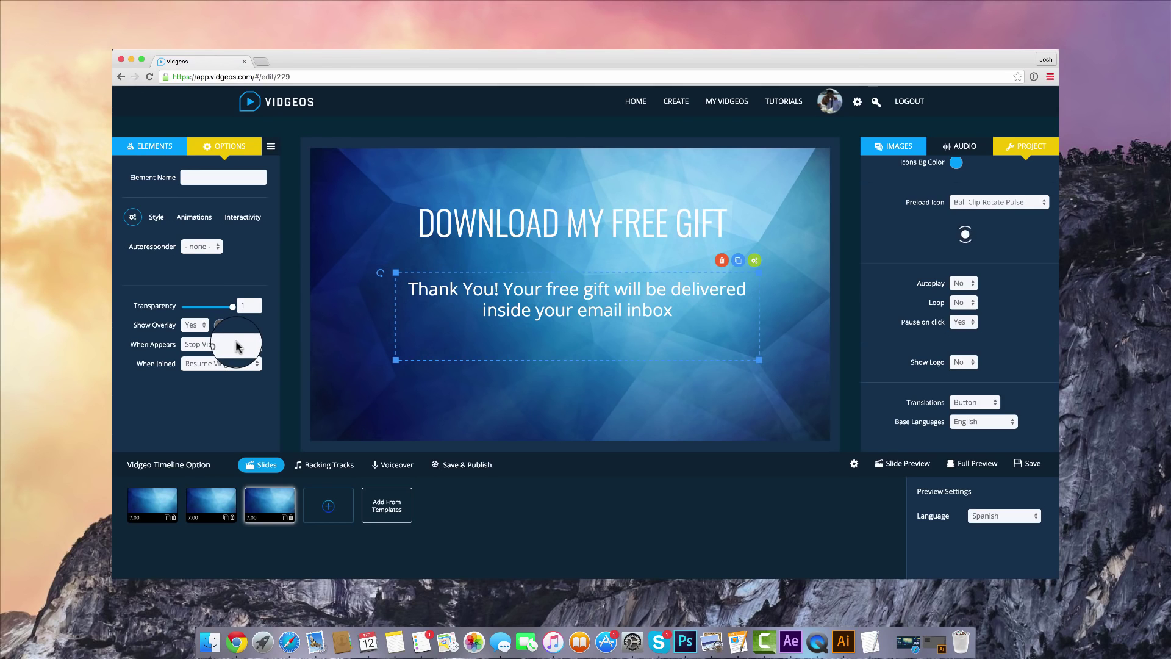
click(237, 347)
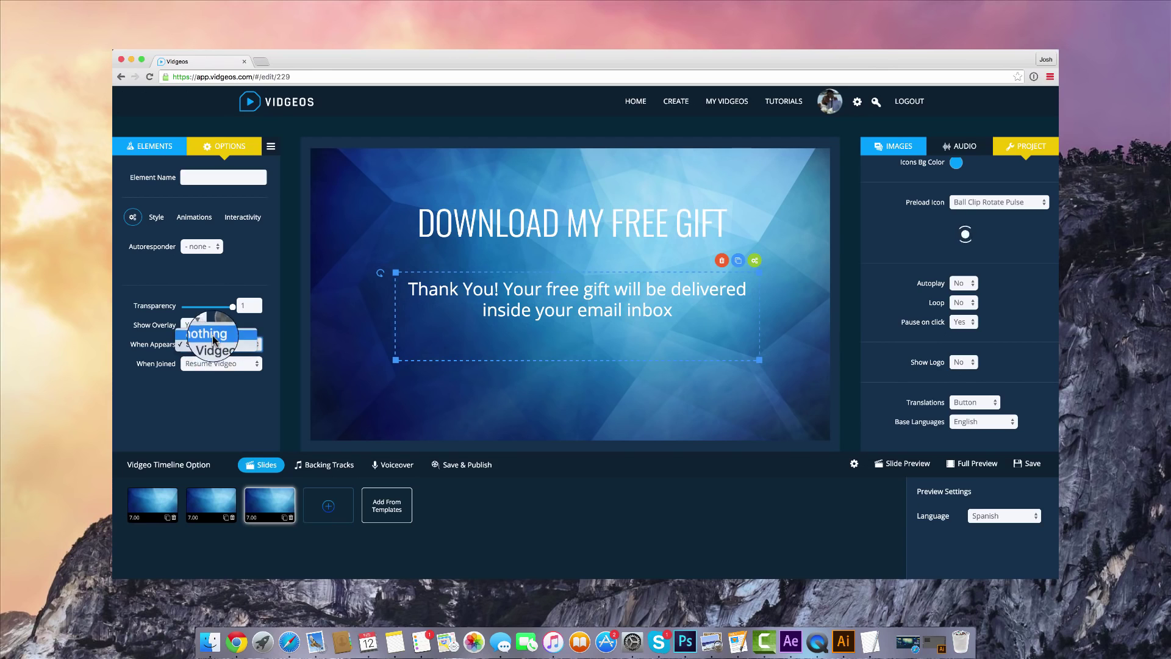
click(240, 370)
click(242, 369)
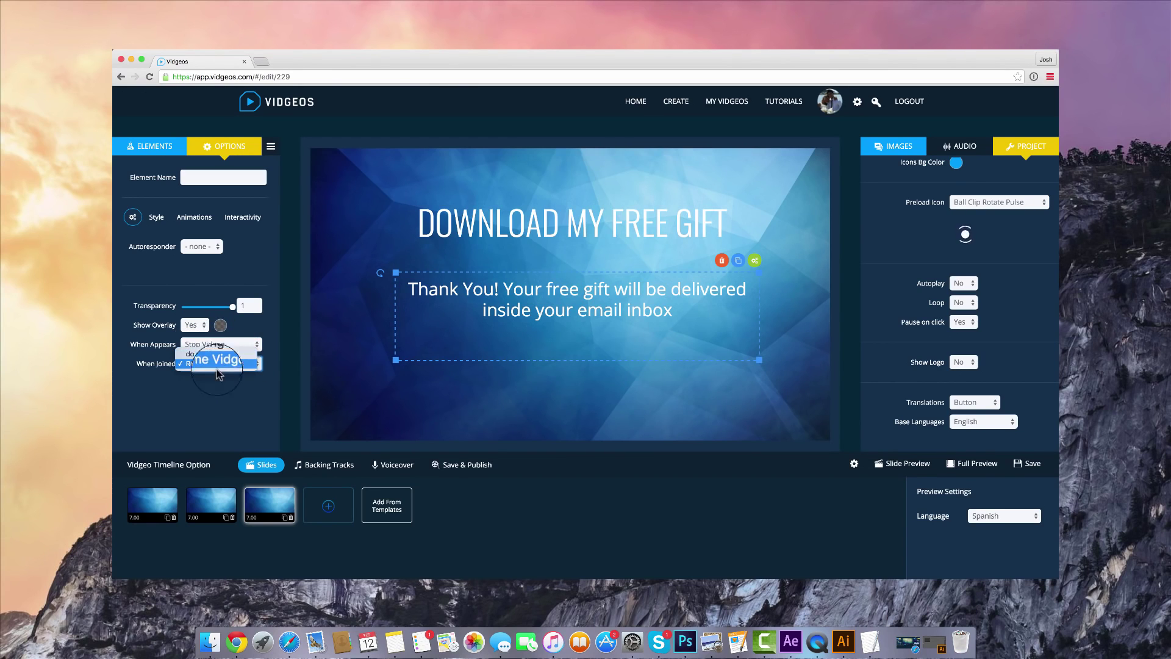
click(217, 368)
click(262, 306)
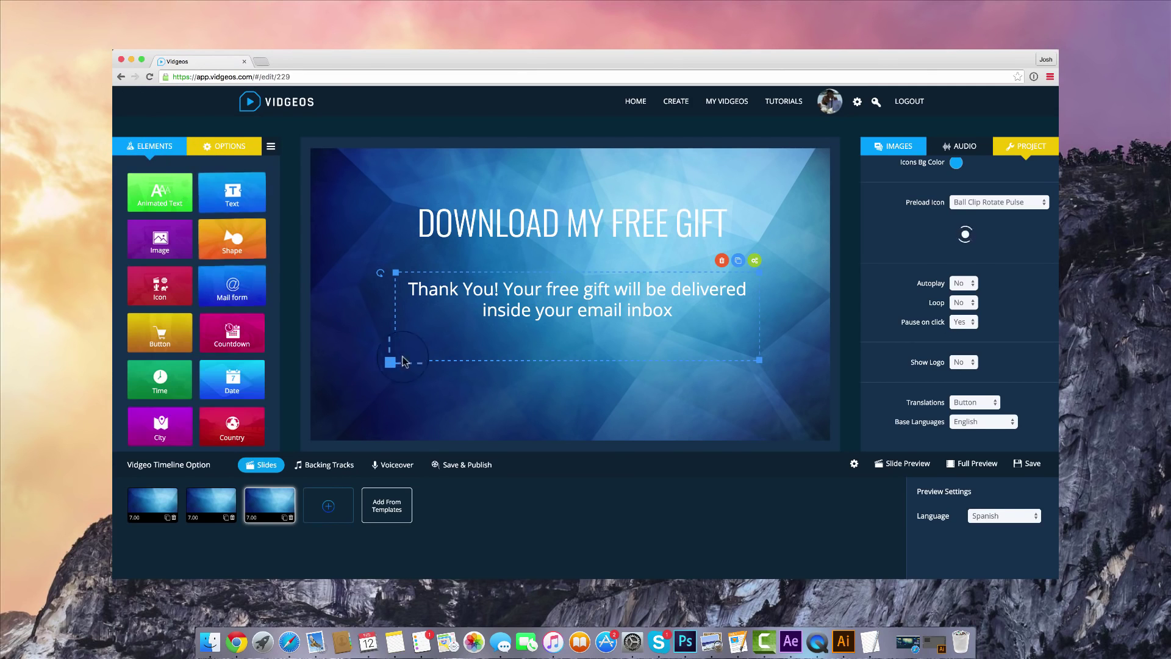
- Move the DOWNLOAD MY FREE GIFT heading and the thank-you message slightly down on the slide
click(633, 291)
click(634, 227)
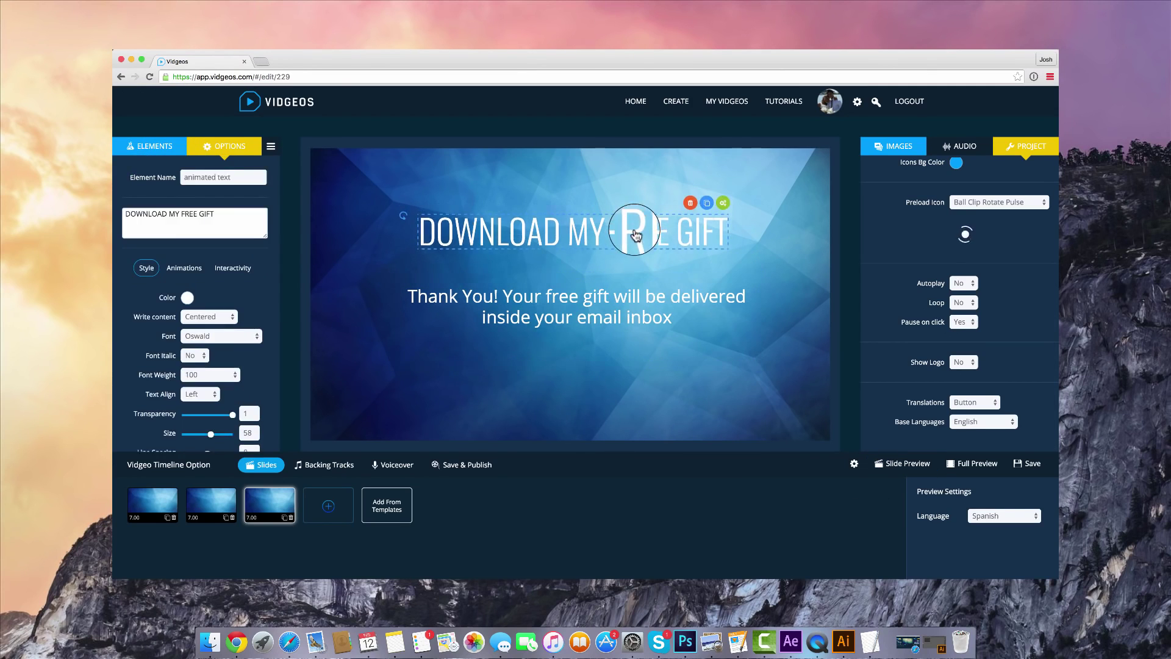
click(710, 322)
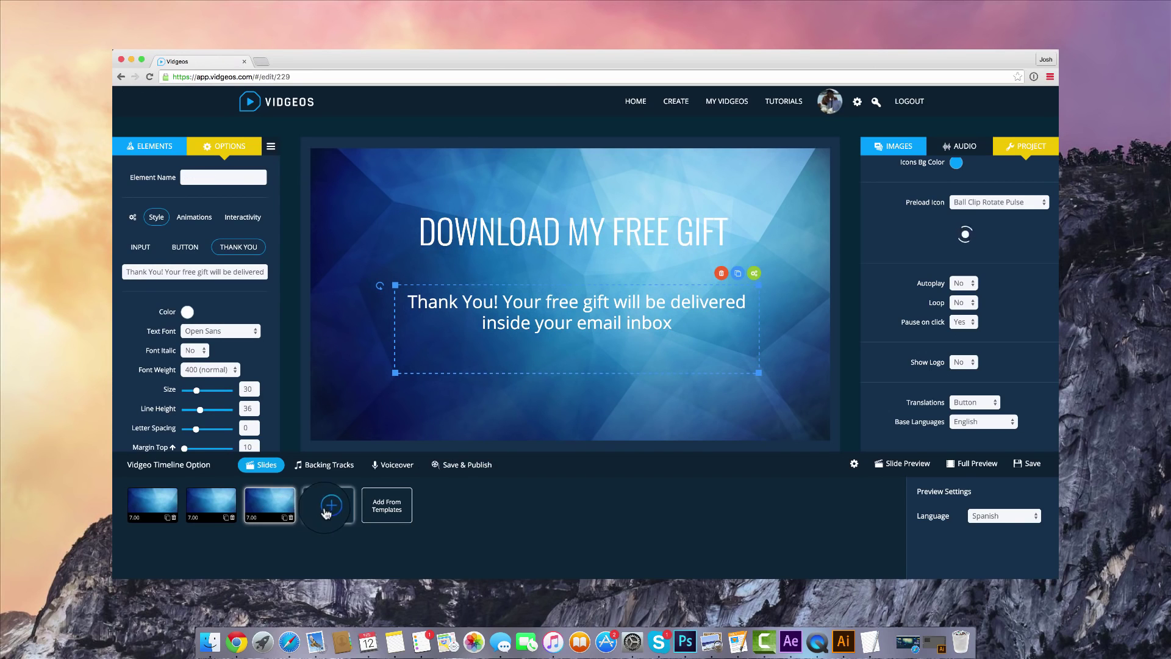
- Duplicate the third slide and give the third slide the blue-green starry background image
click(285, 518)
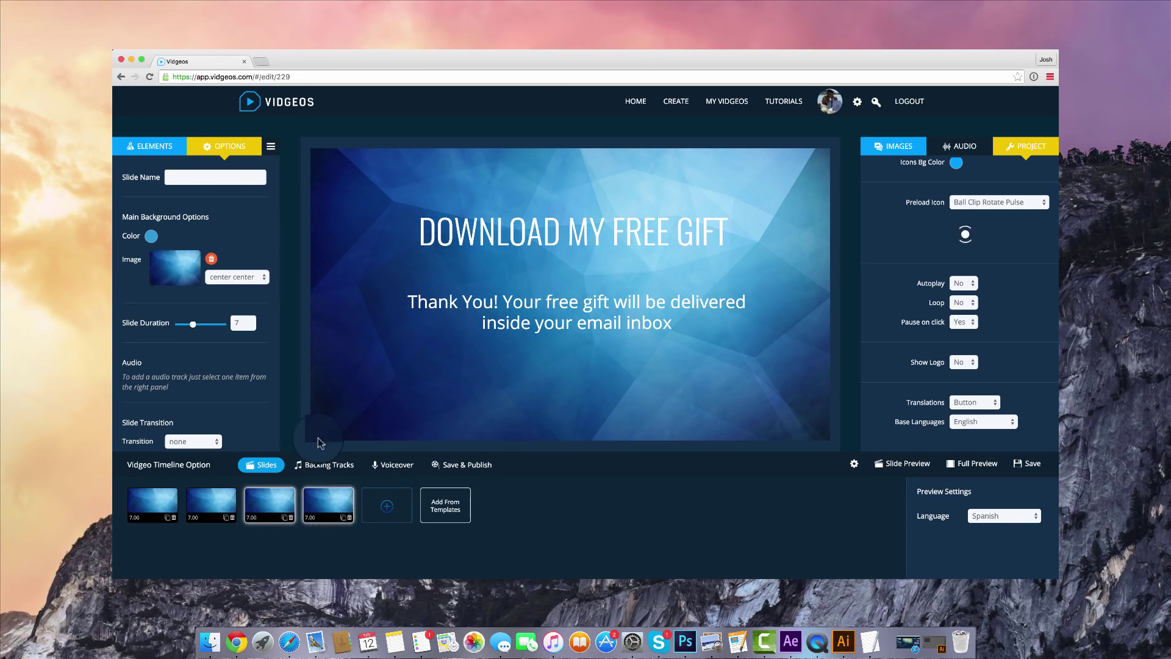
click(903, 150)
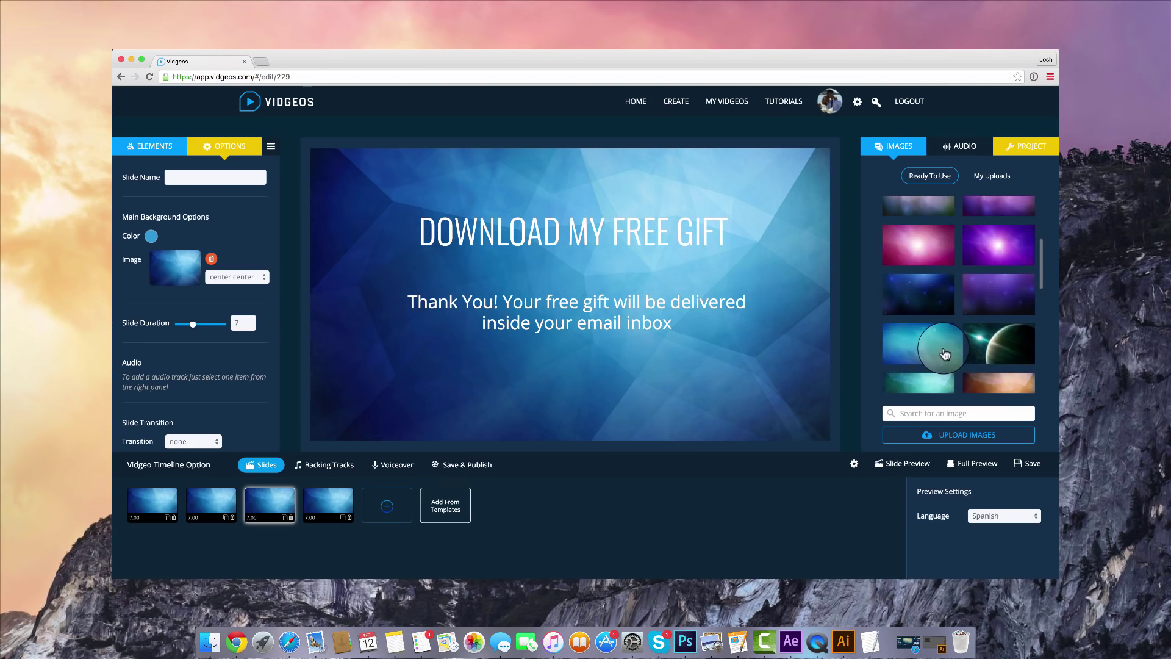
click(919, 343)
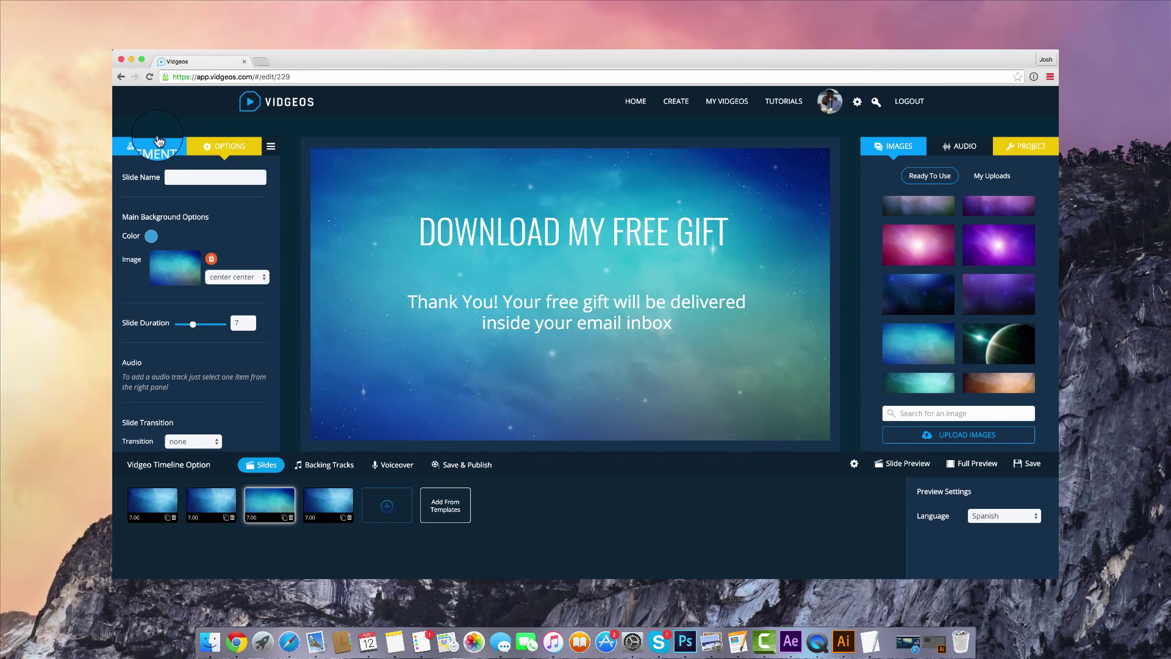
- Delete the mail form from the third slide and move the DOWNLOAD MY FREE GIFT heading further down
click(599, 298)
click(726, 273)
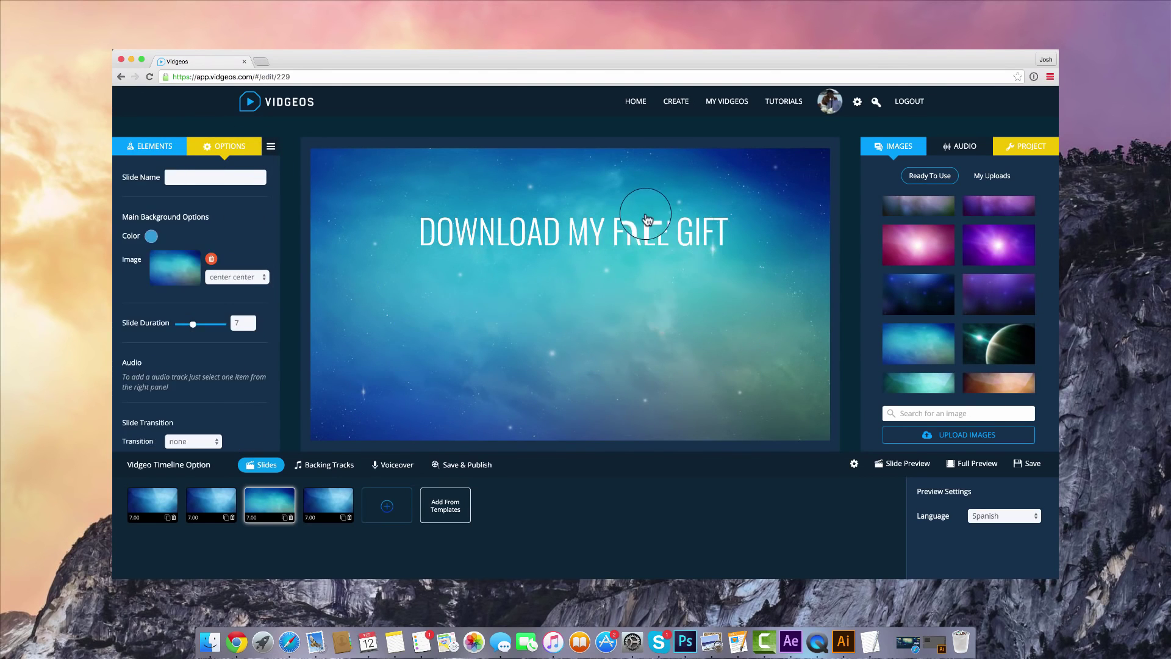
click(643, 231)
- Add a countdown below the heading, ending 16 February, 2016, in the -5.0 Eastern Time zone
click(160, 145)
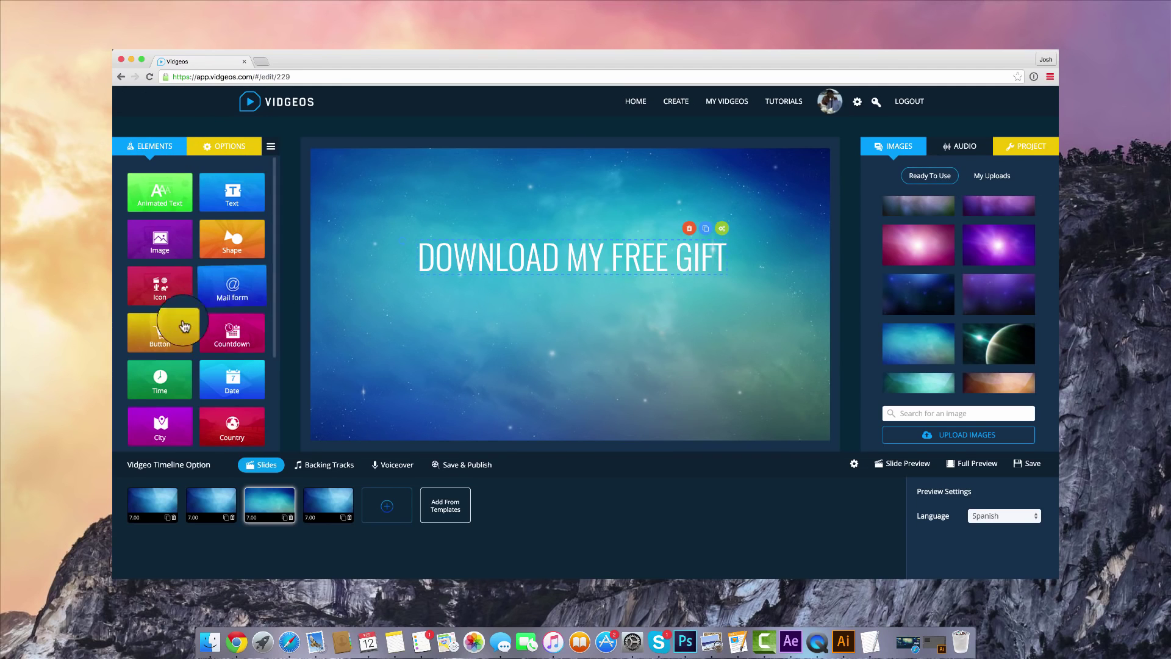
click(239, 332)
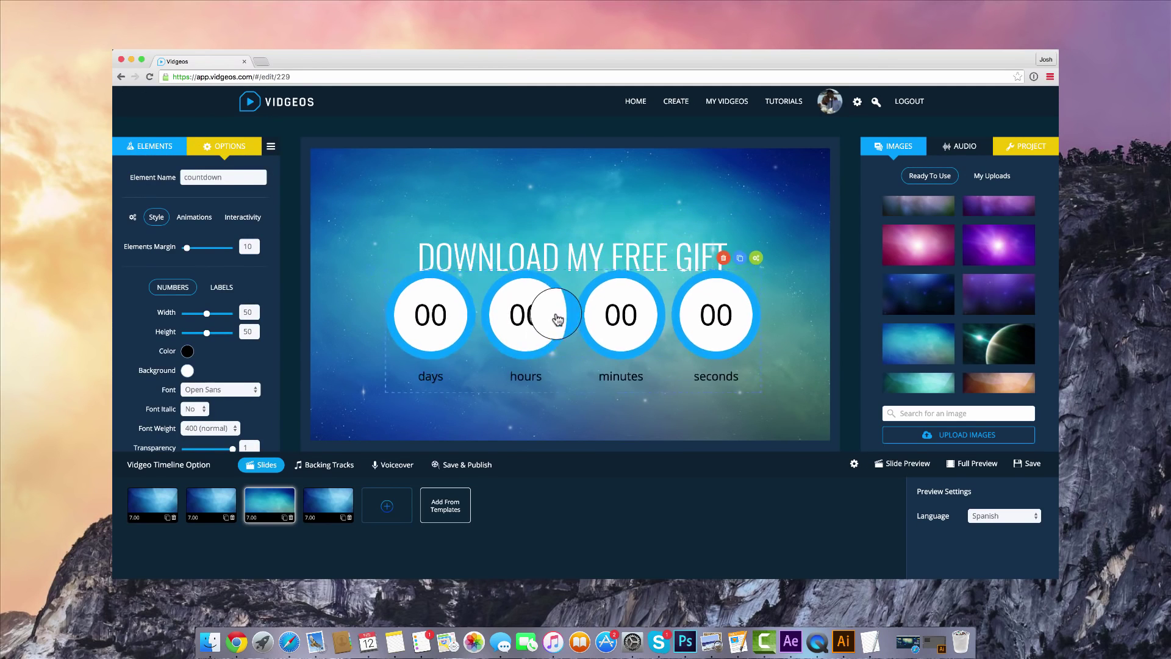
click(134, 219)
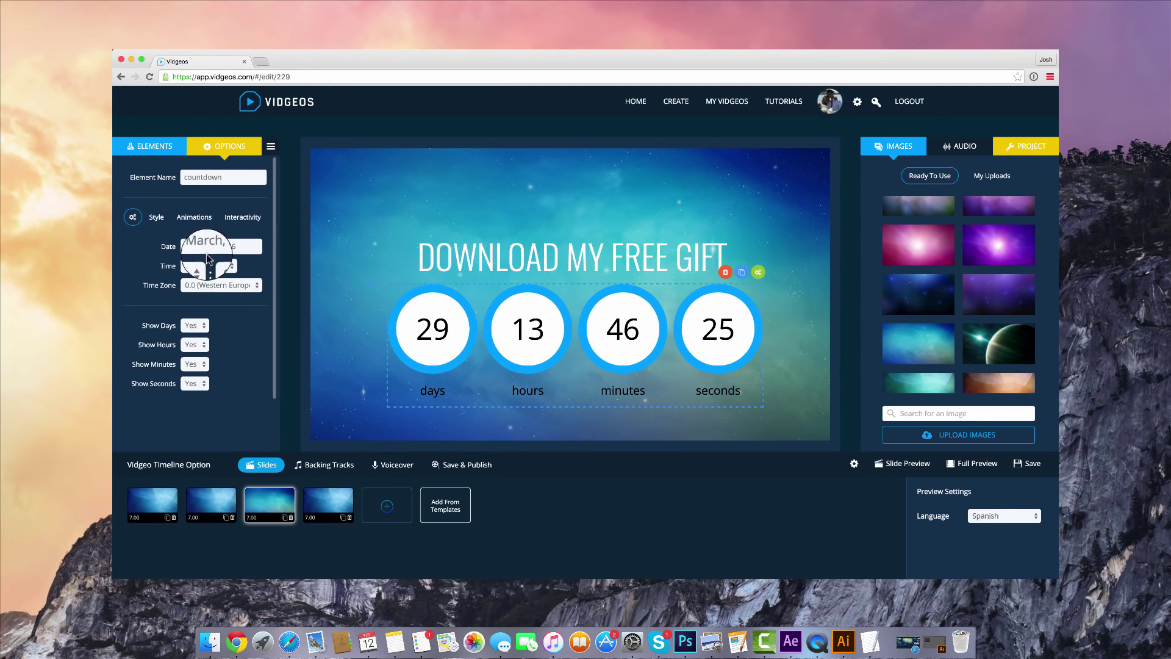
click(221, 246)
click(188, 262)
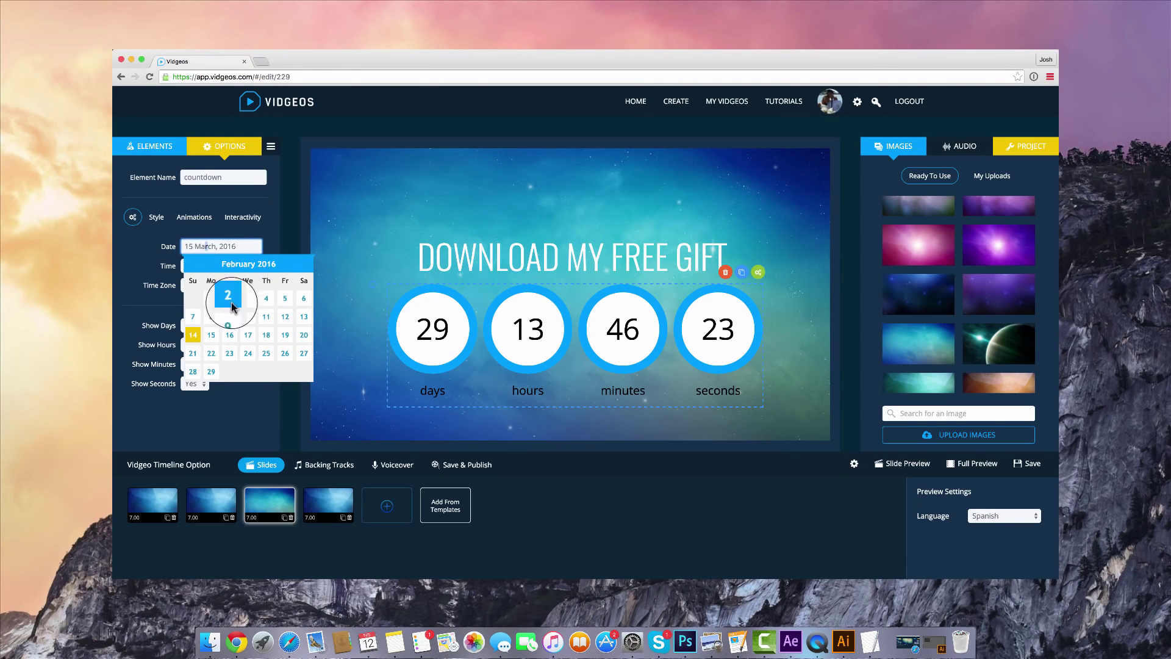
click(231, 335)
click(244, 283)
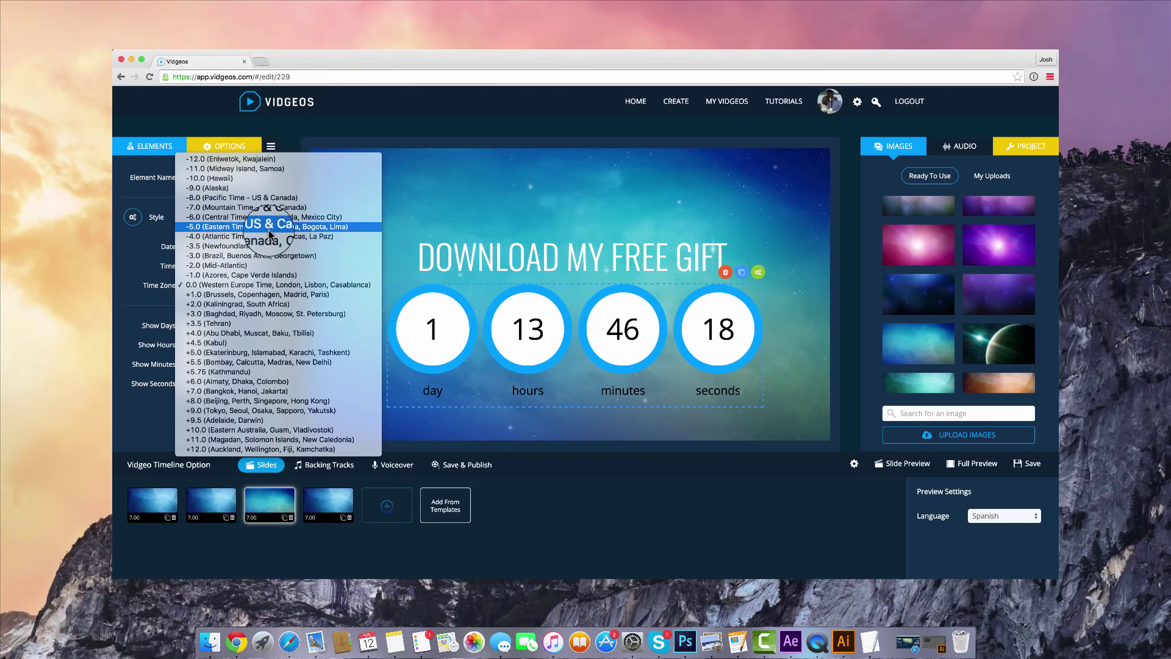
click(263, 226)
- Shrink the countdown's number circles to a width and height of 32 and make their blue border thinner
click(157, 220)
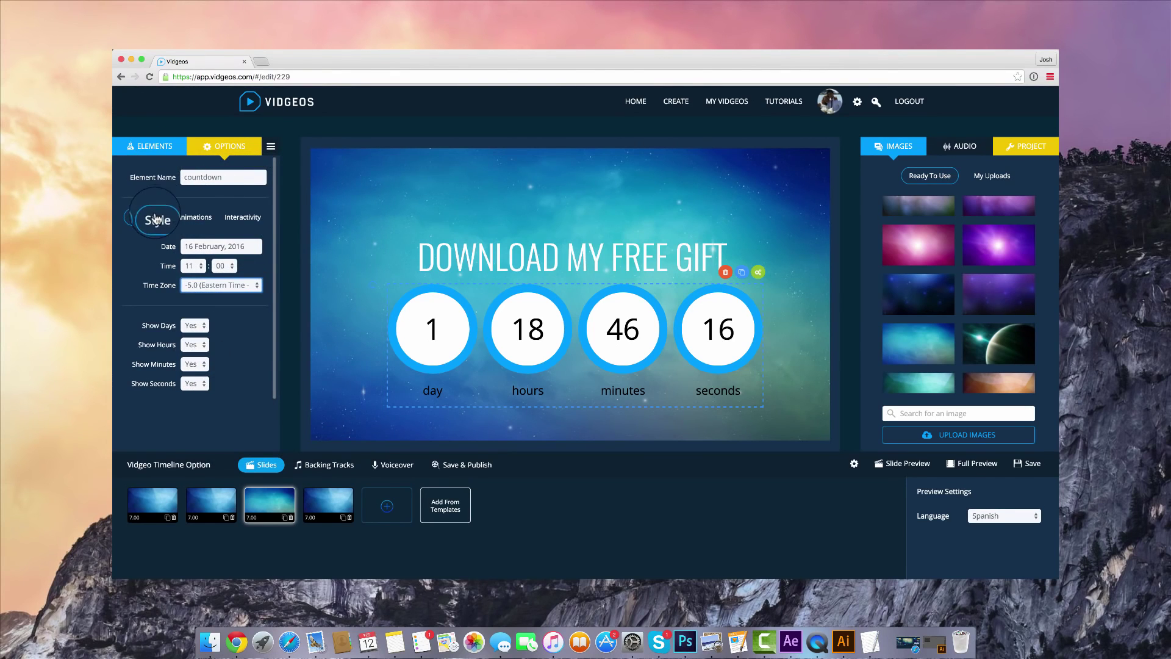
drag(204, 315, 197, 335)
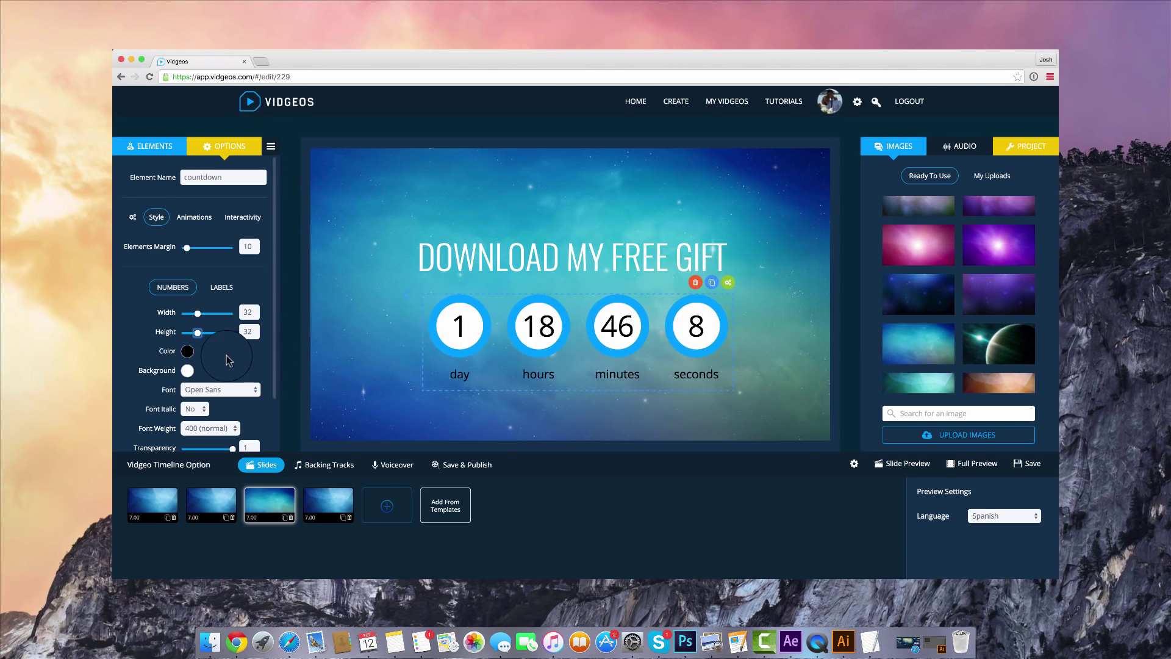
scroll(228, 360, down, 10)
drag(193, 314, 189, 317)
scroll(202, 293, up, 10)
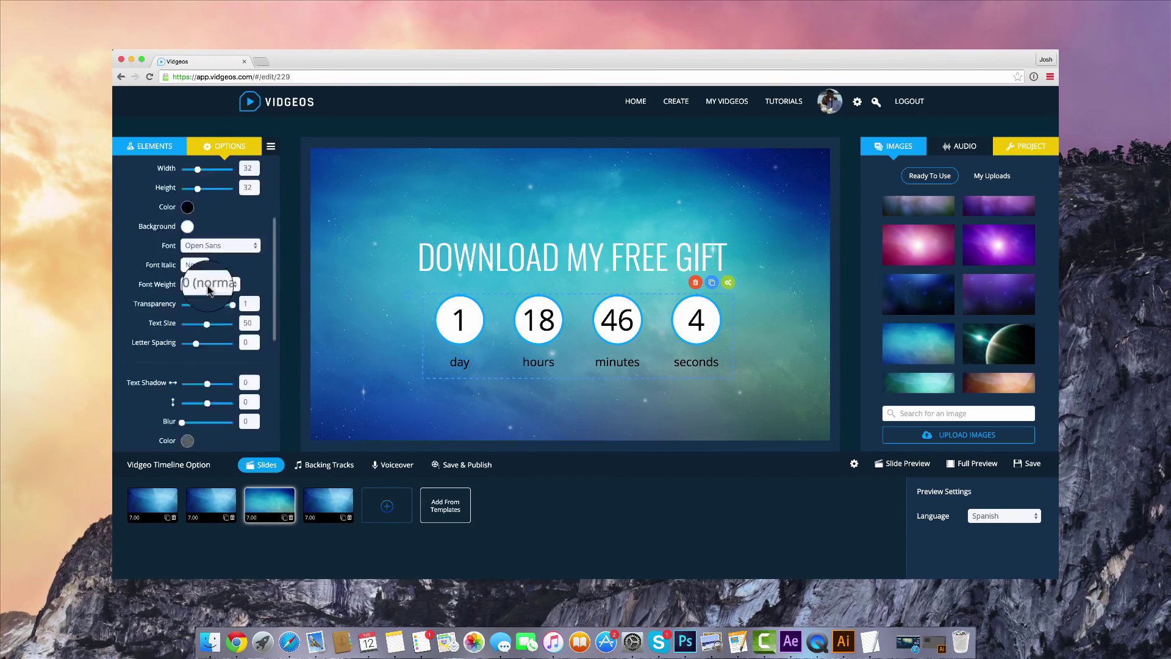
- Make the countdown circles' background fully transparent and color the numbers white
click(188, 343)
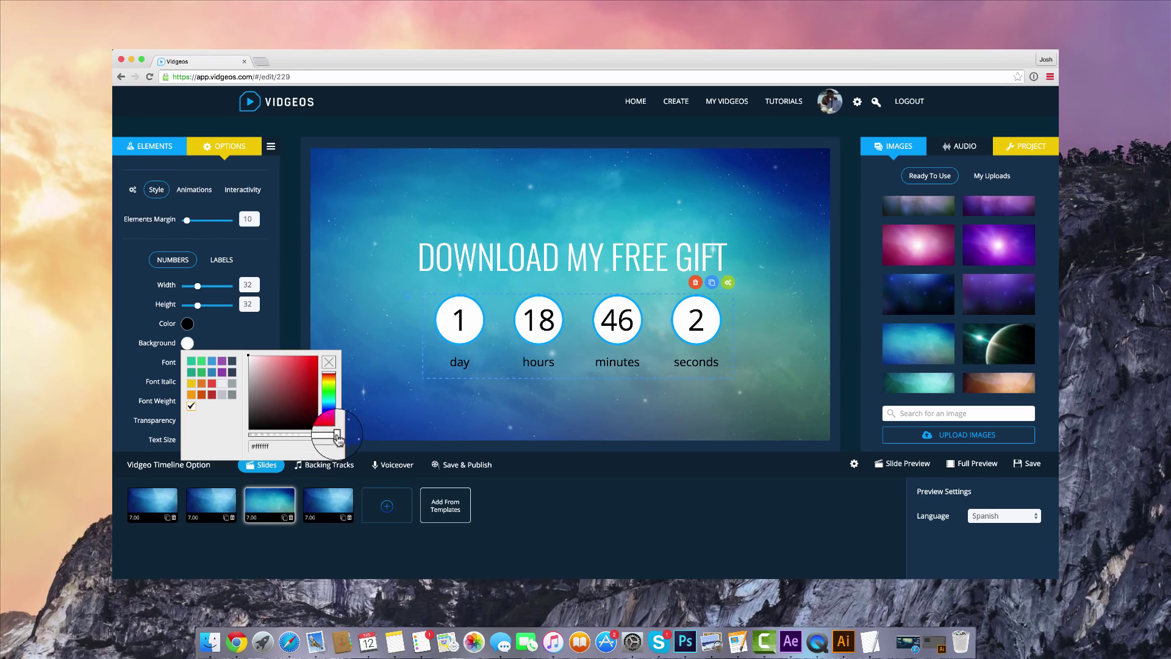
drag(323, 442, 250, 435)
click(187, 324)
drag(305, 397, 251, 339)
click(212, 307)
scroll(220, 333, down, 1)
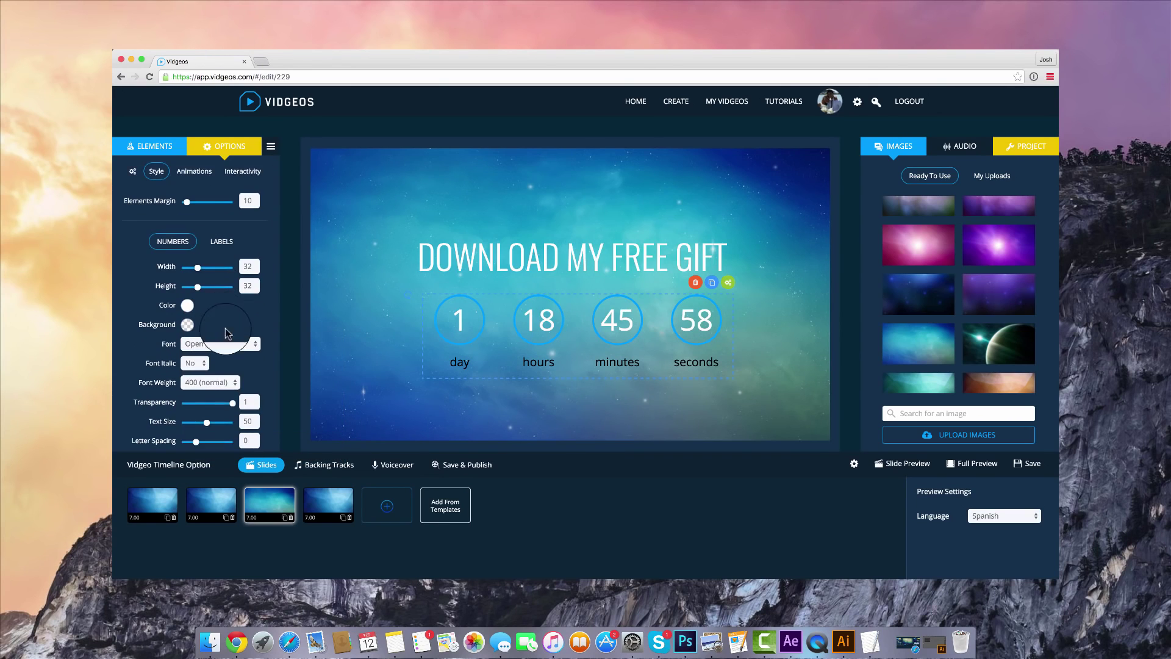
- Set the countdown numbers to the Oswald font with a font weight of 100
click(219, 344)
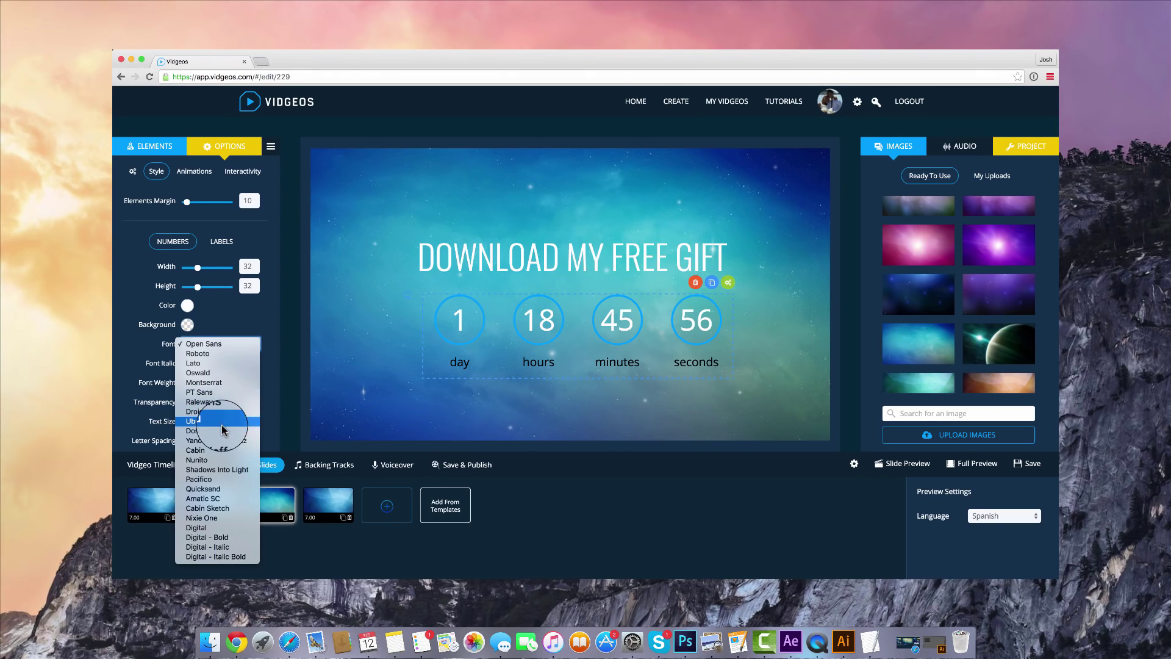
click(226, 343)
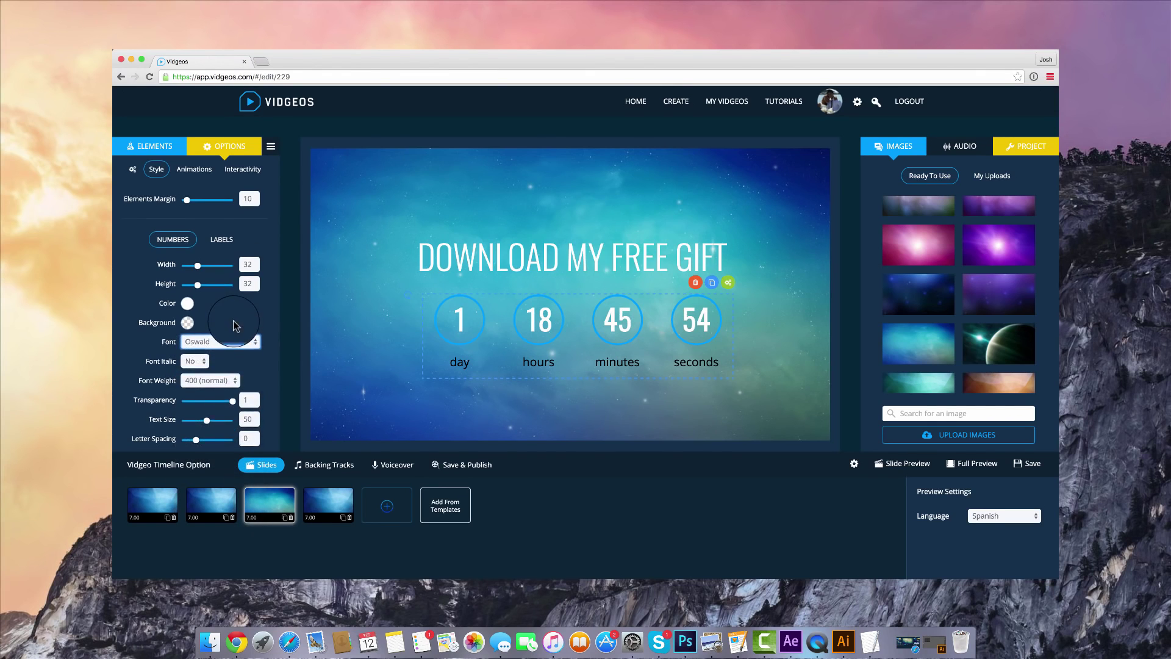
scroll(226, 332, down, 2)
click(213, 344)
click(215, 316)
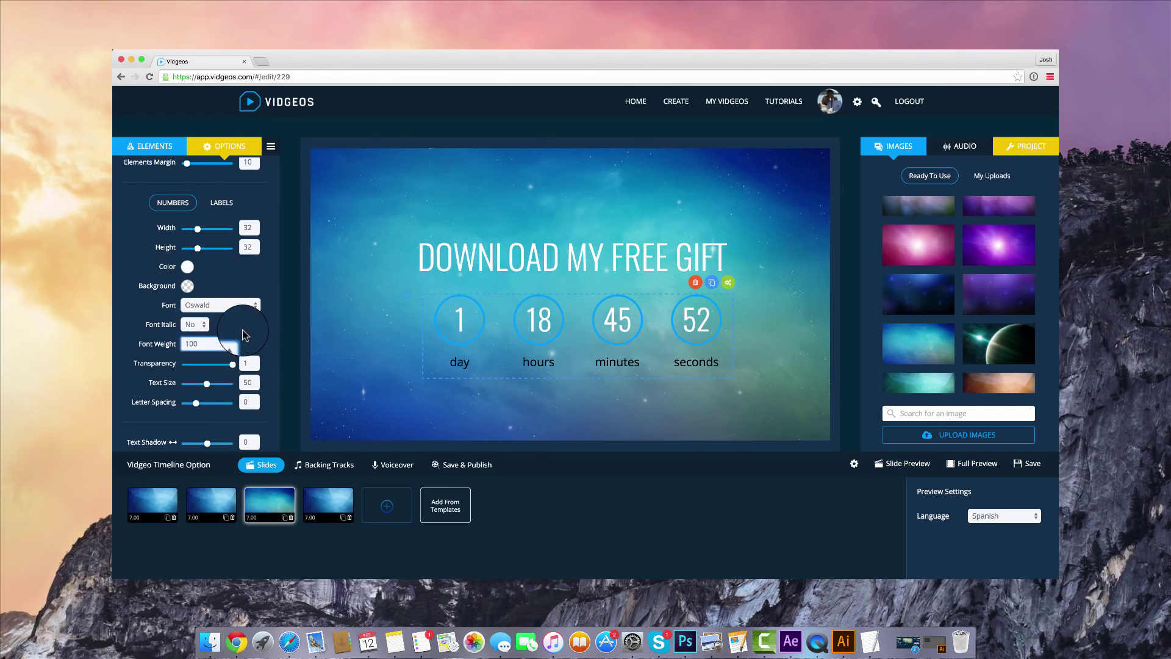
- Change the color of the countdown's labels to white
scroll(238, 343, down, 4)
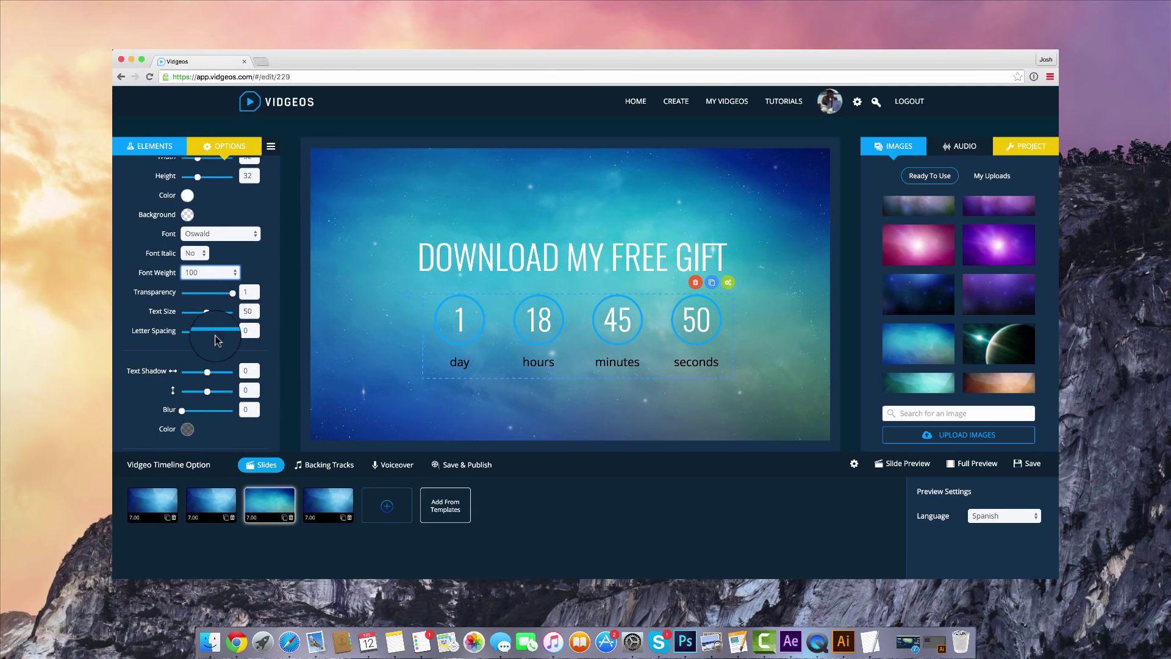
scroll(206, 270, down, 10)
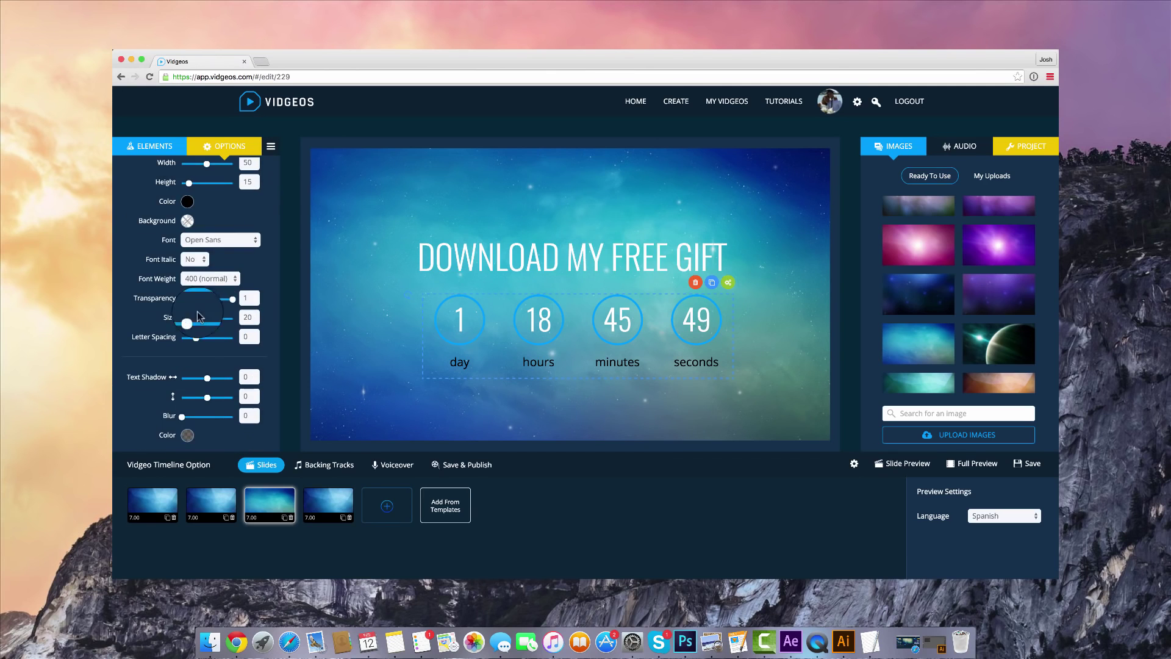
click(187, 201)
click(259, 245)
click(214, 197)
scroll(213, 201, up, 2)
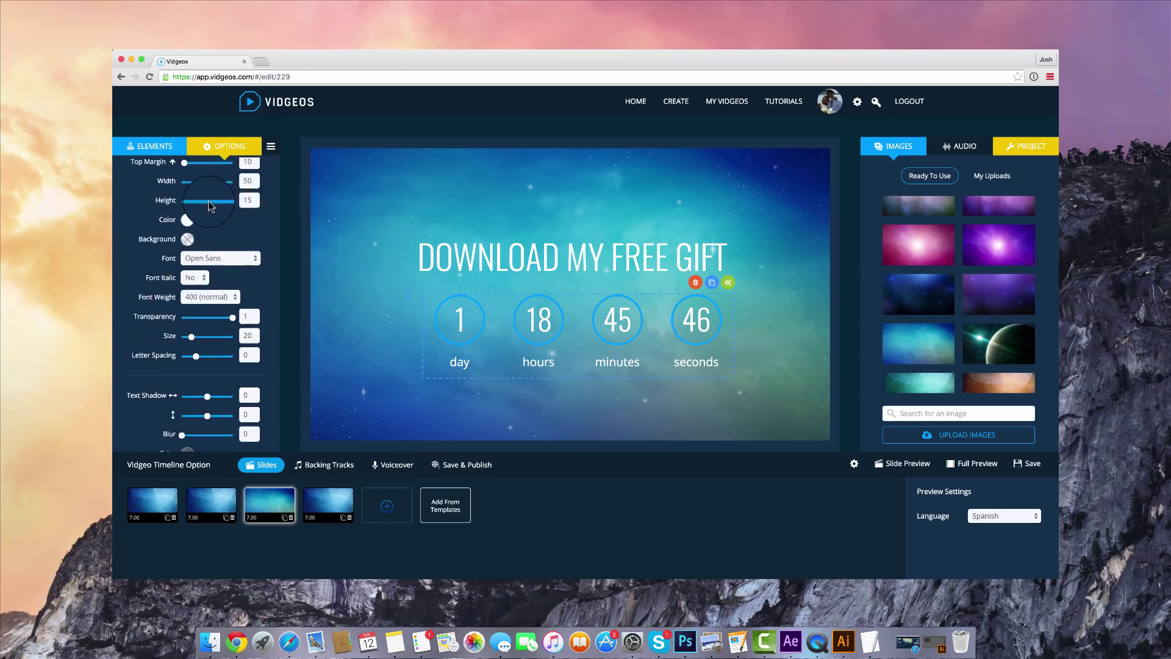
- Set the countdown labels' height to 6 and width to 41, and center the countdown beneath the heading
drag(188, 257, 184, 254)
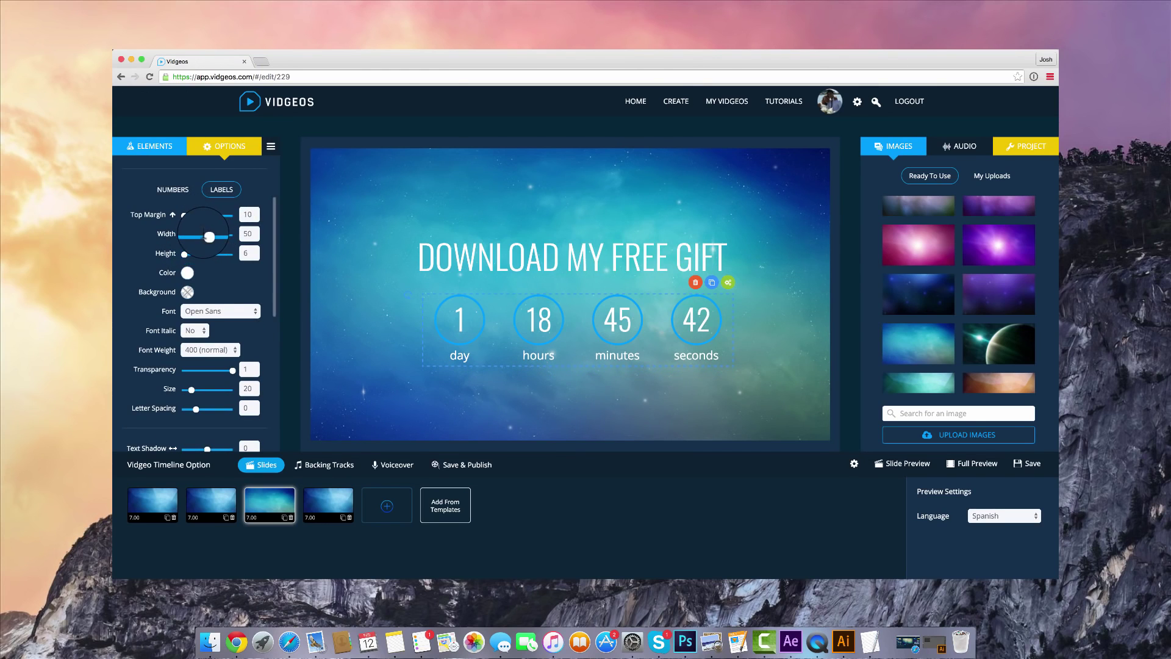
drag(195, 238, 204, 240)
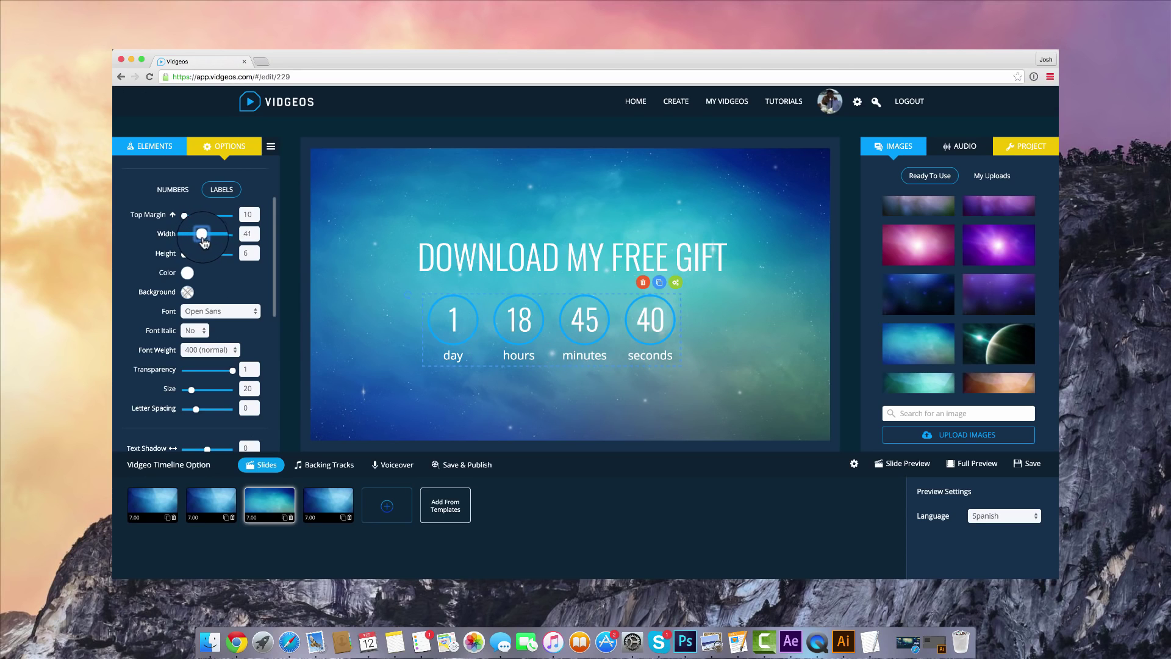
drag(596, 357, 616, 350)
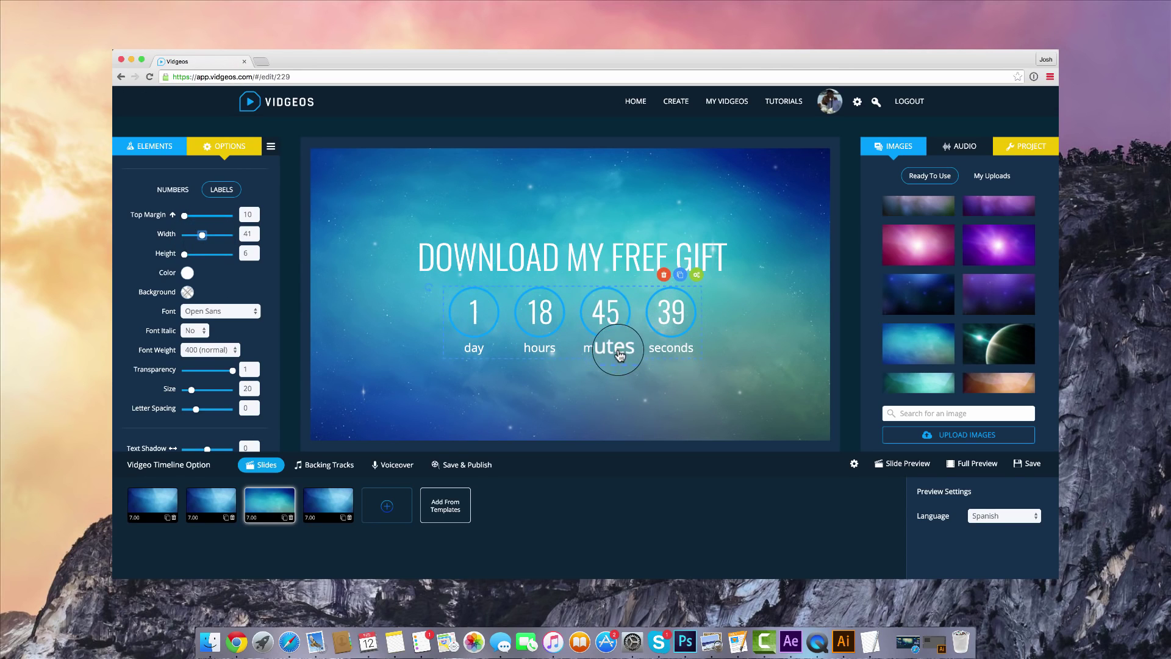
- Change the heading text to "OFFER ENDING IN JUST..." and reposition the heading and countdown toward the slide's center
click(595, 262)
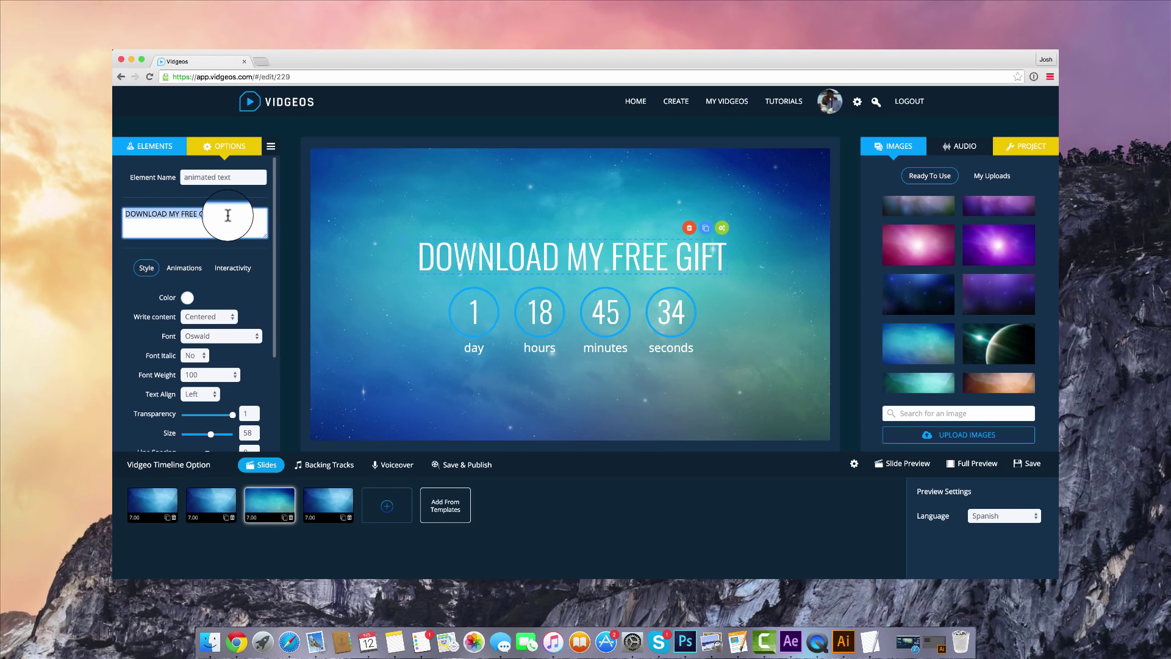
text(OFFER ENDING IN JUST...)
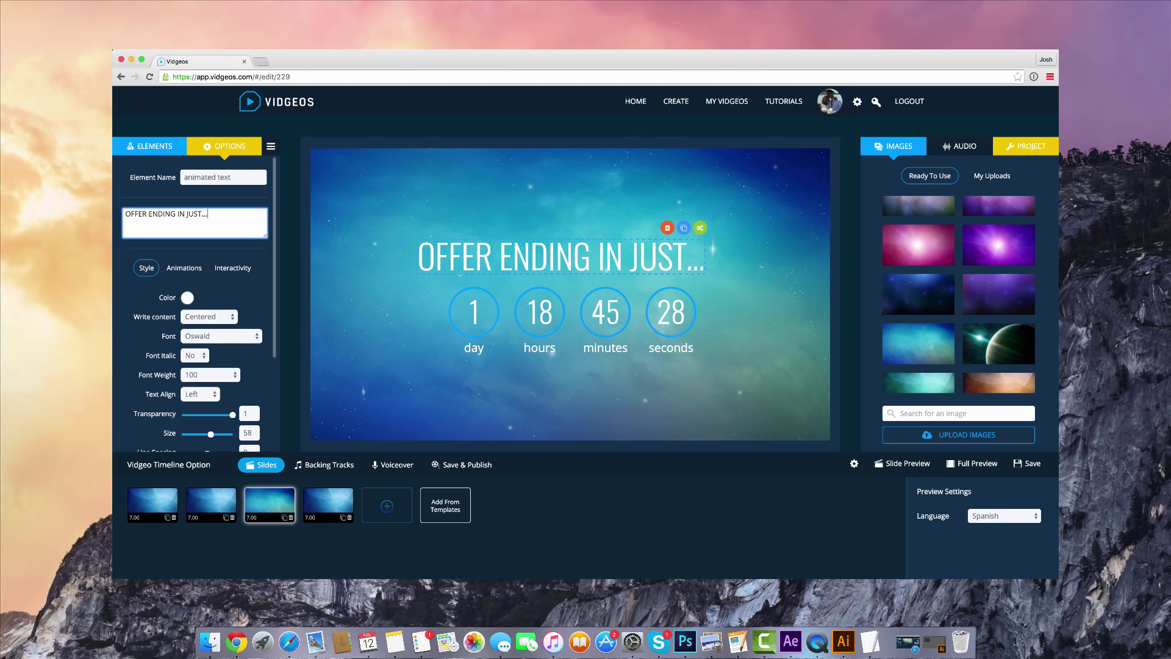
click(562, 336)
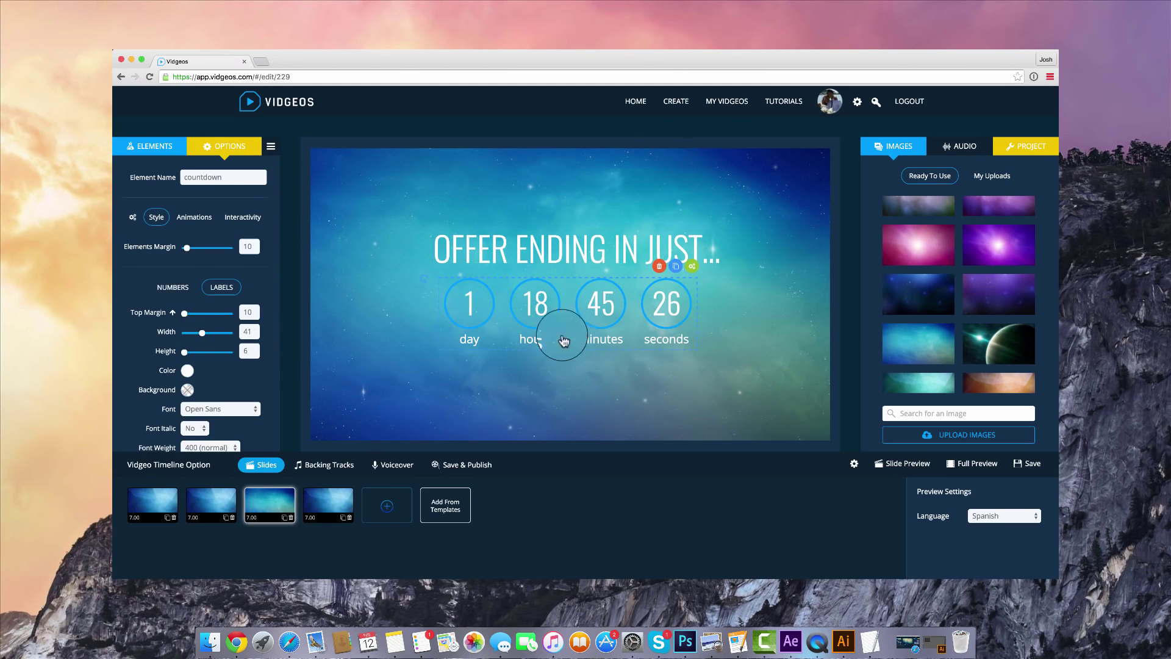
scroll(208, 273, down, 10)
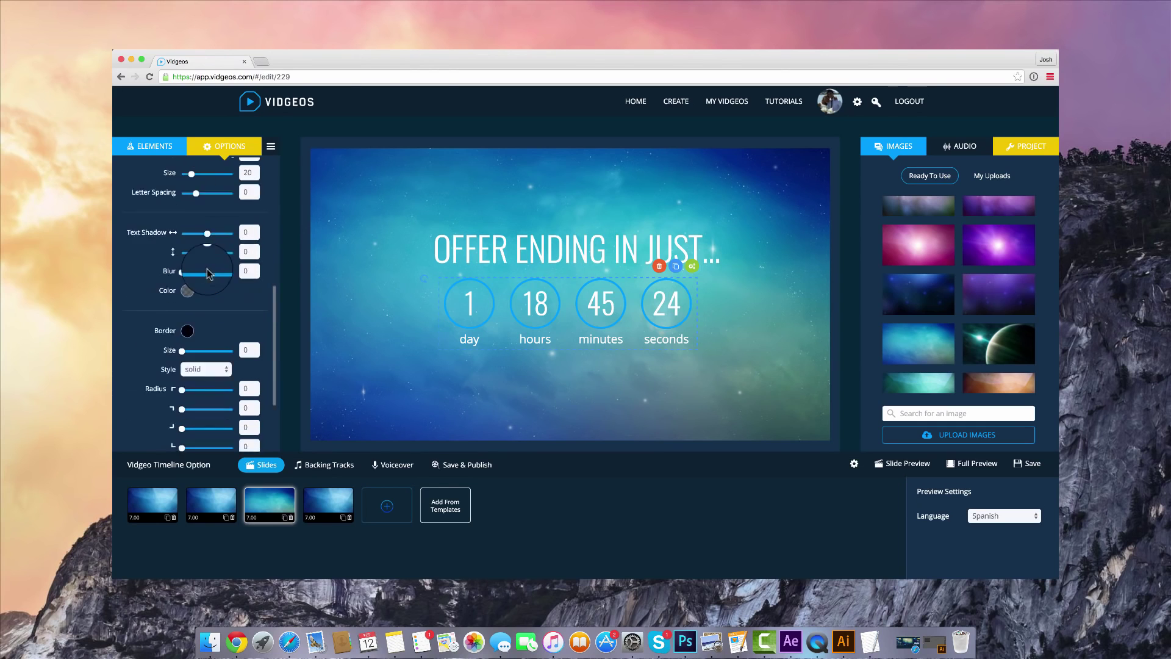
click(587, 235)
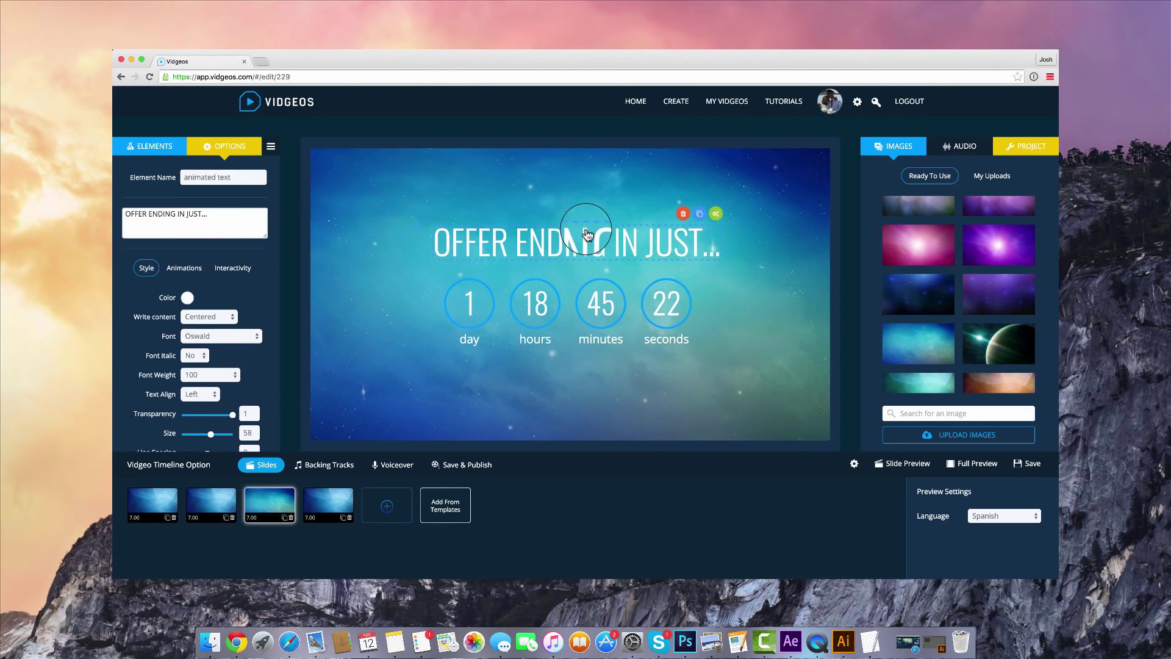
click(229, 259)
click(175, 271)
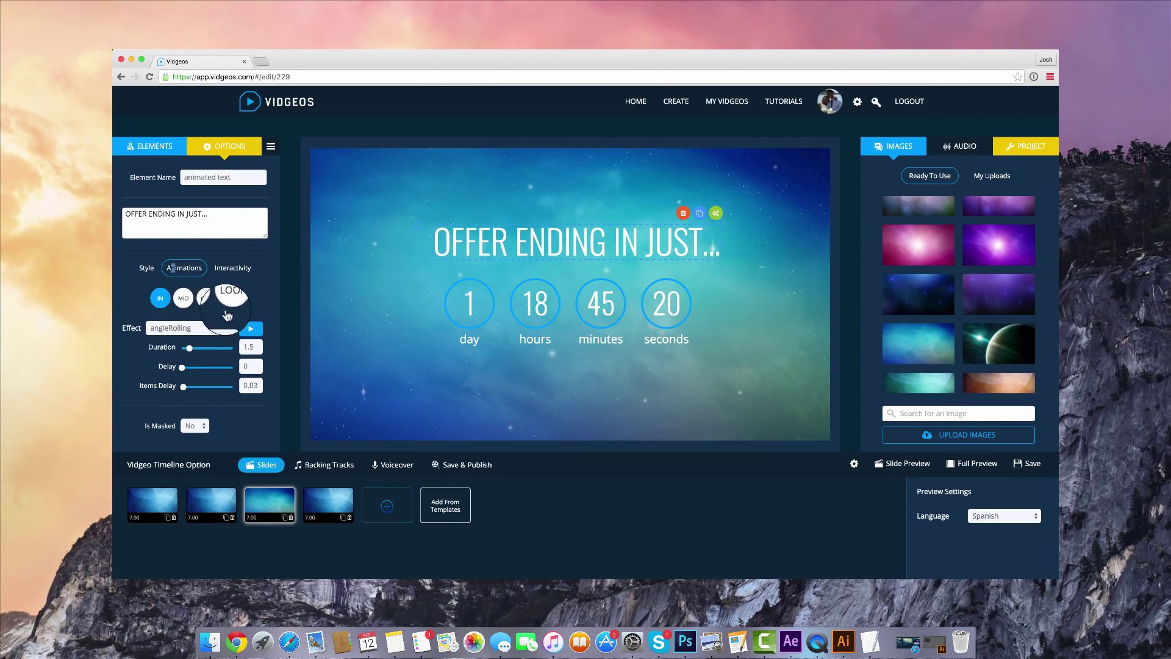
click(227, 275)
click(144, 270)
click(151, 145)
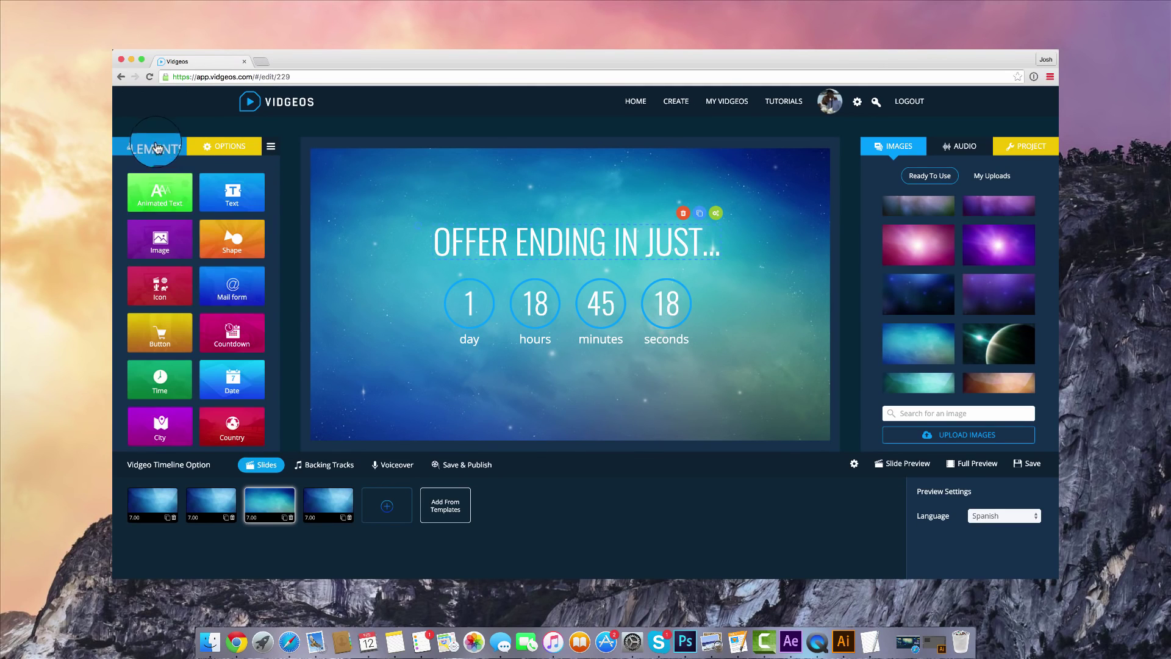
scroll(268, 449, down, 1)
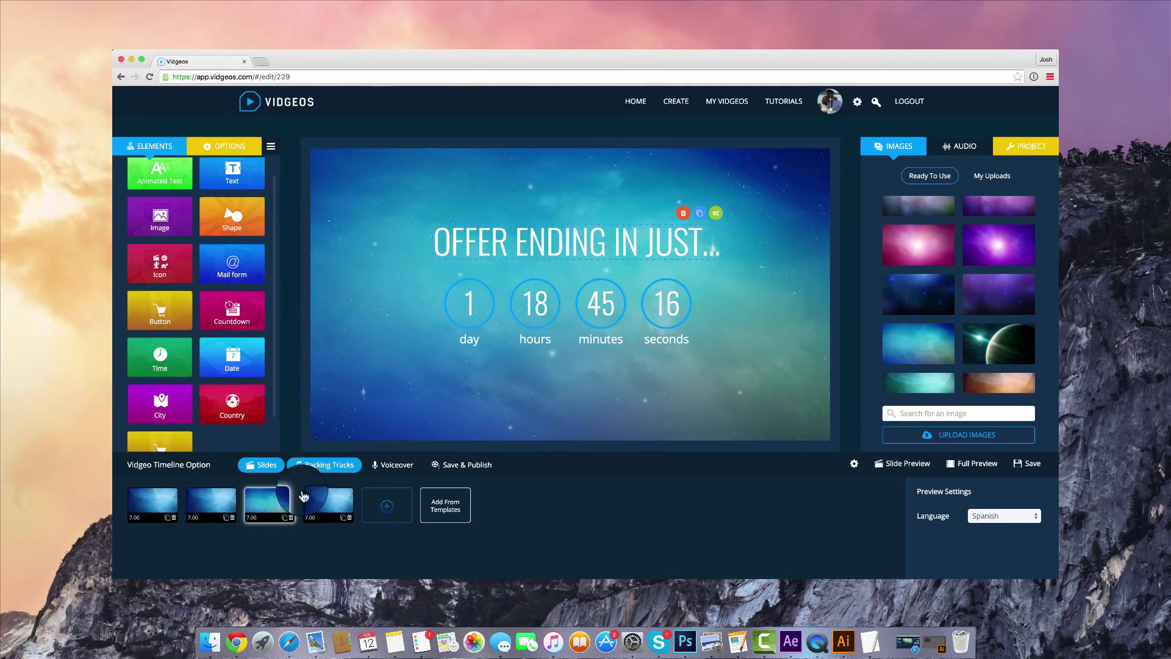
- Add the Time Slide from the Hi-Tech Template to the project and close the template library
click(387, 515)
click(445, 505)
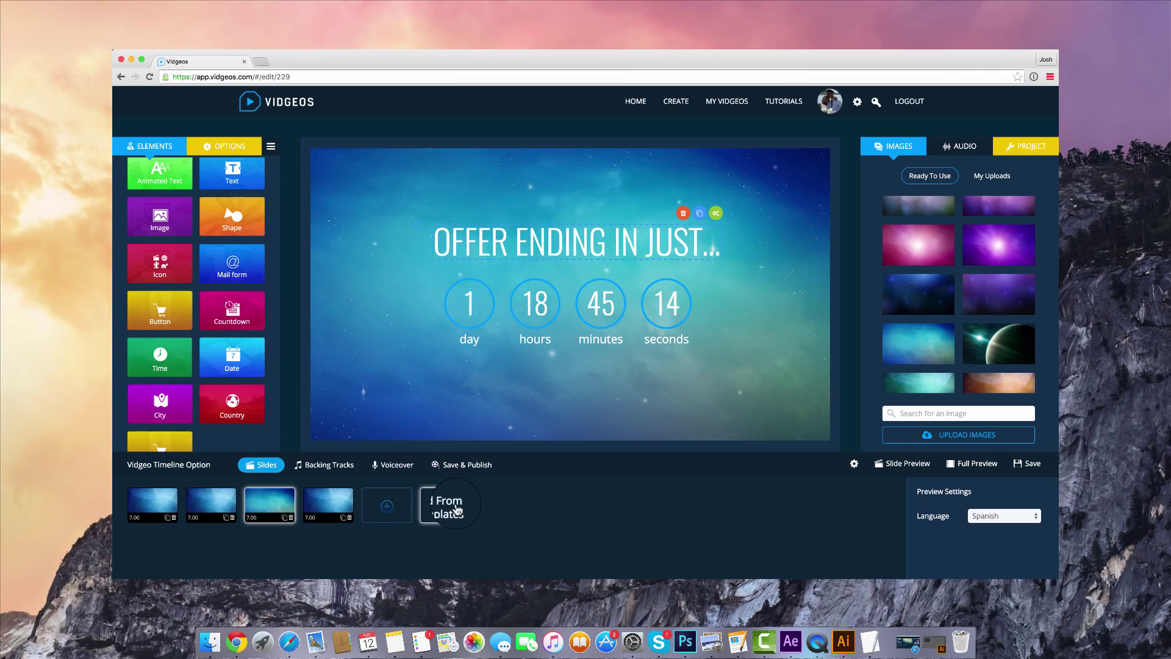
click(377, 287)
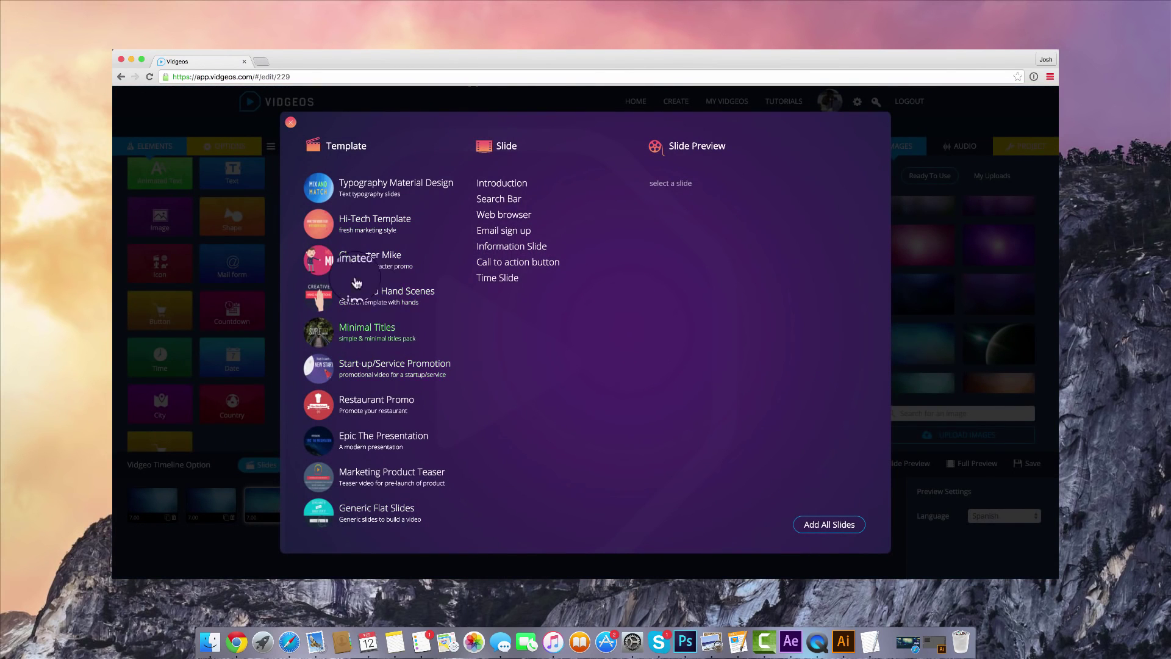
click(354, 223)
click(503, 287)
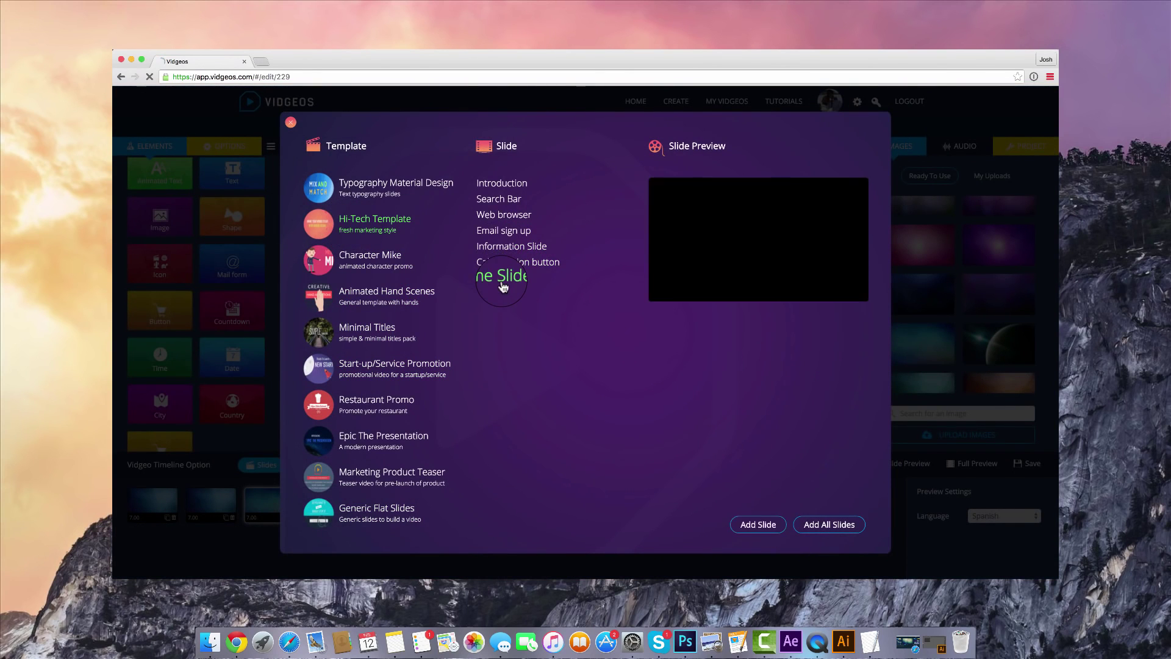
click(780, 531)
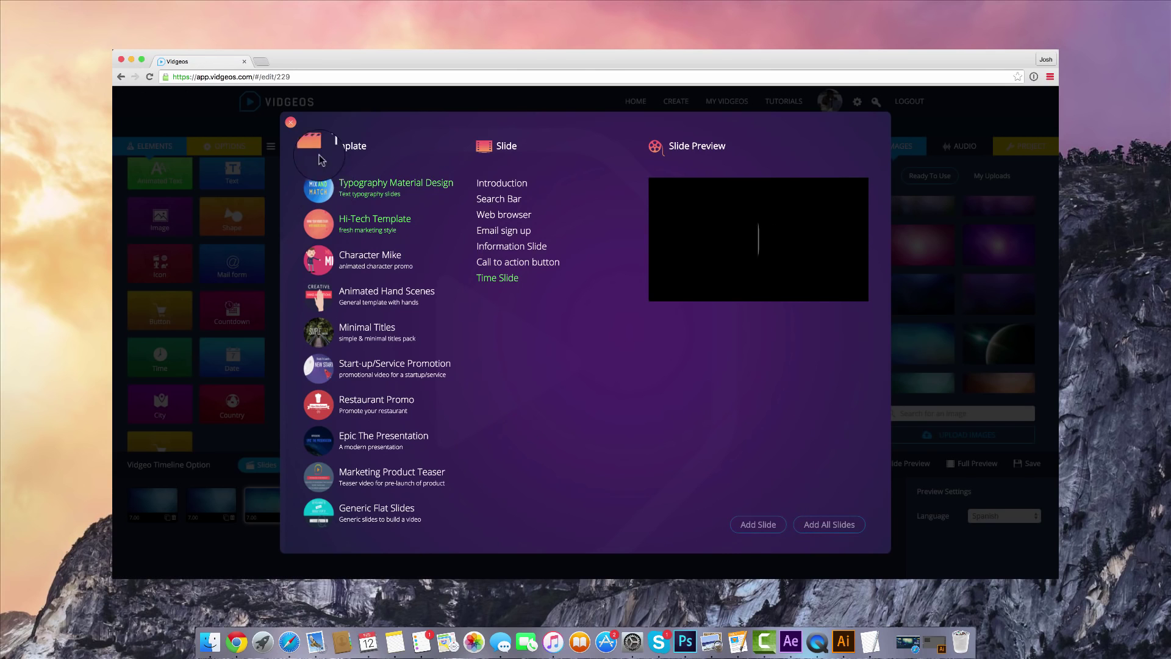
click(291, 122)
click(359, 178)
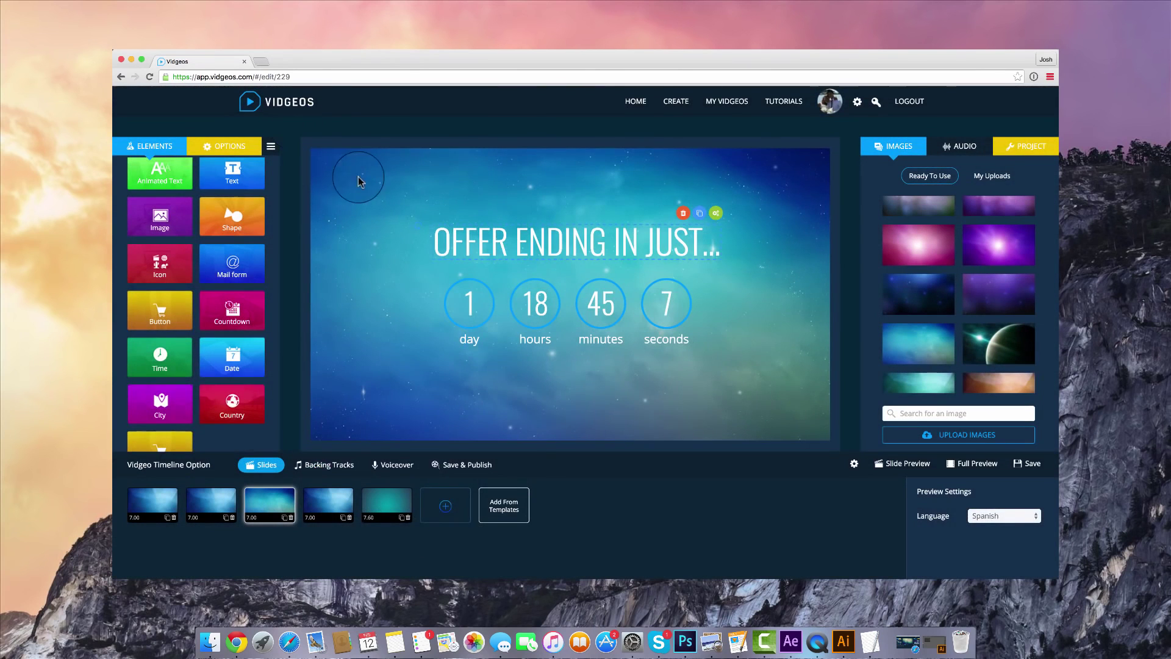
- Open the newly added template slide and select the time element on the watch face
click(387, 503)
click(666, 300)
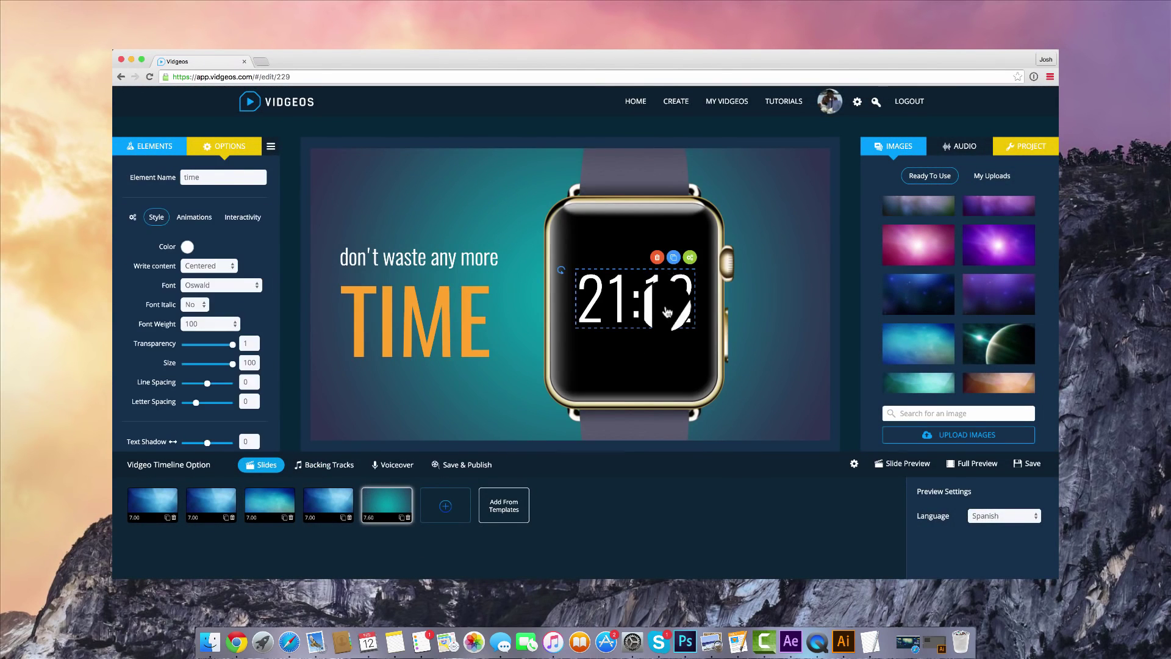
click(646, 301)
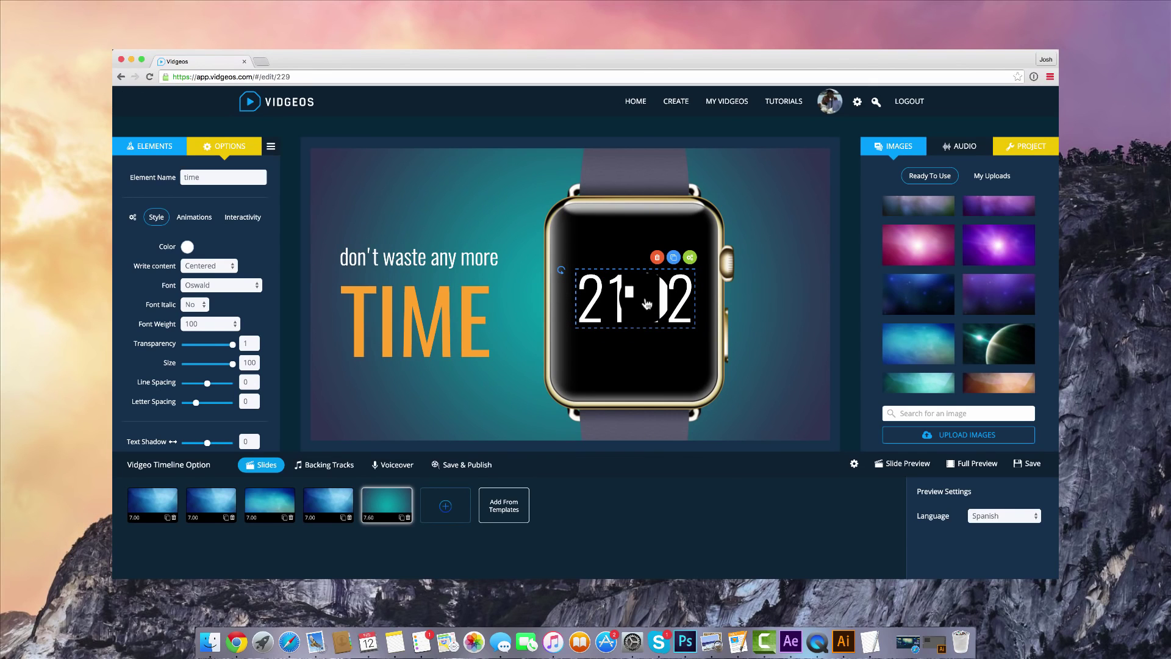
- Set the preview language to the base language, play a preview of the watch slide and close it
click(913, 465)
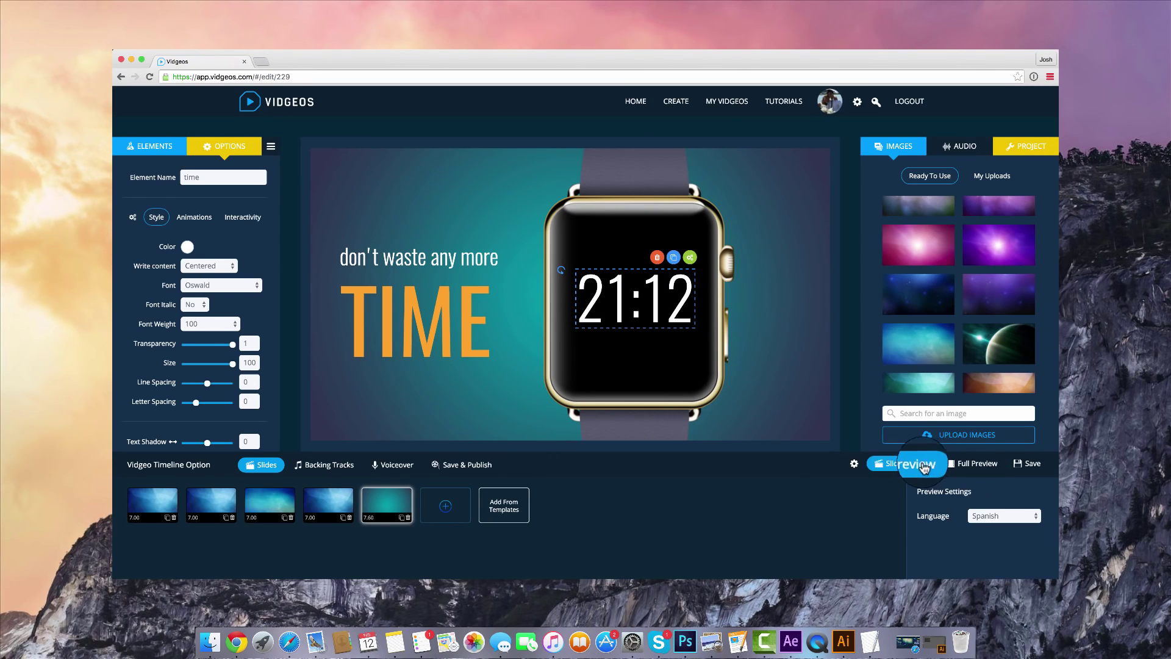
click(992, 517)
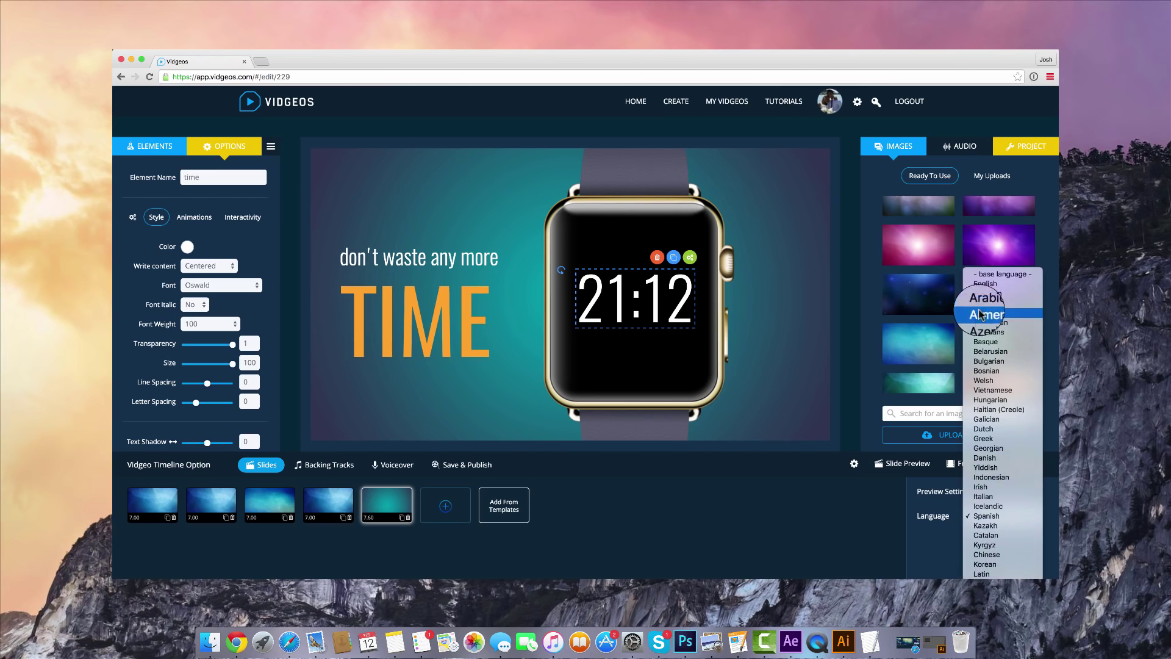
click(1000, 268)
click(899, 465)
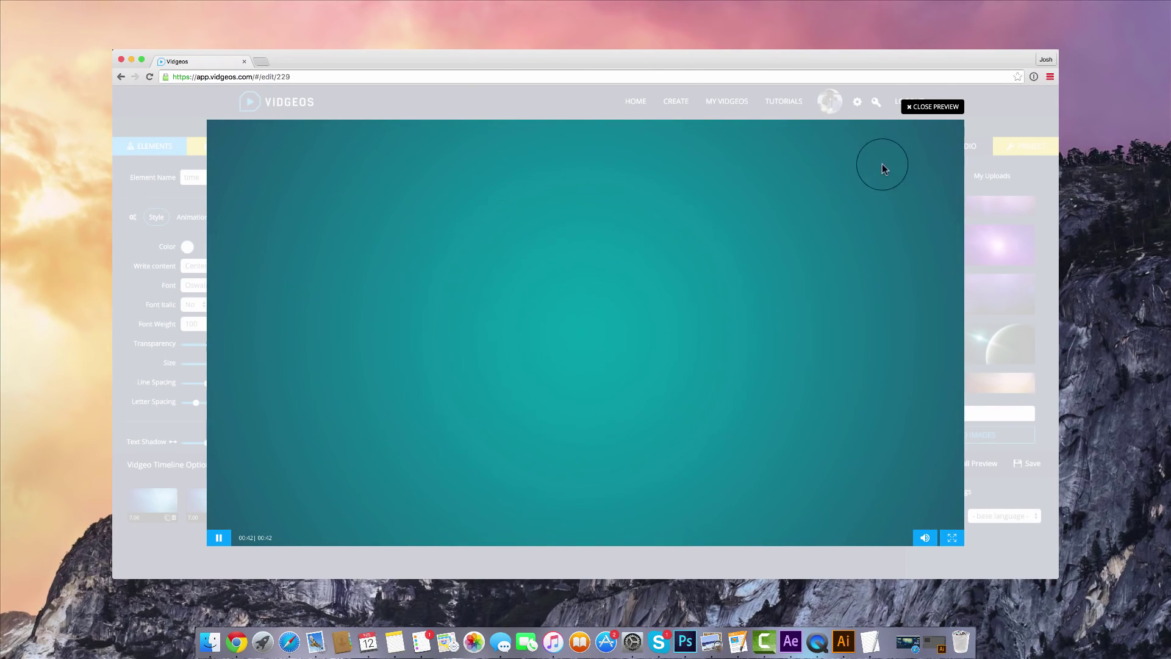
click(931, 116)
- Try a city element on the watch slide and delete it
click(150, 146)
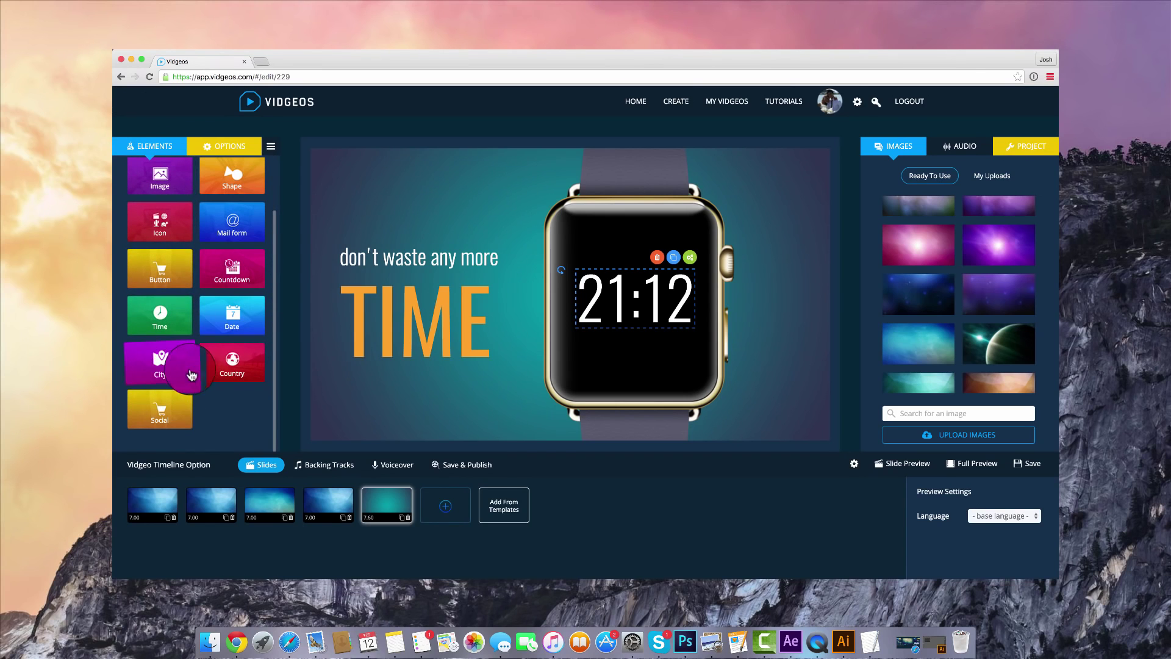
click(191, 375)
click(488, 214)
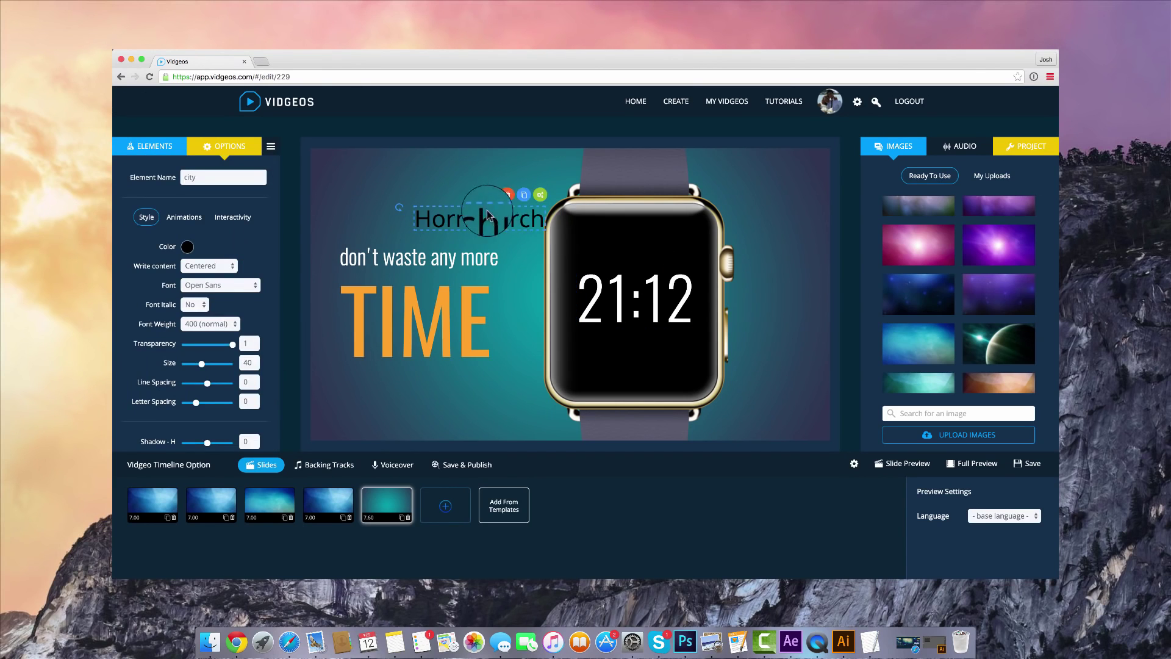
click(507, 194)
- Add a country element, place it over the upper part of the watch face and color it white
click(152, 147)
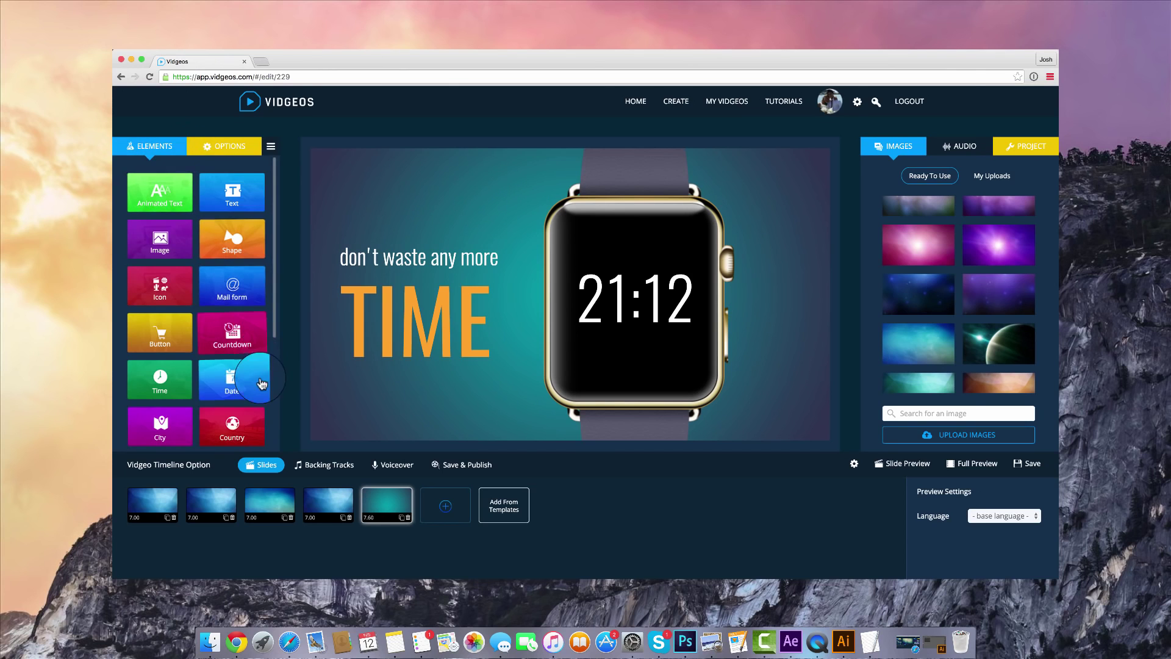
click(259, 427)
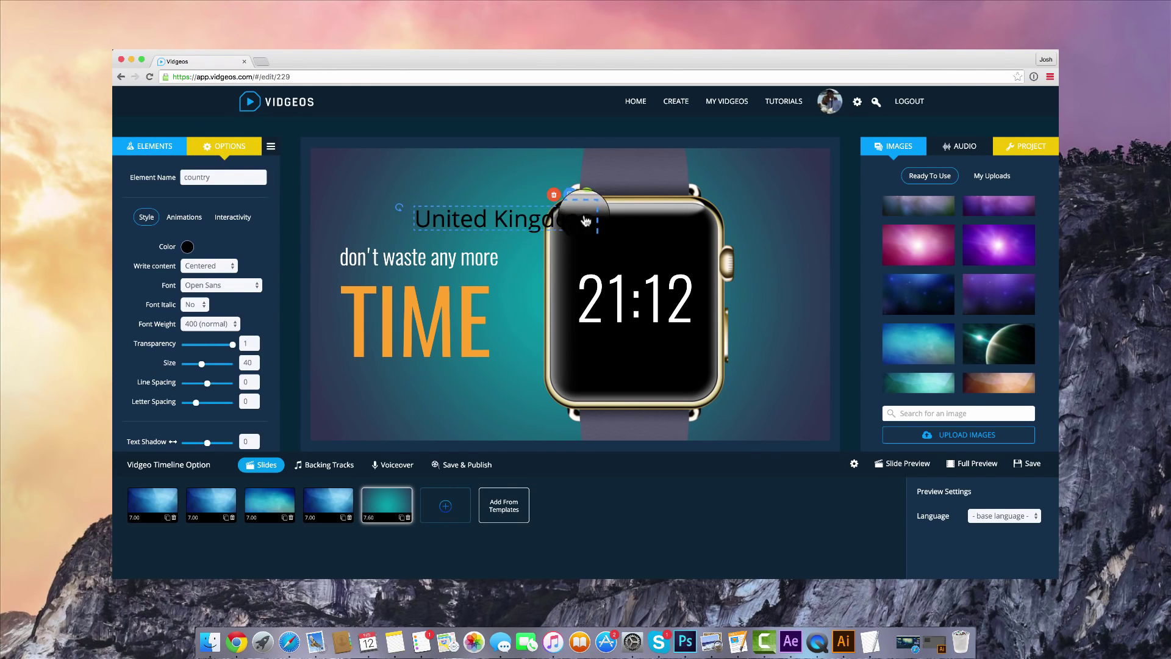
drag(585, 221, 622, 238)
click(194, 239)
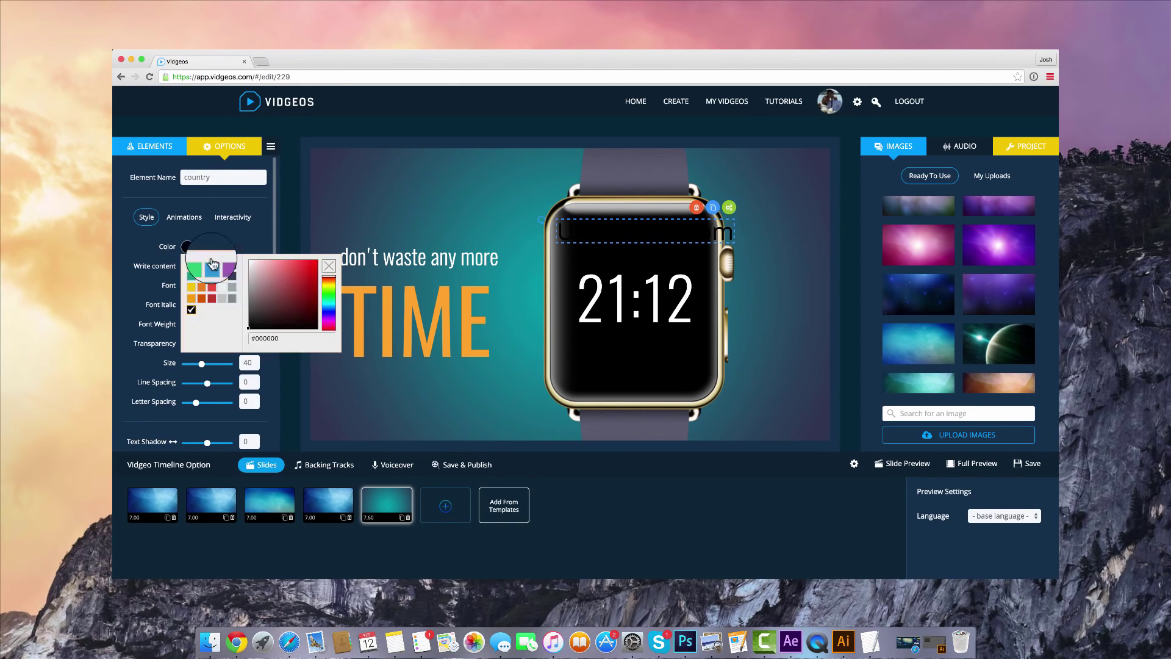
click(250, 259)
click(235, 250)
- Reduce the country text's size to 18 and center it above the time on the watch face
scroll(204, 293, down, 2)
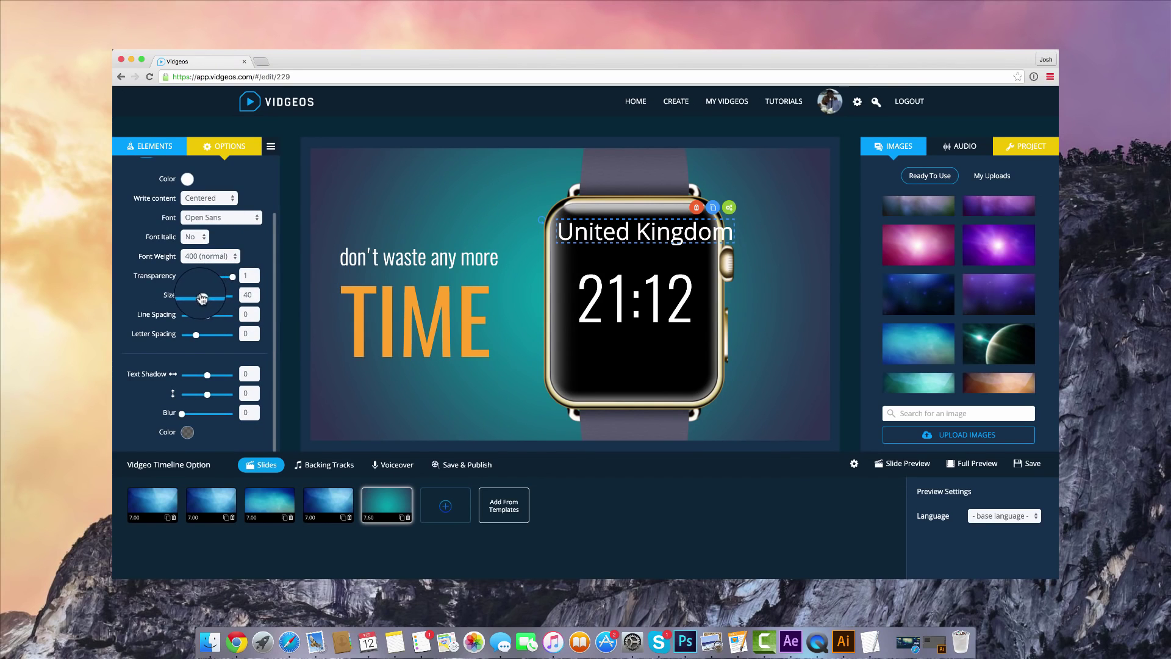
drag(201, 303, 190, 304)
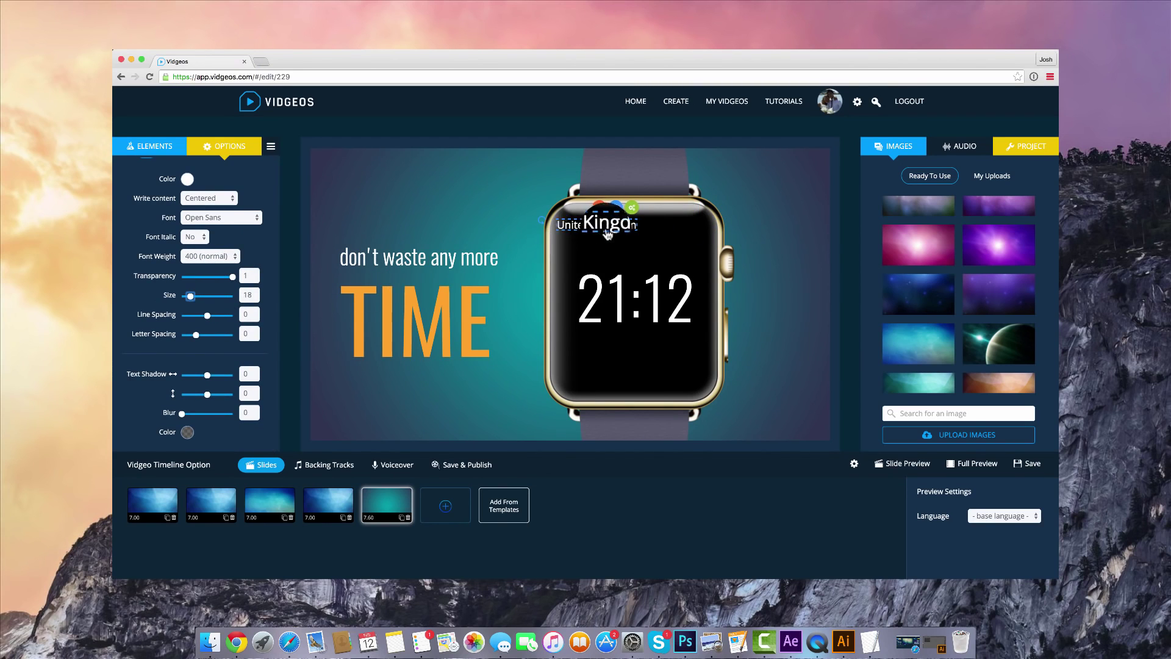
drag(610, 229, 639, 234)
scroll(213, 206, up, 3)
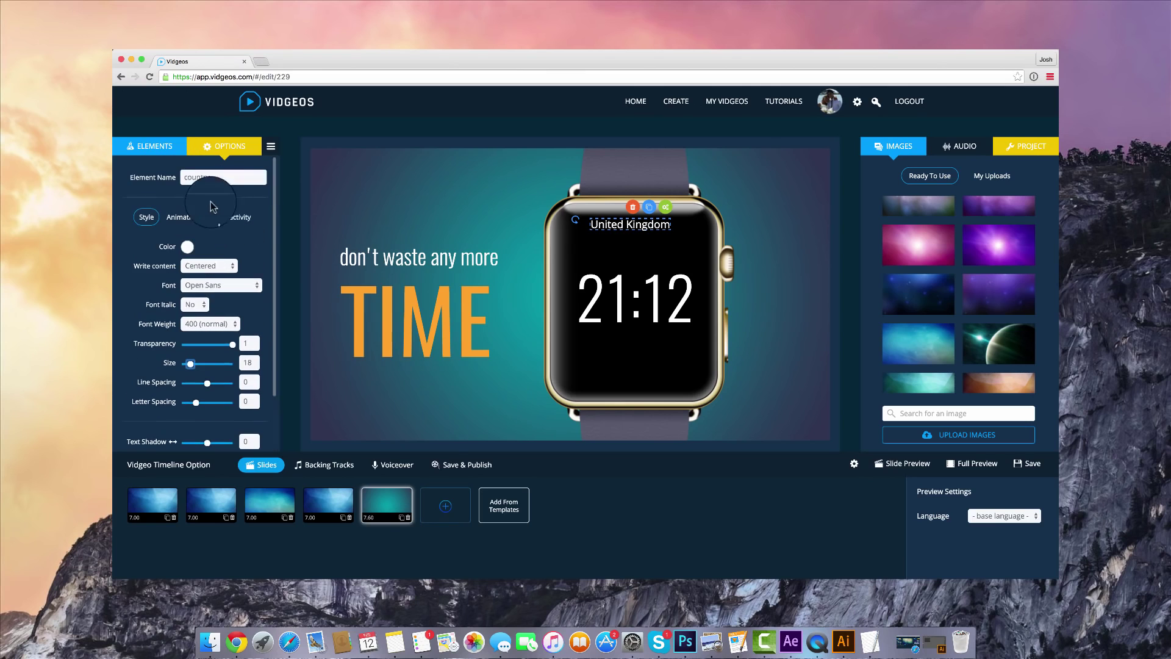
- Examine the available entrance animation effects for the country element and the slide's list of elements
click(201, 228)
click(207, 277)
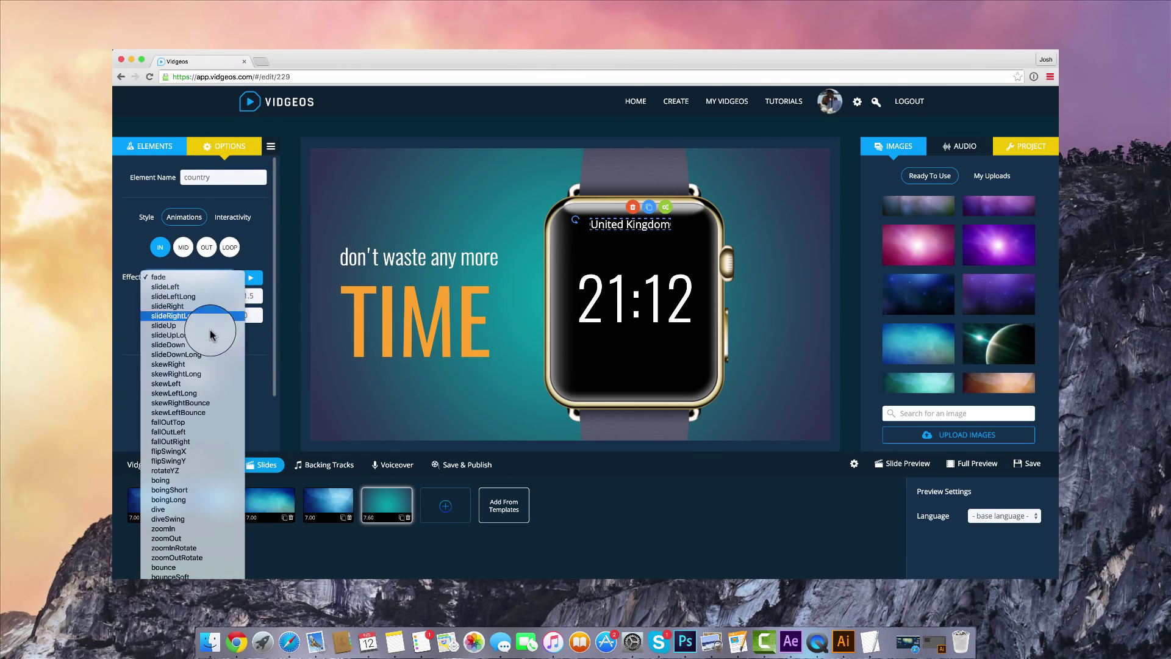
click(591, 363)
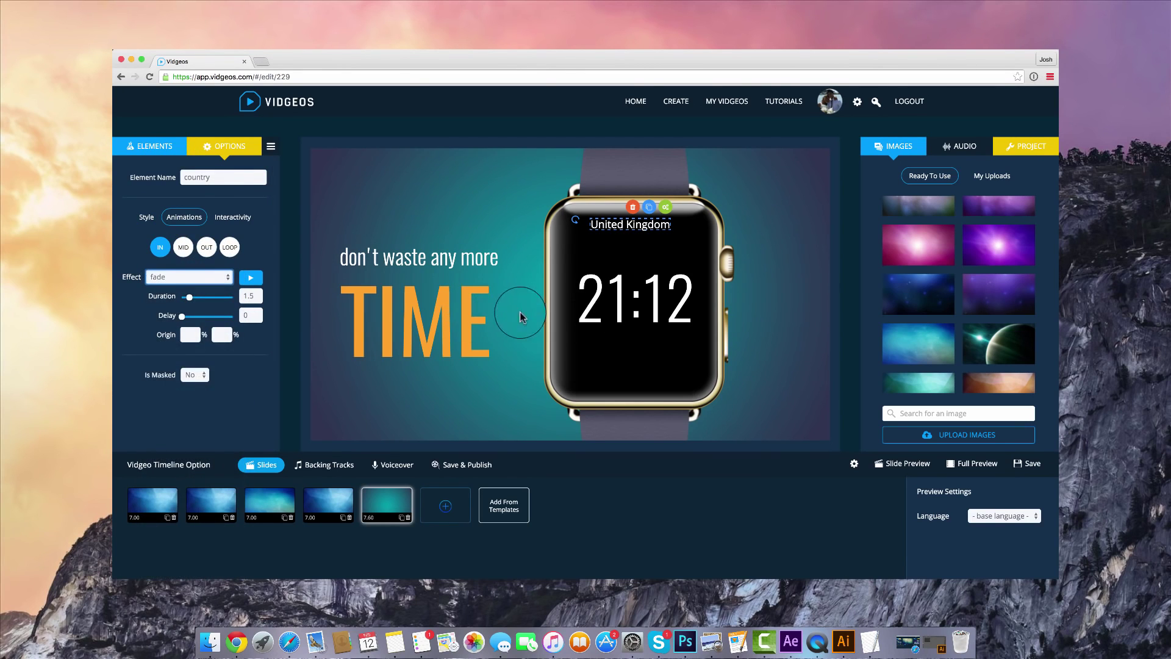
click(271, 146)
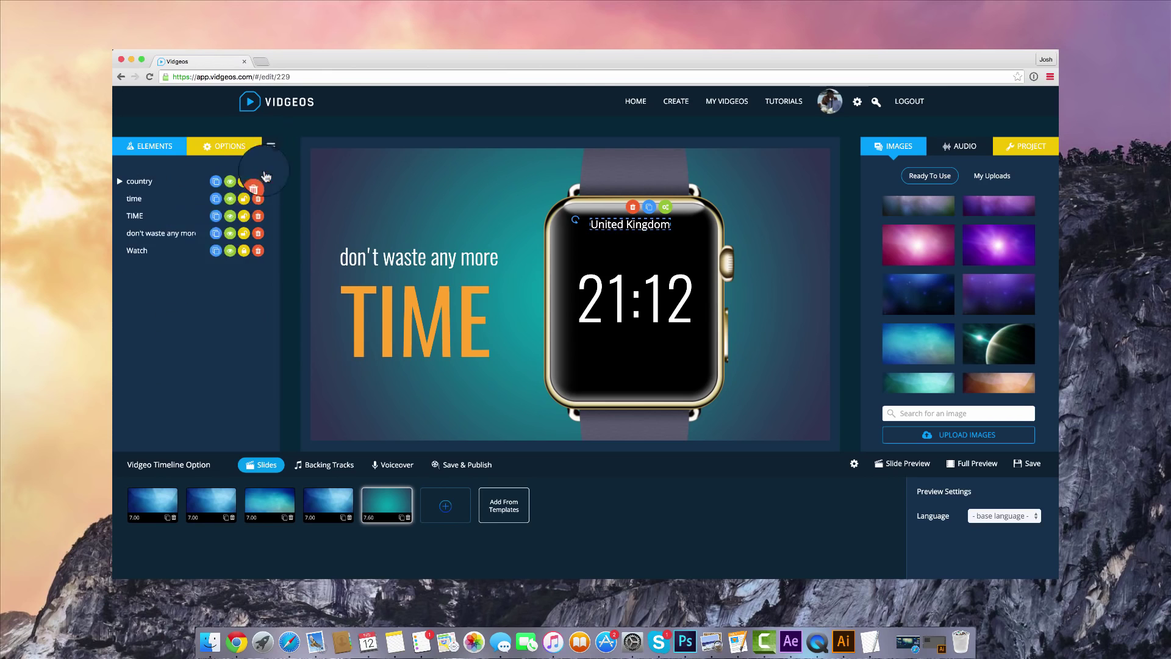
- Check which entrance animation effect the watch image uses on the slide
click(247, 146)
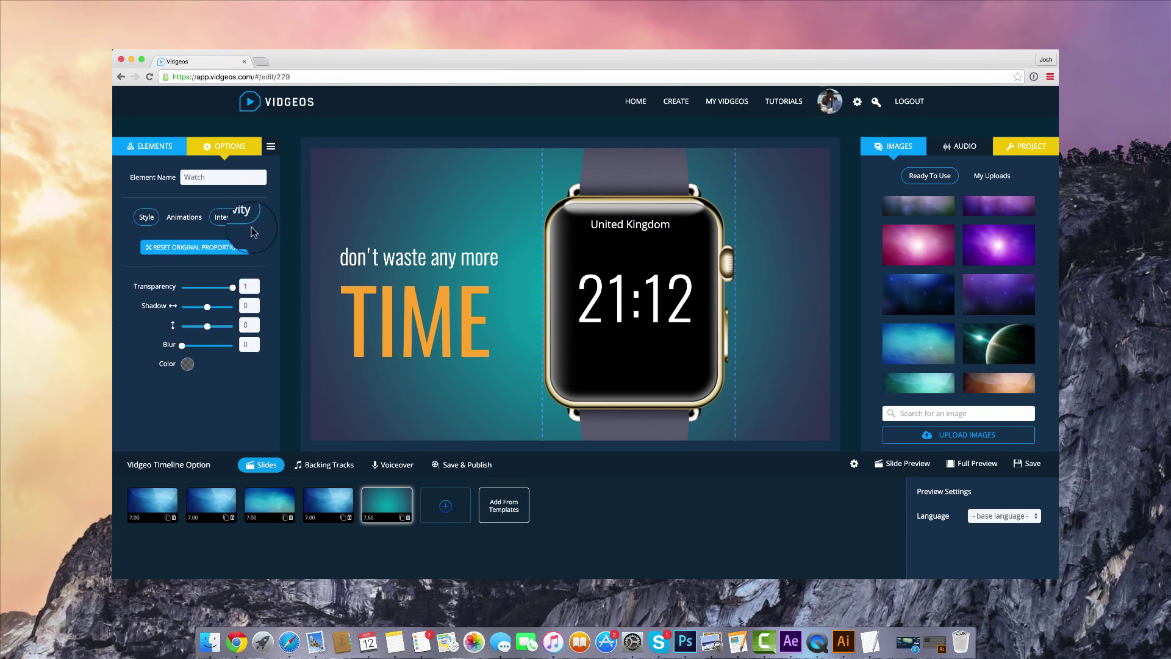
click(179, 214)
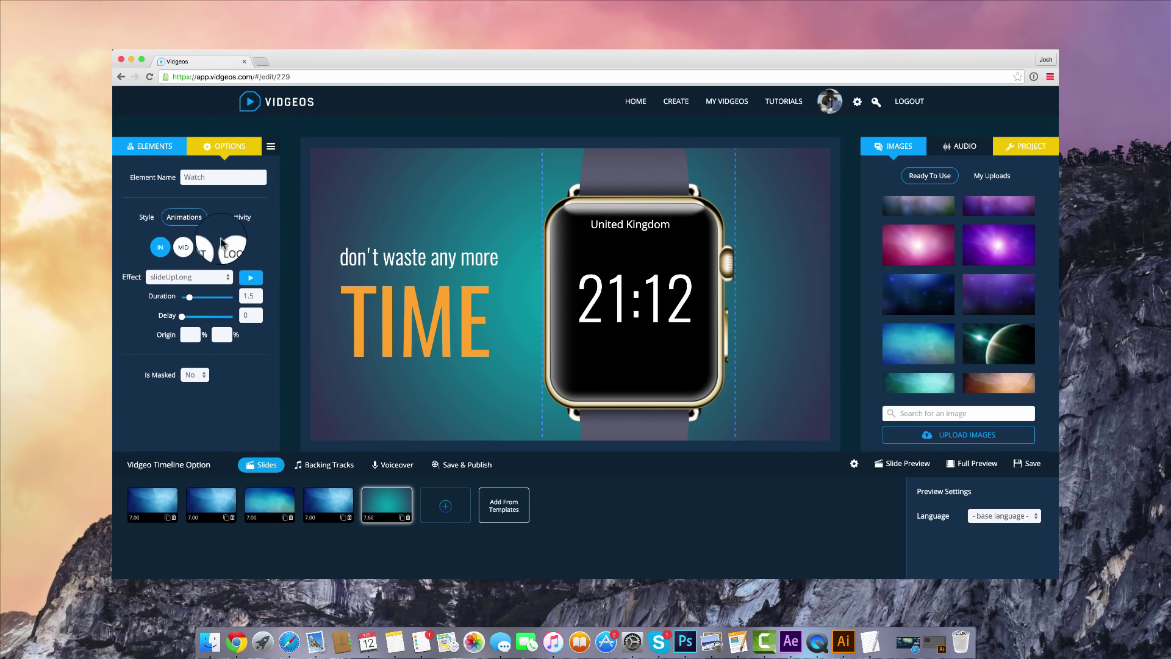
click(622, 297)
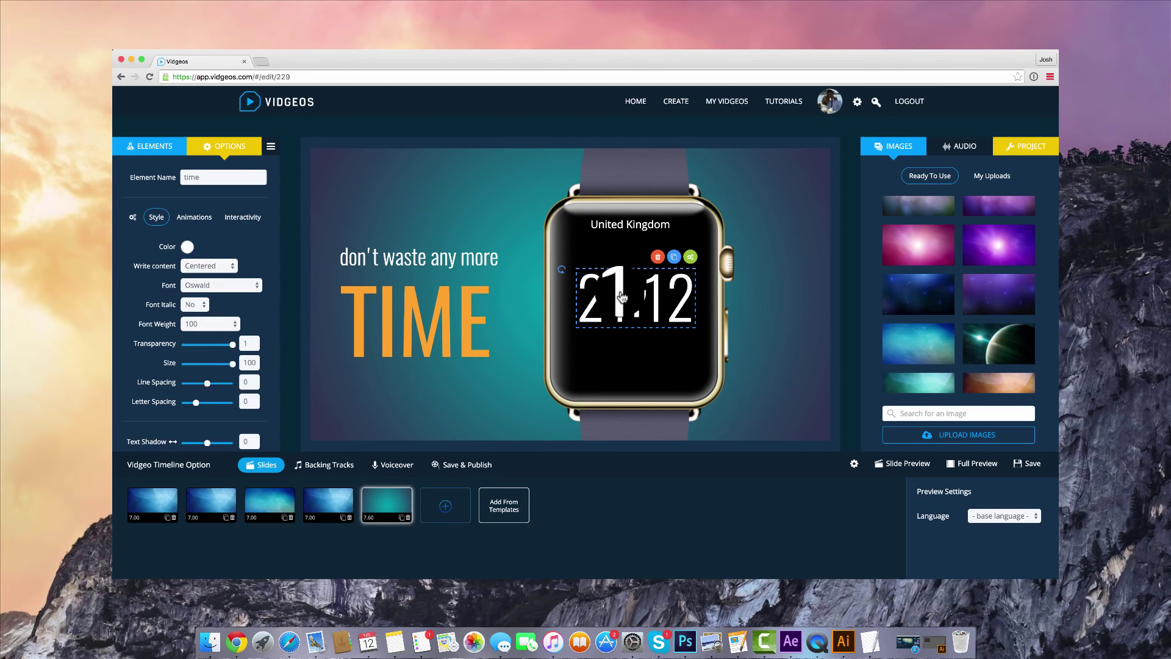
- Match the country element's entrance effect to the watch's and set its exit effect to slideBottomLong
click(597, 224)
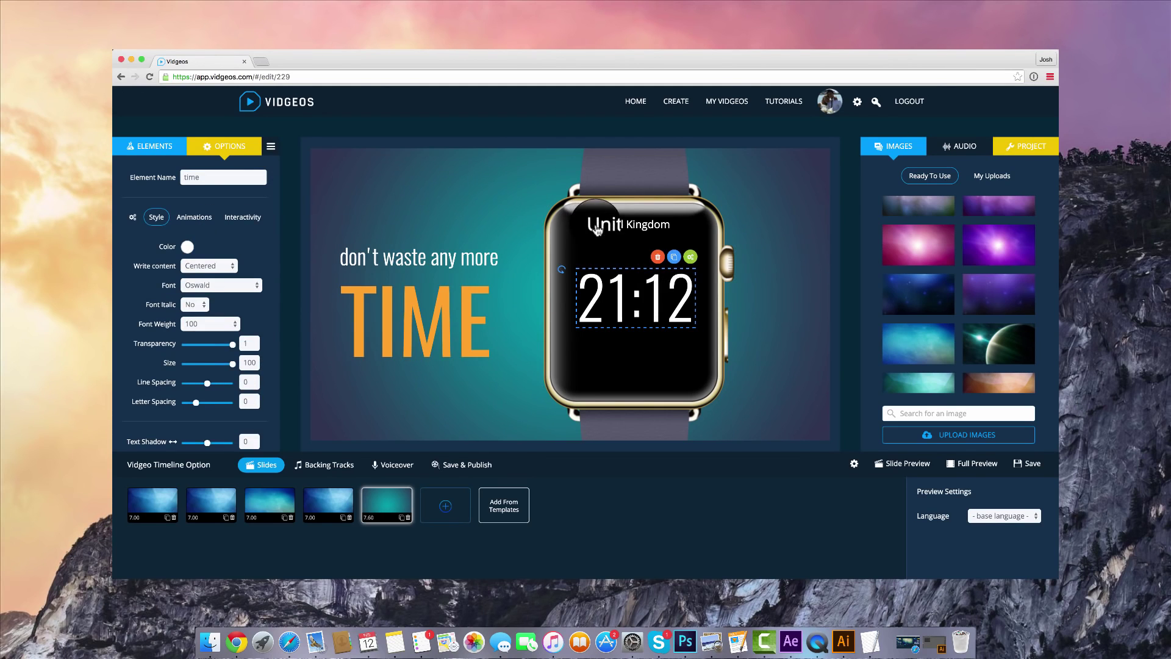
click(269, 147)
click(226, 147)
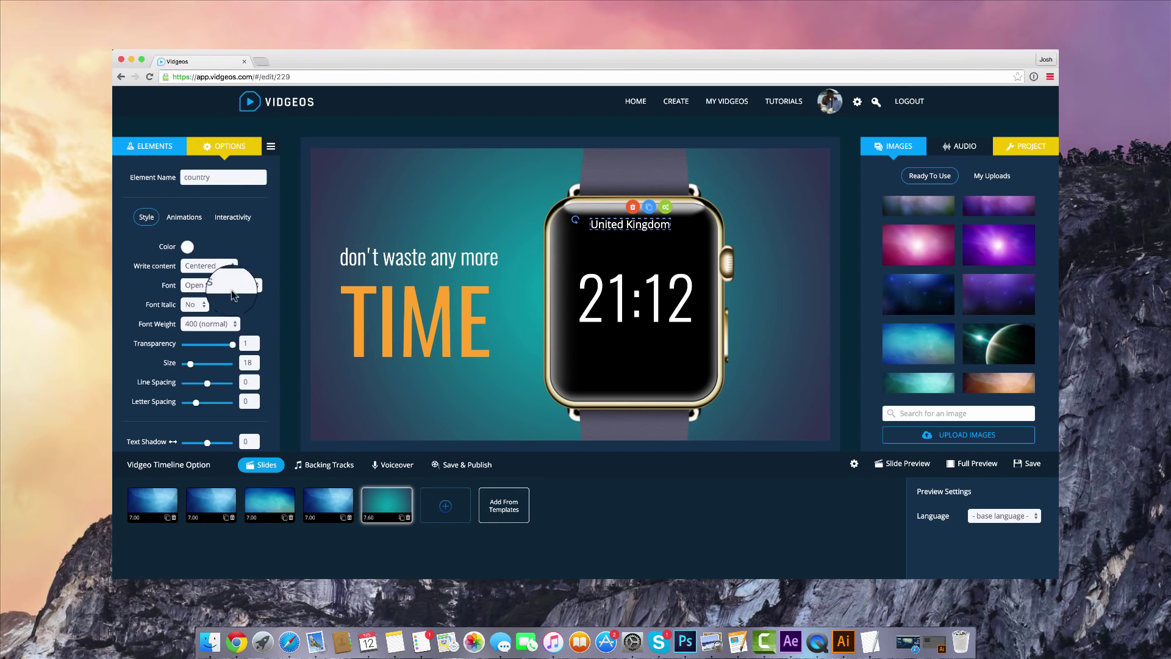
click(199, 230)
click(213, 276)
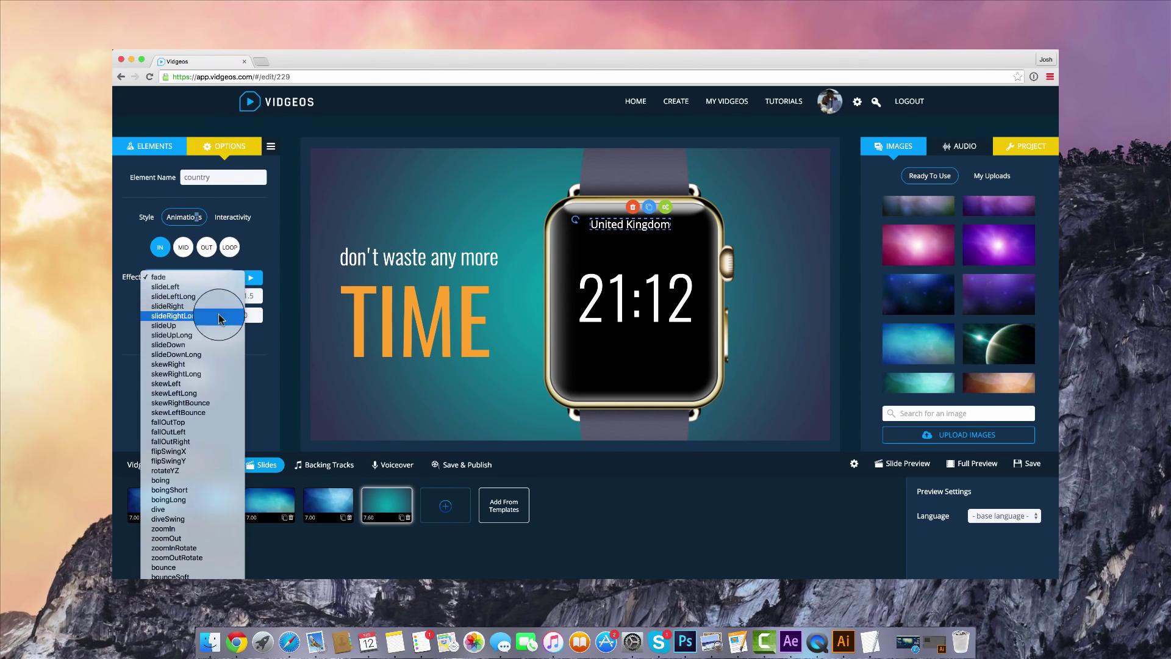
click(206, 247)
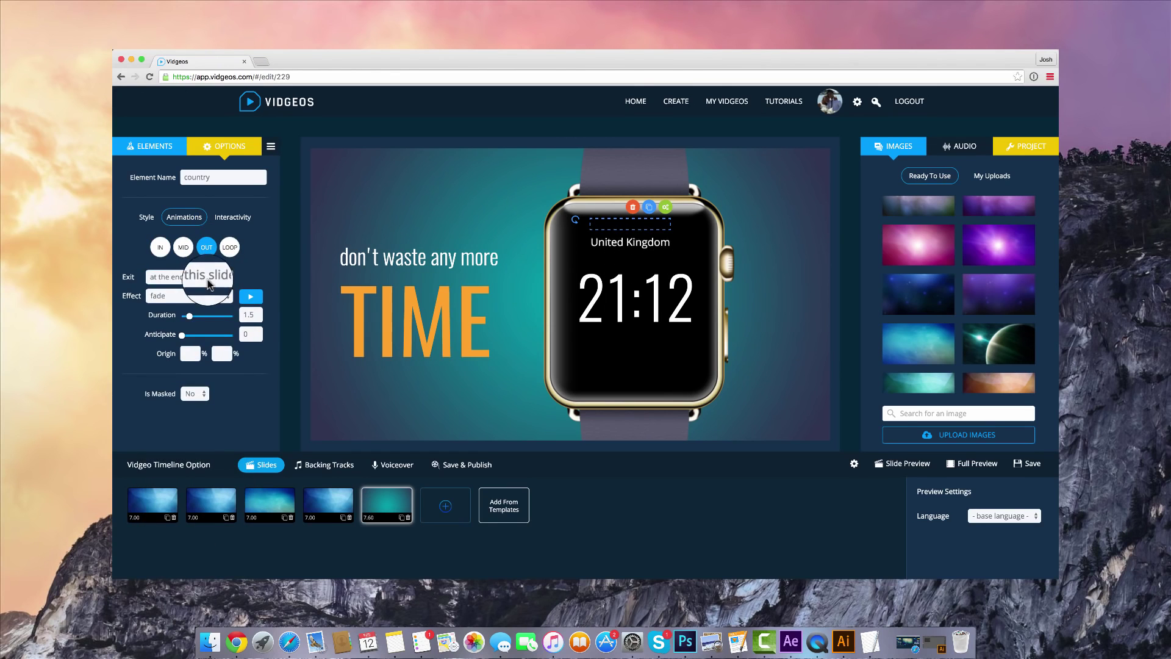
click(207, 297)
click(201, 373)
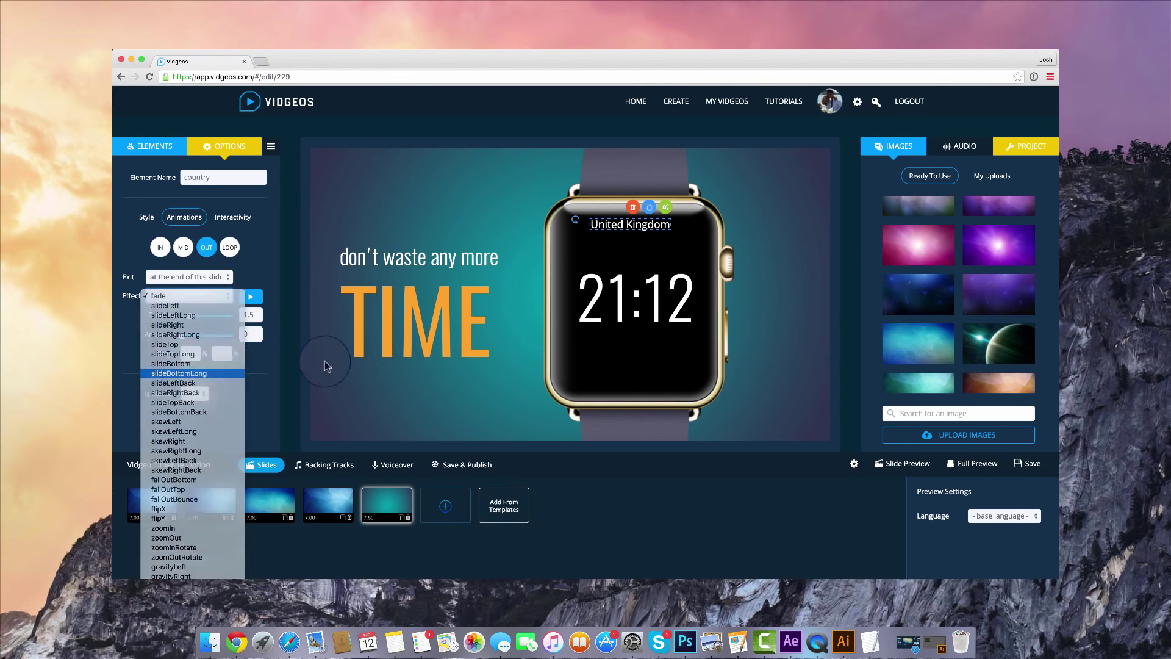
- Preview the watch slide's playback, close the preview and open the Download My Free Gift slide
click(907, 465)
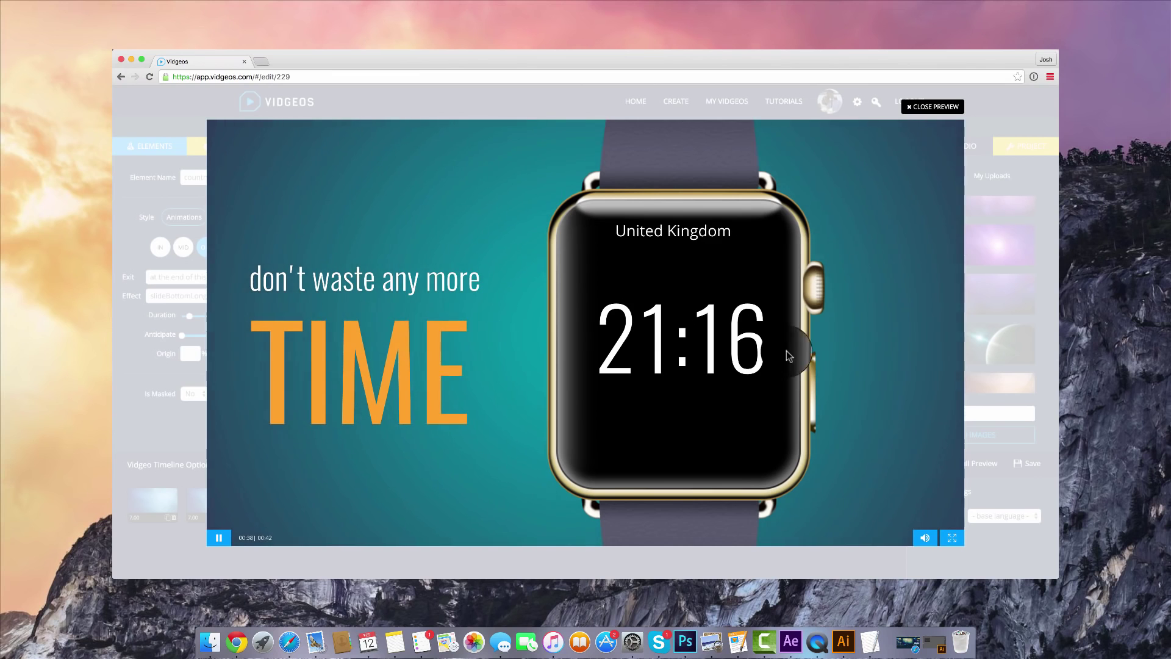
click(933, 107)
click(346, 508)
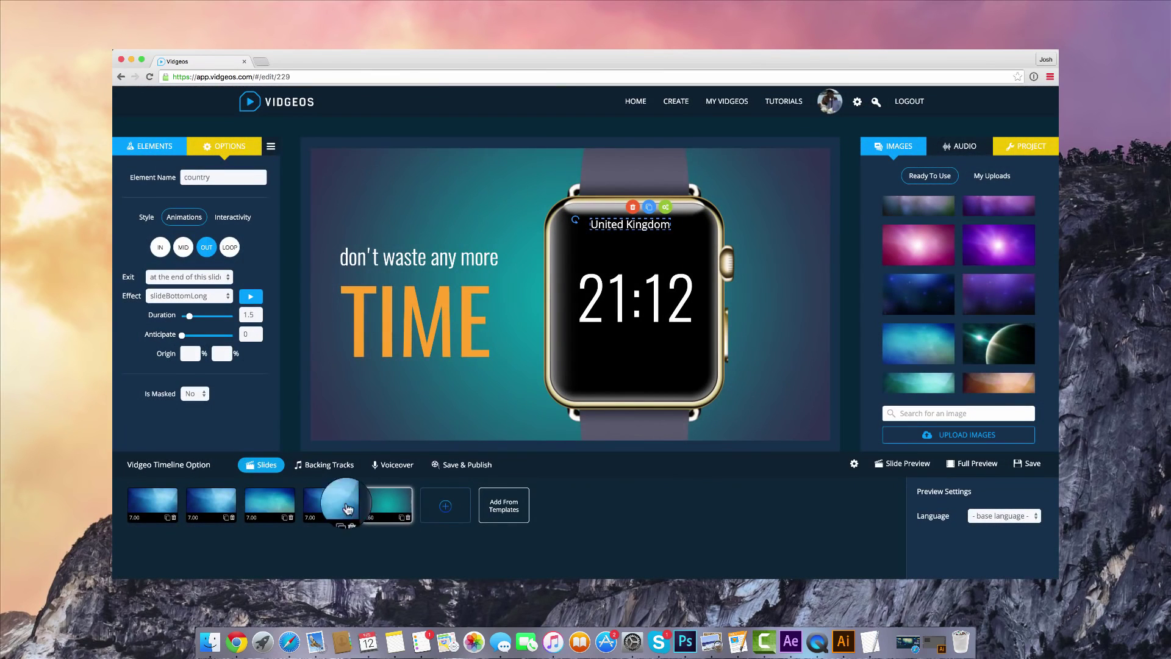
click(977, 175)
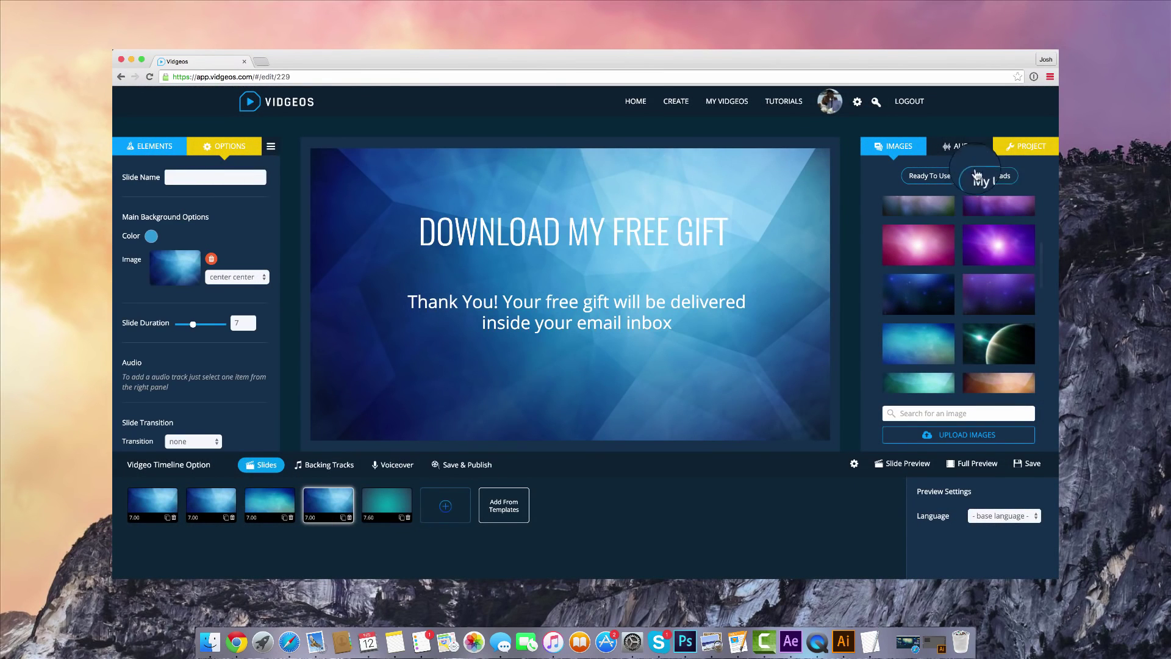
- Record a voiceover while watching the project in a muted preview, and stop the recording once the watch slide plays
click(388, 471)
click(414, 516)
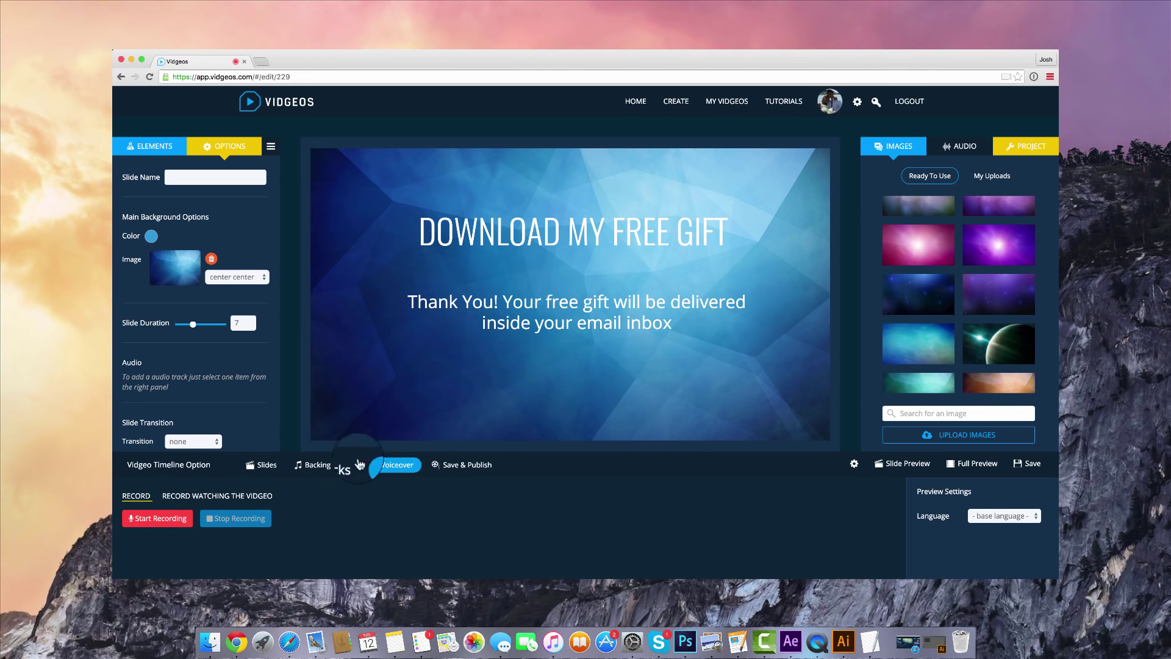
click(209, 496)
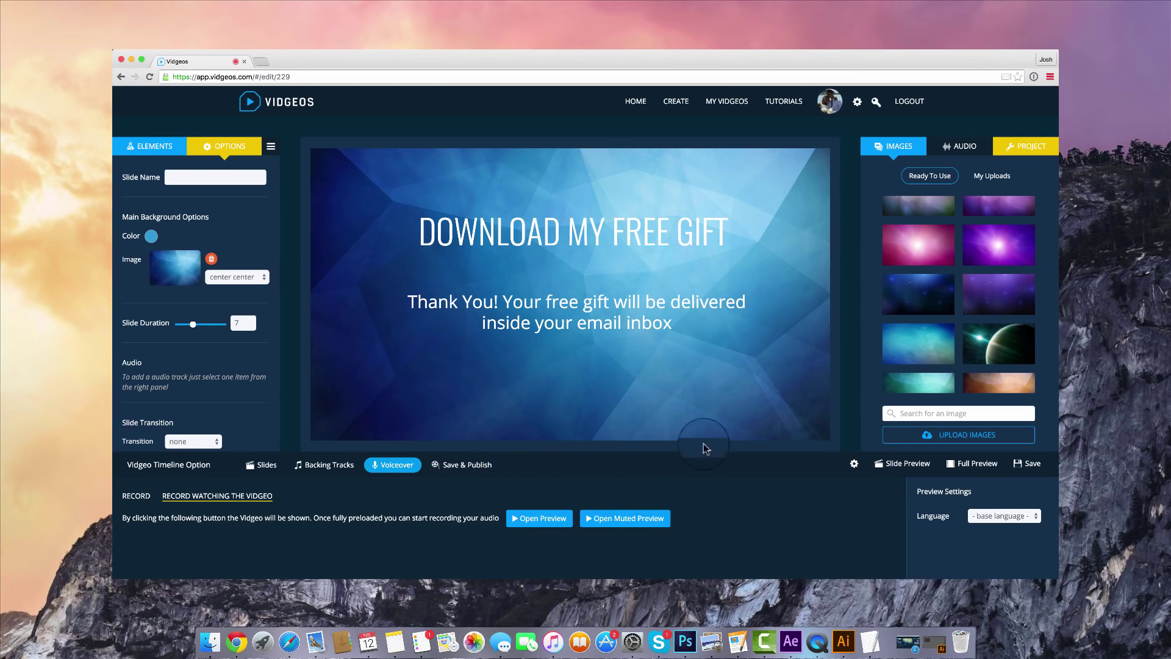
click(631, 527)
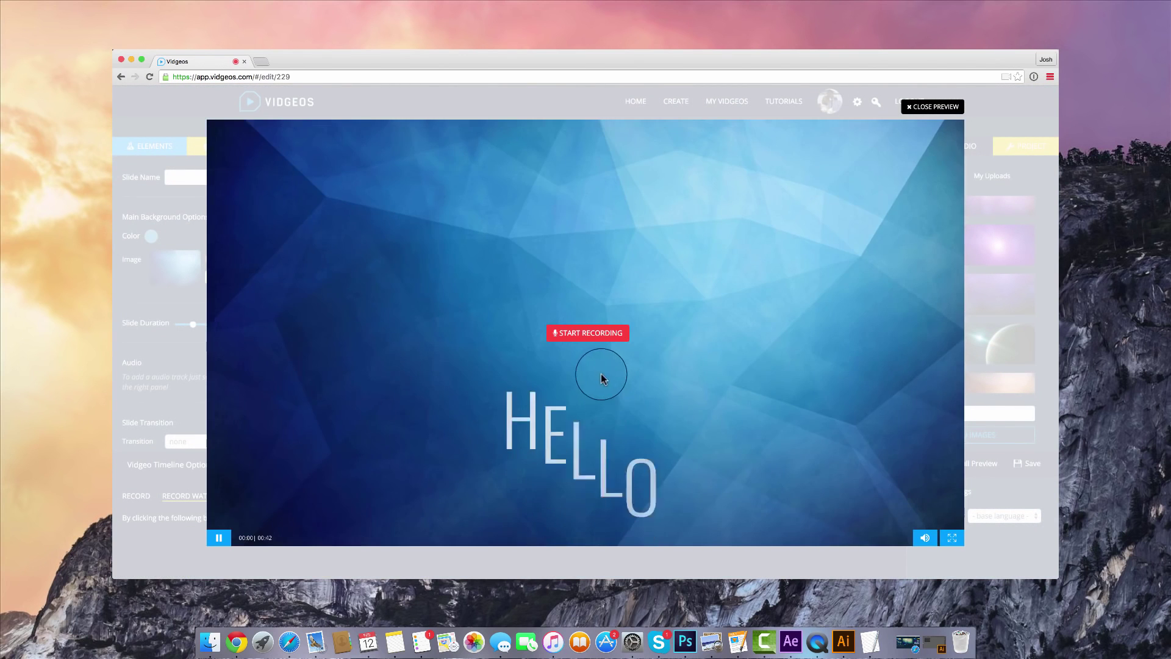
click(601, 333)
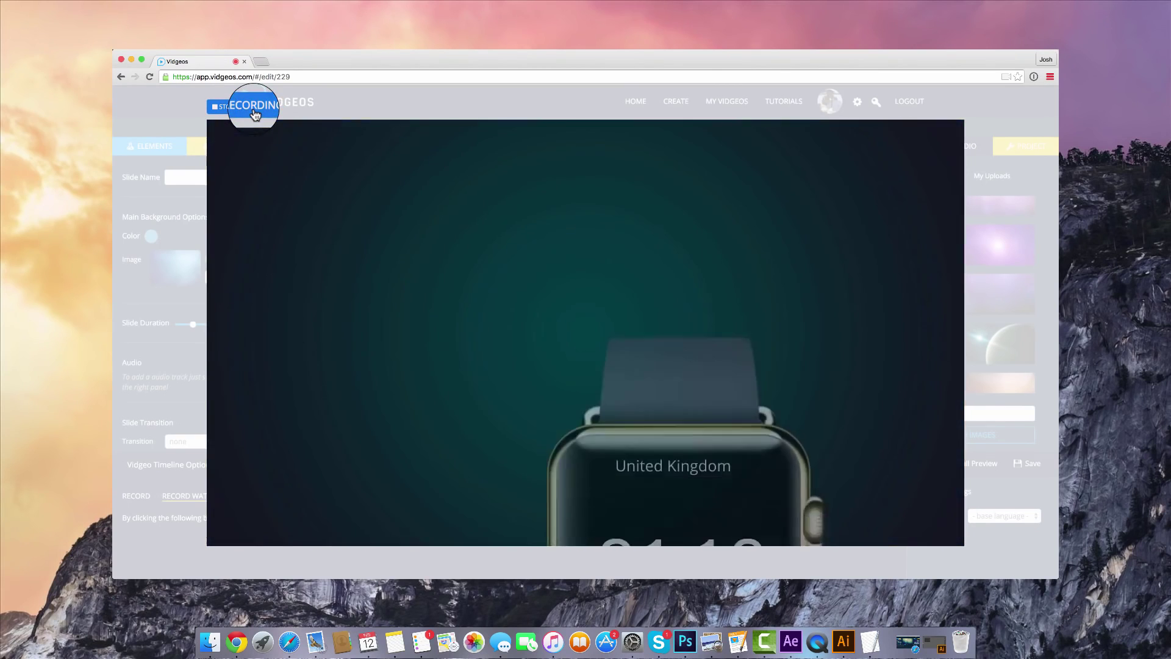
click(255, 115)
- Name the recorded voiceover Voiceover Track Demo, play it back and save it
click(290, 518)
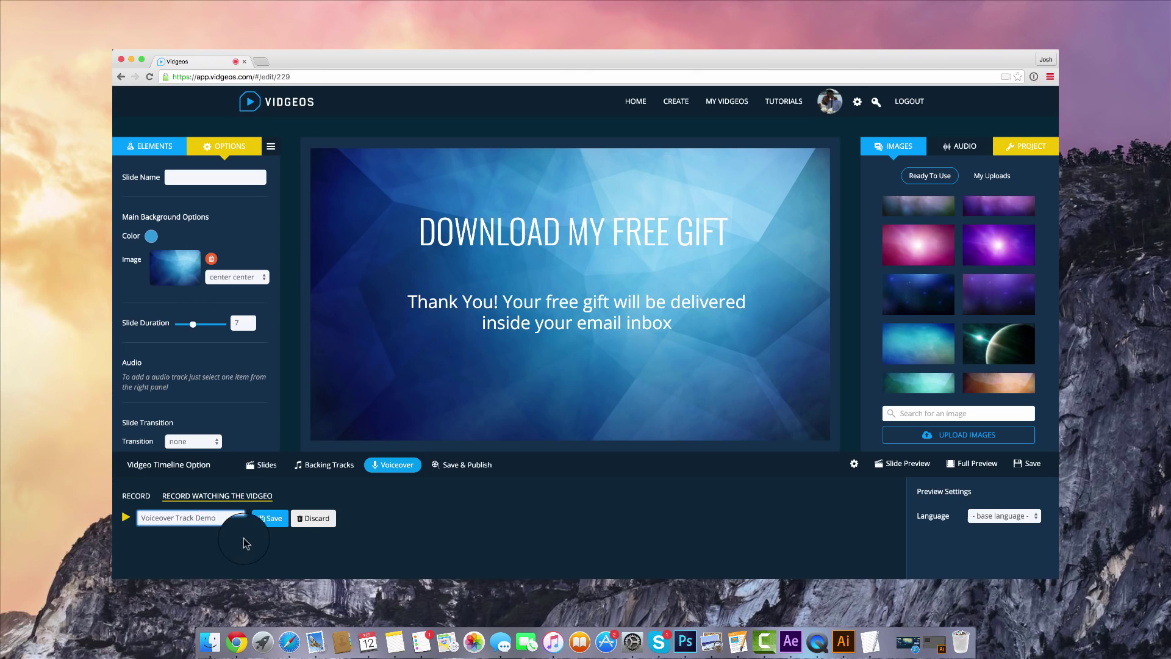
click(126, 518)
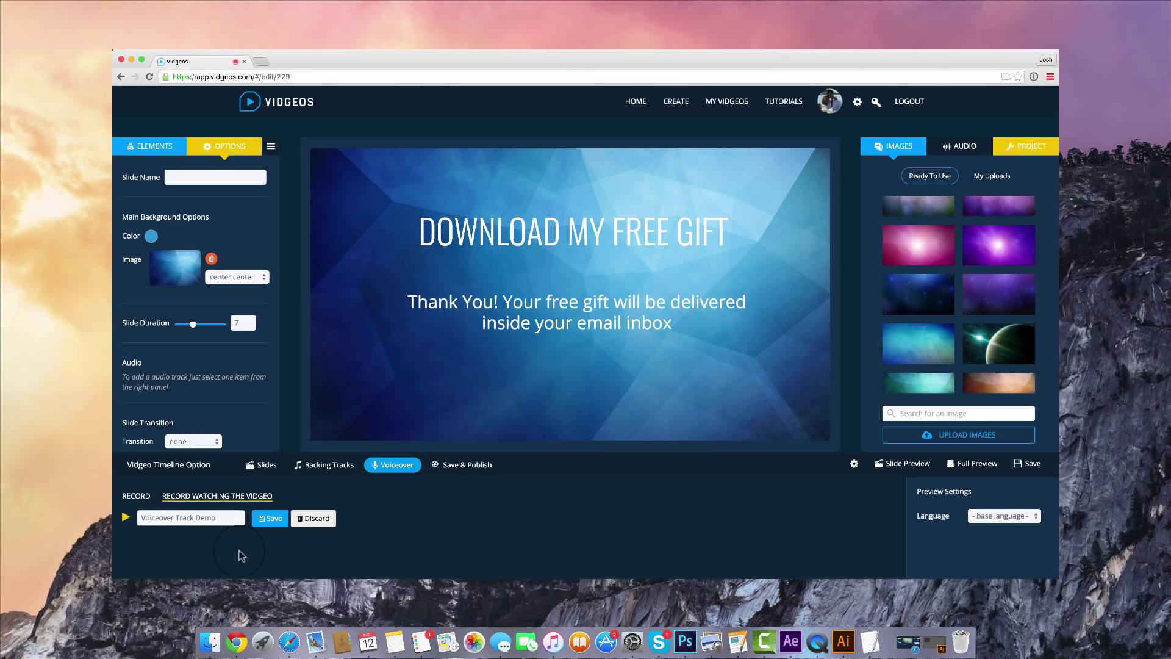
click(271, 518)
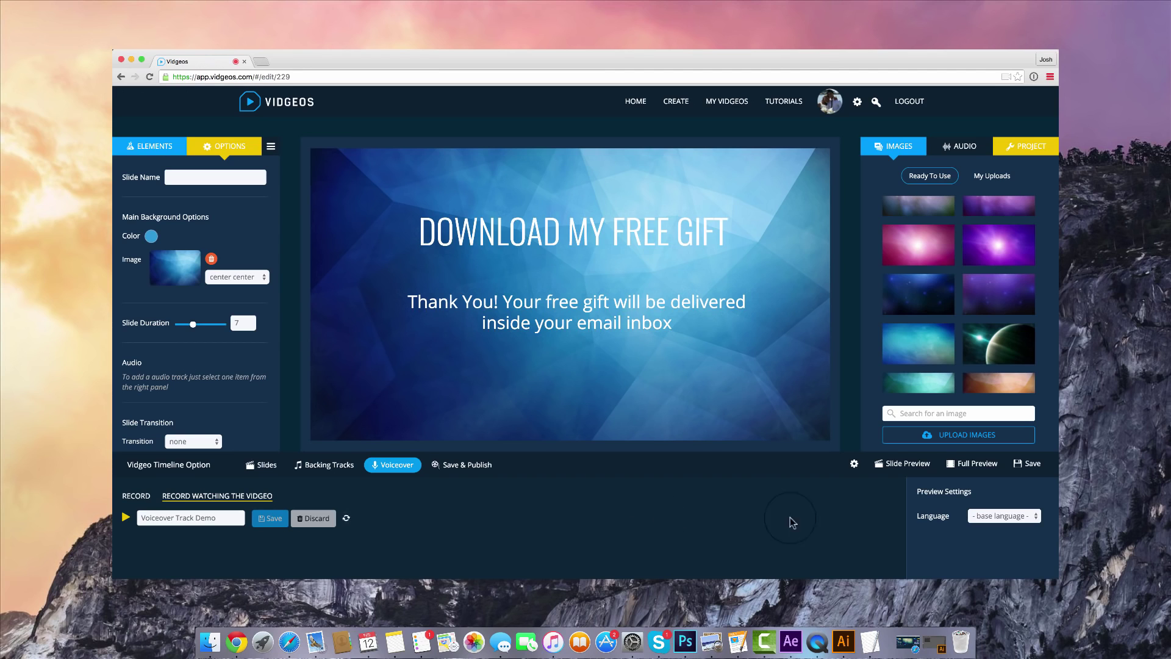
- Add the uploaded Voiceover Demo audio to the project as a background track
click(965, 146)
click(1000, 177)
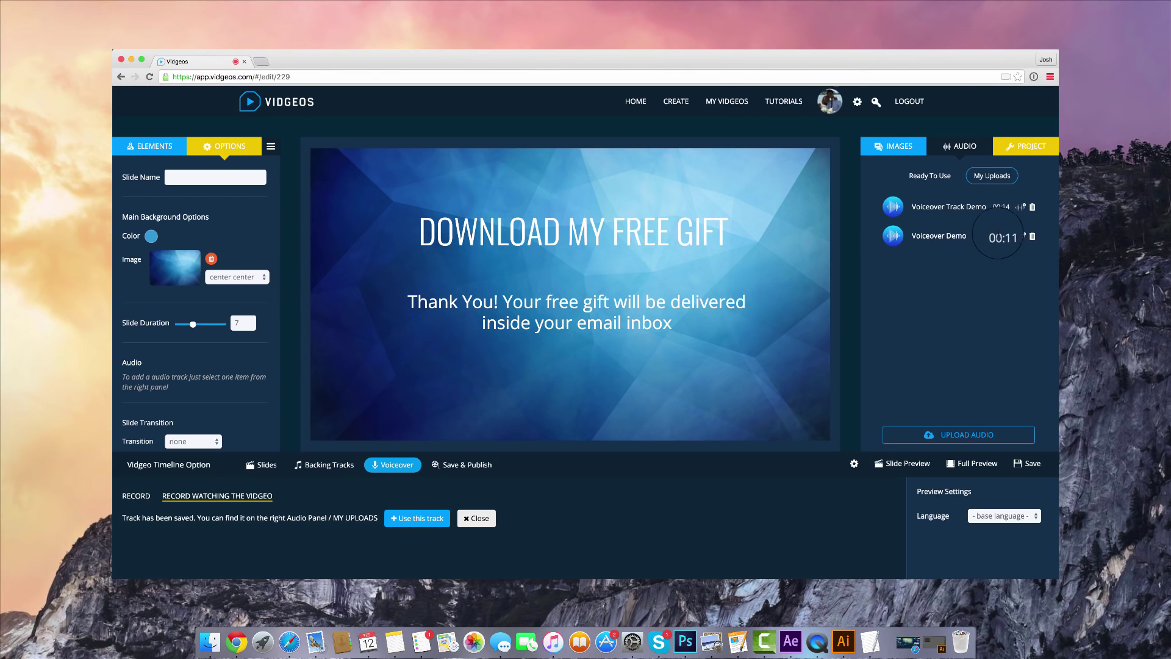
click(1024, 236)
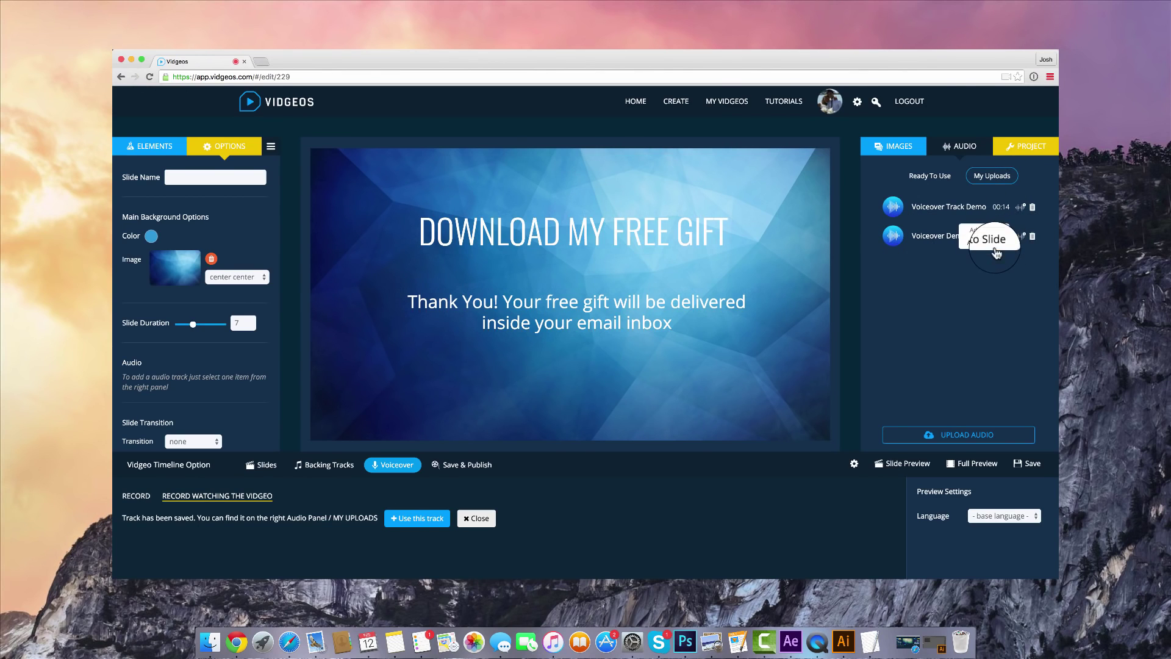
click(994, 232)
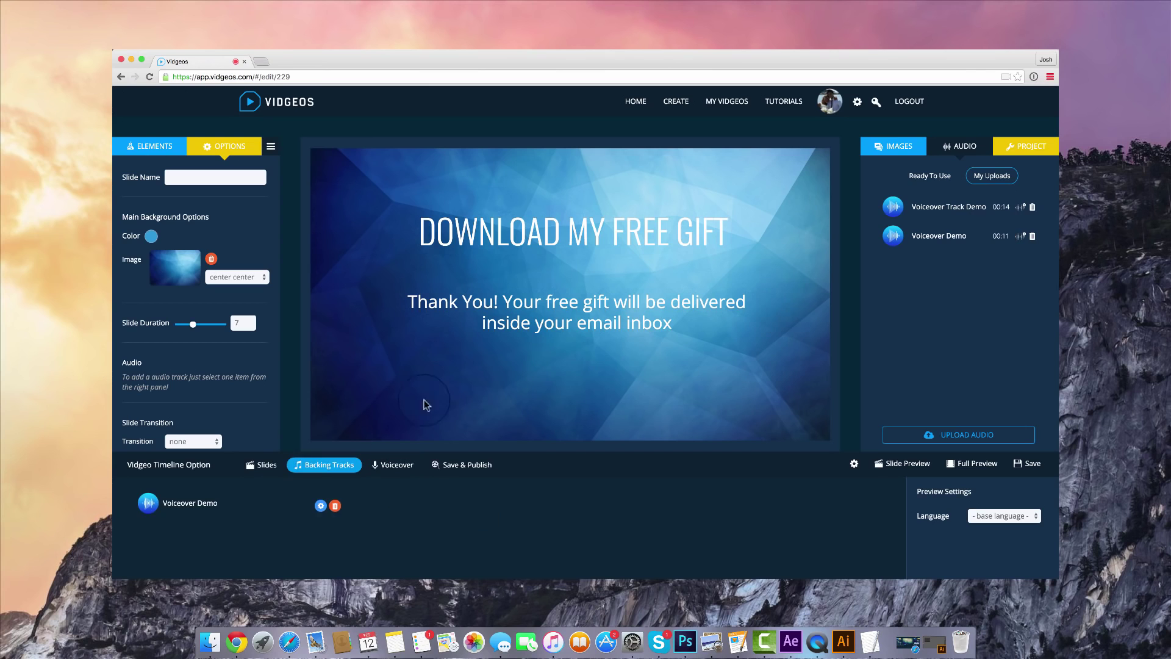
- Try trimming the Voiceover Demo background track to start at 00:02:050, and remove the track from the project
click(322, 502)
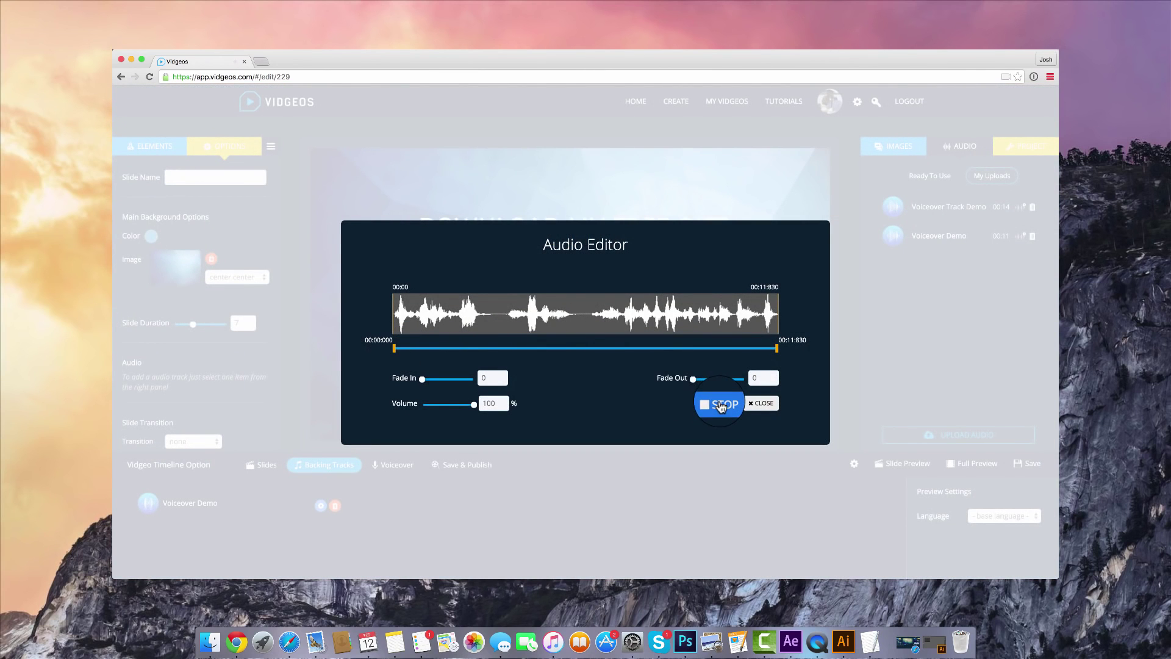
drag(395, 353, 463, 352)
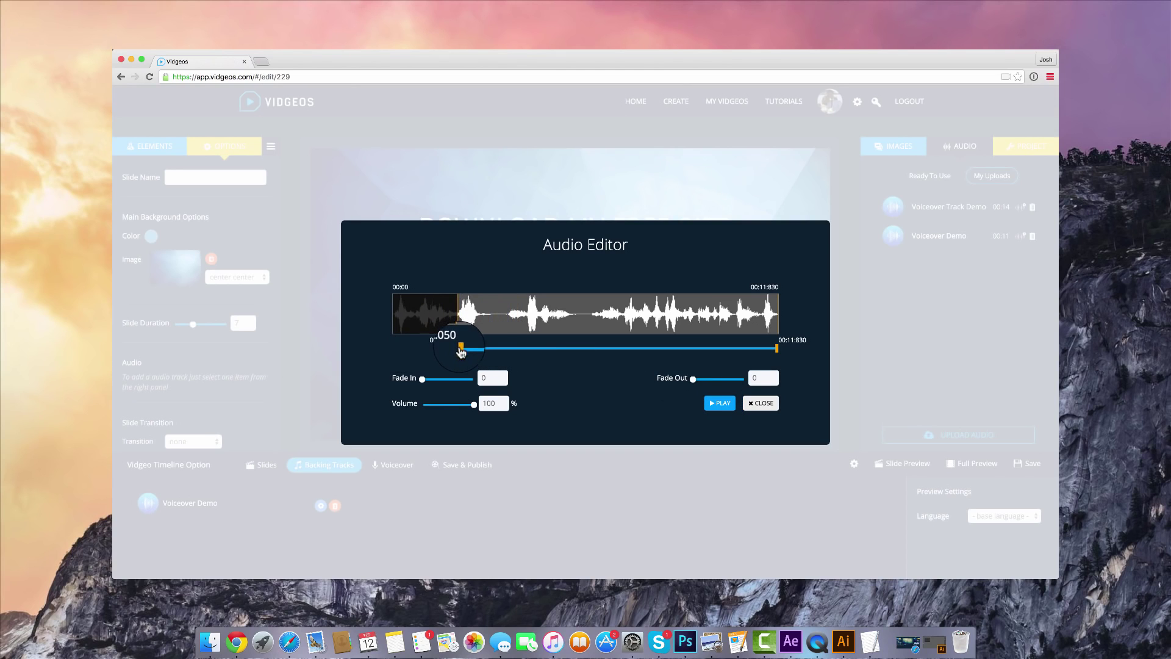
click(720, 403)
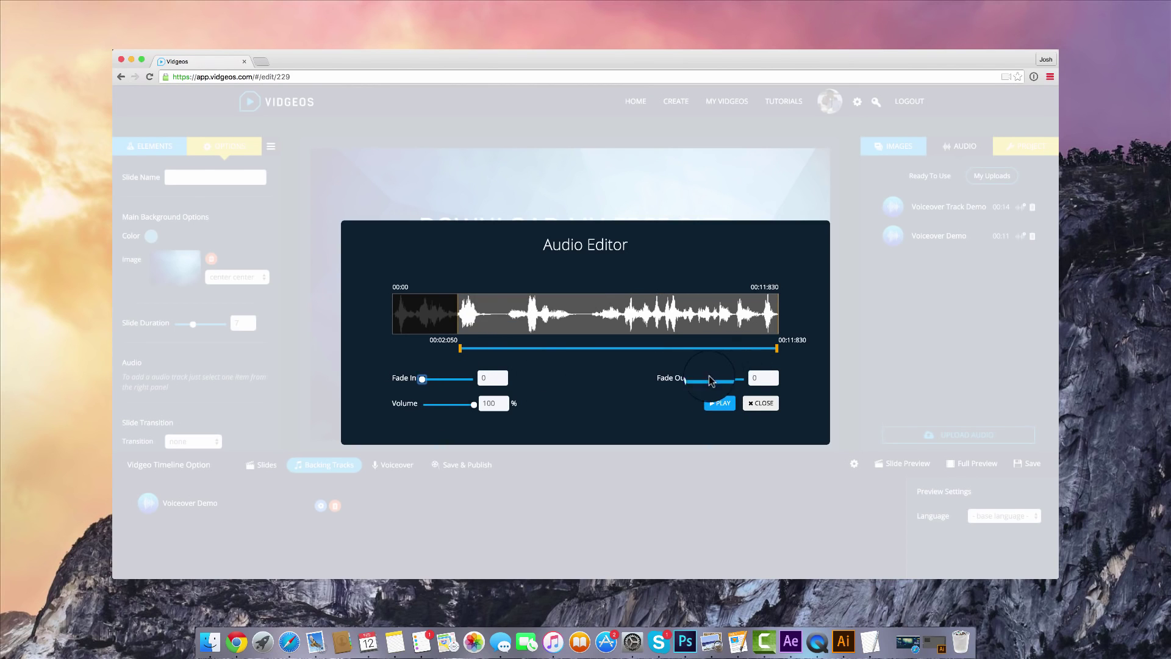
drag(711, 381, 660, 379)
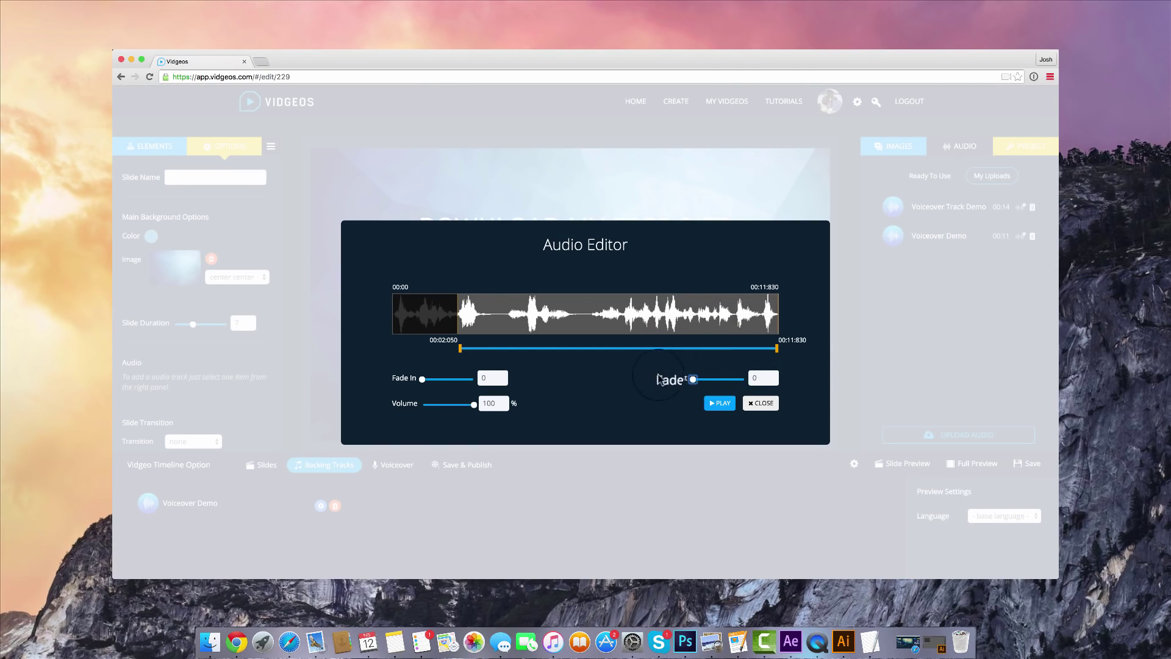
click(758, 405)
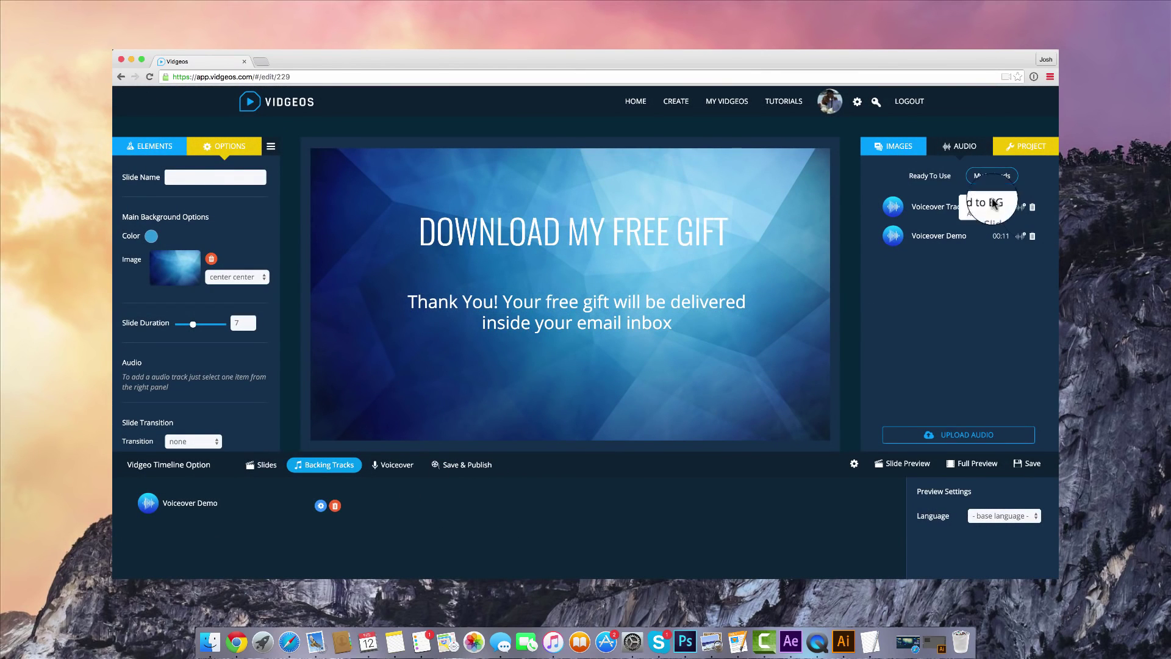
click(335, 507)
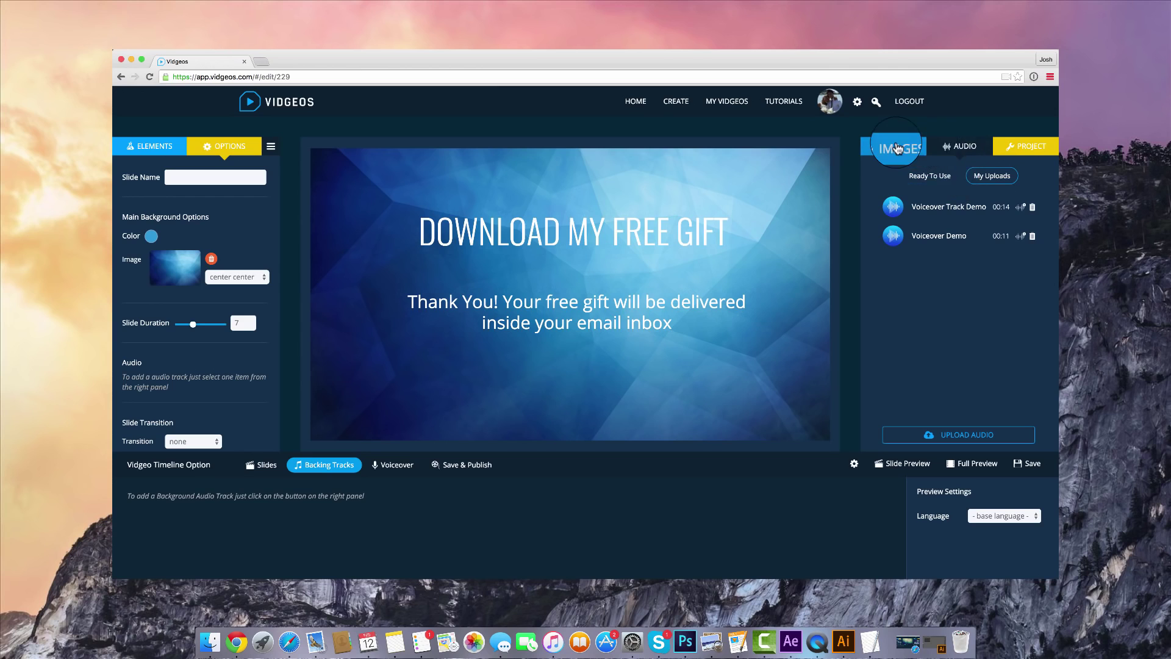
- Try the ready-to-use premium track Epic as a background track and remove it
click(933, 179)
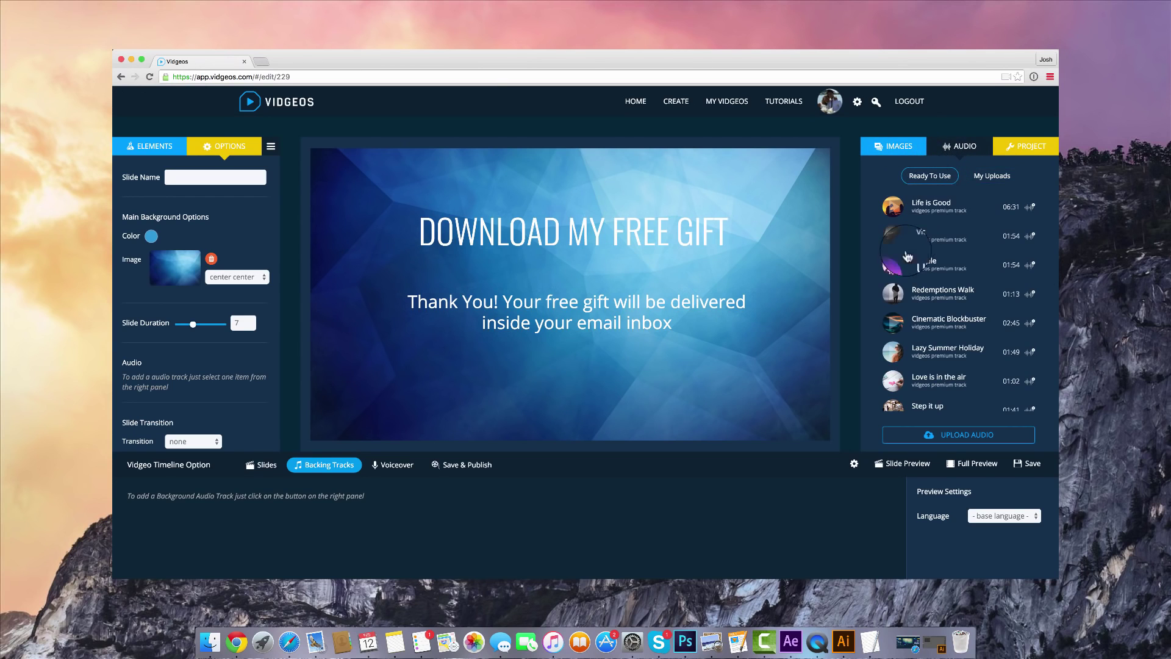
scroll(945, 269, down, 1)
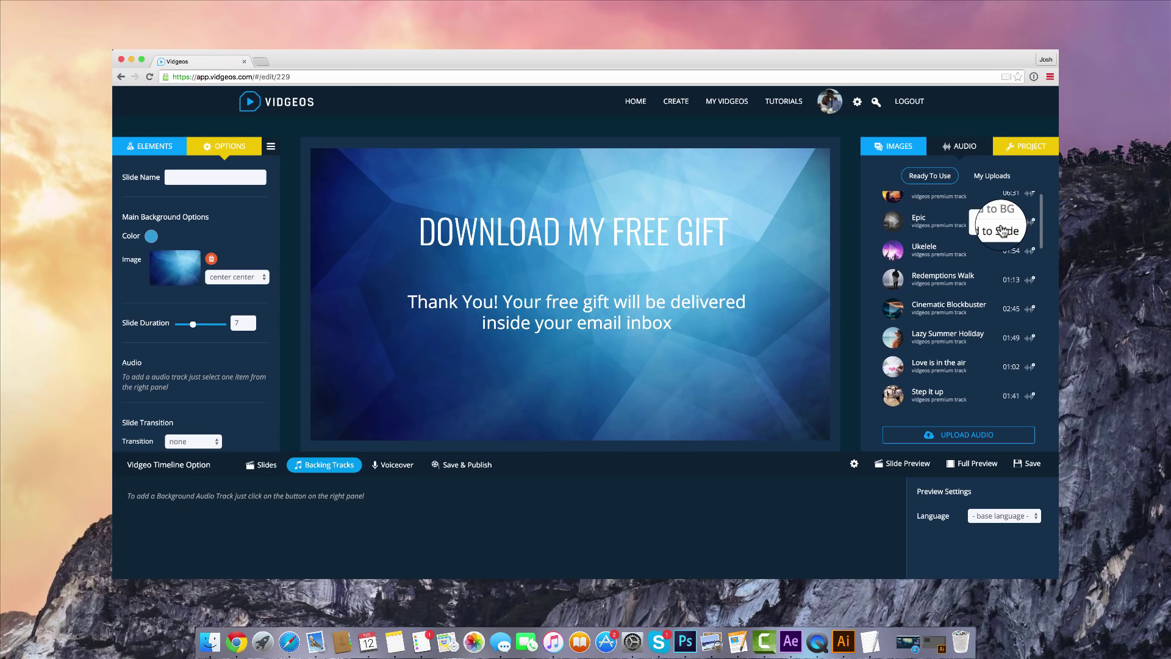
mouse_move(892, 224)
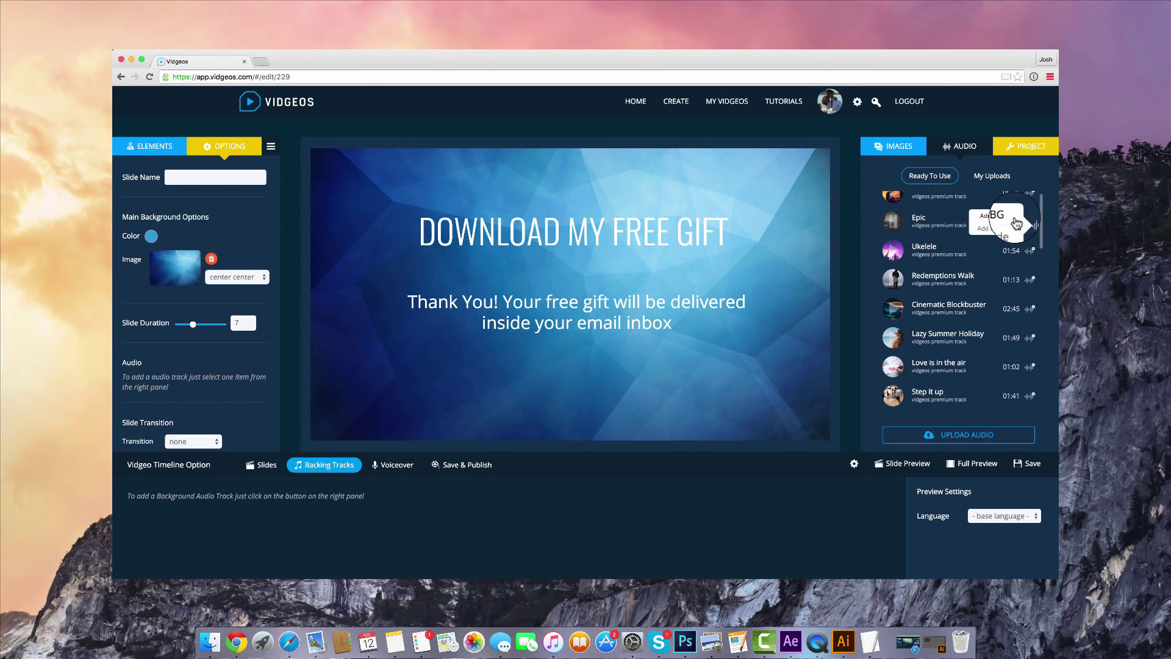
click(1006, 218)
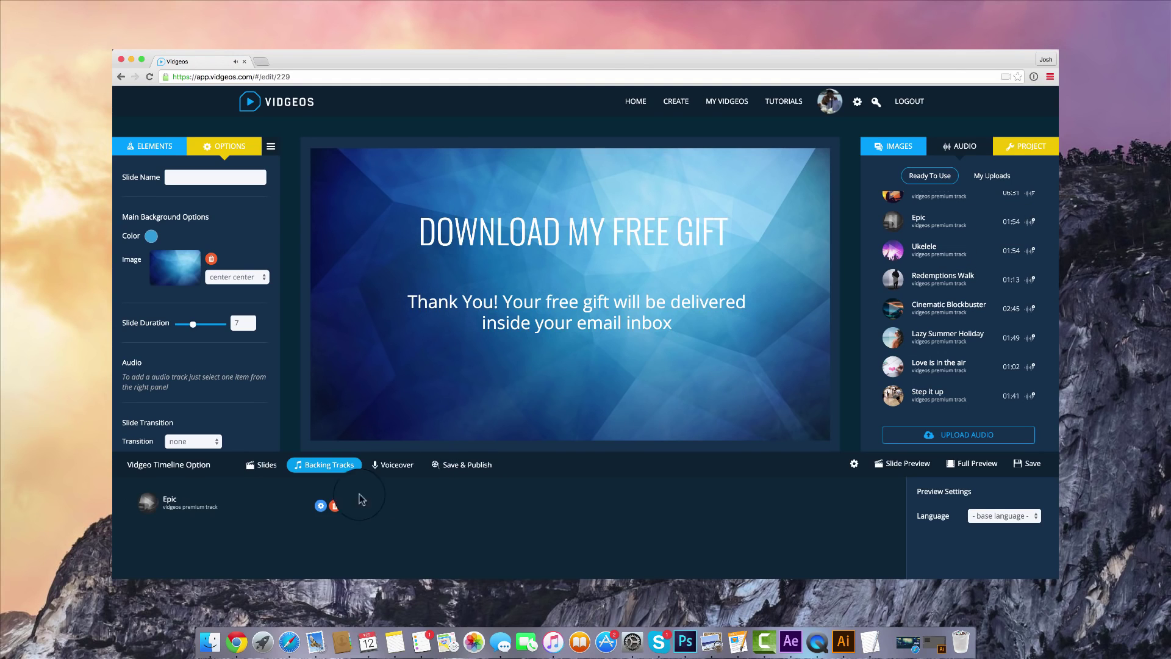
click(335, 507)
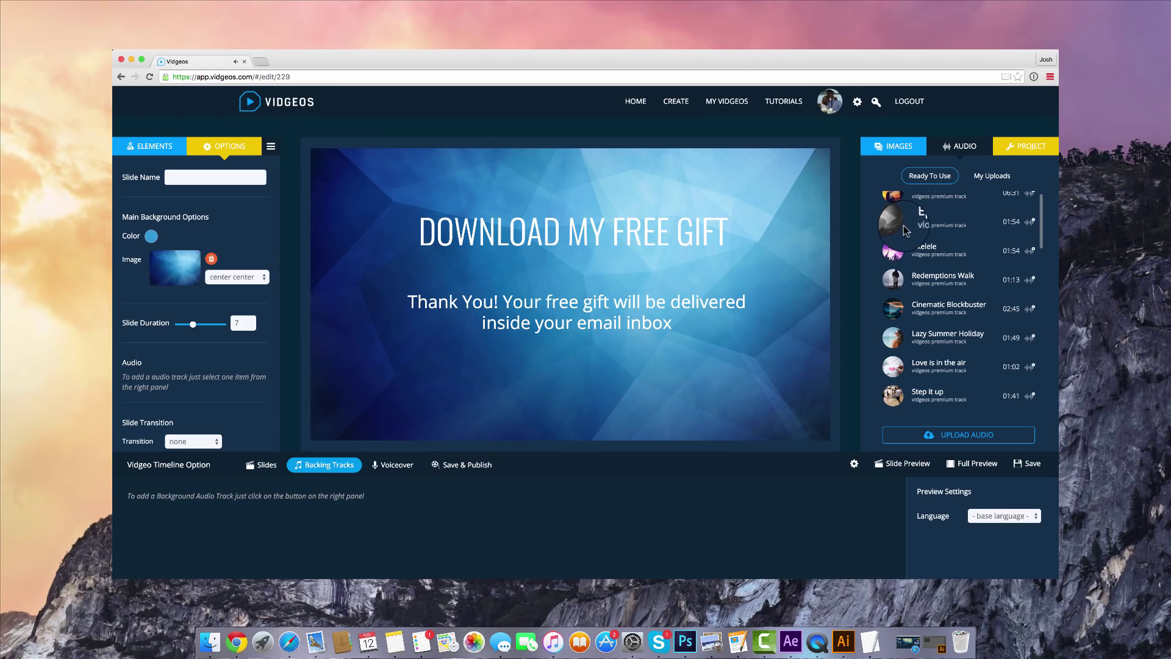
- Browse the ready-to-use premium audio tracks and show the uploaded audio tracks
scroll(943, 366, down, 10)
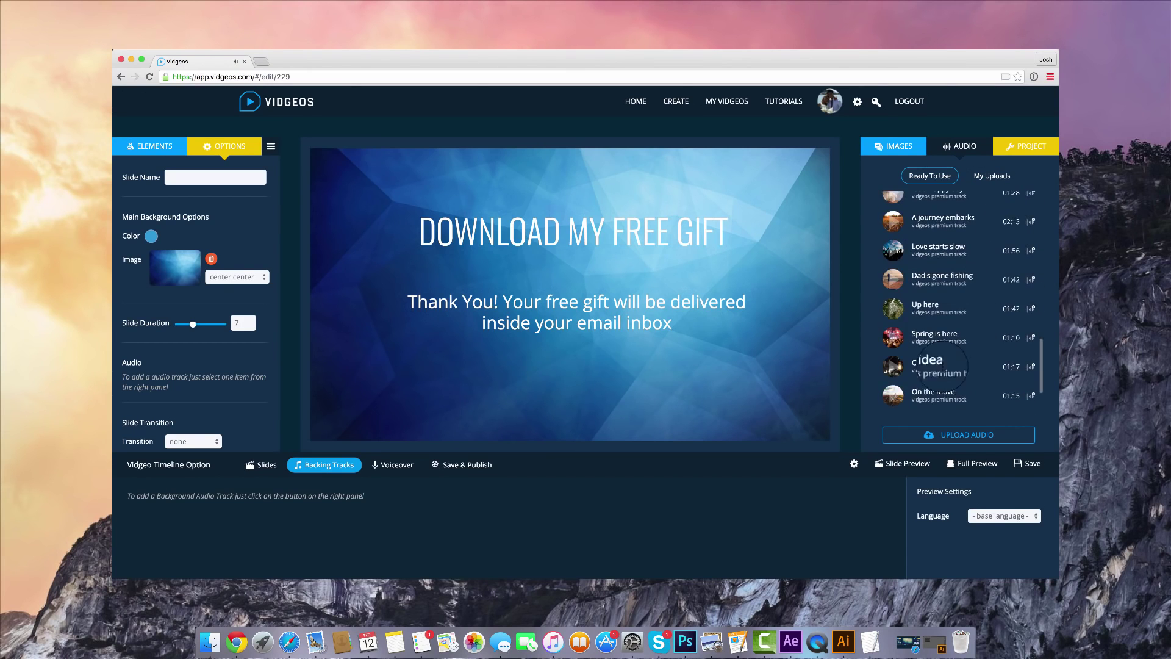
scroll(943, 366, up, 10)
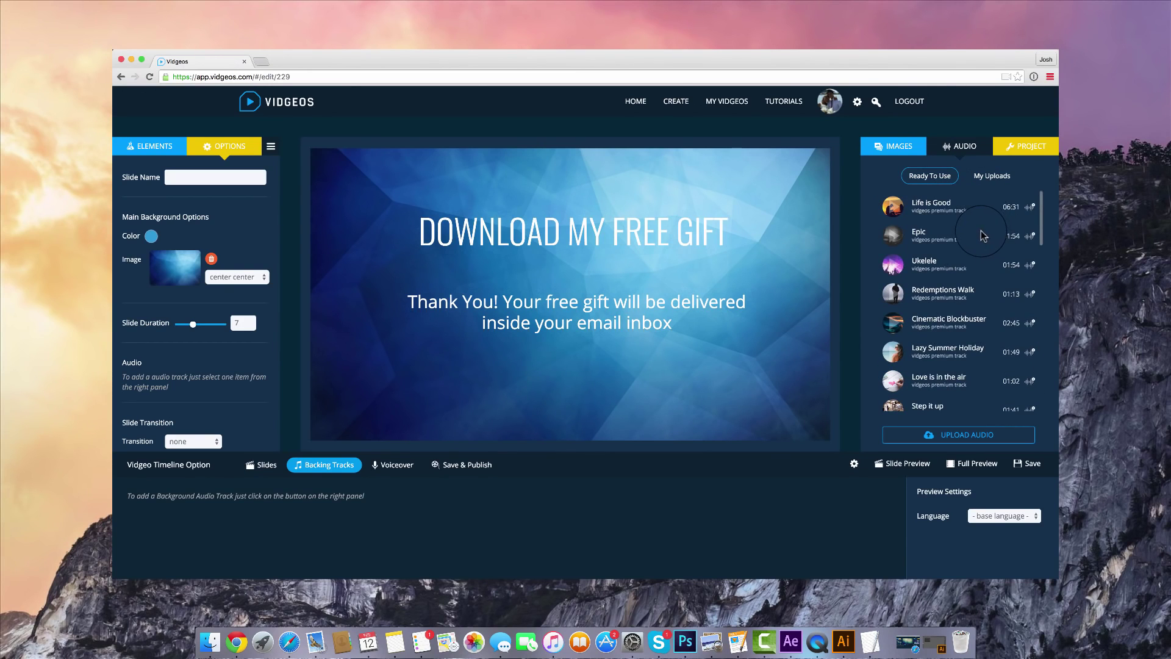
click(992, 176)
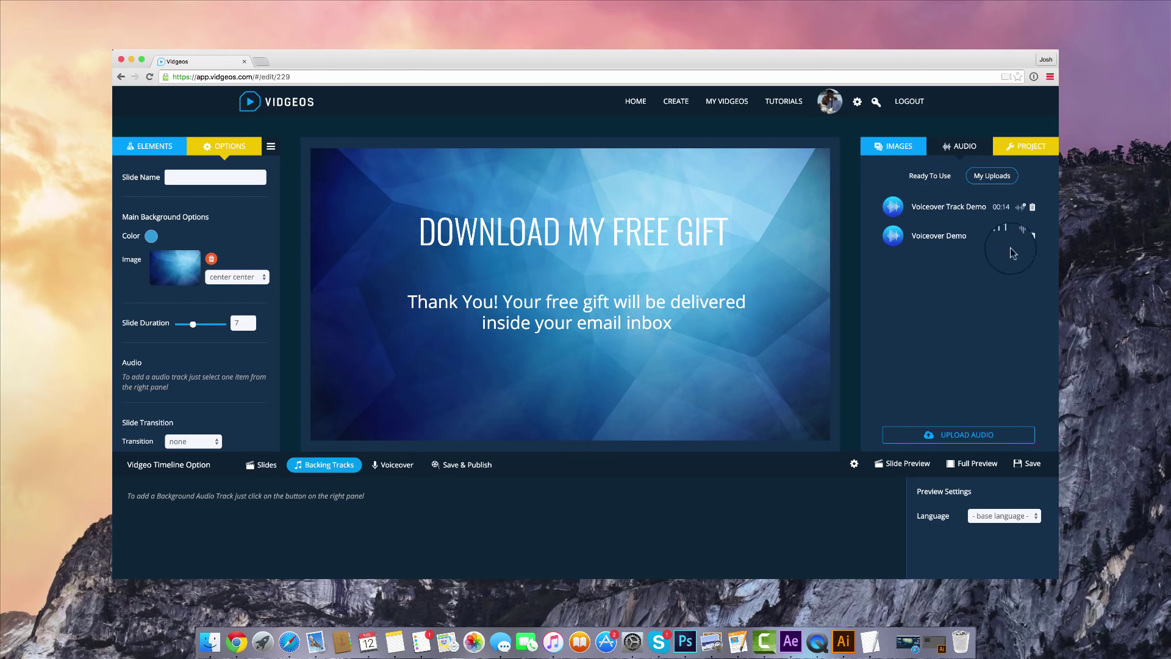
- Set the player's icon background color in the project settings to magenta, about #df1482
click(1014, 149)
scroll(963, 323, down, 4)
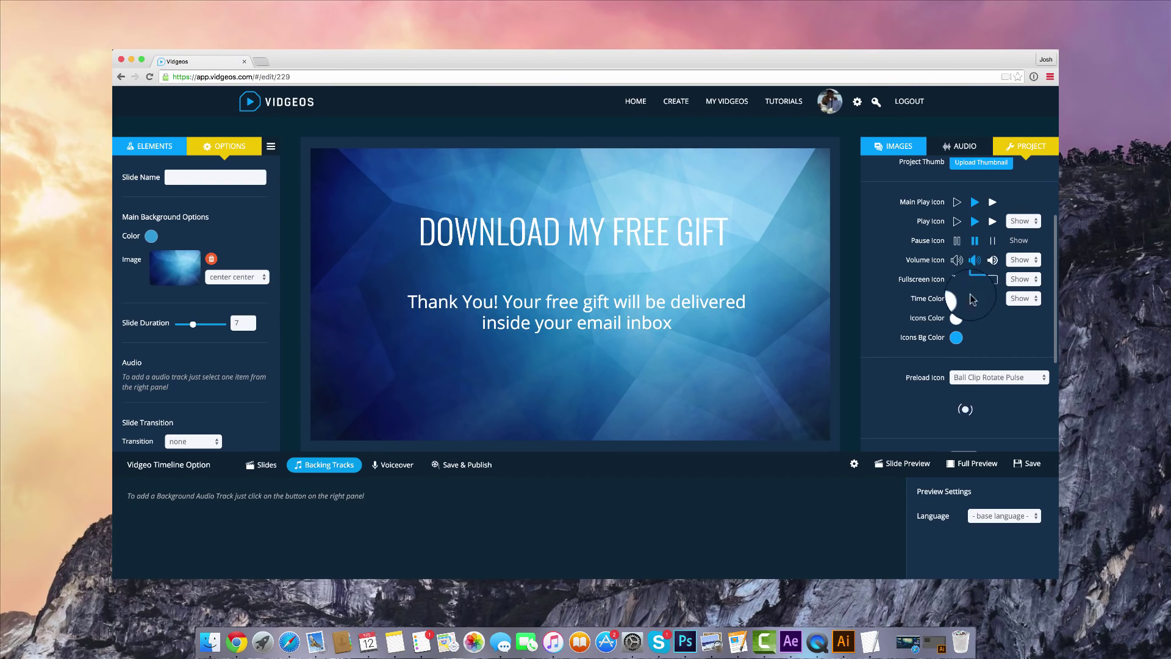
click(955, 338)
click(1045, 384)
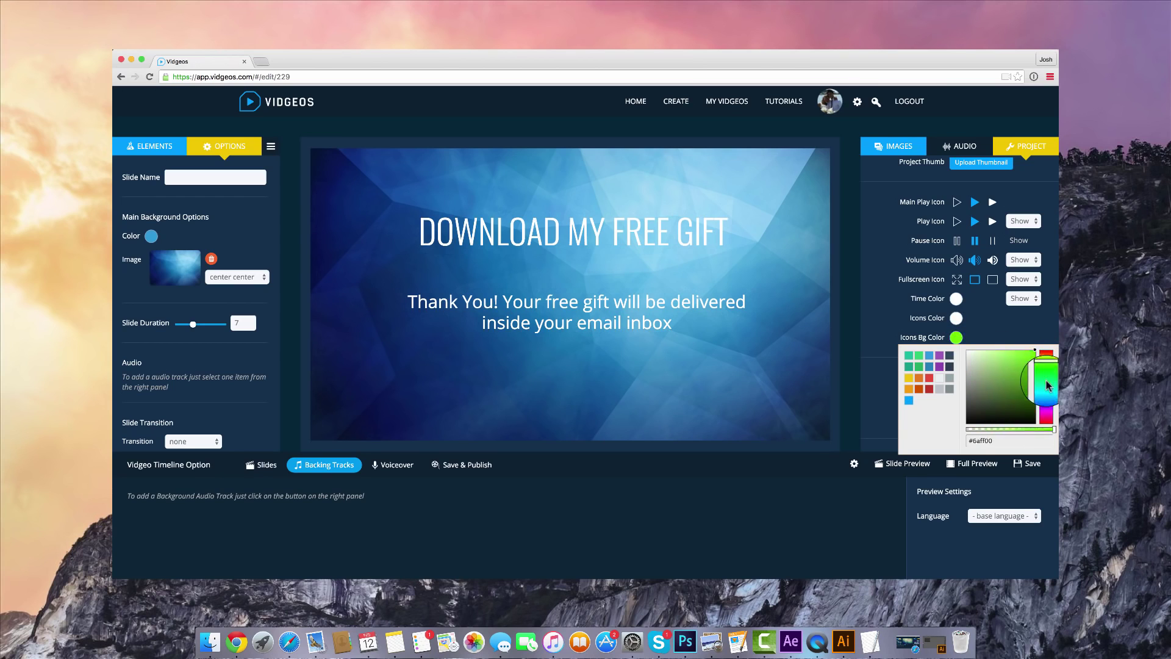
drag(1046, 382, 1047, 418)
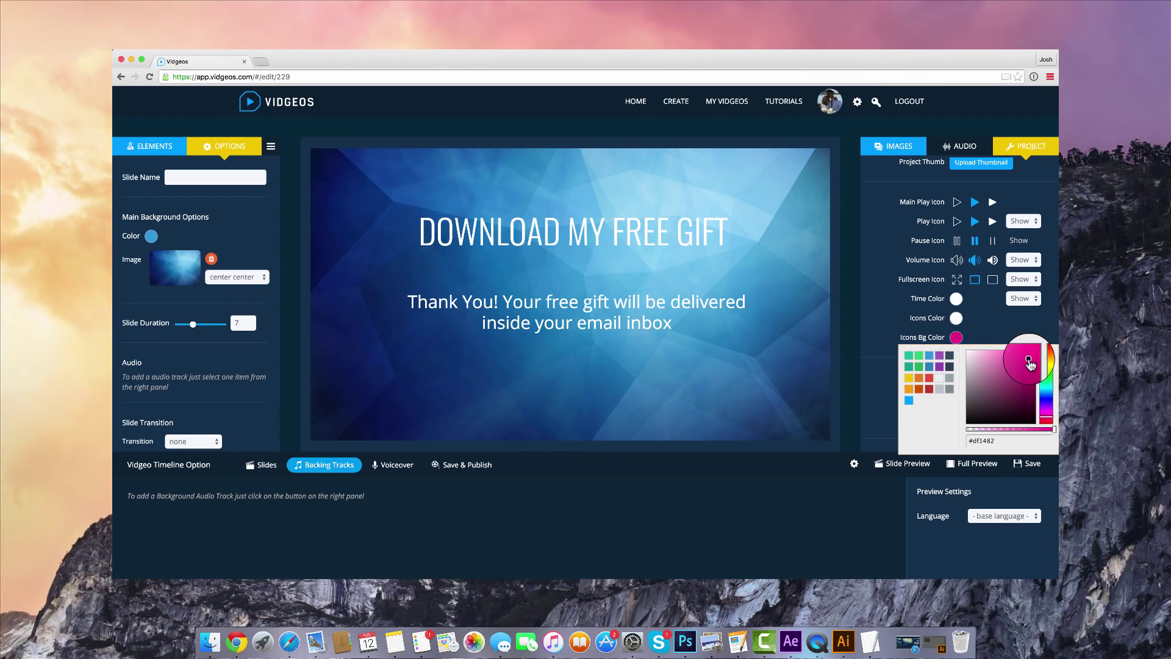
click(1015, 332)
- Try Ball Scale Multiple and Ball Scale Ripple as the project's preload icon, and set it to Pacman
scroll(1012, 309, down, 3)
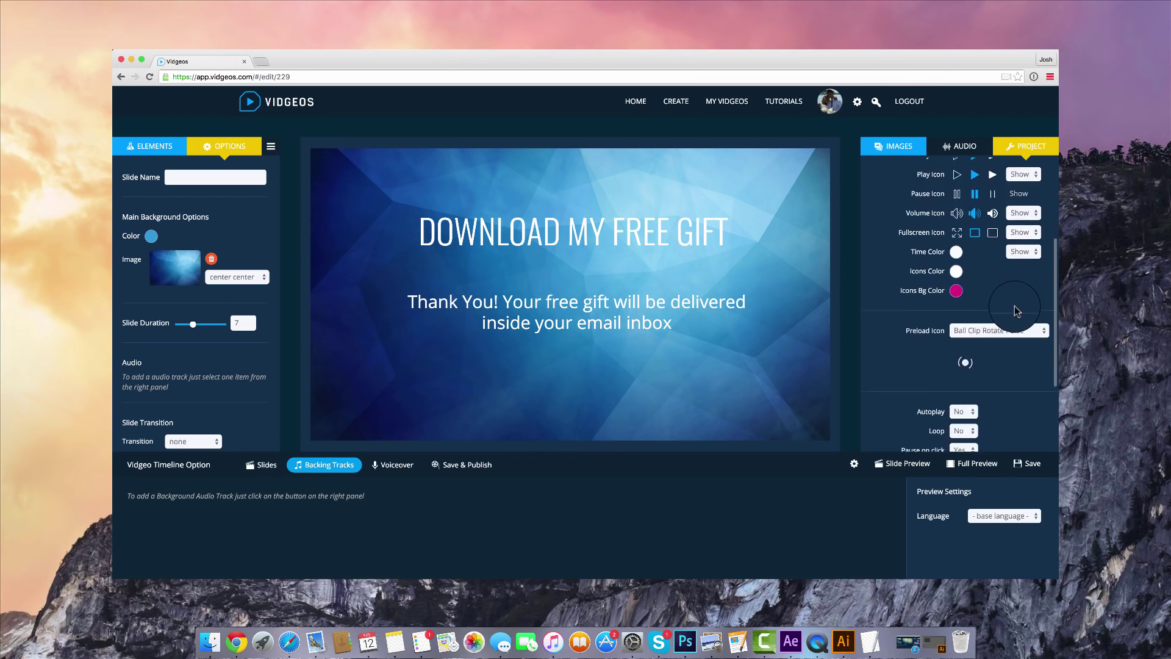
click(1008, 282)
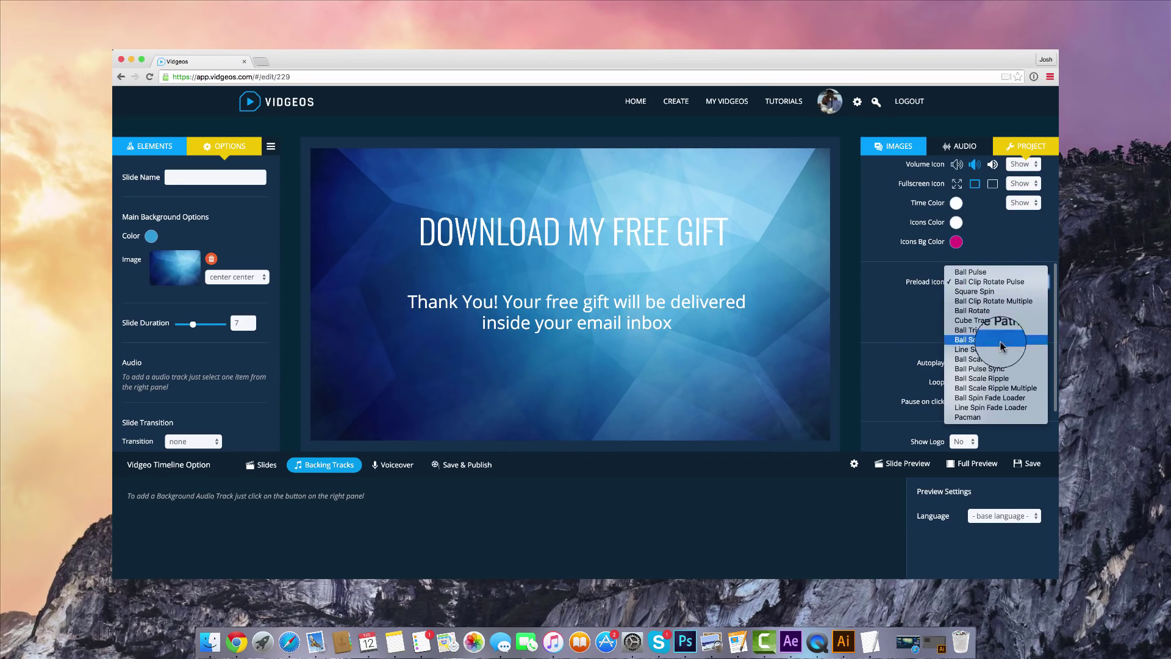
click(984, 359)
click(979, 281)
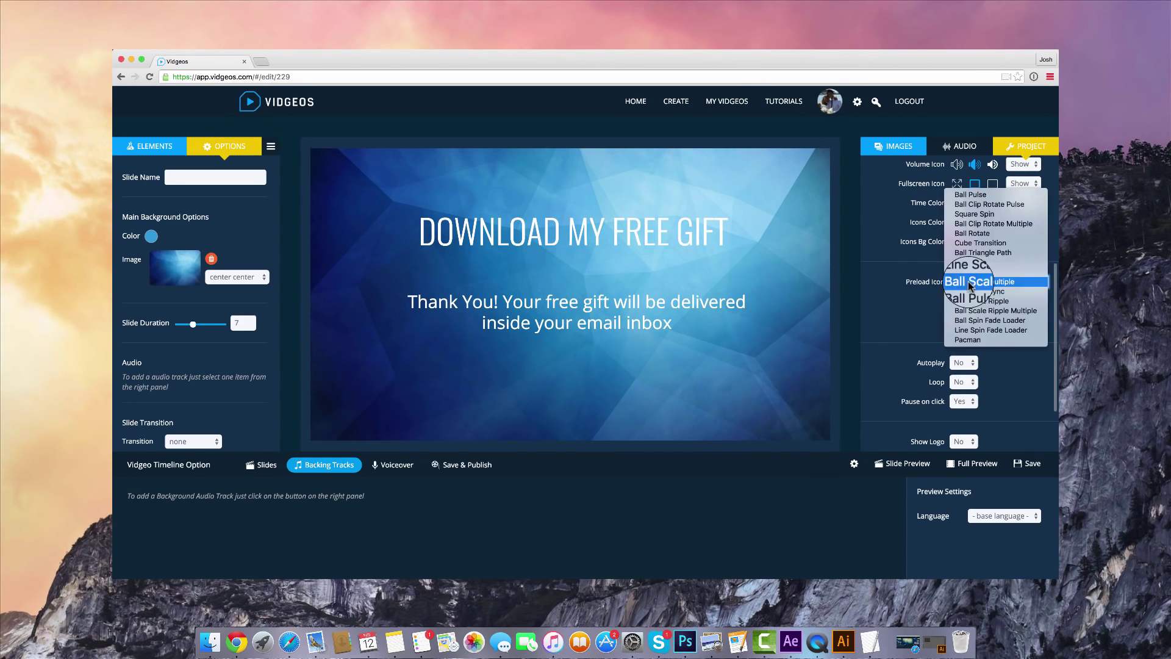
click(988, 293)
click(991, 281)
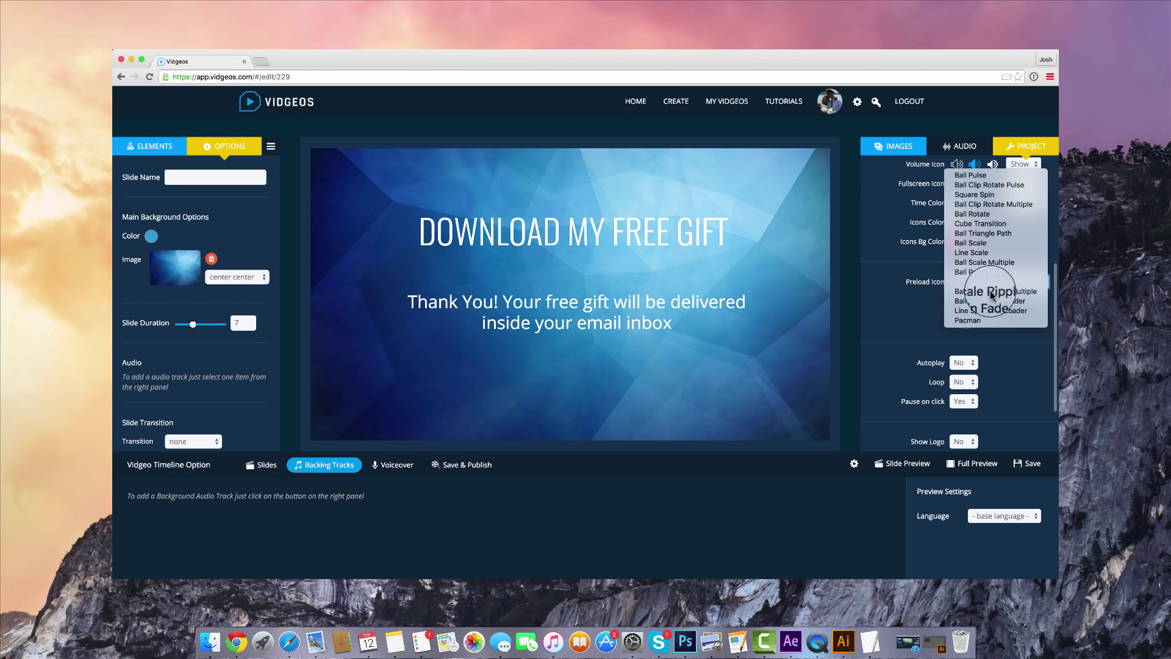
click(982, 336)
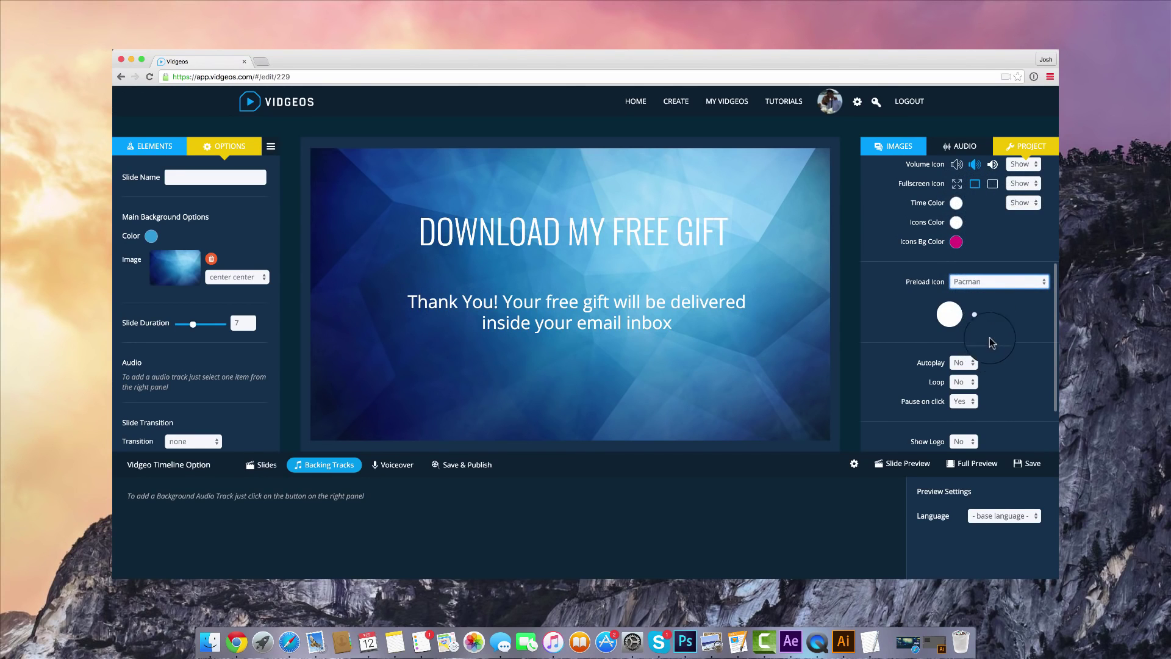
- Review the remaining project settings, play the full project preview and close it
scroll(984, 294, down, 3)
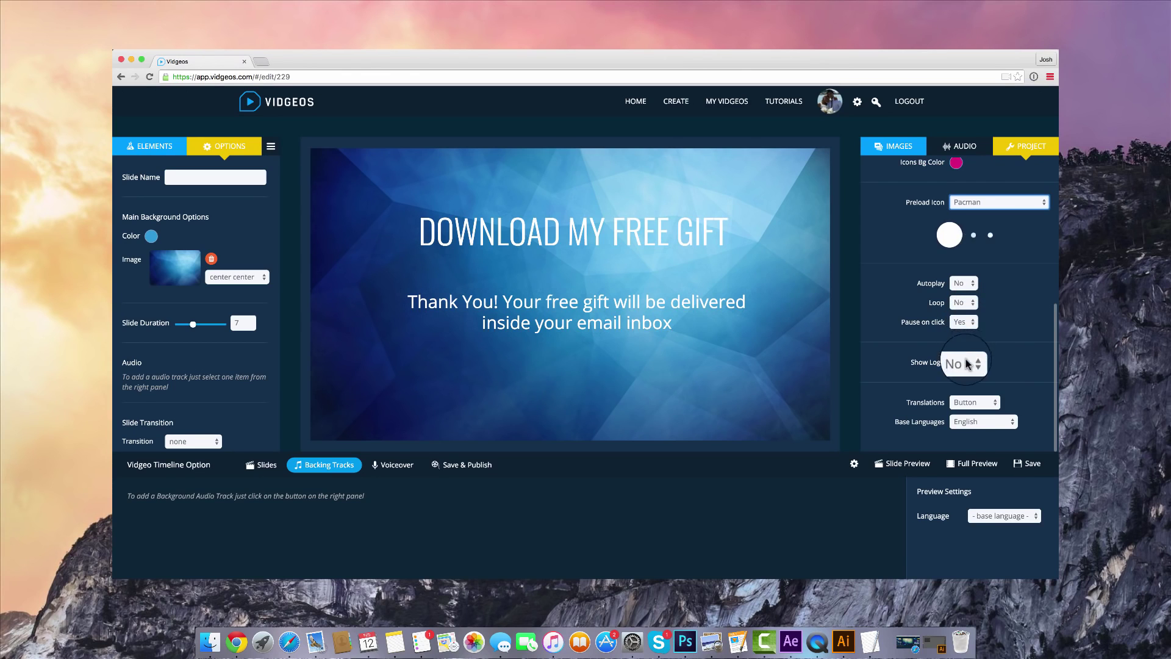
scroll(996, 336, up, 1)
scroll(996, 335, up, 10)
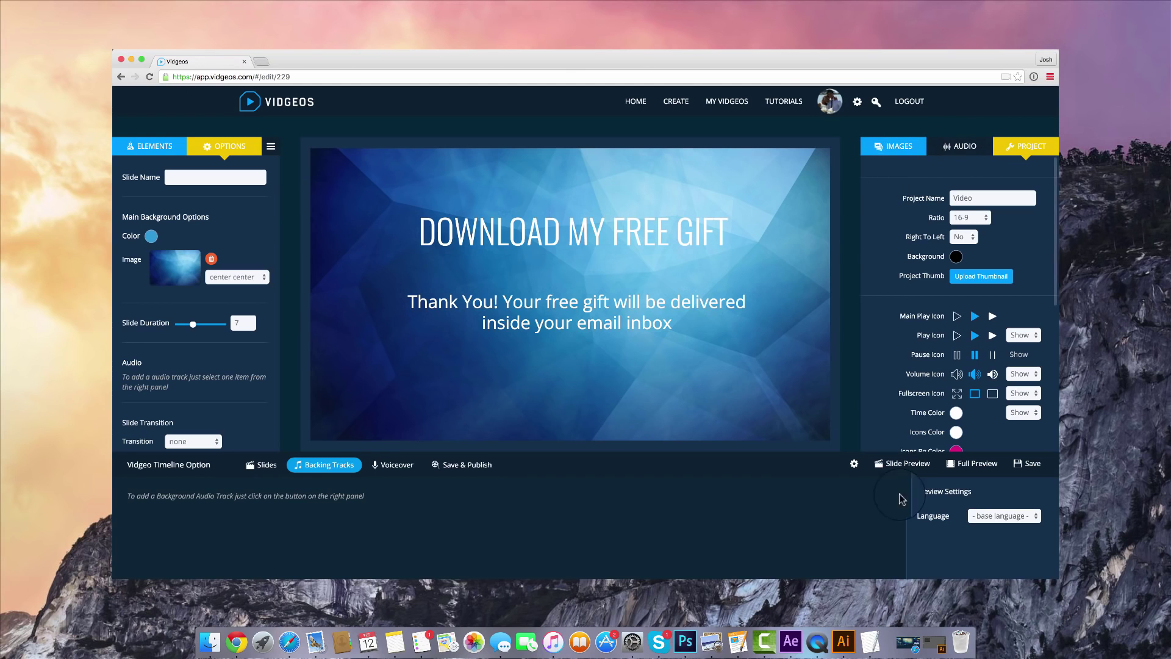
click(954, 465)
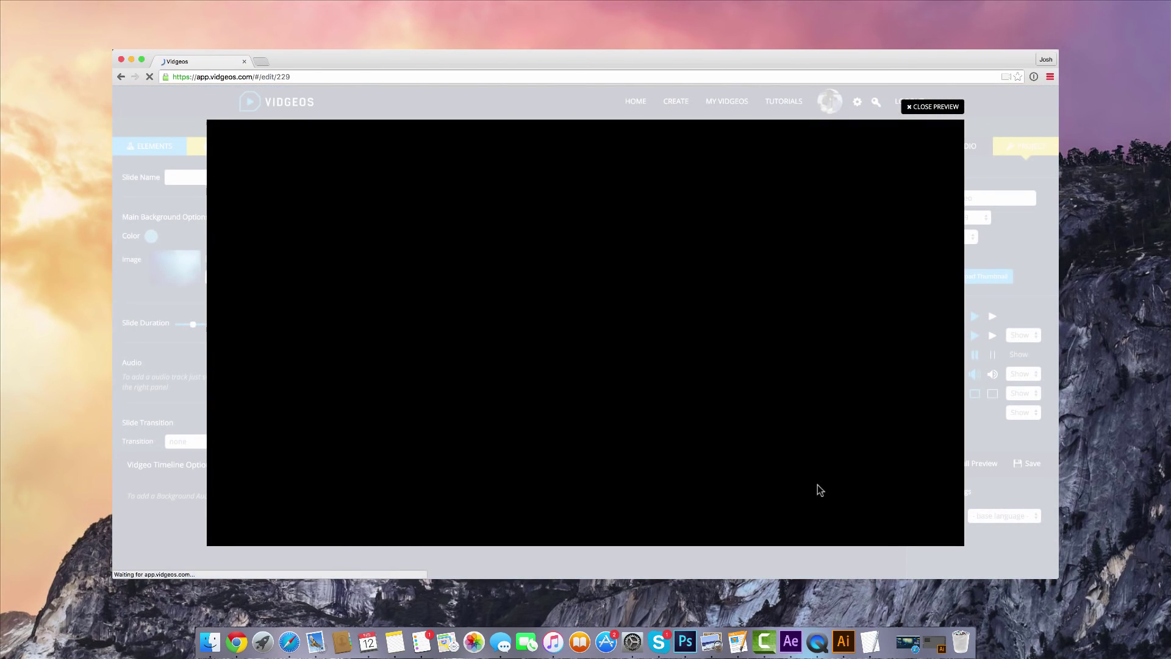
click(545, 297)
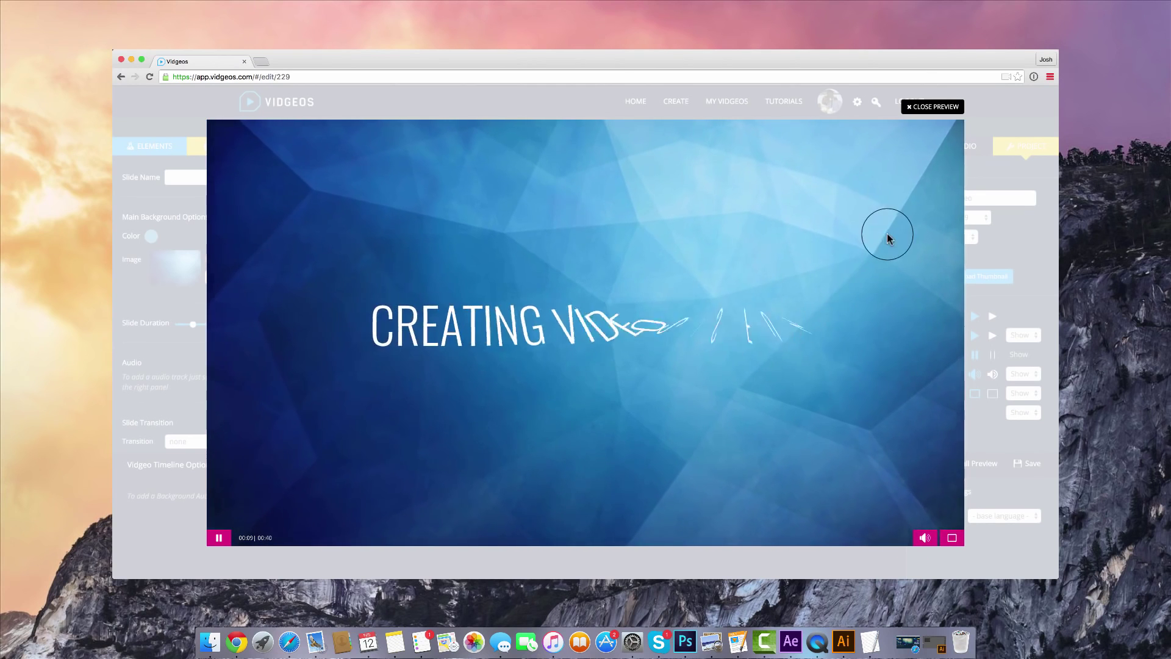
click(920, 109)
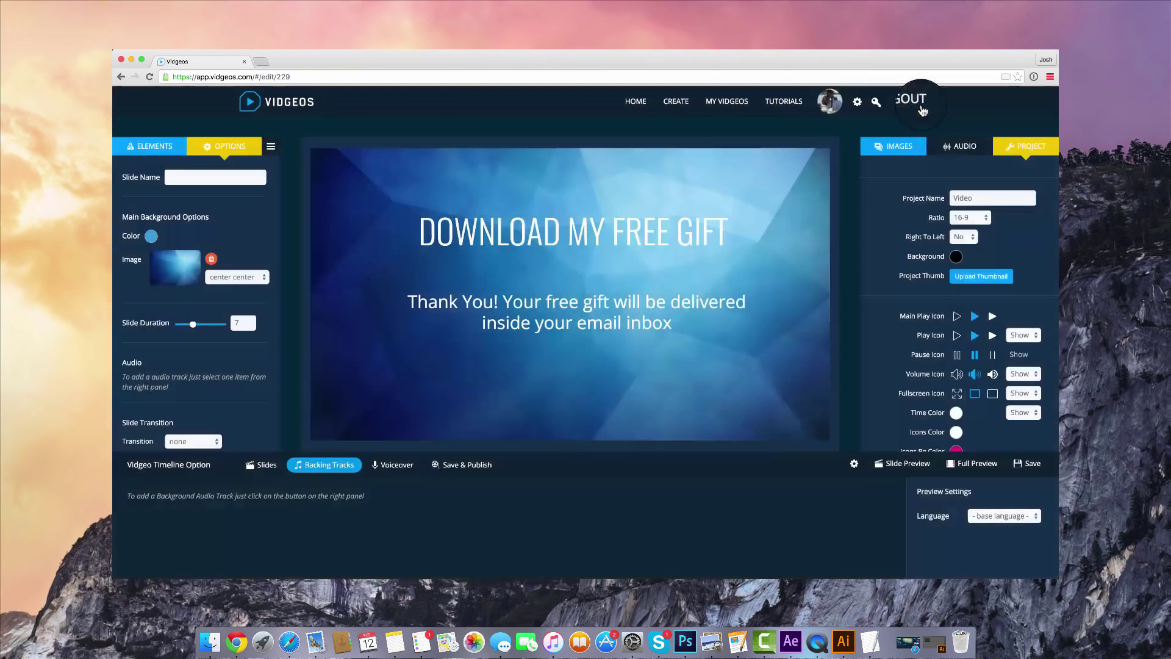
- Publish the project to Amazon S3 and set its embed code to a width of 840, centered and responsive
click(464, 467)
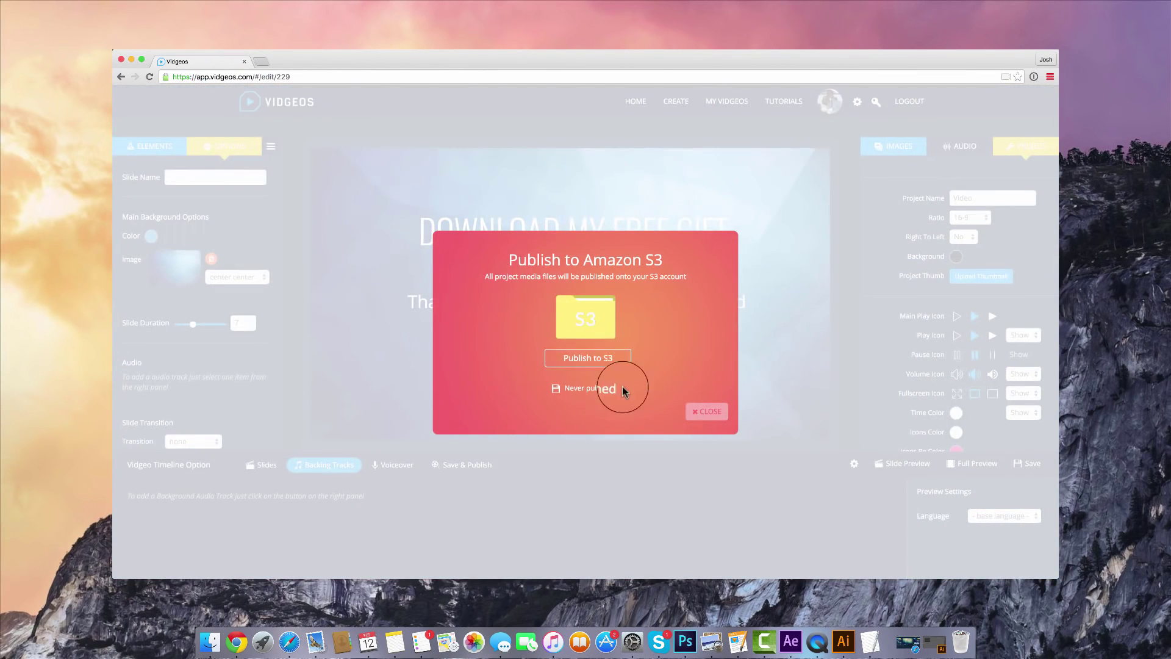
click(595, 361)
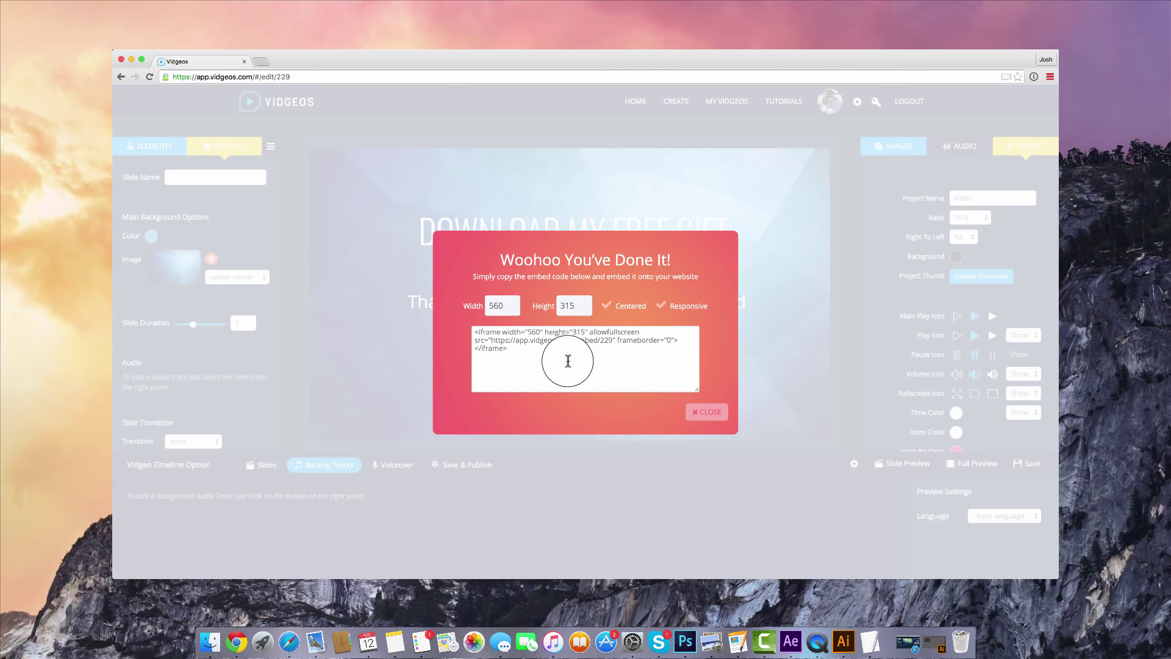
double_click(497, 305)
text(8)
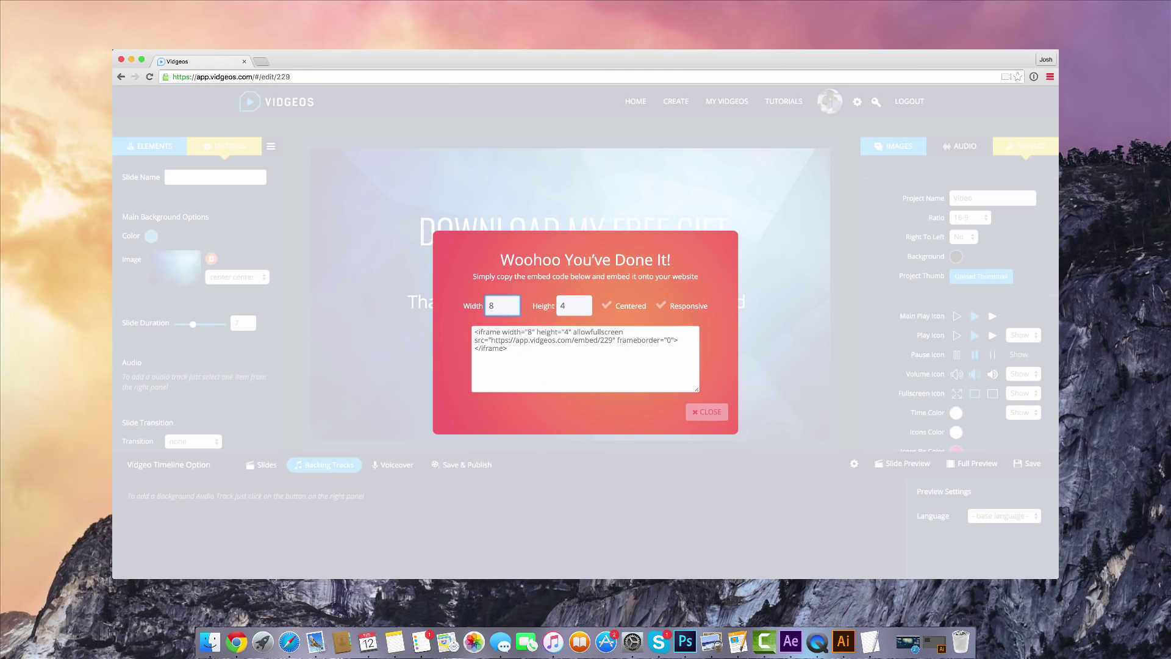
text(40)
click(631, 308)
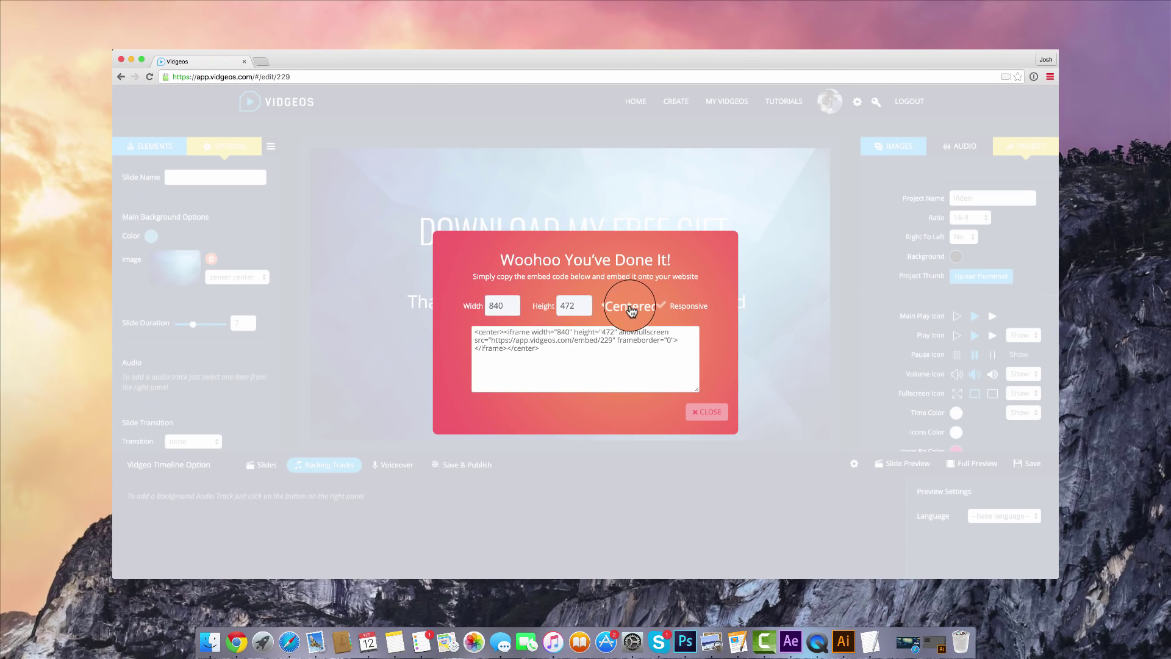
click(692, 313)
- Copy the complete embed code and close the publishing dialog
click(591, 344)
right_click(596, 350)
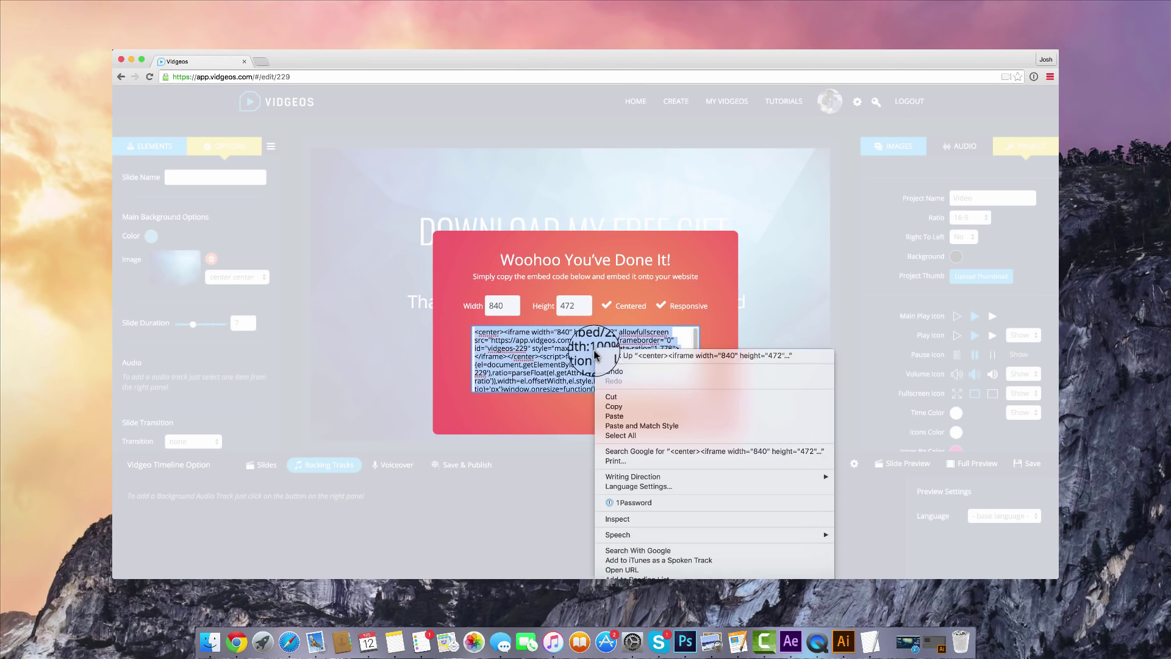
click(610, 412)
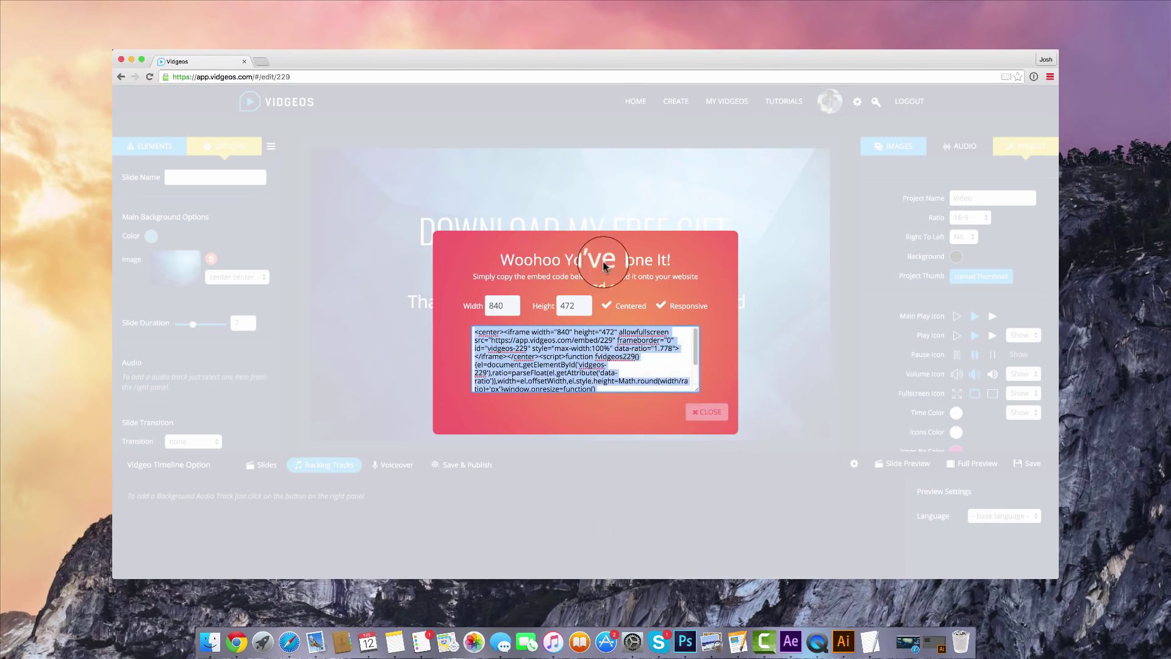
click(707, 414)
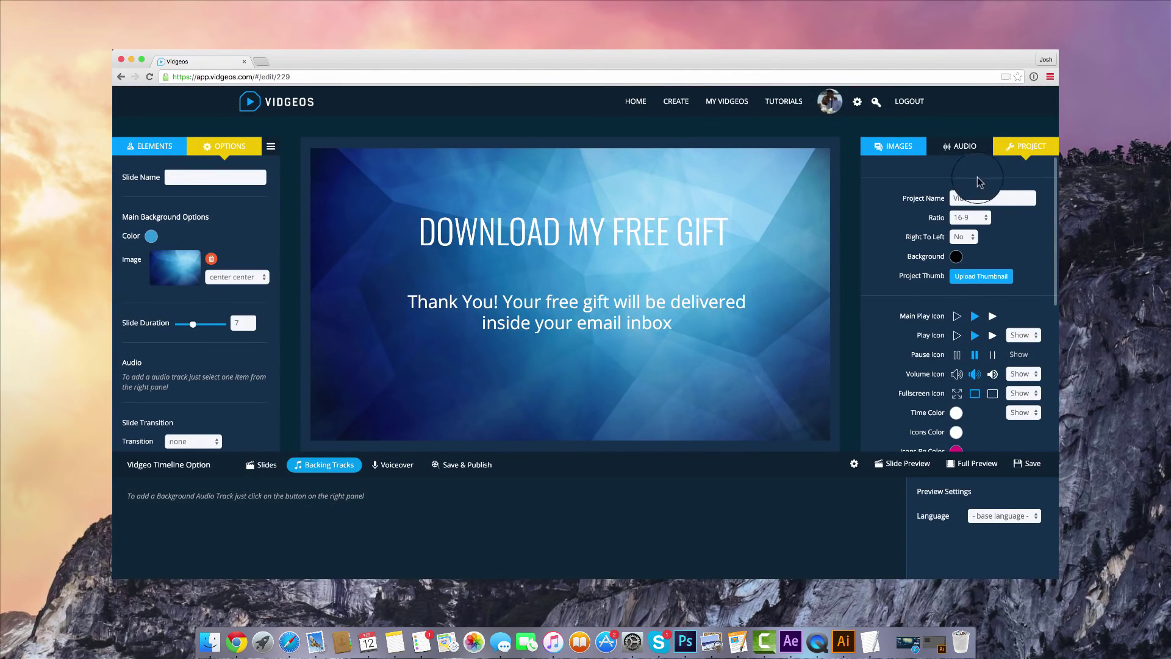
- Show the uploaded images and the available slide elements
click(962, 149)
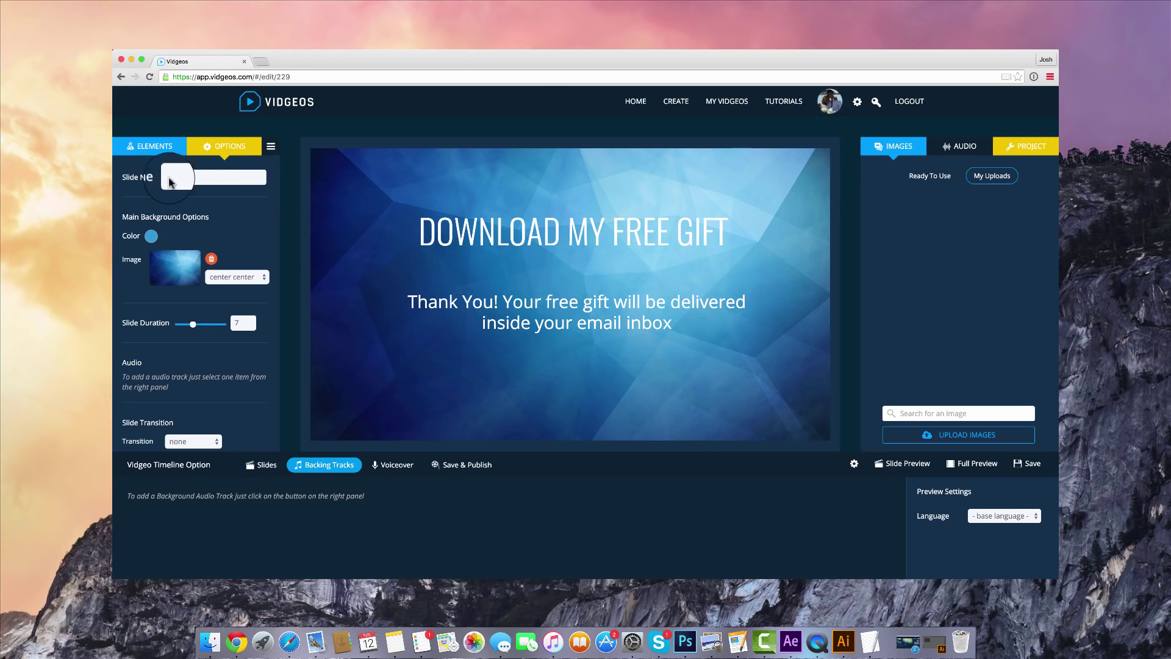
click(149, 147)
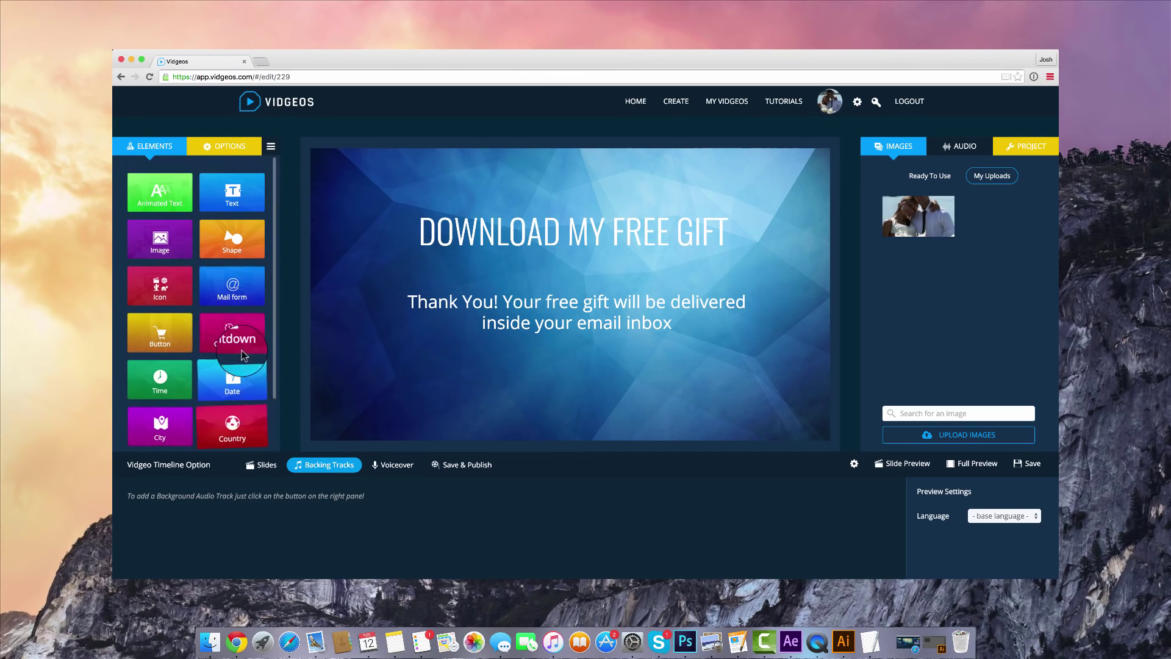